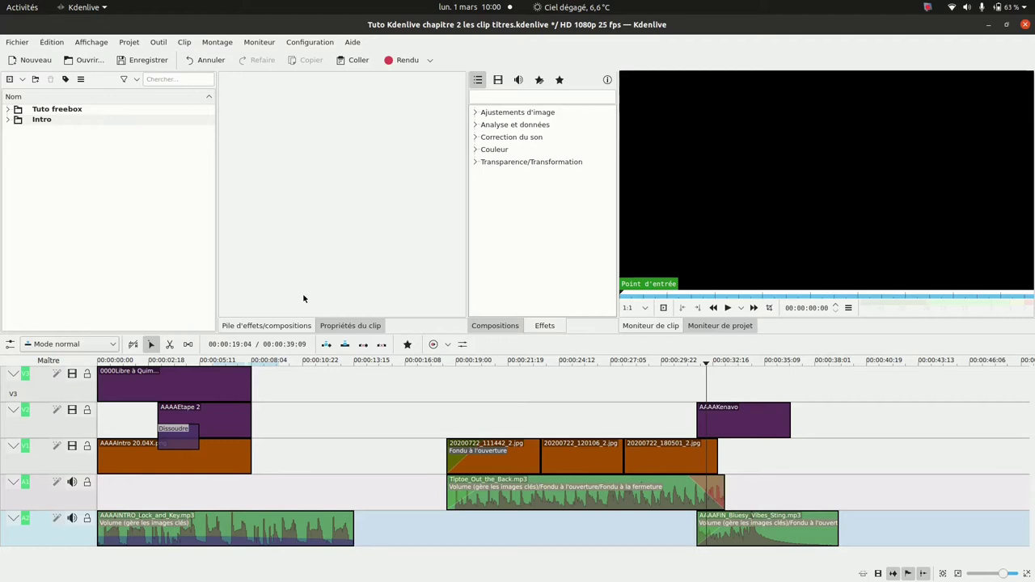
- Move the AAAAKenavo title on V2 directly after AAAAEtape 2 and AAAAFIN_Bluesy_Vibes_Sting.mp3 on A2 directly after the intro music
click(679, 365)
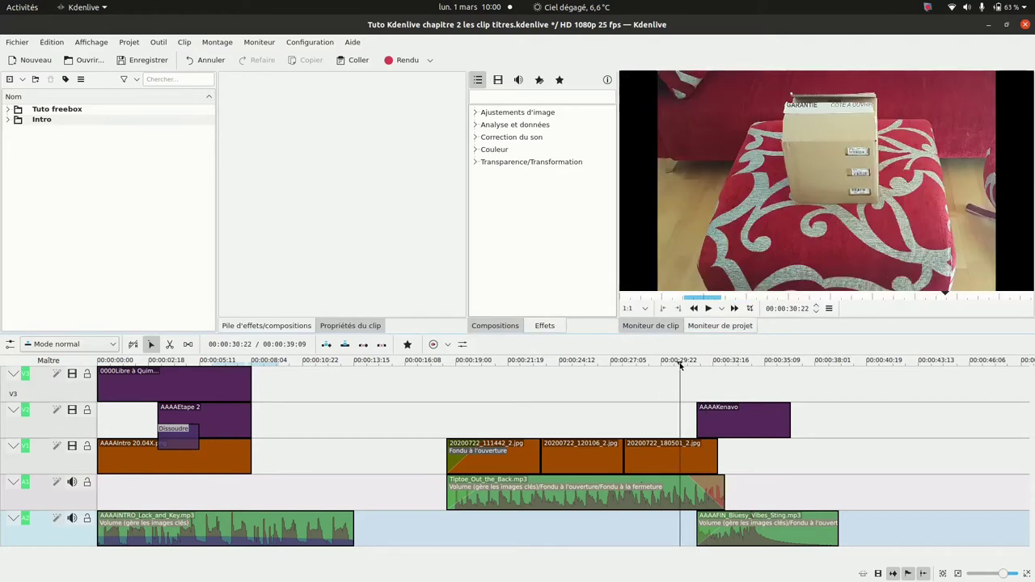
click(704, 364)
drag(705, 423, 260, 423)
drag(758, 541, 415, 556)
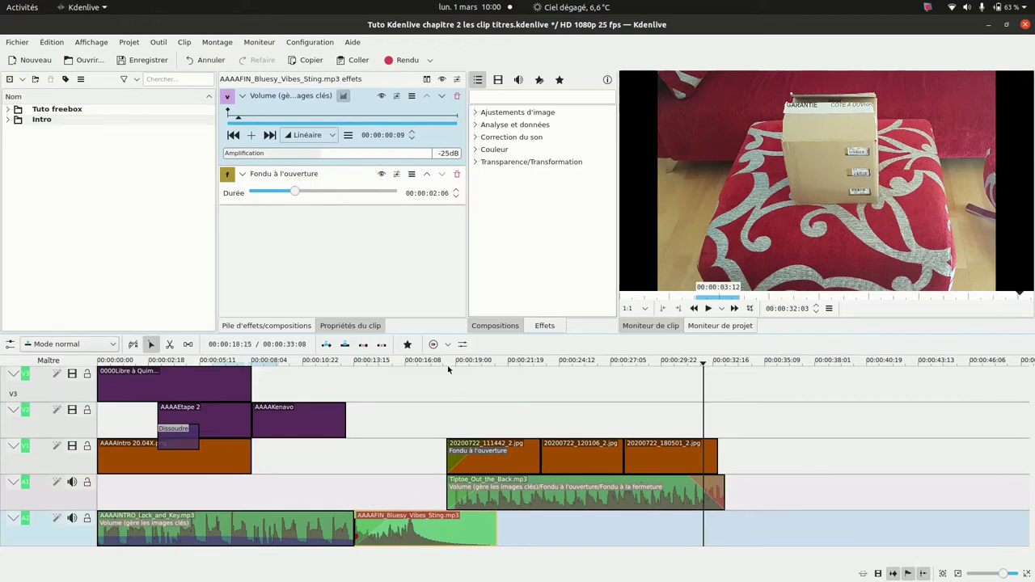
- Add a pink colour clip to the Tuto freebox folder
click(8, 111)
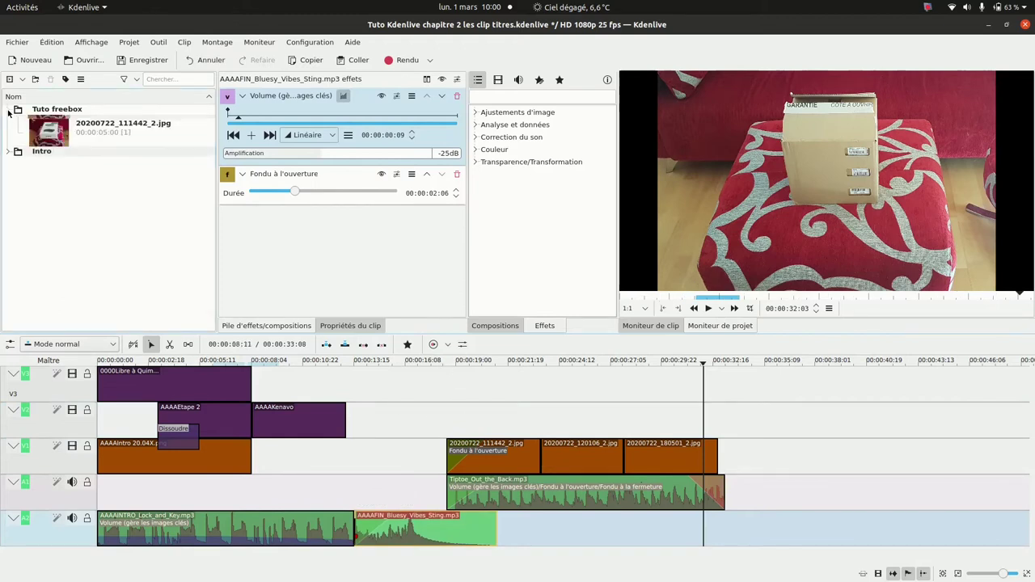
click(62, 111)
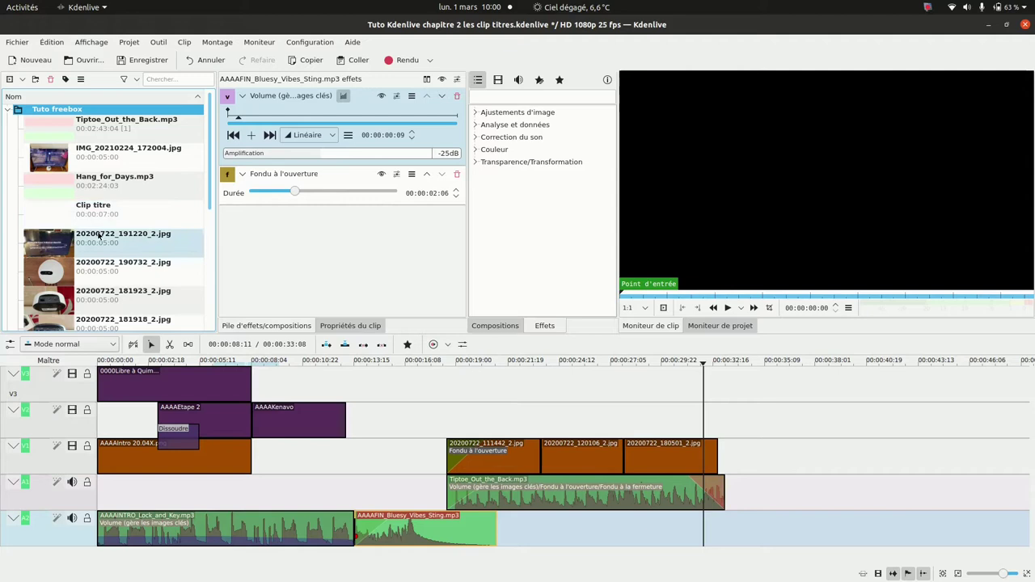
click(23, 81)
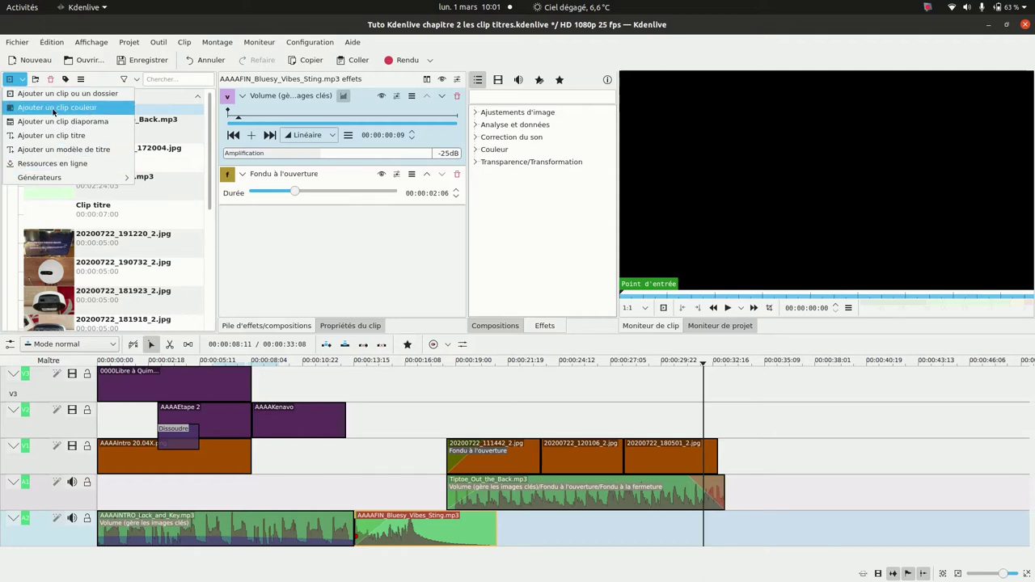
click(123, 44)
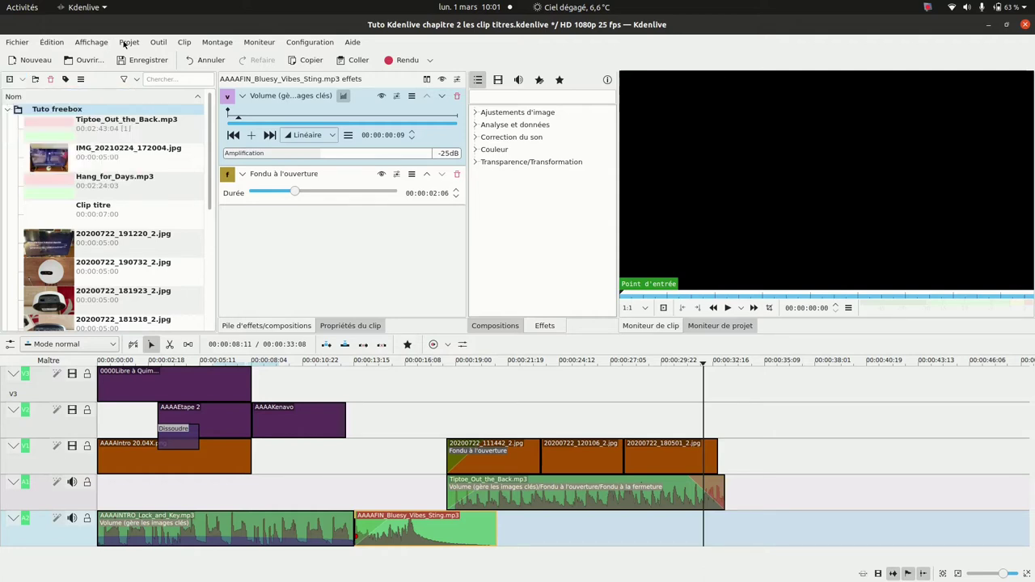
click(125, 43)
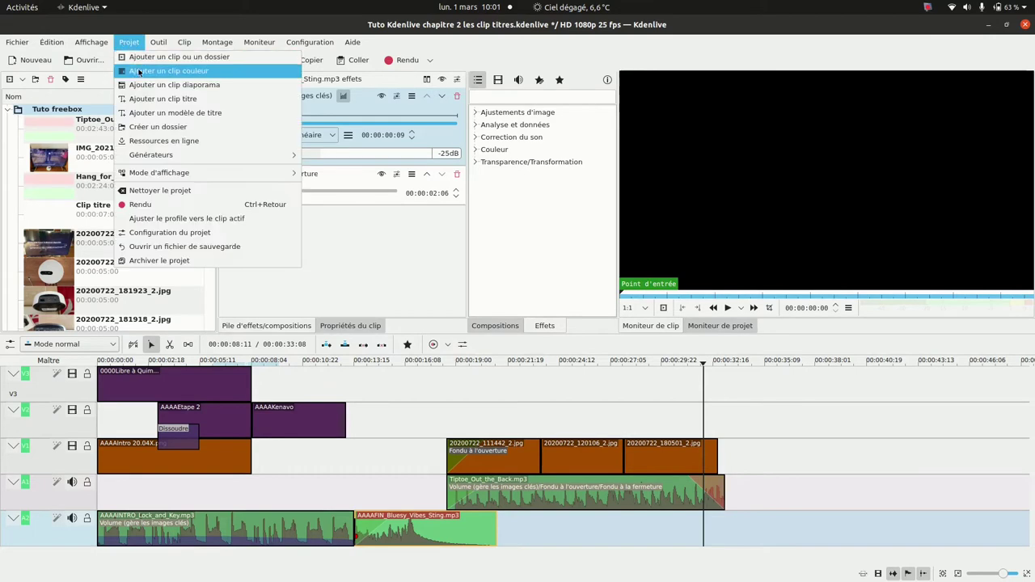
click(138, 71)
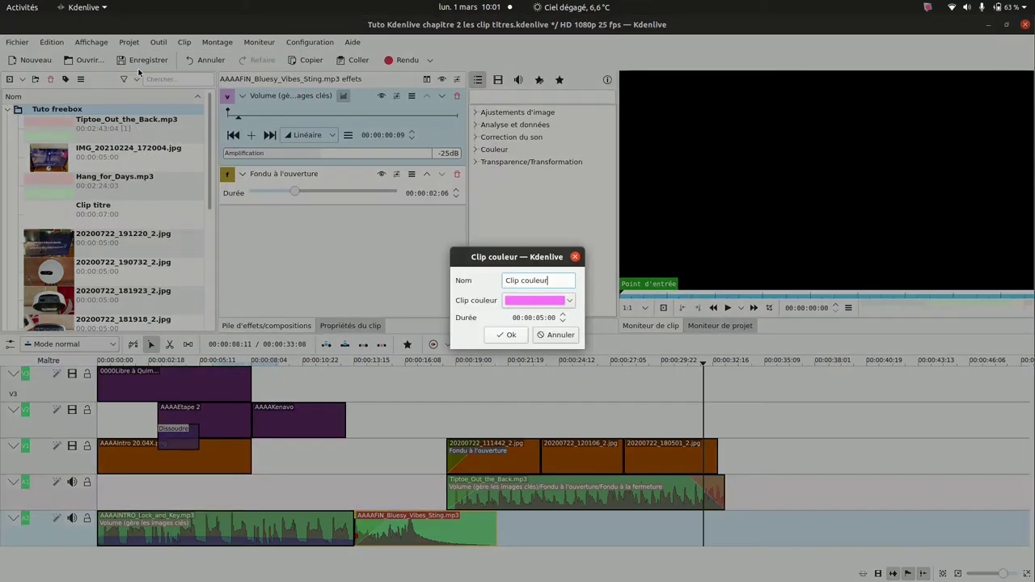
click(570, 301)
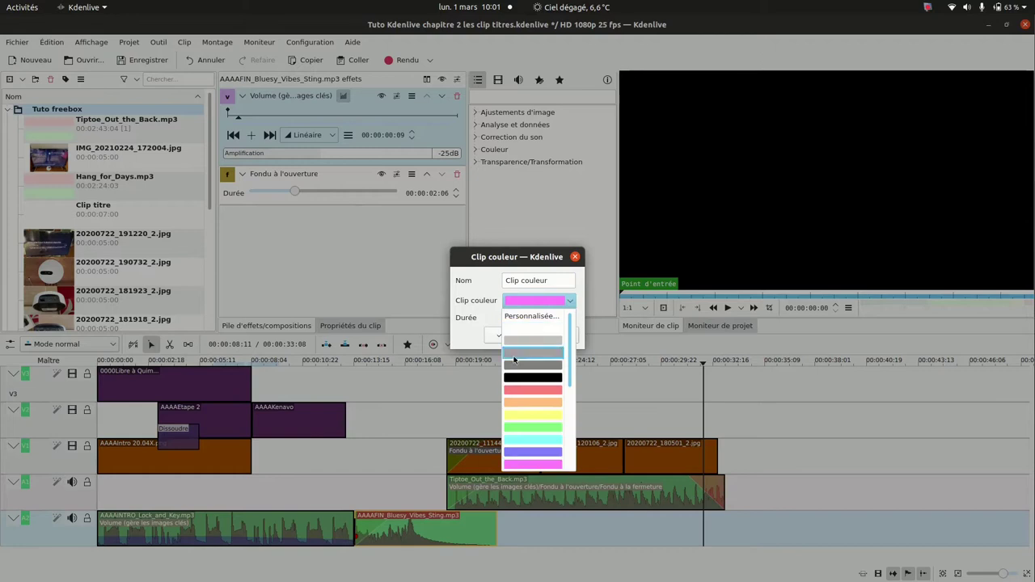
click(543, 467)
click(509, 335)
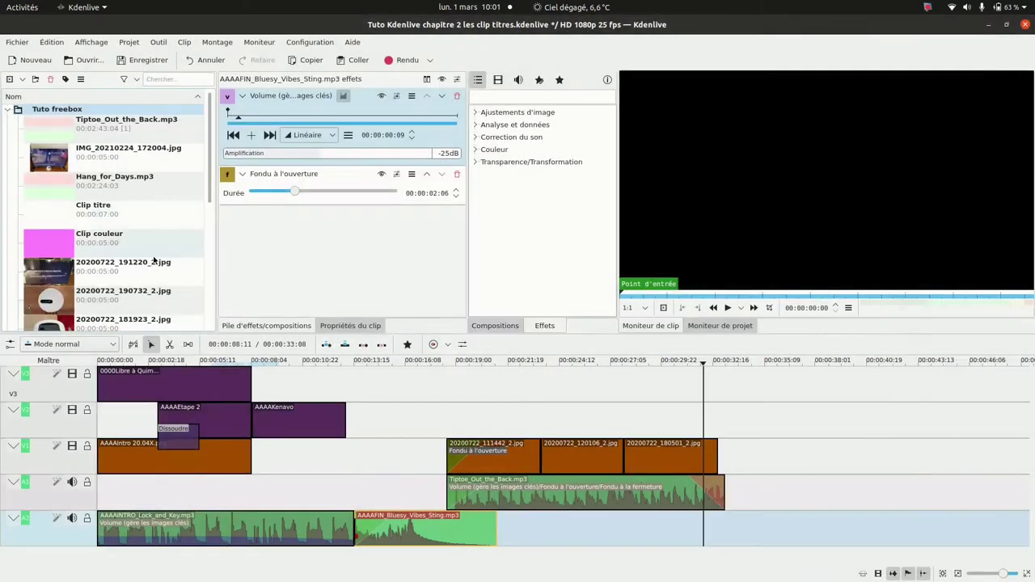
- Rename the pink colour clip in the Tuto freebox folder as Rose
click(50, 240)
drag(62, 239, 46, 260)
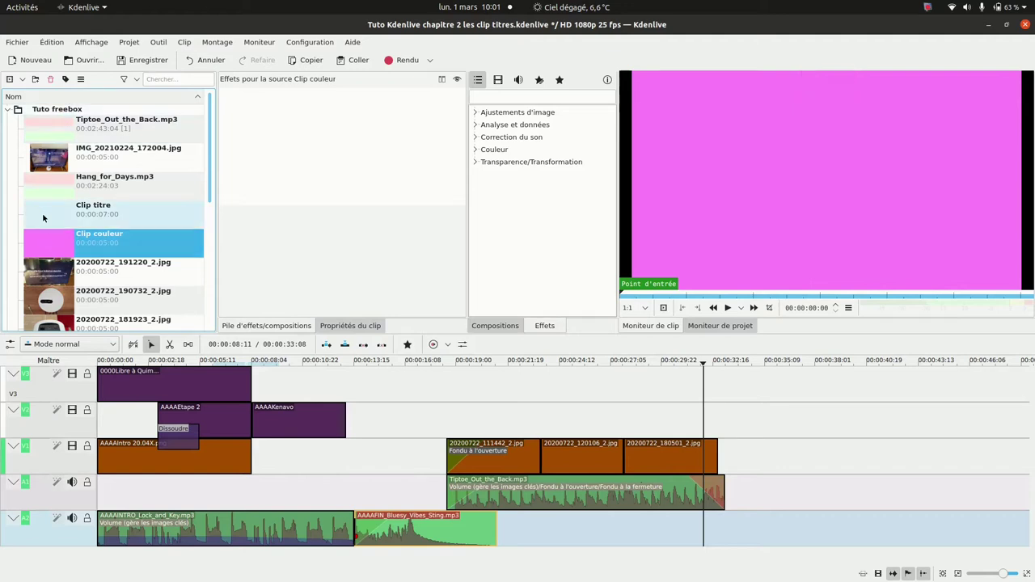
double_click(91, 233)
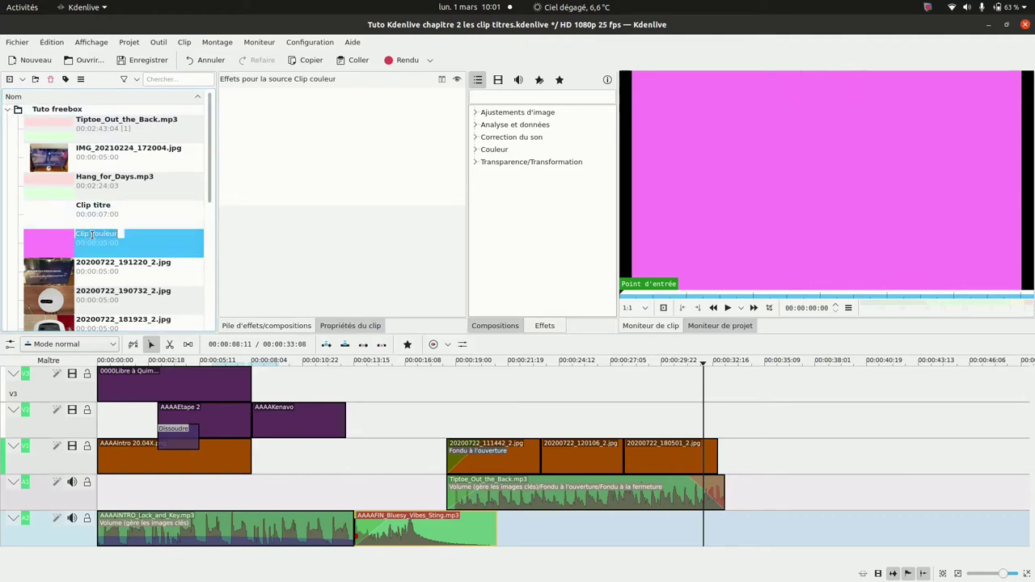
text(Rose)
click(51, 247)
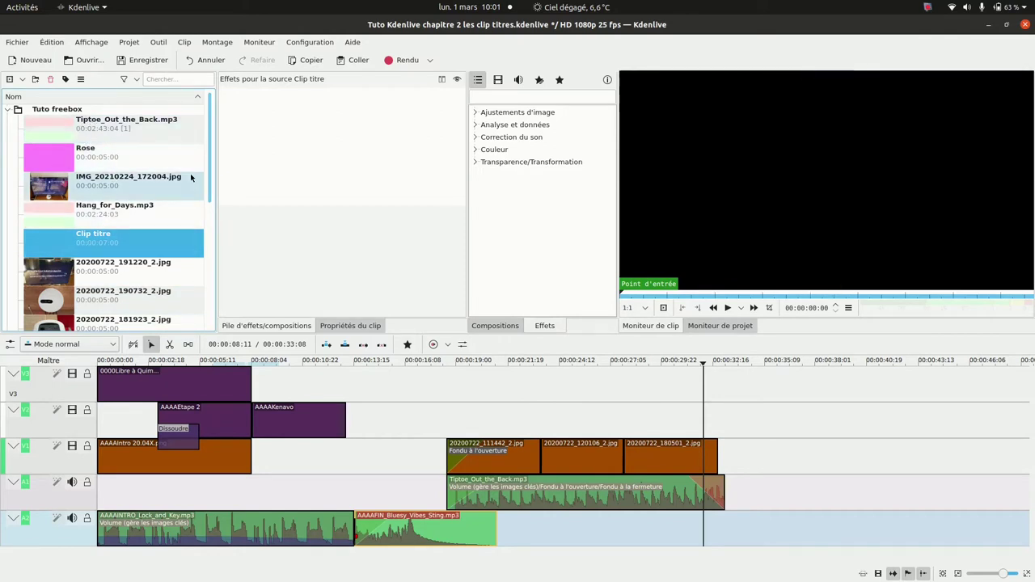
- Place the Rose clip on track V1 directly before 20200722_111442_2.jpg
scroll(209, 155, down, 5)
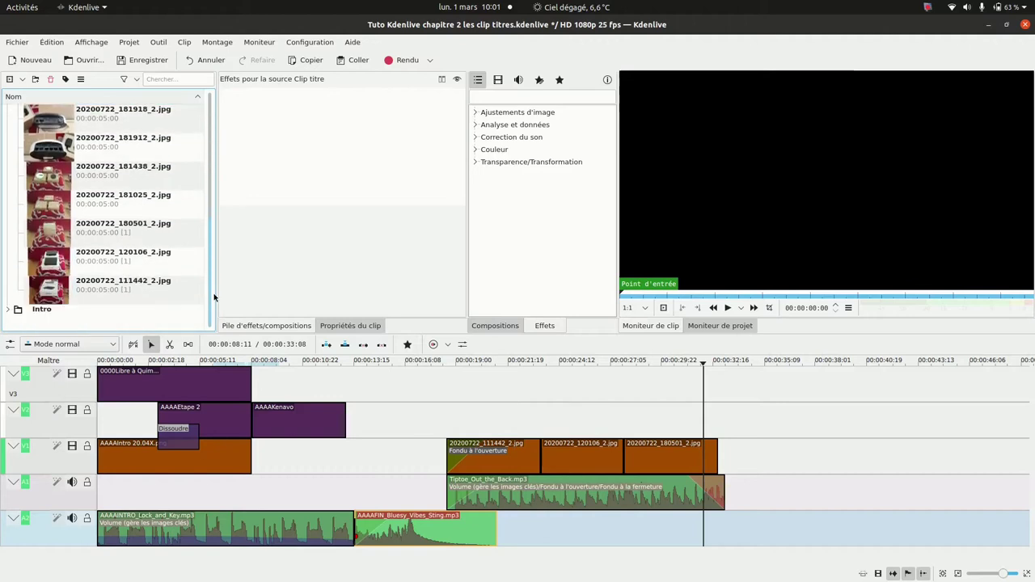
scroll(195, 145, up, 5)
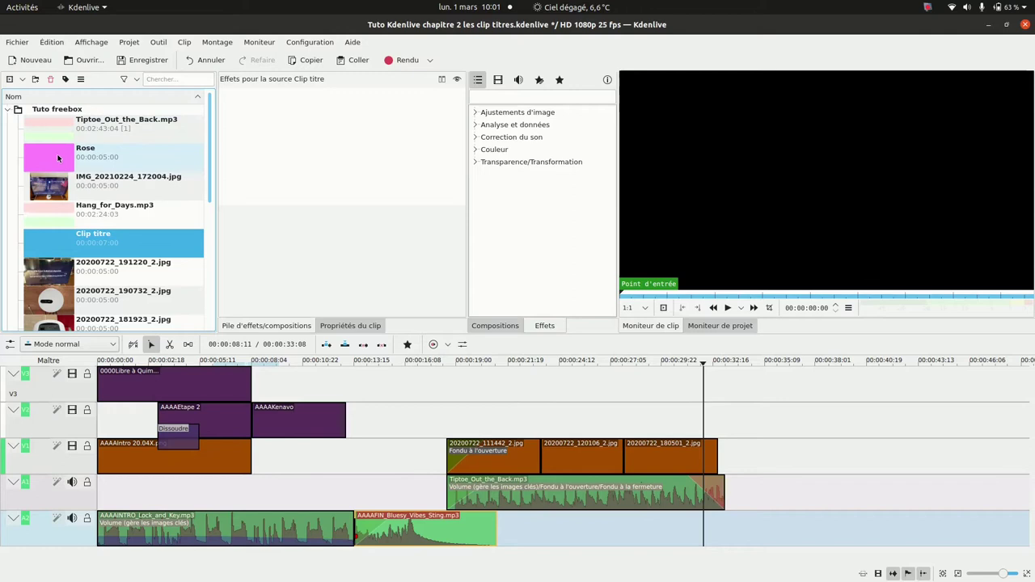
drag(57, 158, 372, 448)
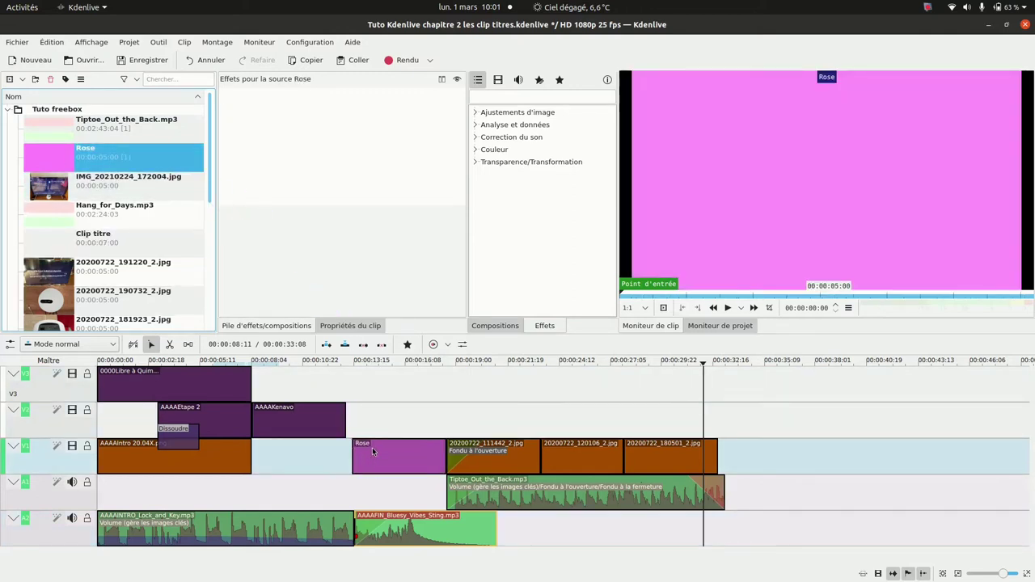
- Park the playhead over the Rose clip and start a new title clip with the background shown
click(397, 363)
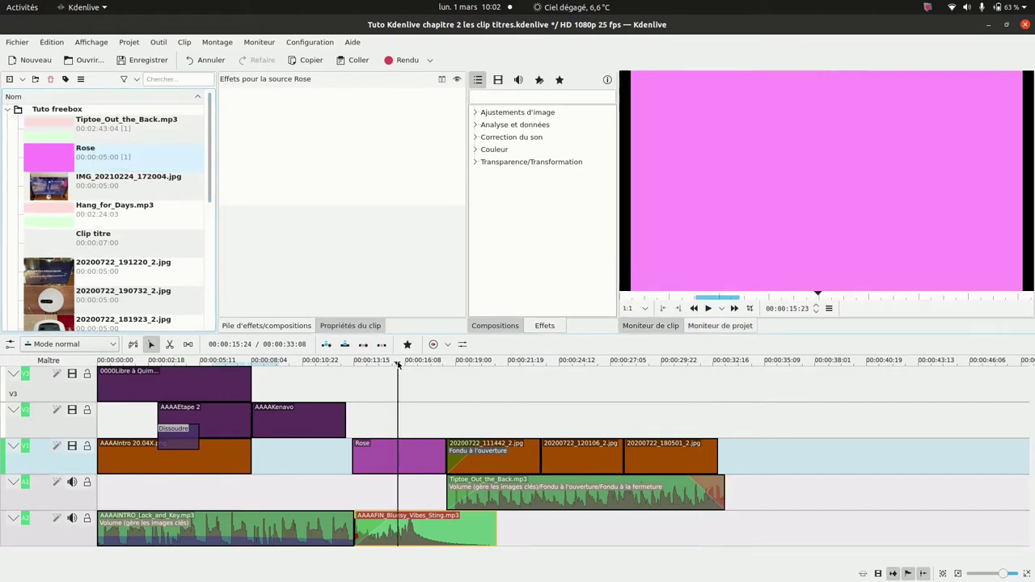
click(130, 42)
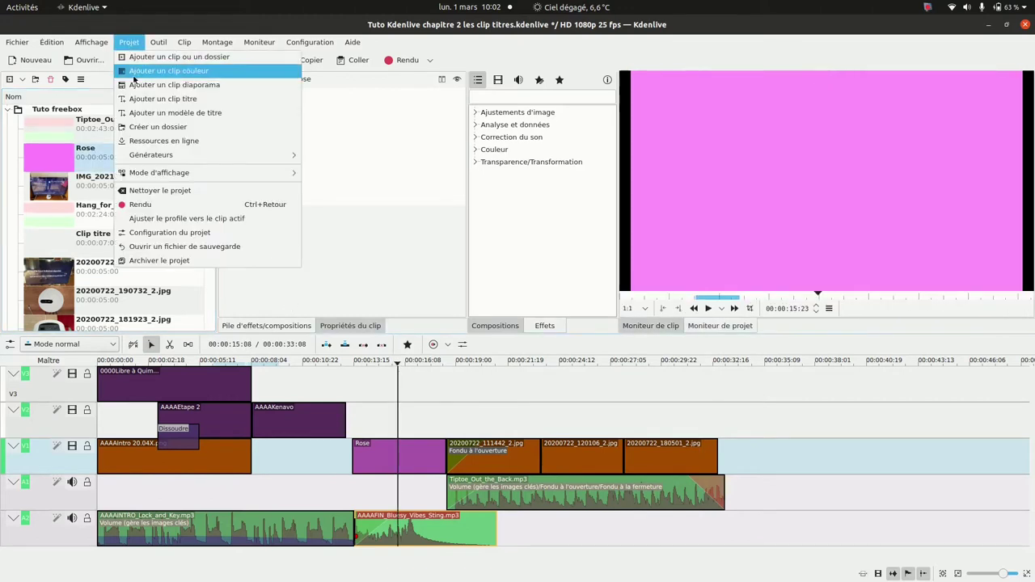
click(151, 100)
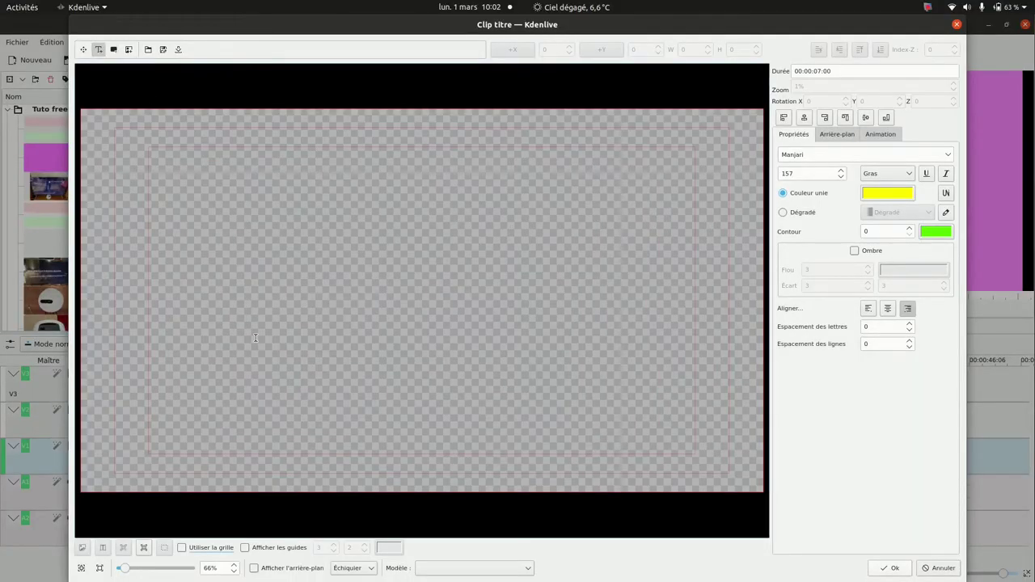
click(98, 50)
click(254, 568)
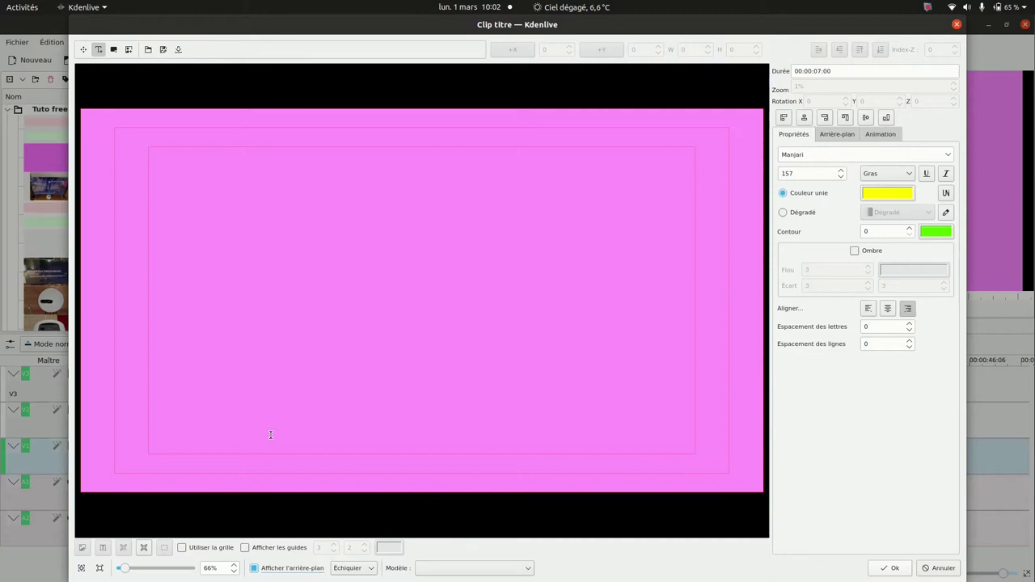
- Add the text "Freebox" to the title in the upper middle of the frame
click(248, 229)
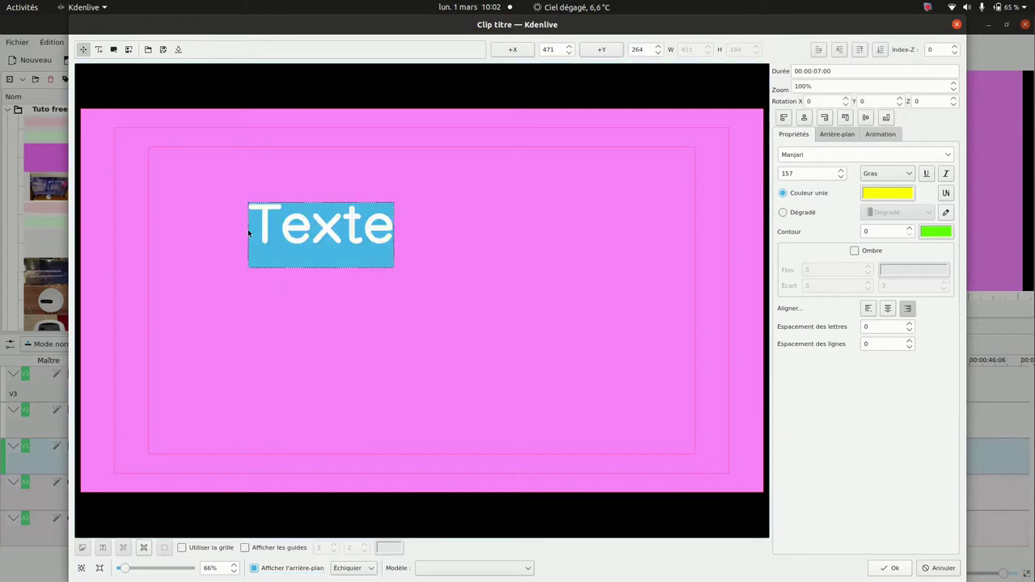
text(Free)
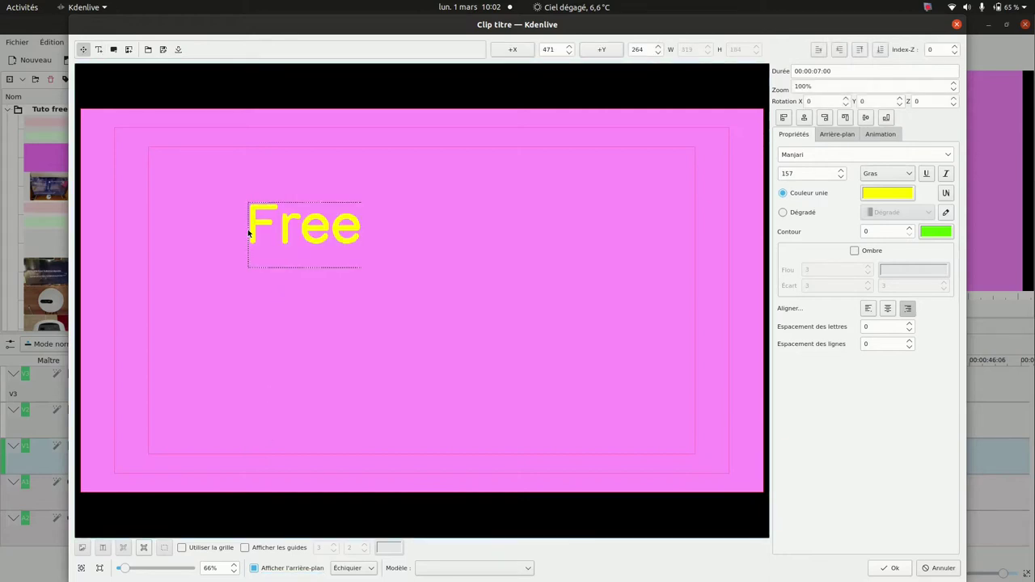
text(box)
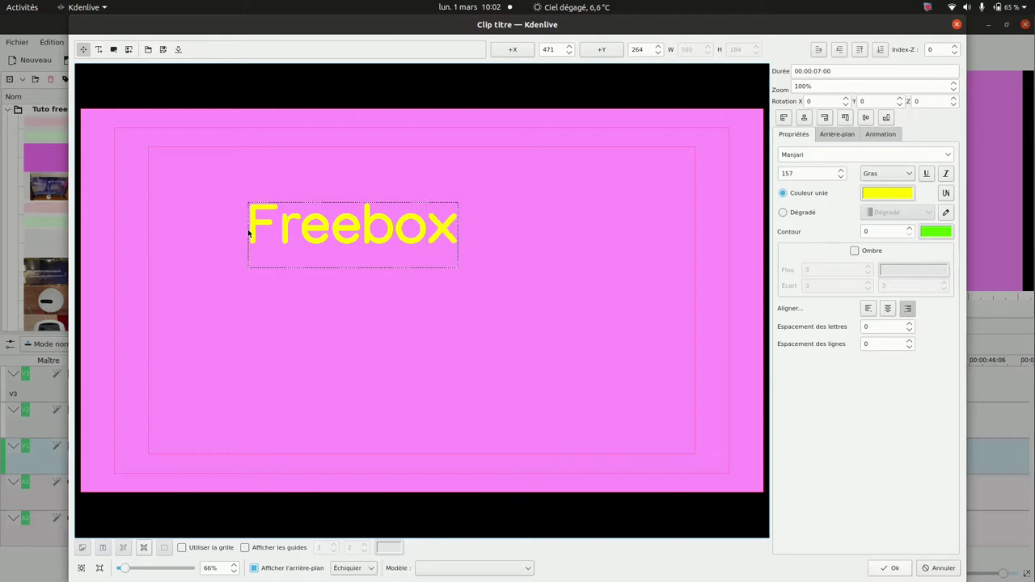
click(508, 141)
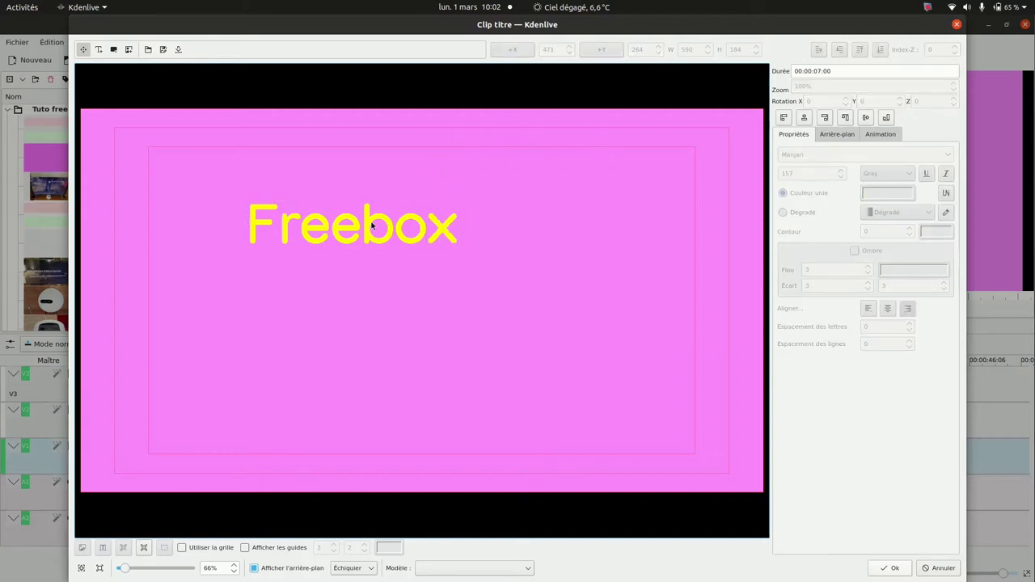
- Reposition the Freebox text with the alignment options, finishing horizontally centred at X 665, Y 385
drag(372, 227, 270, 252)
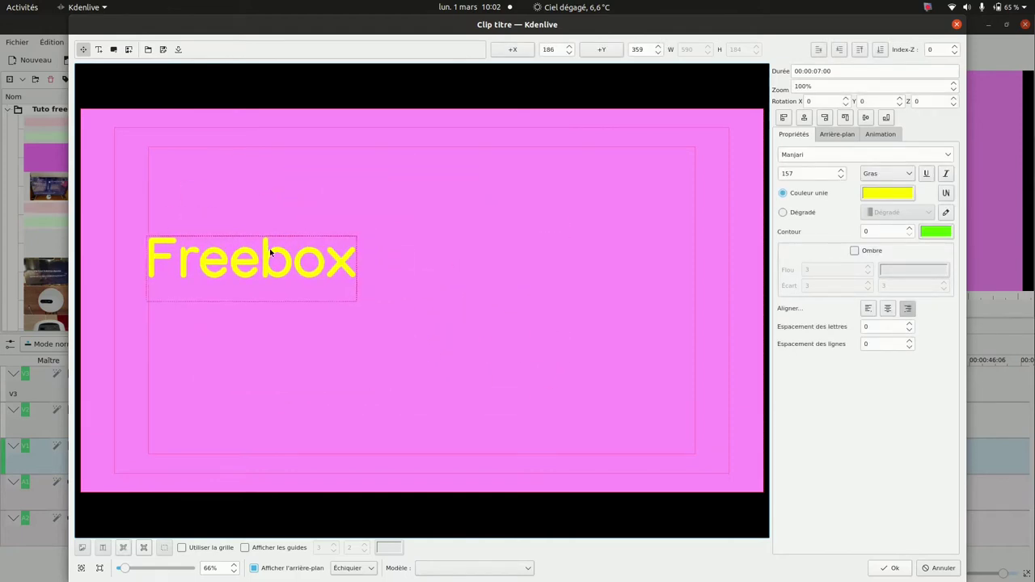
click(805, 118)
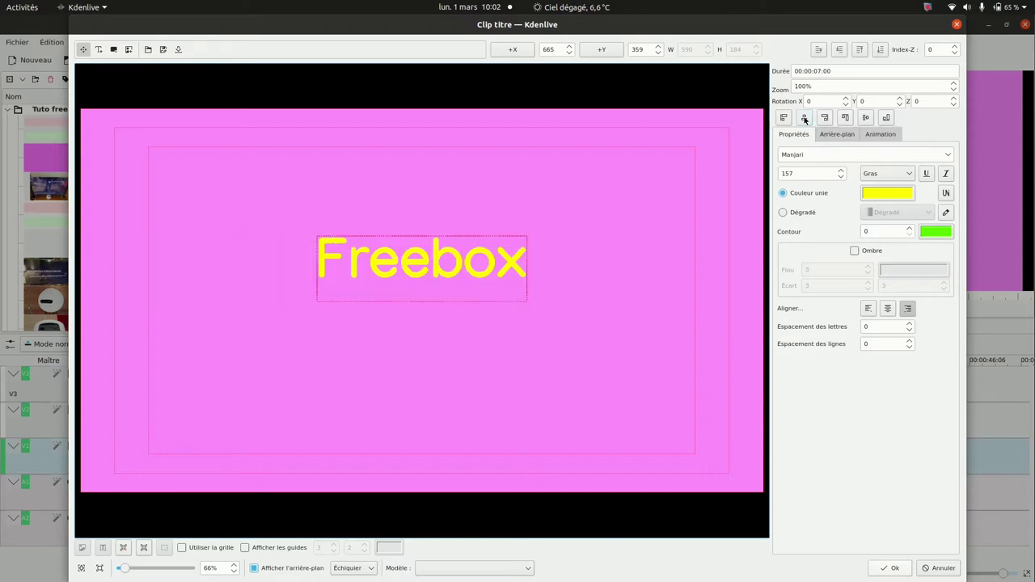
click(887, 118)
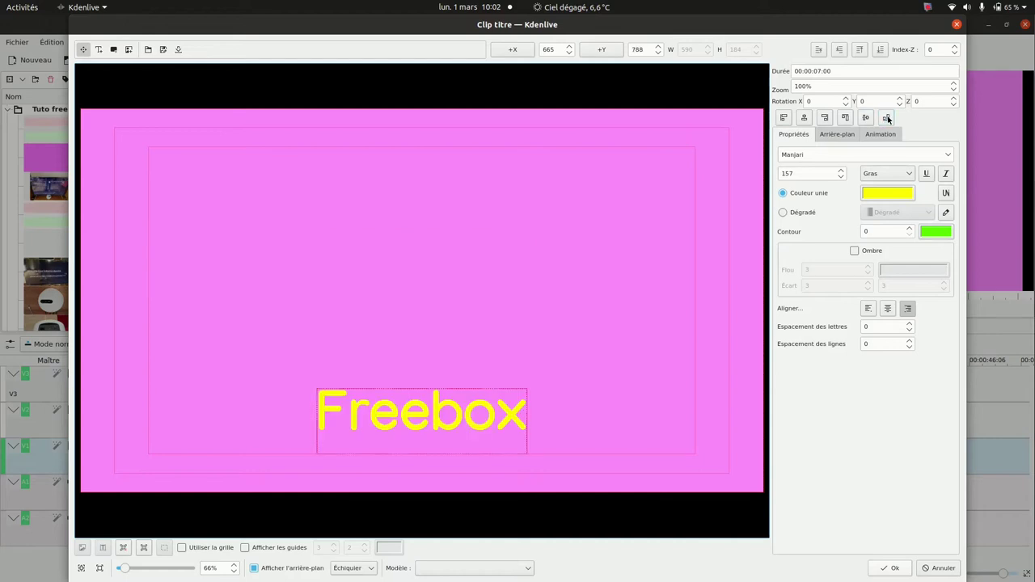
click(825, 119)
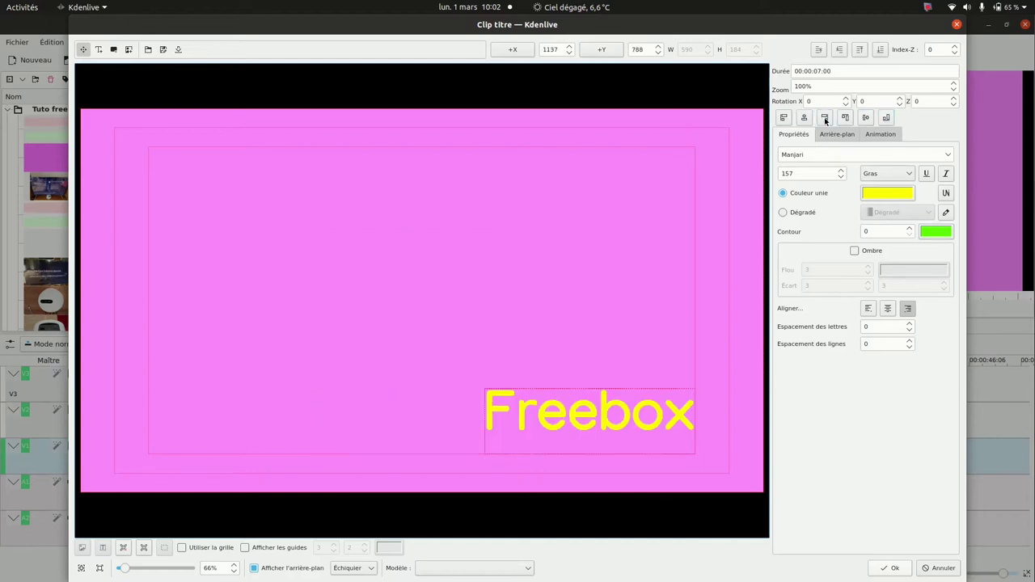
click(845, 119)
click(804, 119)
click(784, 119)
click(887, 119)
click(803, 119)
click(803, 119)
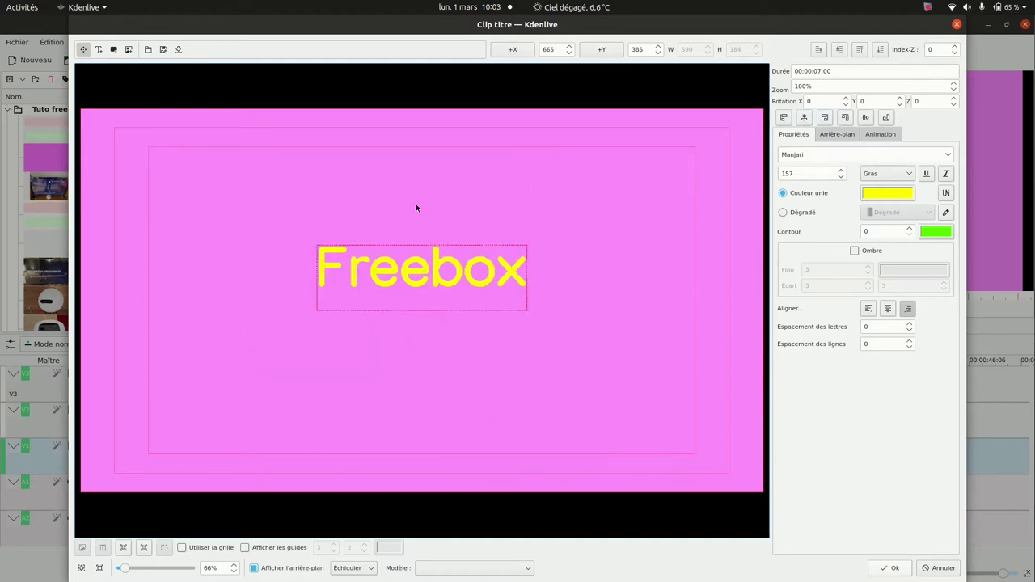
- Draw a rectangle about 903 by 308 pixels over the Freebox text
click(113, 51)
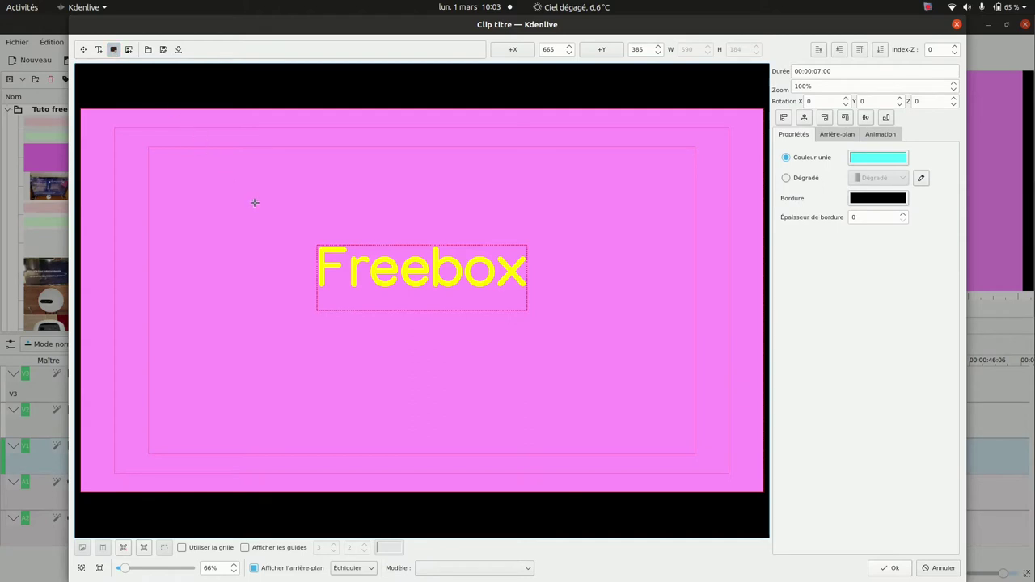
drag(277, 220, 601, 331)
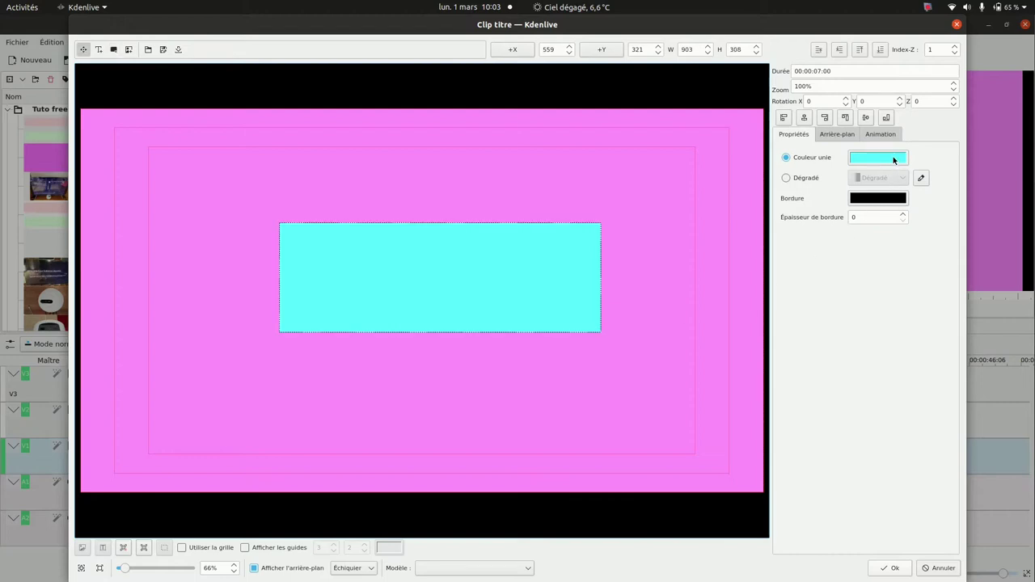
- Set the rectangle's solid fill to cyan and move it to about X 501, Y 300
click(893, 165)
click(372, 194)
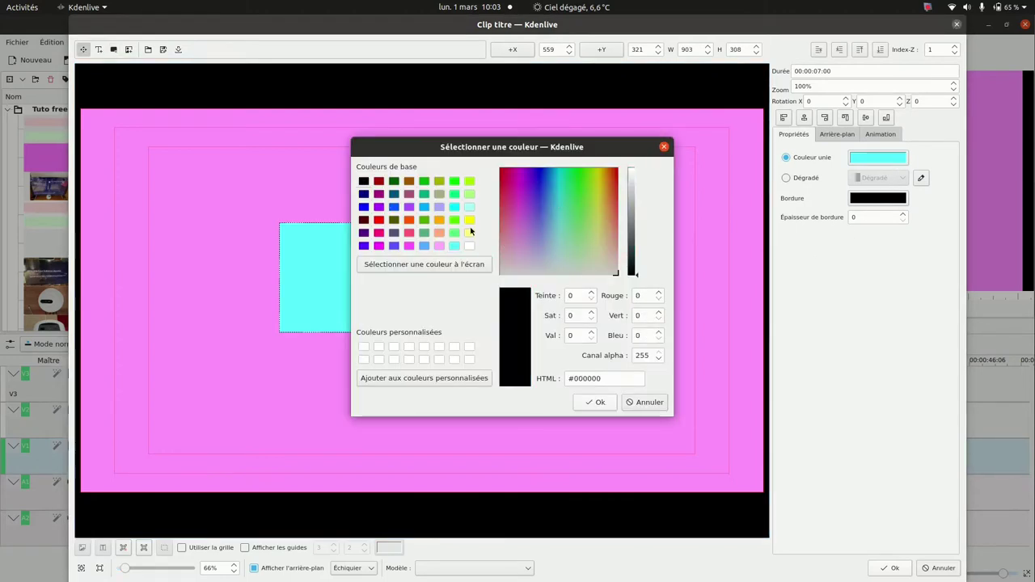
click(469, 220)
key(Return)
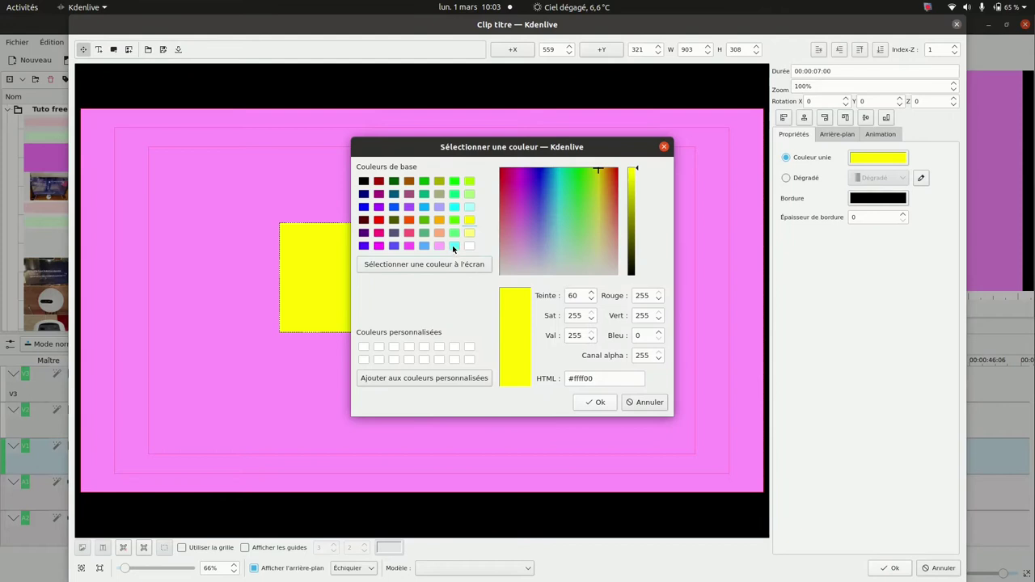
click(453, 245)
click(595, 403)
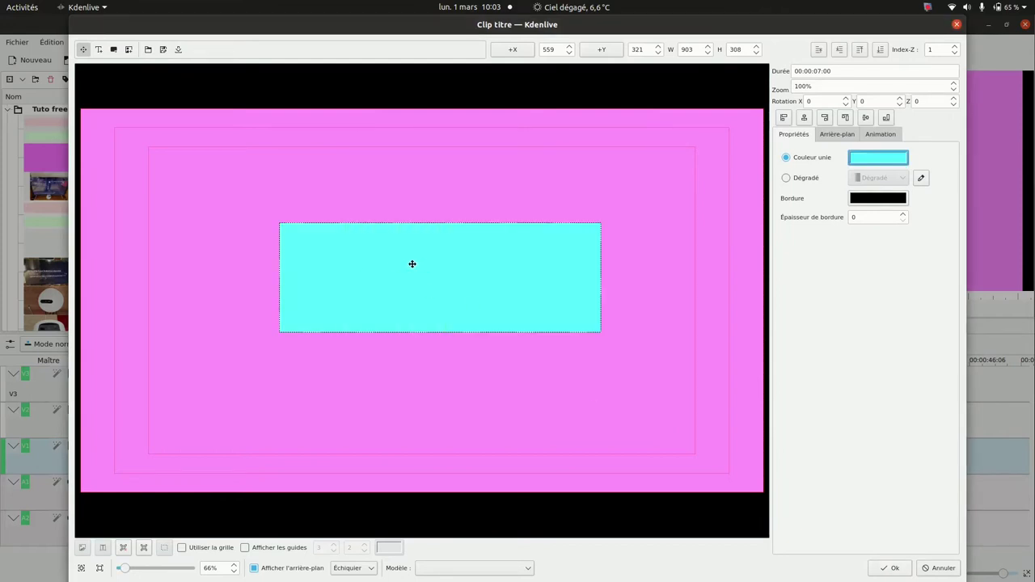
drag(488, 264, 467, 263)
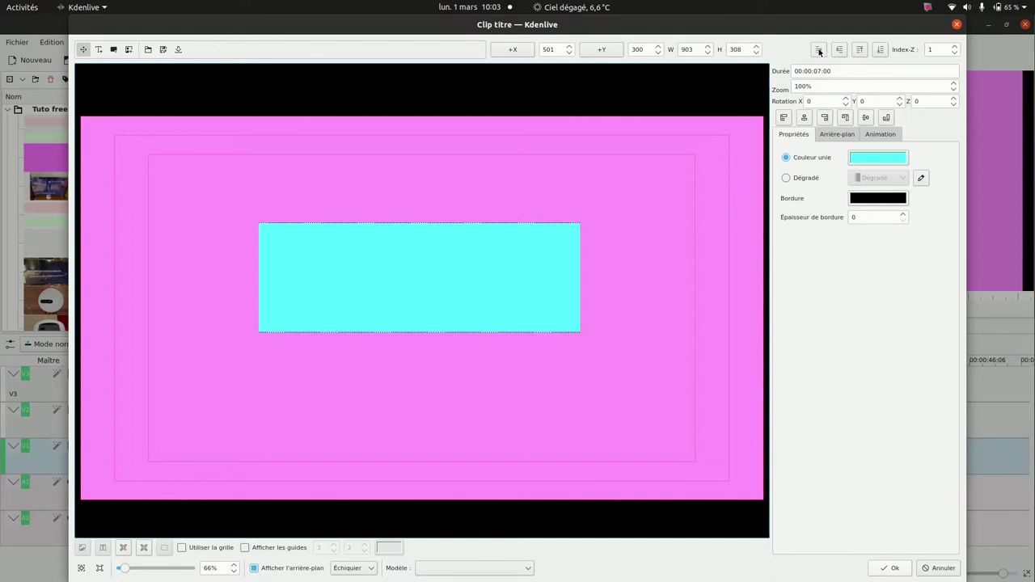
- Send the cyan rectangle behind the Freebox text, centre it horizontally in the frame, and save the title
click(879, 51)
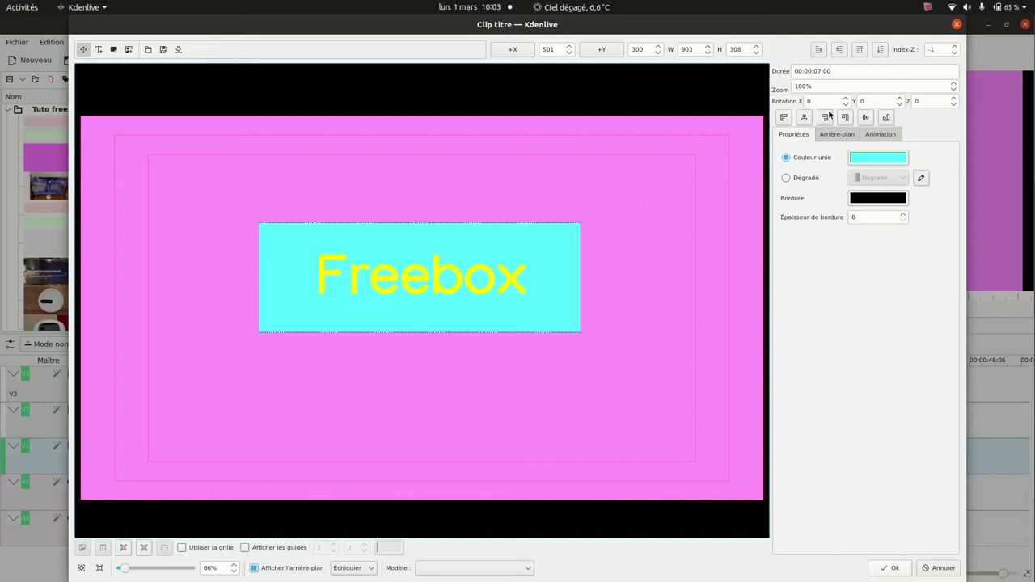
click(783, 118)
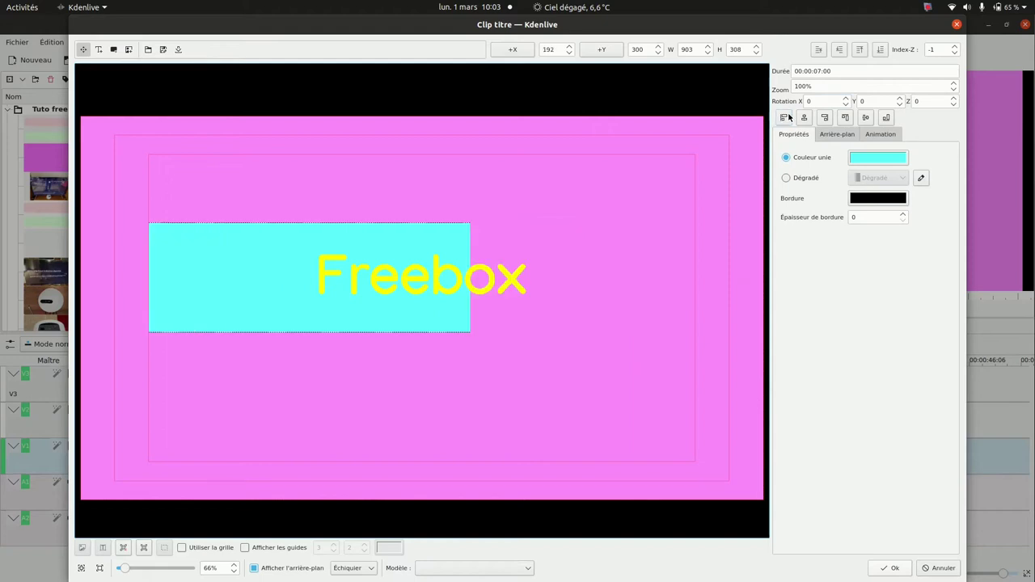
click(803, 120)
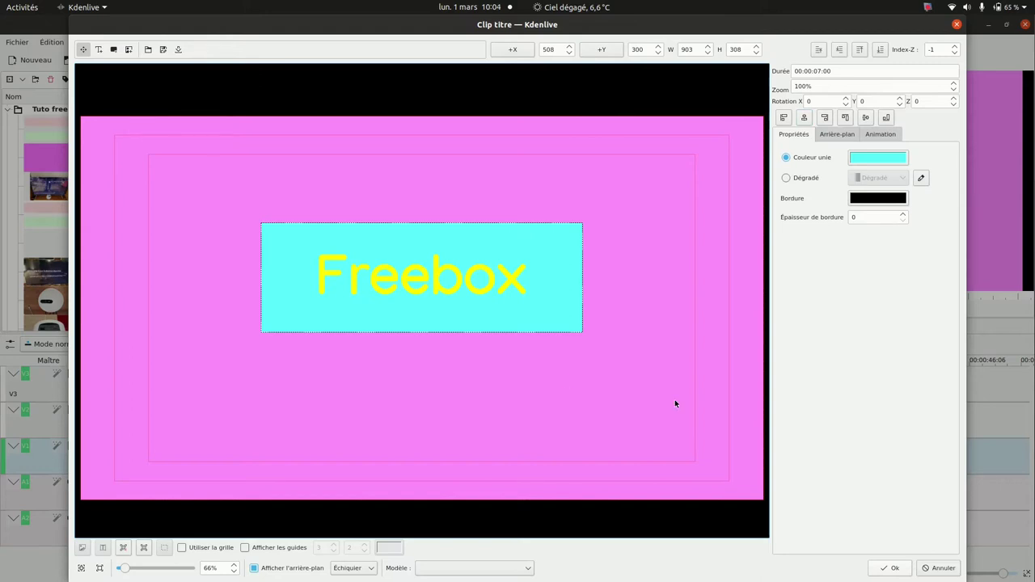
click(891, 566)
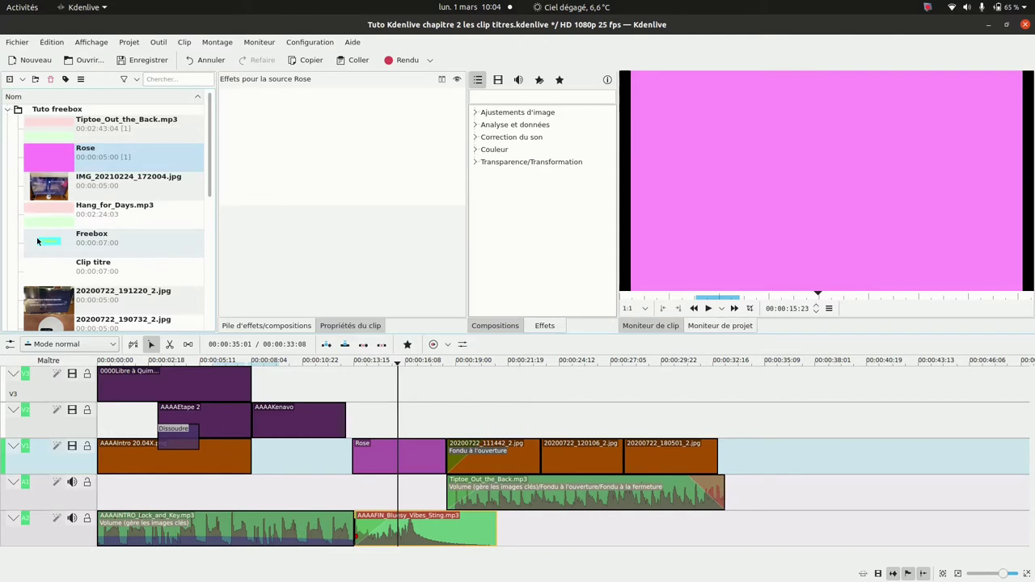
- Place the Freebox title on track V2, starting in line with the Rose clip on V1
drag(36, 241, 356, 374)
drag(384, 408, 355, 412)
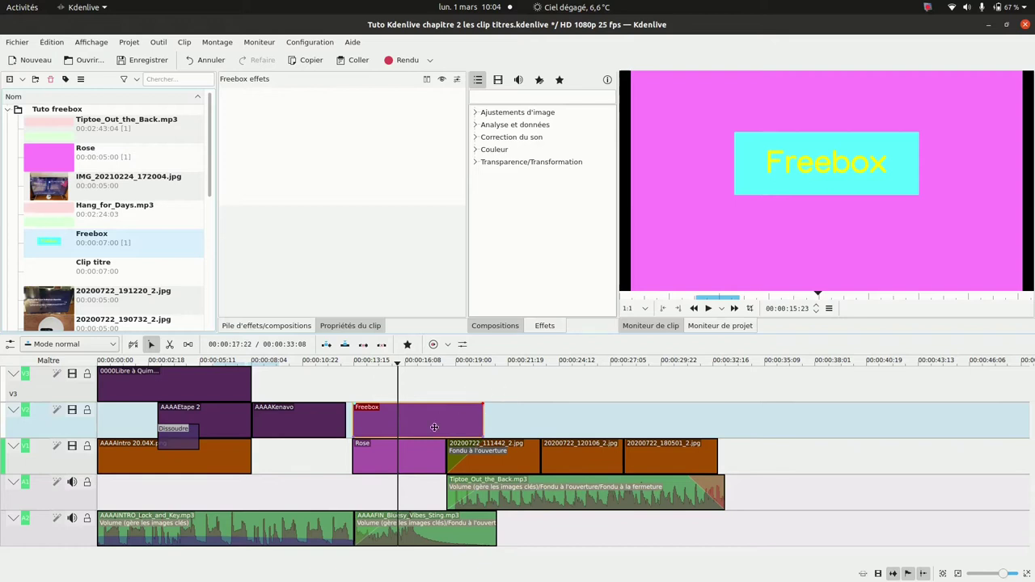
- Review the default durations for colour, title and image clips in the program settings
click(309, 43)
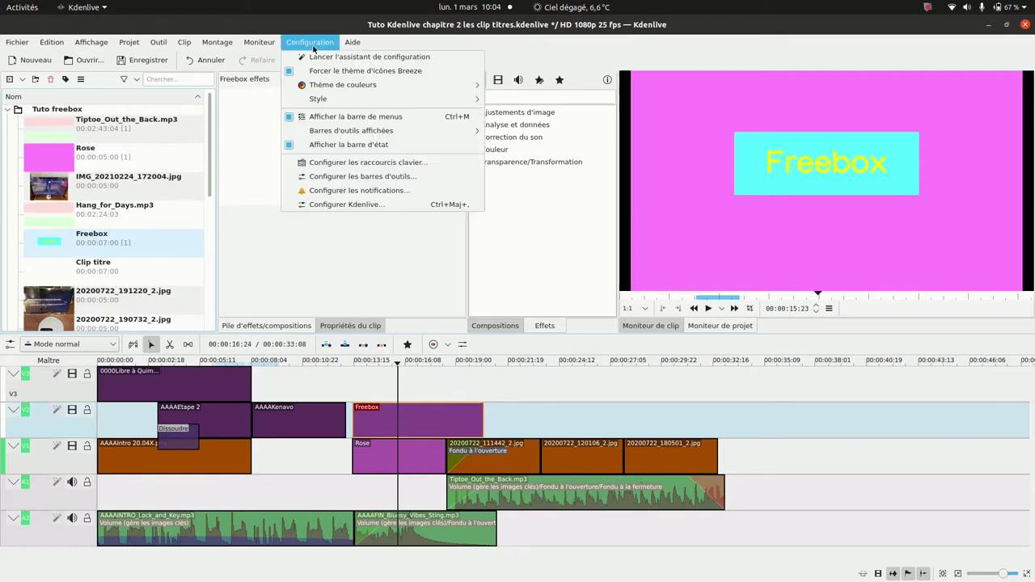
click(333, 205)
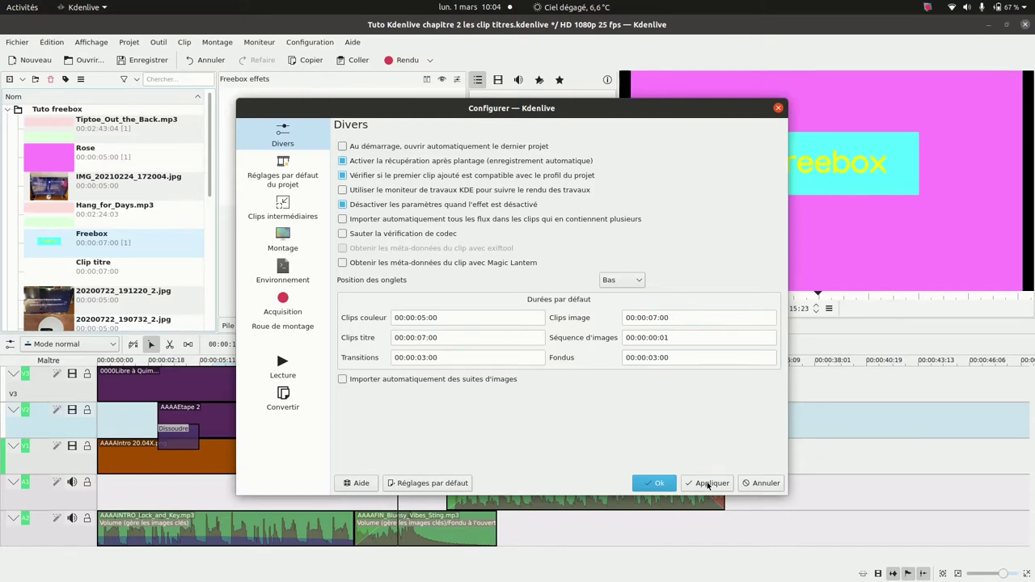
click(708, 484)
click(654, 483)
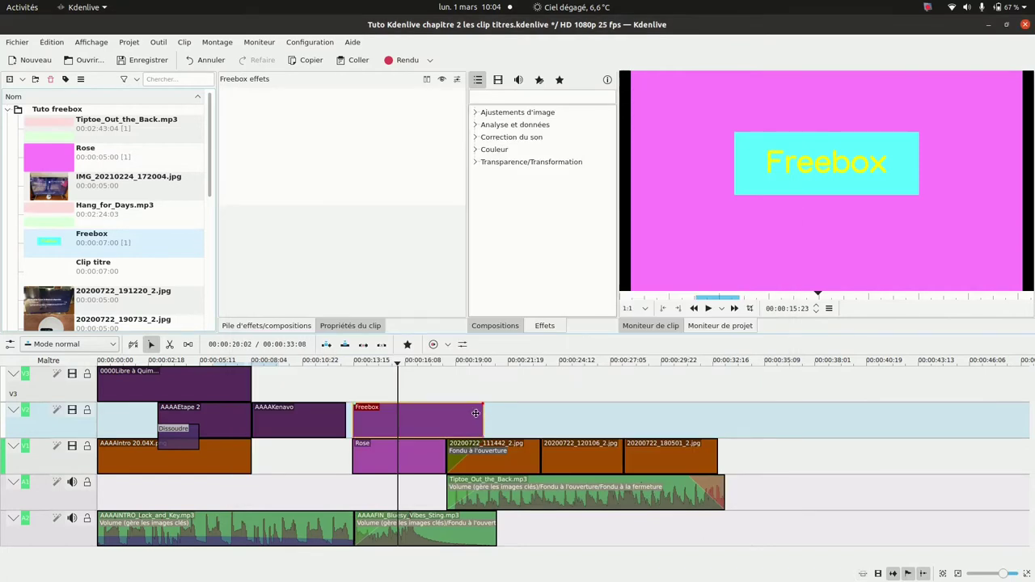
- Trim the end of the Freebox clip to match the end of the Rose clip and play back the section
drag(480, 413, 445, 414)
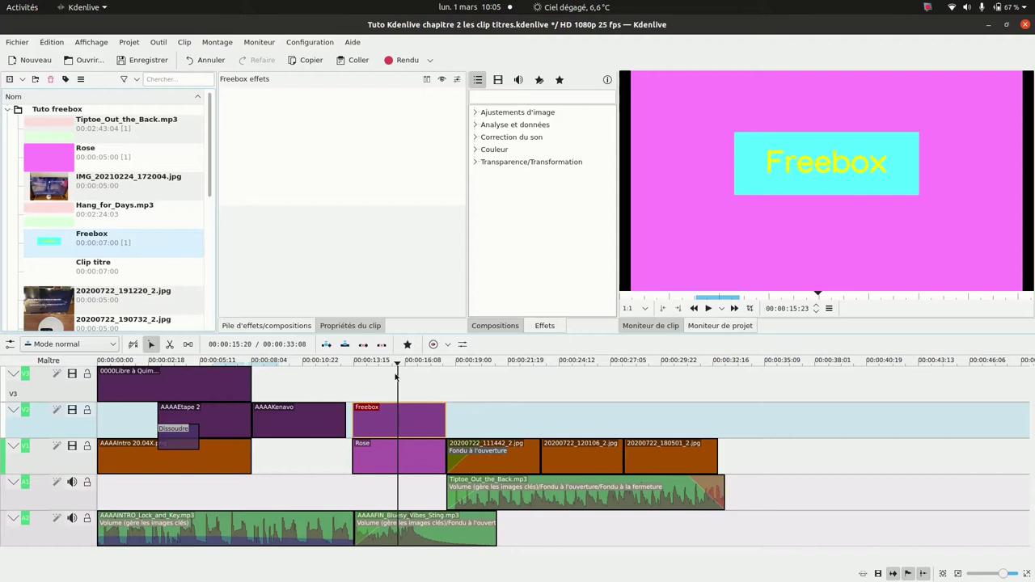
click(350, 364)
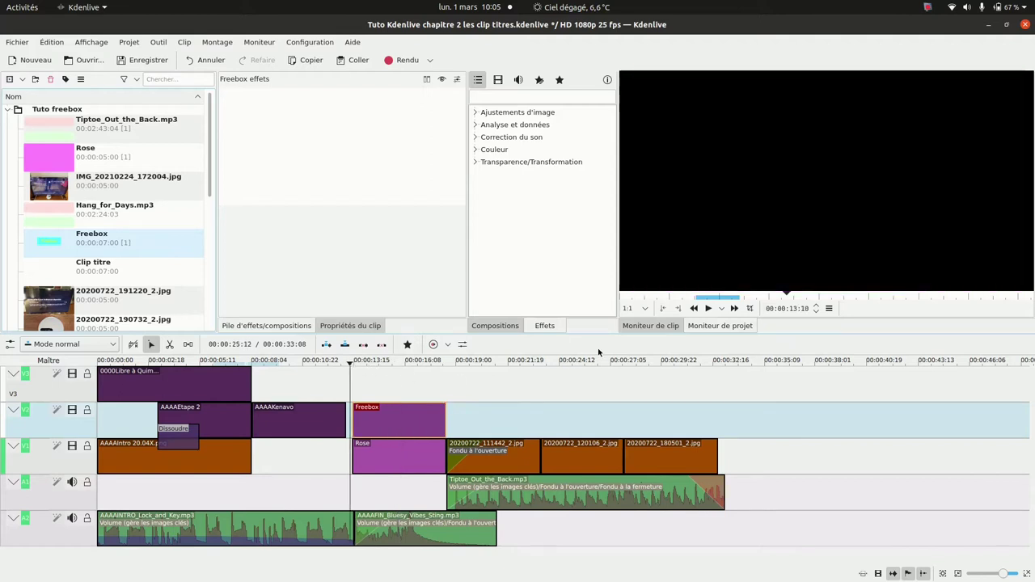
click(708, 309)
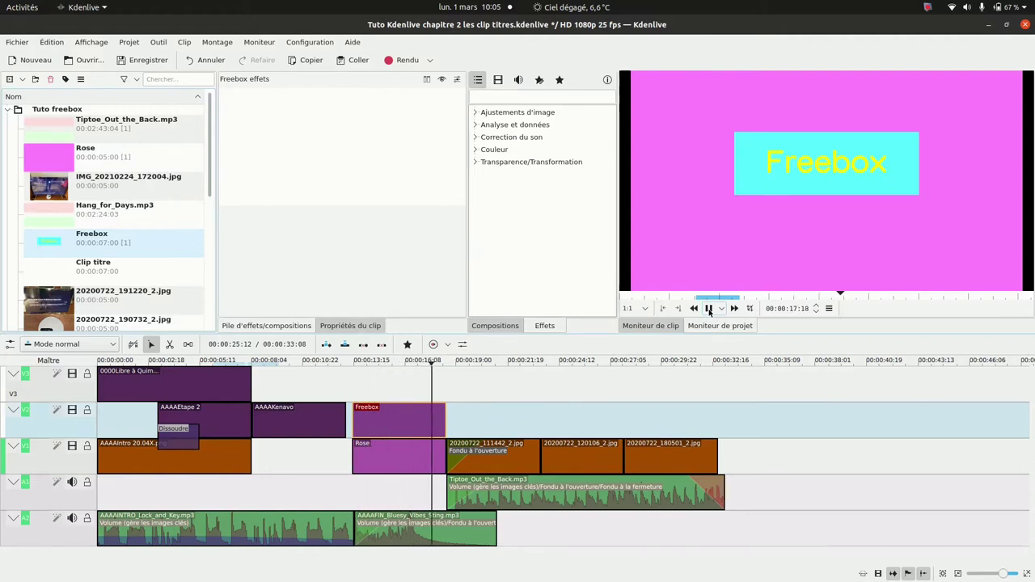
click(708, 309)
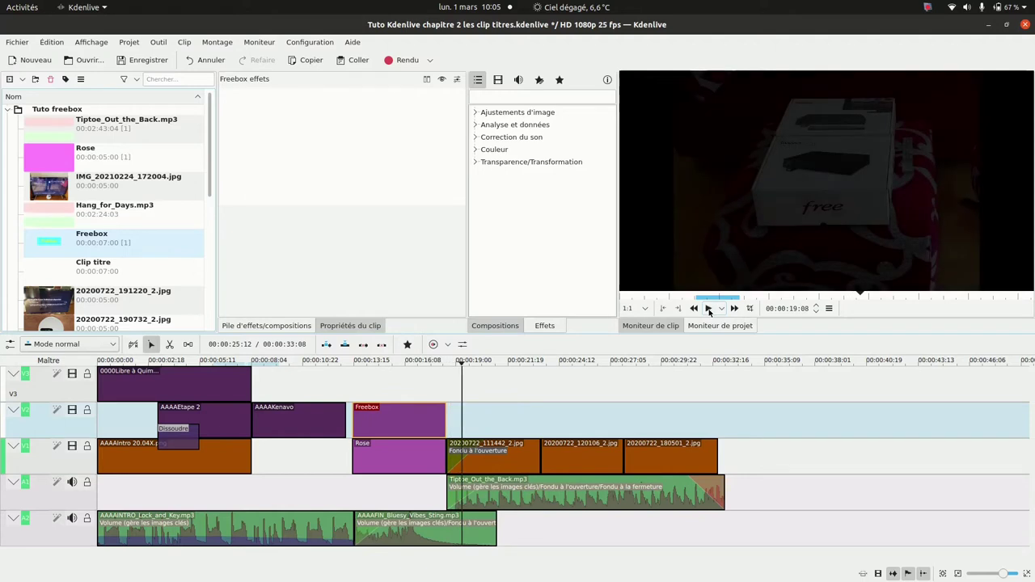
- Create a new title clip over the last photo at about 00:00:30:20, with the video frame shown as background
click(678, 362)
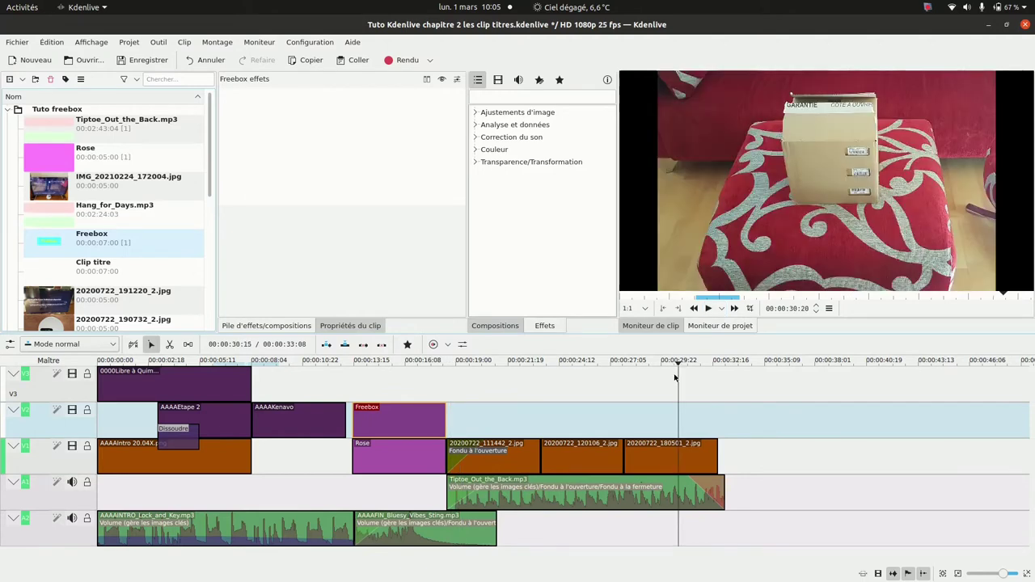
click(126, 43)
click(131, 98)
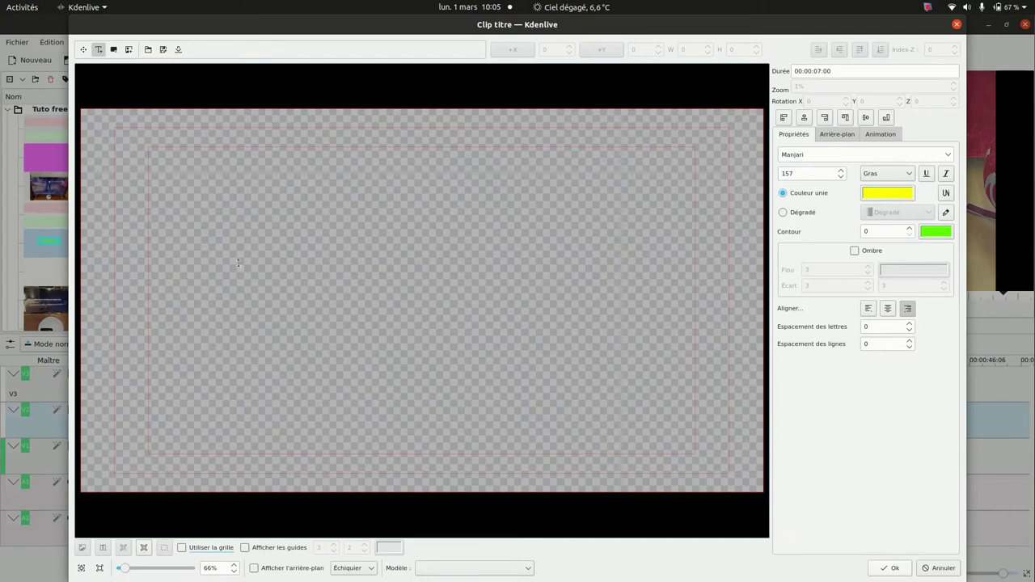
click(254, 567)
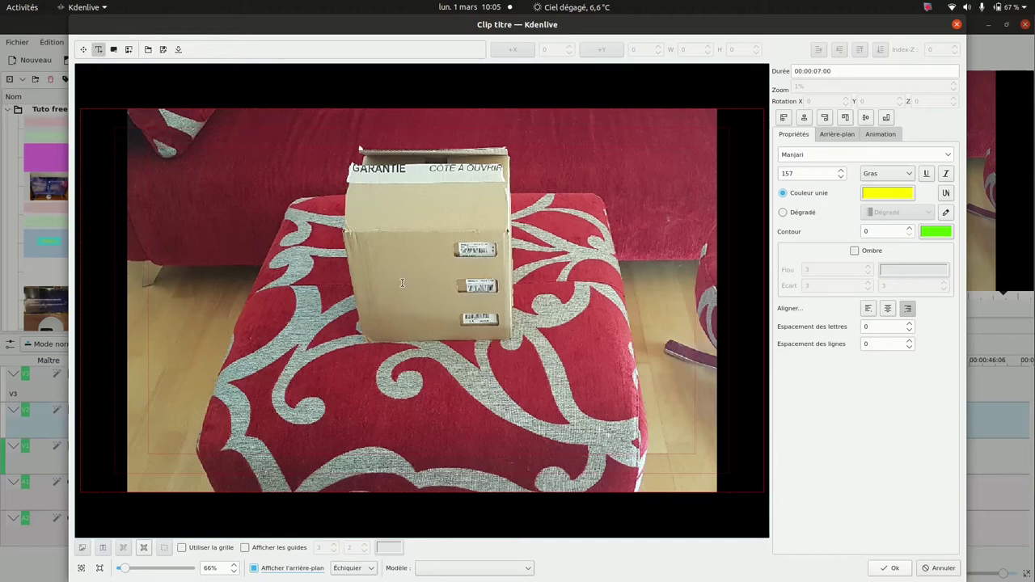
- Add the text "Free Pop" to the title and move it to about X 633, Y 256
click(286, 194)
text(Free Pop)
double_click(423, 194)
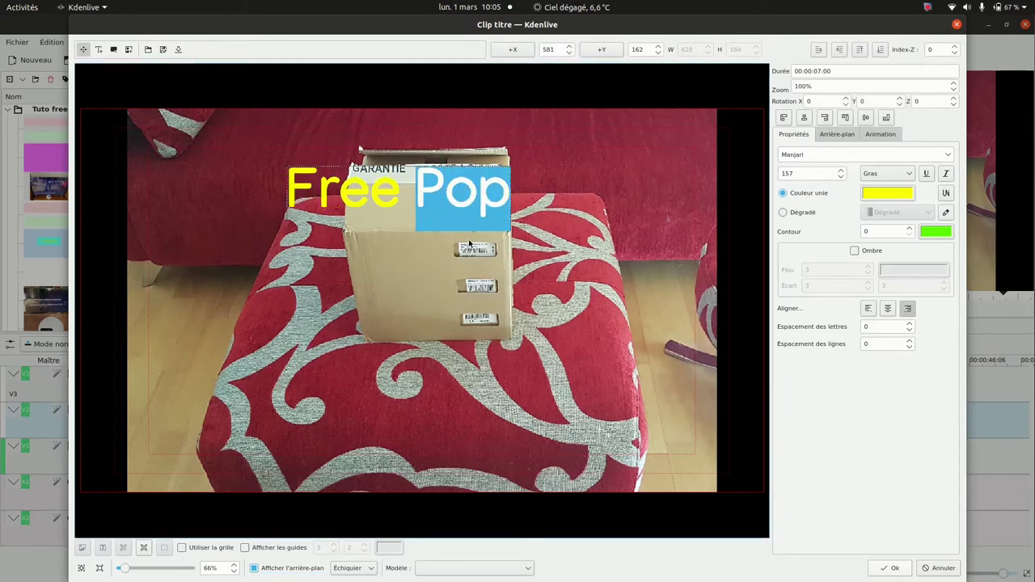
click(451, 329)
drag(387, 188, 410, 224)
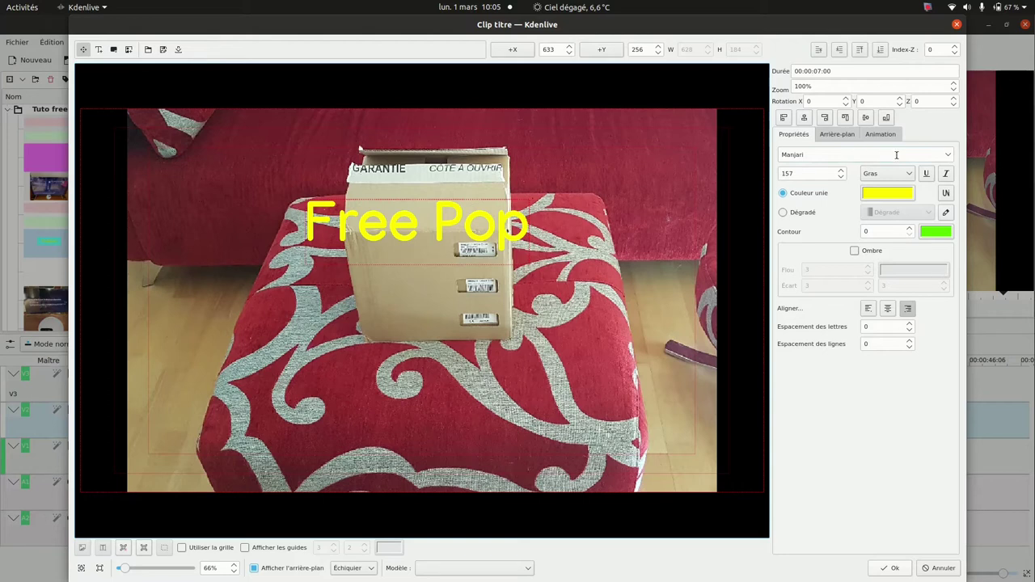
- Try the Lohit Kannada font on the Free Pop text
click(948, 155)
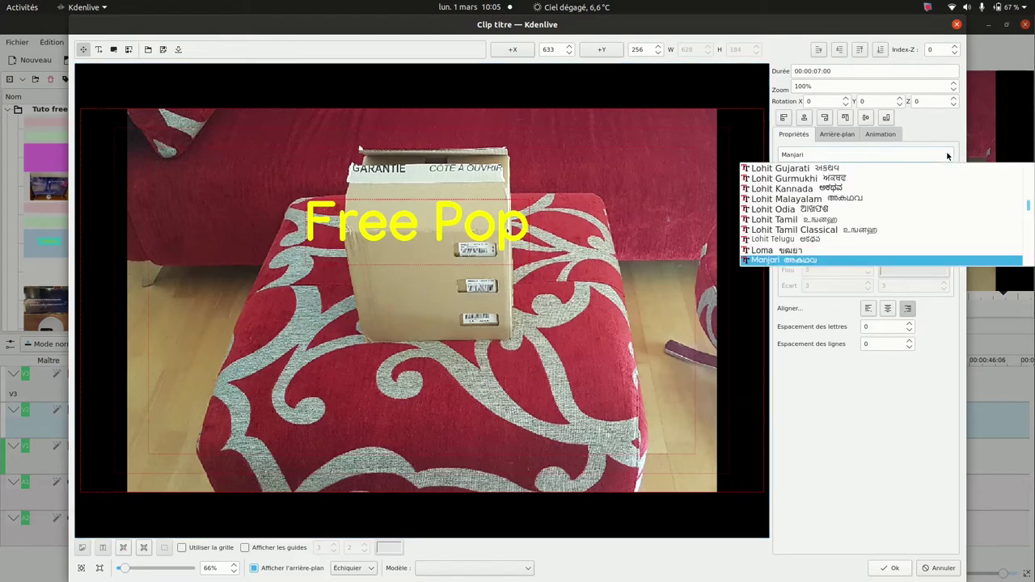
key(Escape)
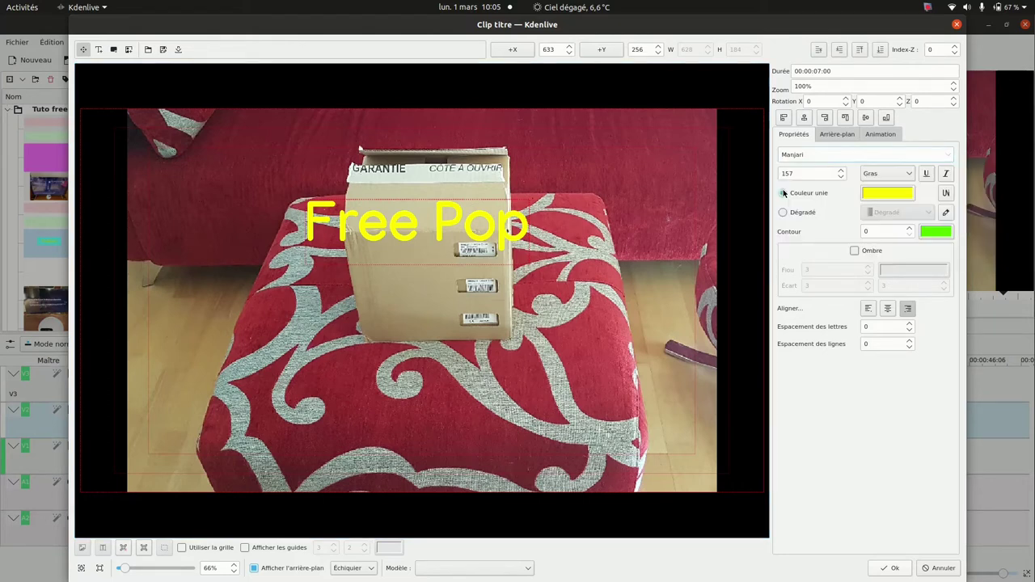
click(783, 192)
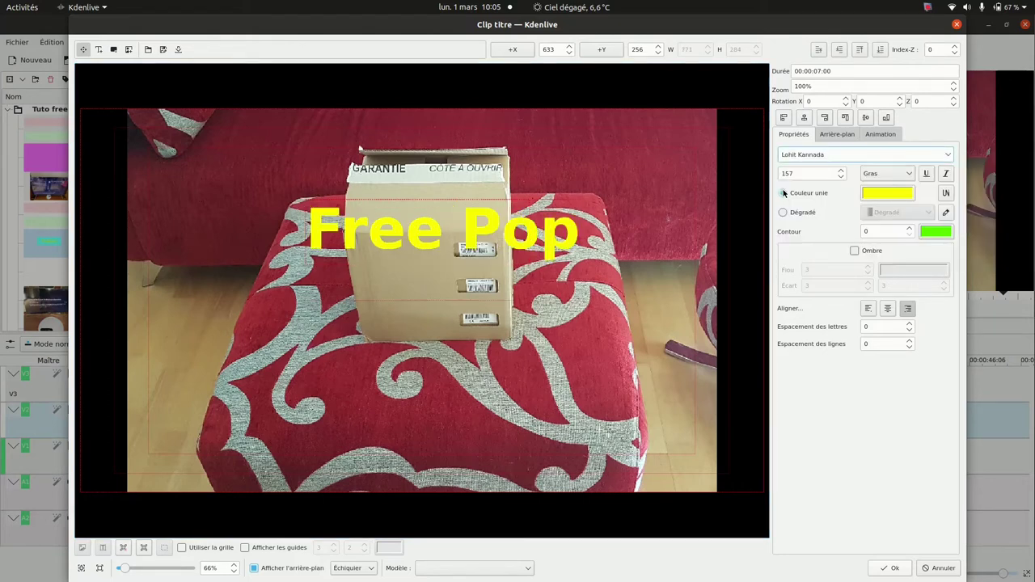
- Set the font of the Free Pop text to Purisa
click(947, 155)
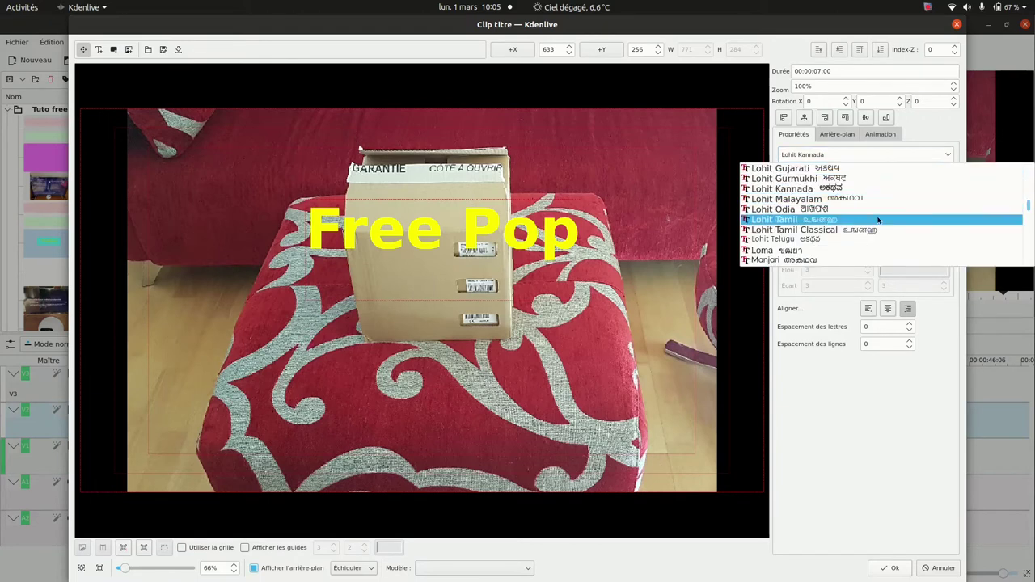
drag(1030, 210, 1030, 239)
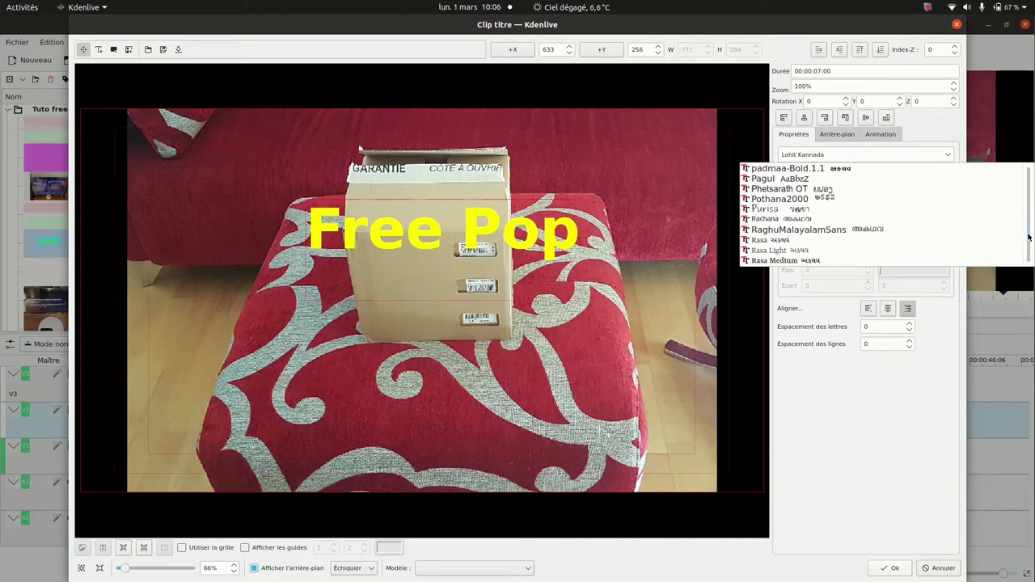
click(769, 211)
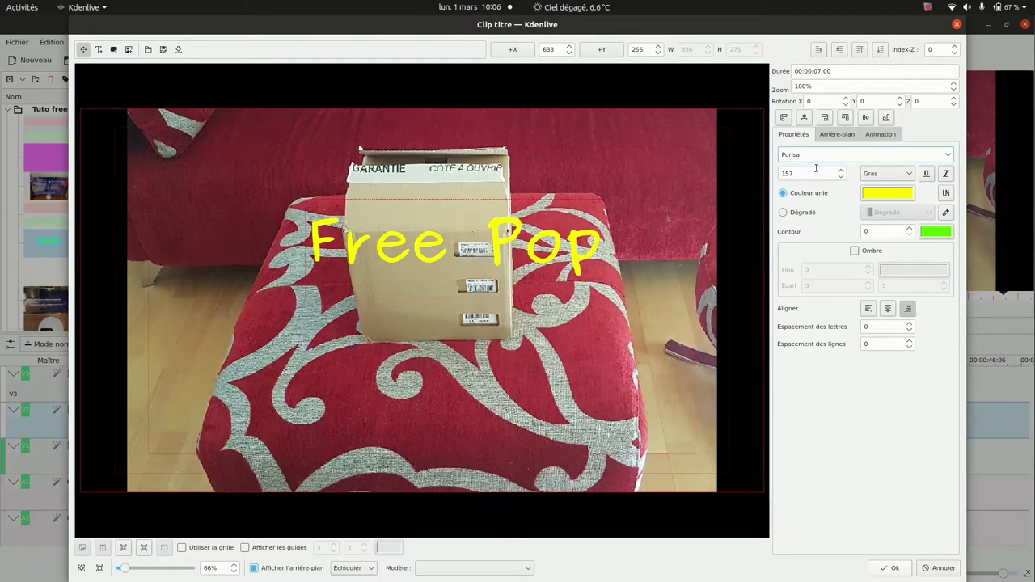
- Increase the font size of the Free Pop text to 177
drag(803, 176, 768, 173)
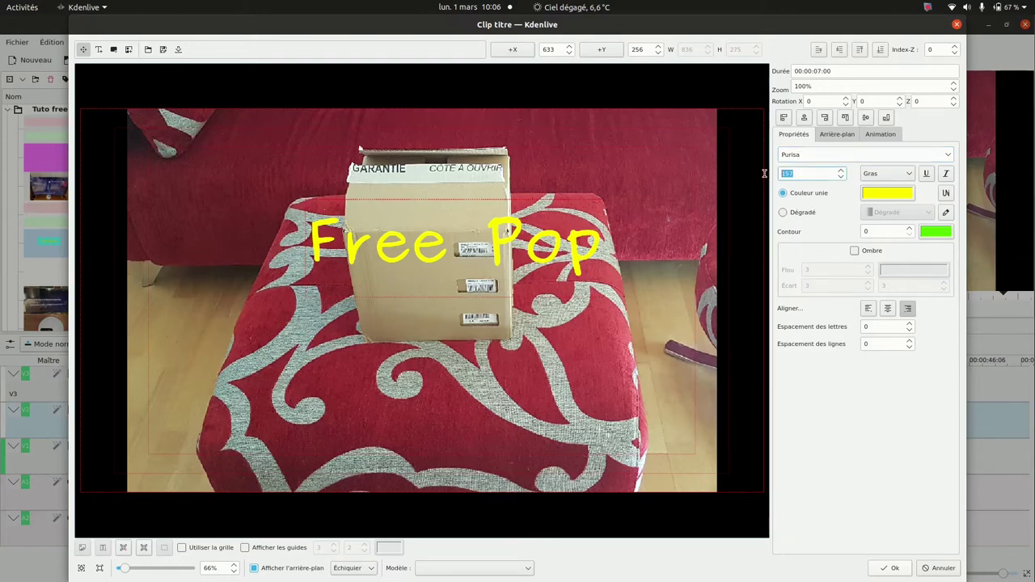
scroll(841, 173, up, 9)
scroll(840, 173, up, 17)
scroll(840, 174, down, 10)
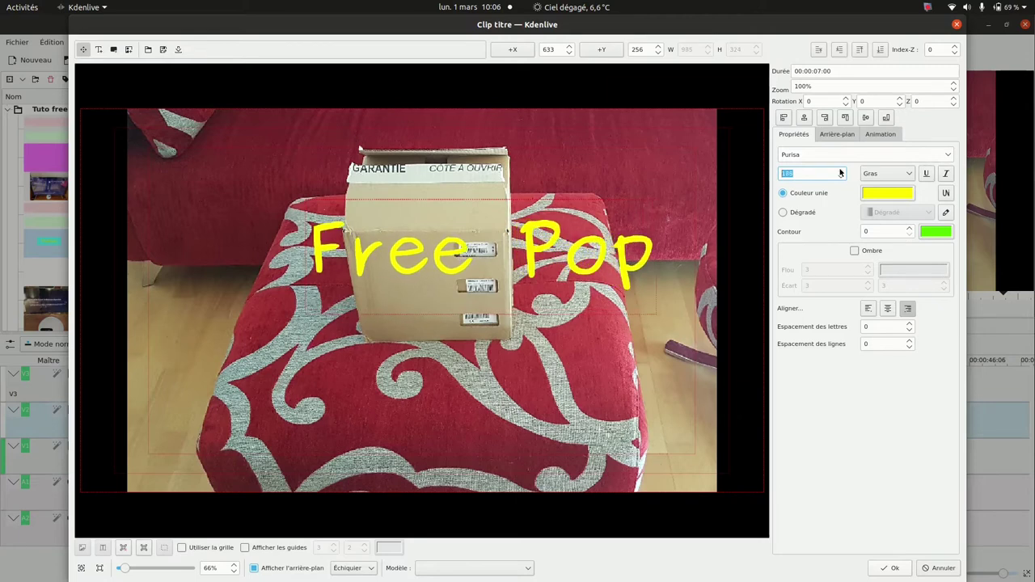
- Try a 200% zoom on the Free Pop text and move it to about X 103, Y 142
click(806, 86)
drag(806, 86, 791, 89)
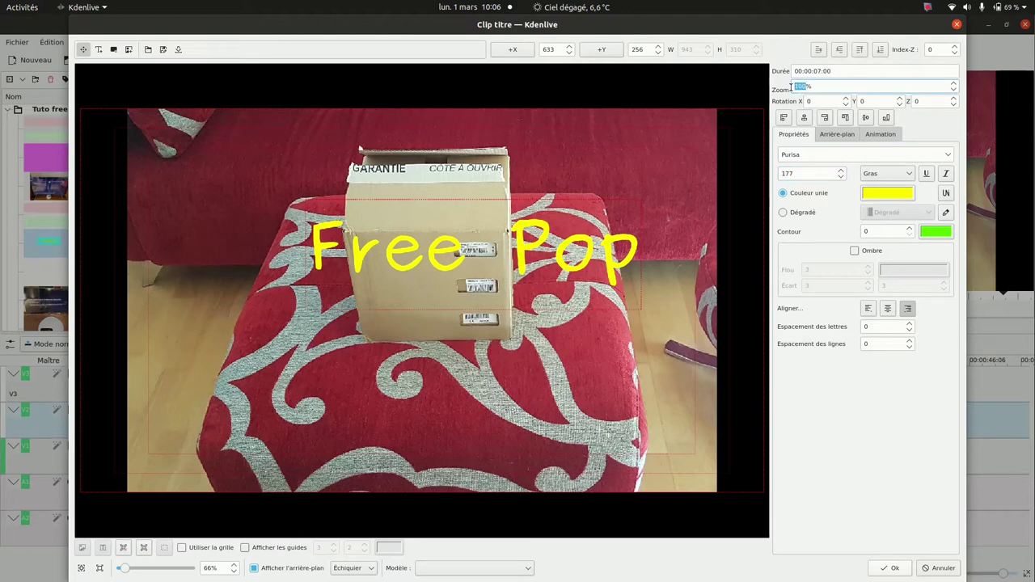
text(20)
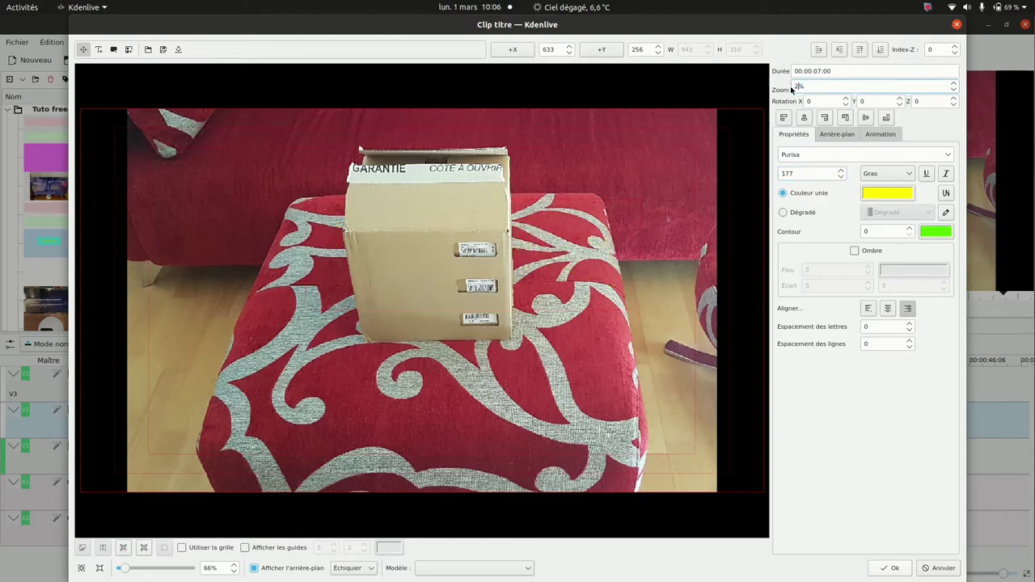
double_click(791, 89)
text(200)
drag(727, 257, 541, 214)
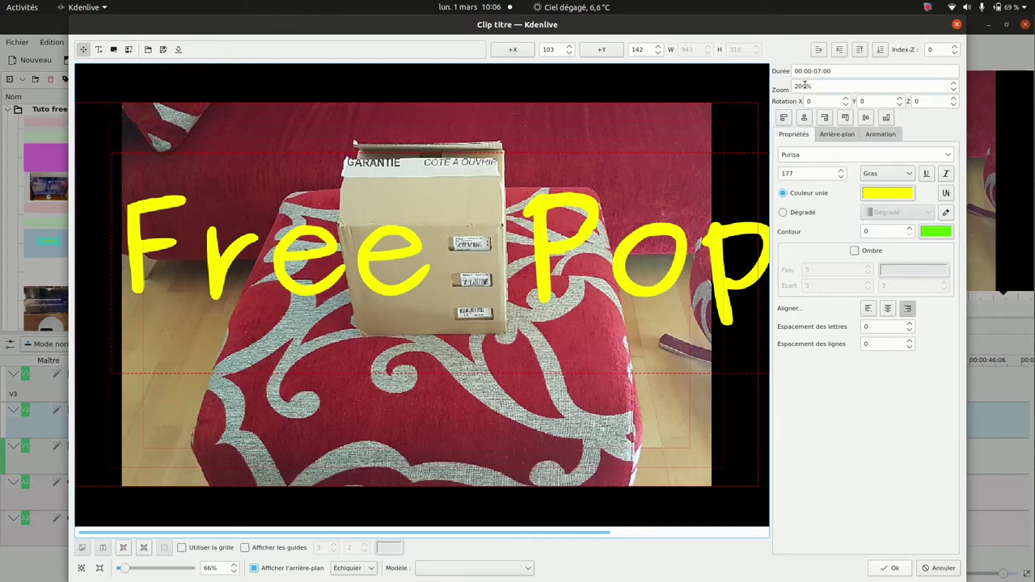
- Set the text's zoom back to 100% and move it to about X 450, Y 212
drag(807, 86, 759, 90)
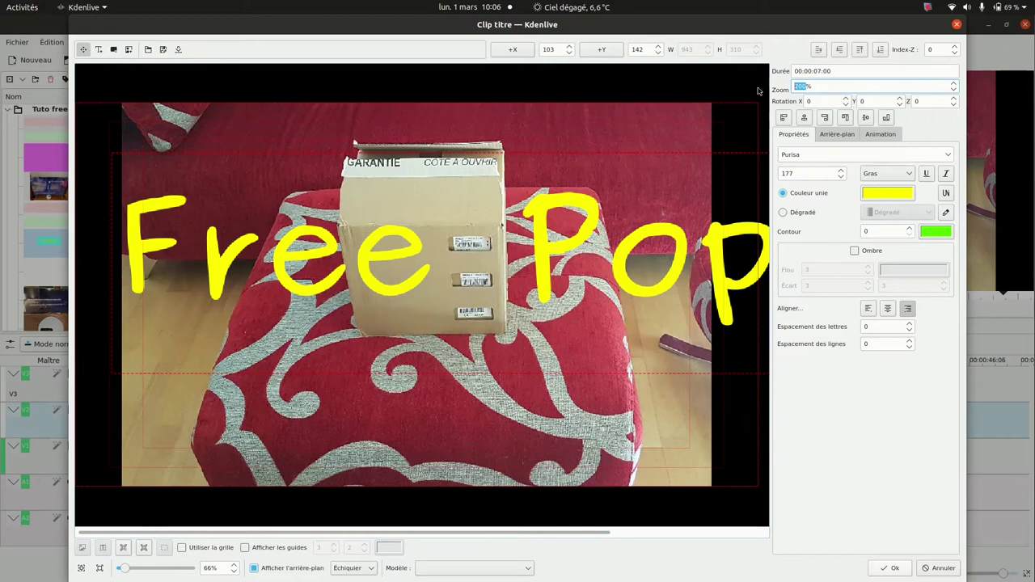
text(100)
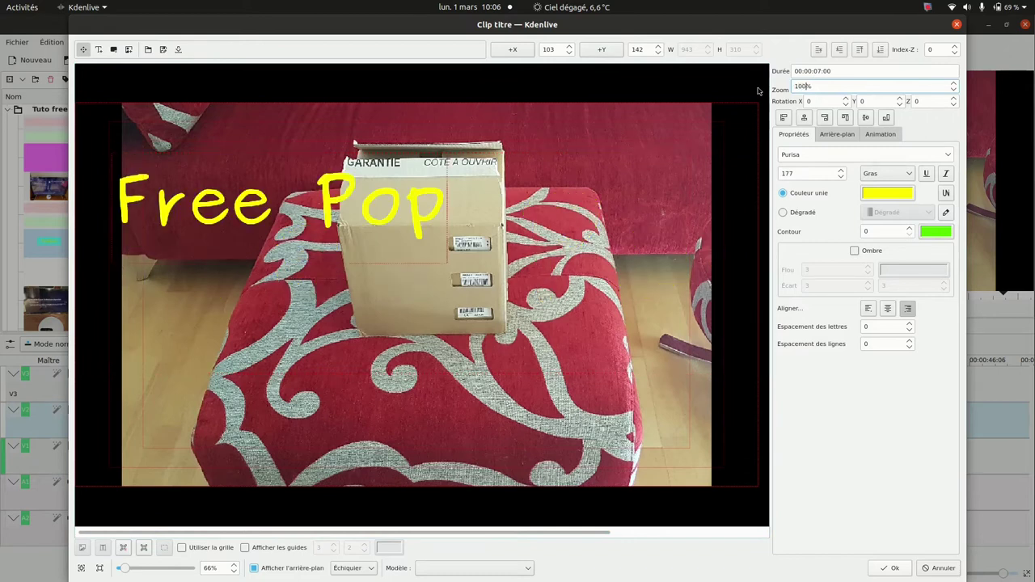
drag(398, 200, 521, 227)
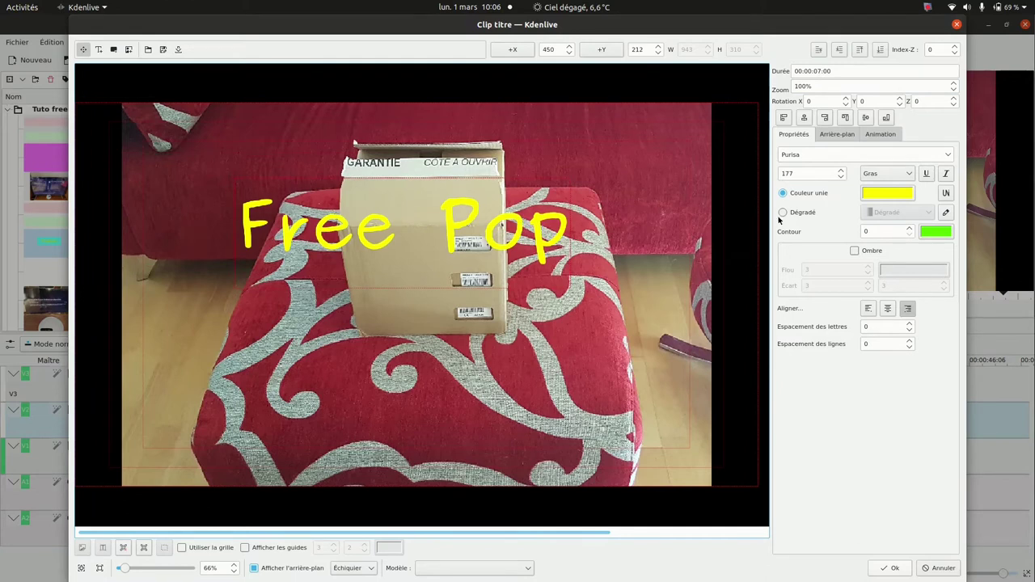
- Set the Free Pop text to font size 183 with the Normal weight
click(840, 171)
click(840, 171)
scroll(839, 174, up, 12)
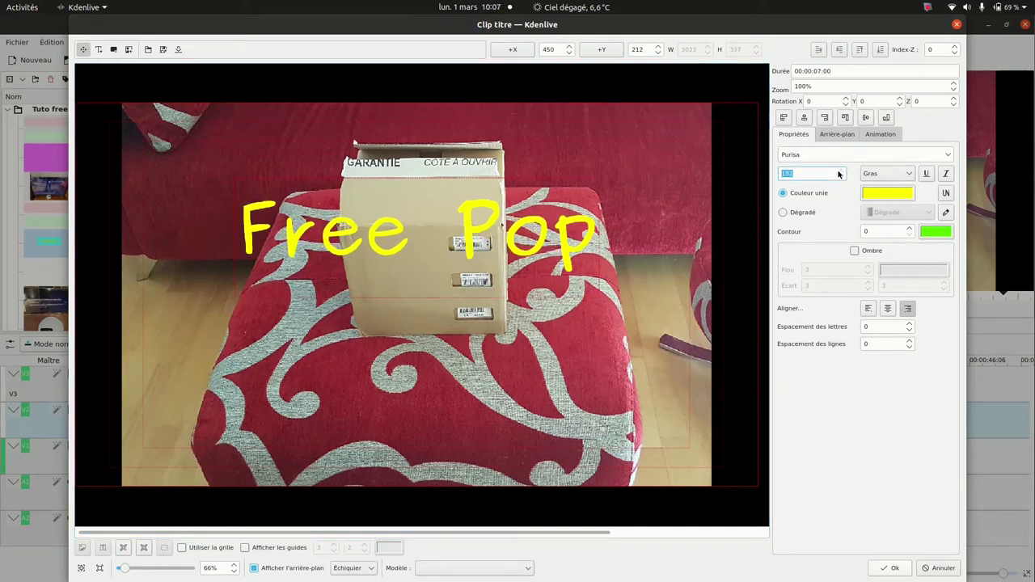
scroll(839, 176, down, 9)
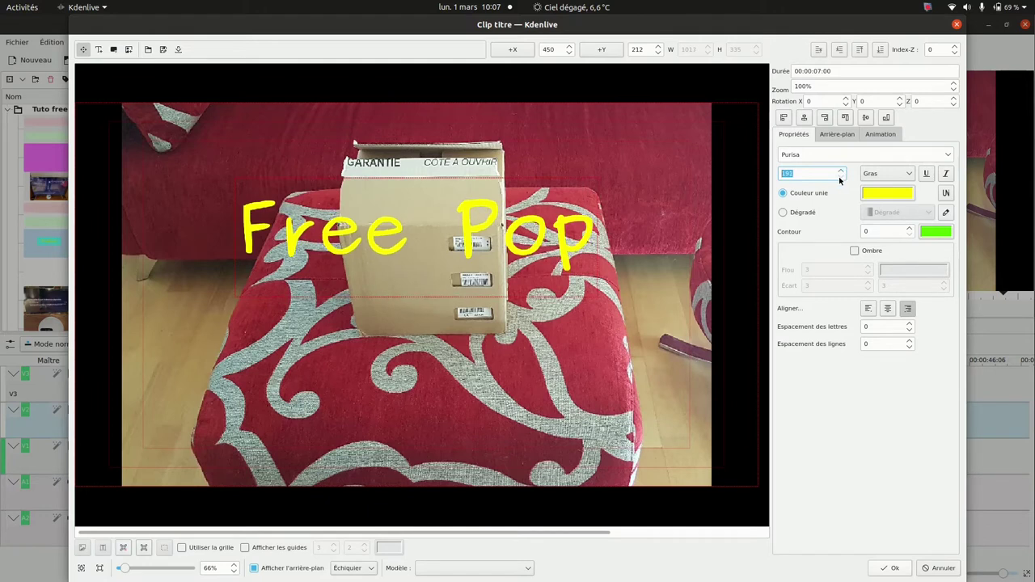
click(894, 177)
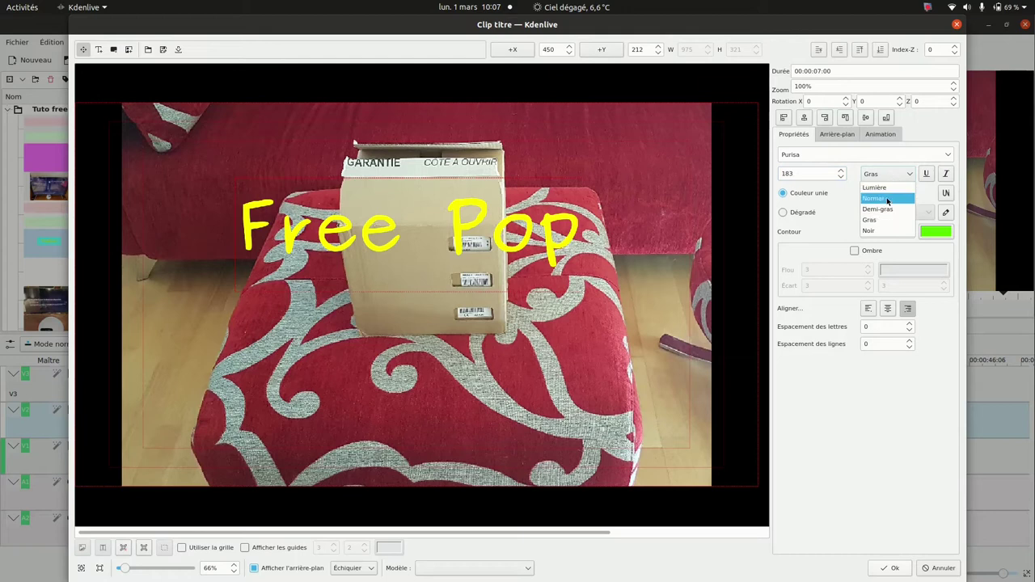
click(887, 199)
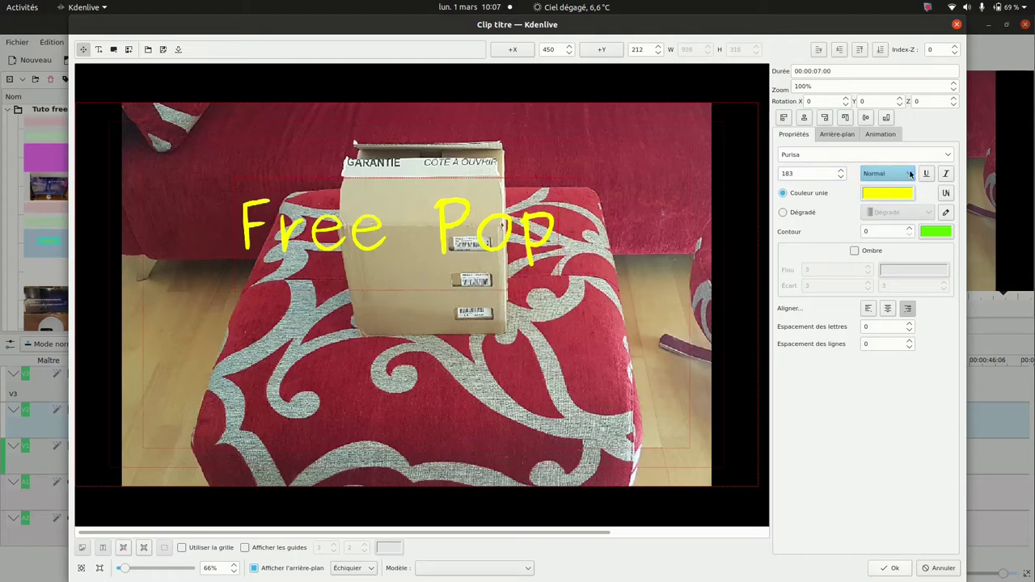
- Set the Free Pop text to the Lumière weight and keep Purisa as its font
click(910, 174)
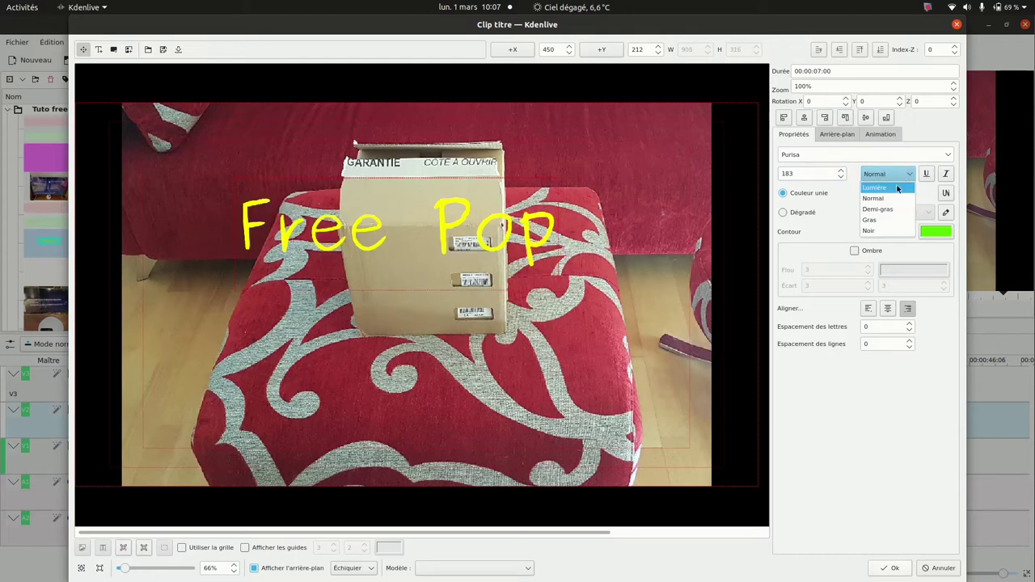
click(896, 189)
click(901, 174)
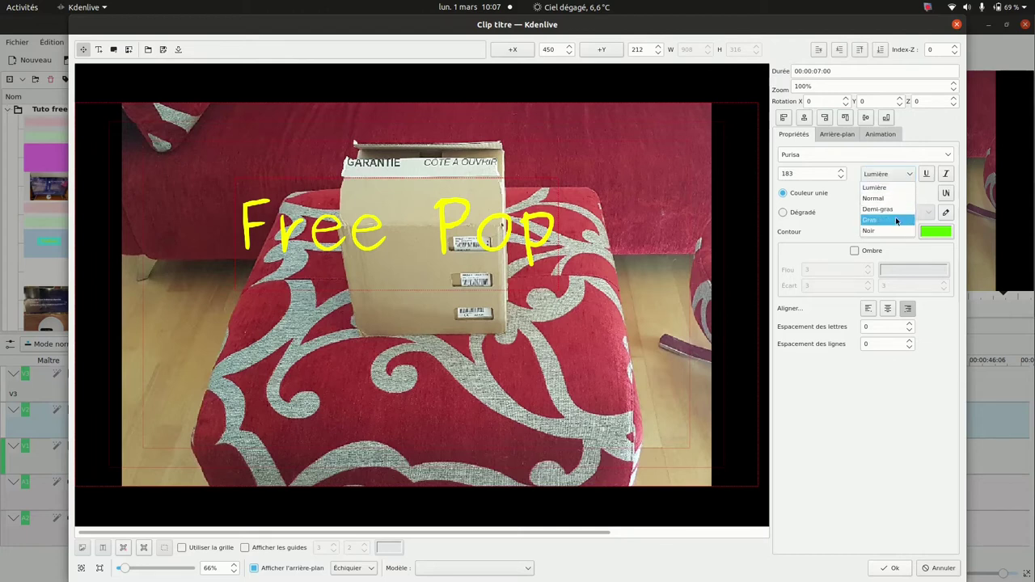
click(806, 157)
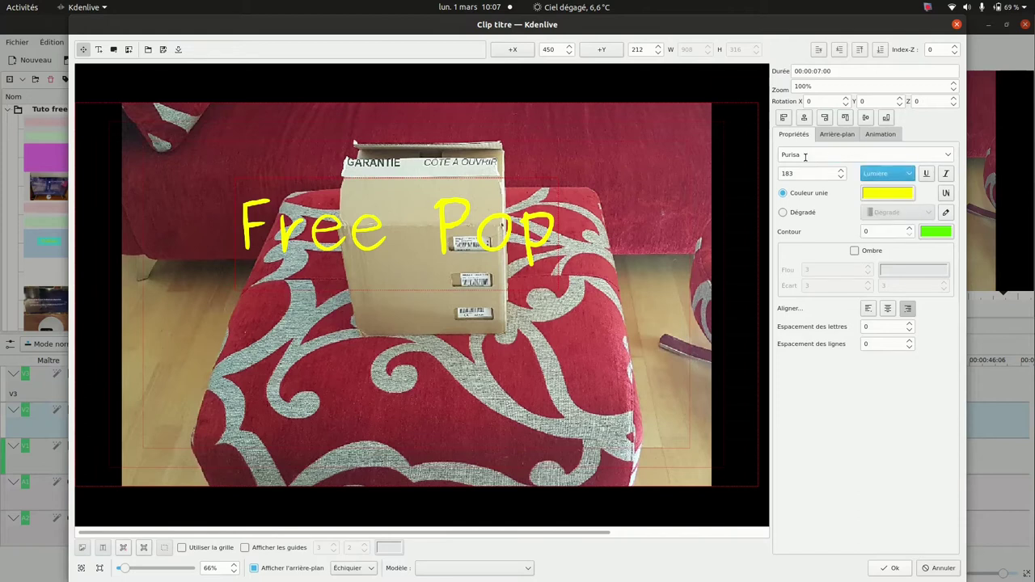
click(948, 155)
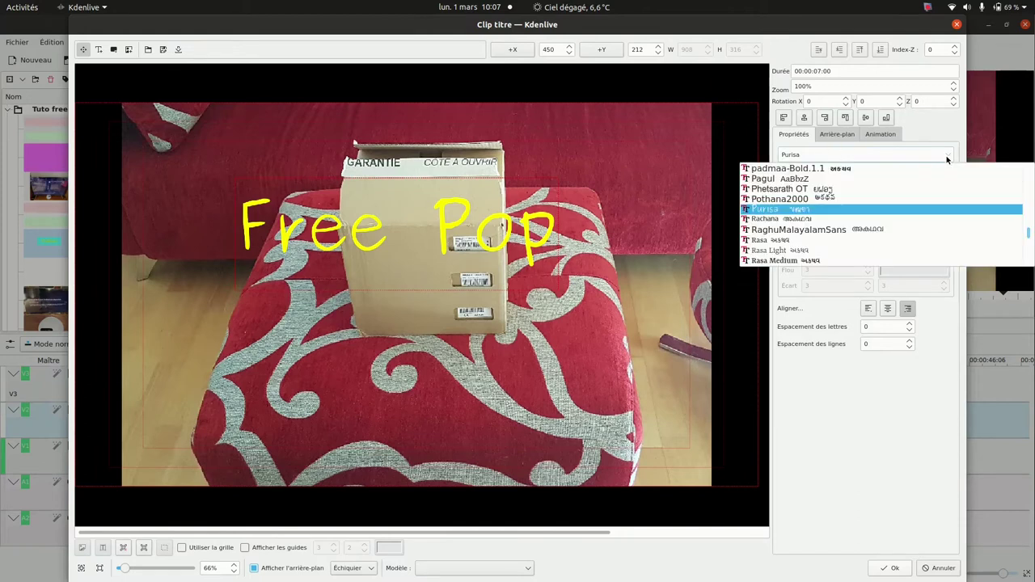
click(811, 210)
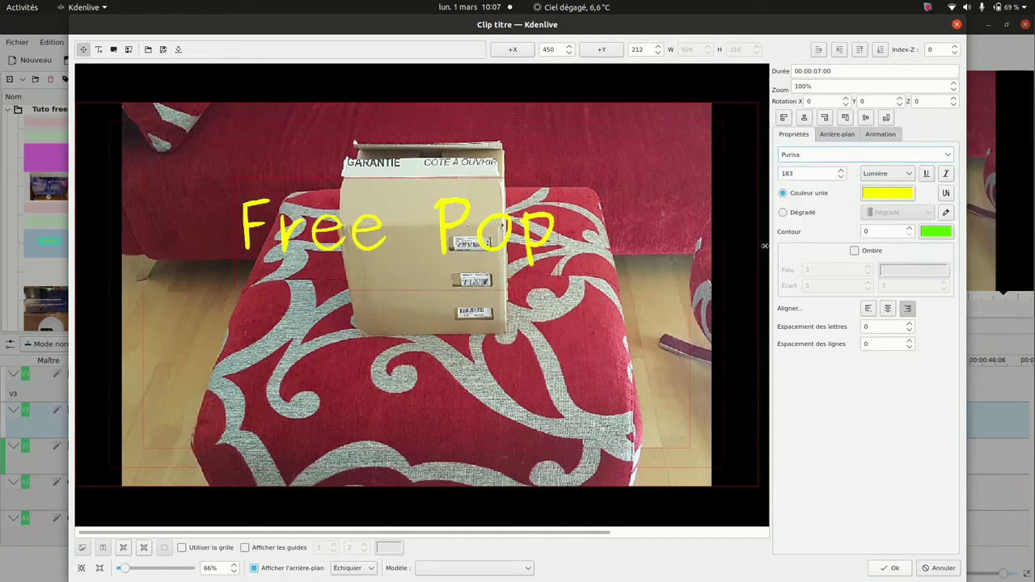
- Underline the Free Pop text, and try italics before turning them off again
click(927, 173)
click(944, 174)
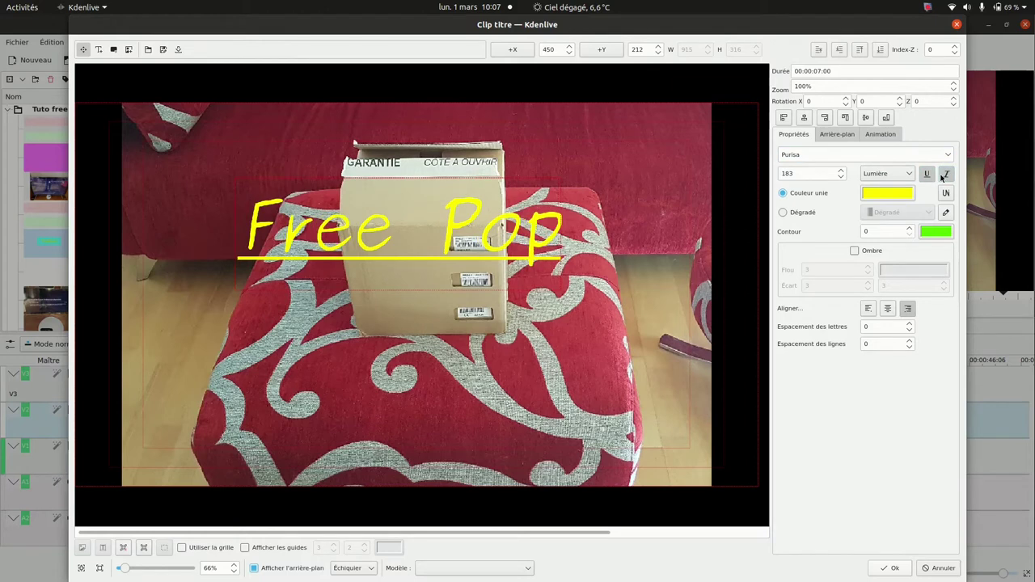
click(944, 174)
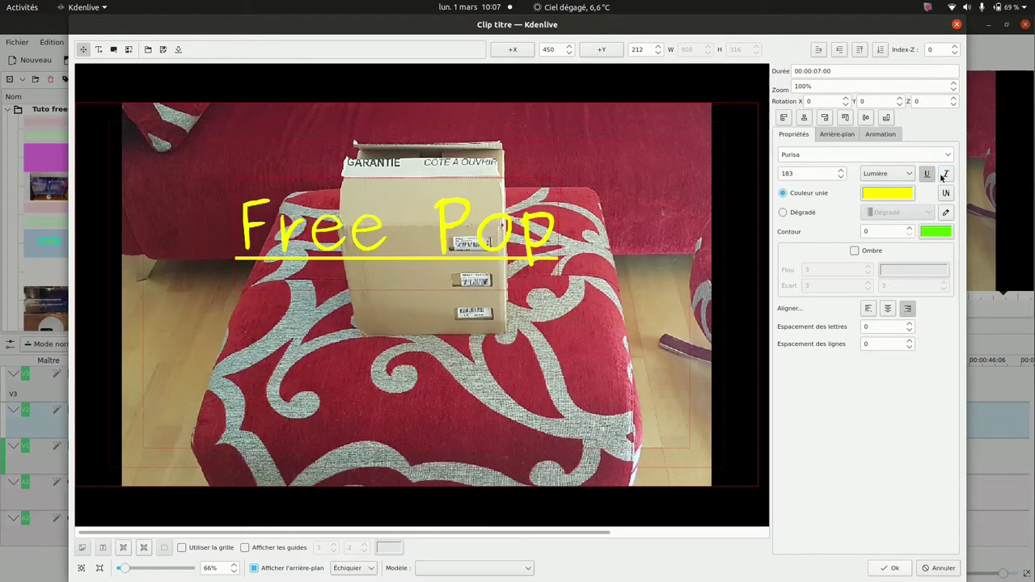
- Set the Free Pop text's solid colour to orange #ffaa00 and move the text to about X 444, Y 170
click(873, 198)
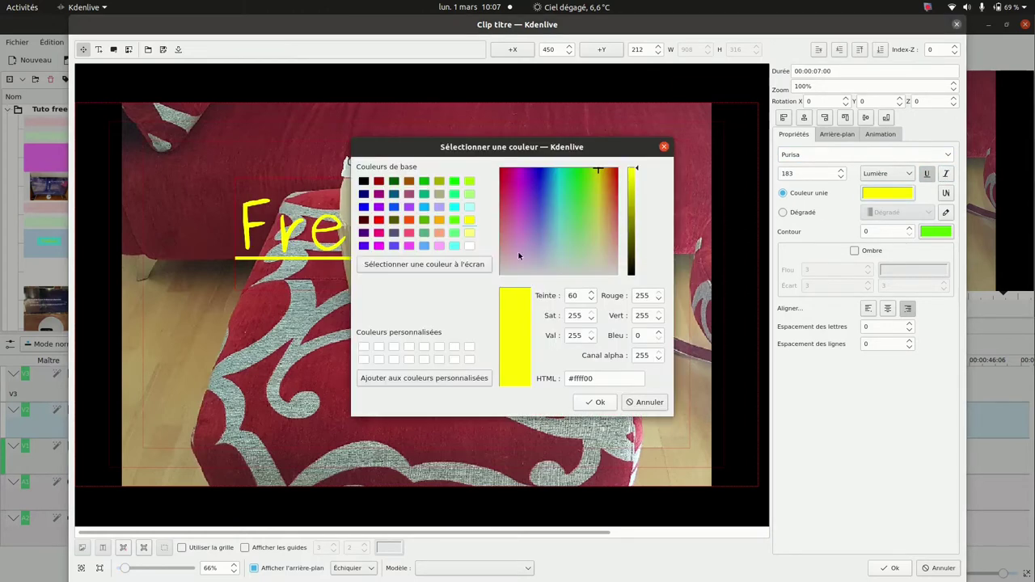
click(439, 219)
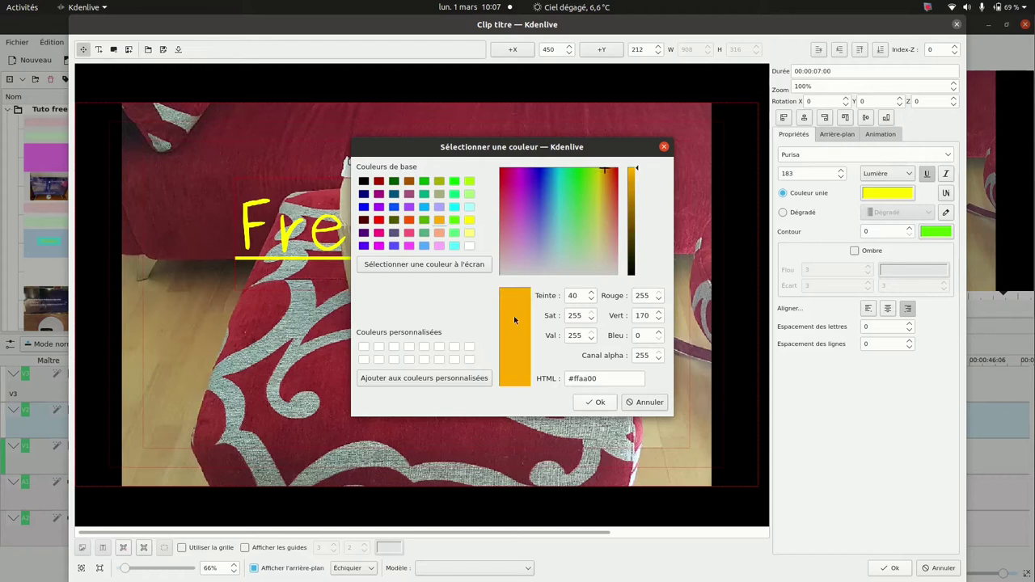
click(596, 402)
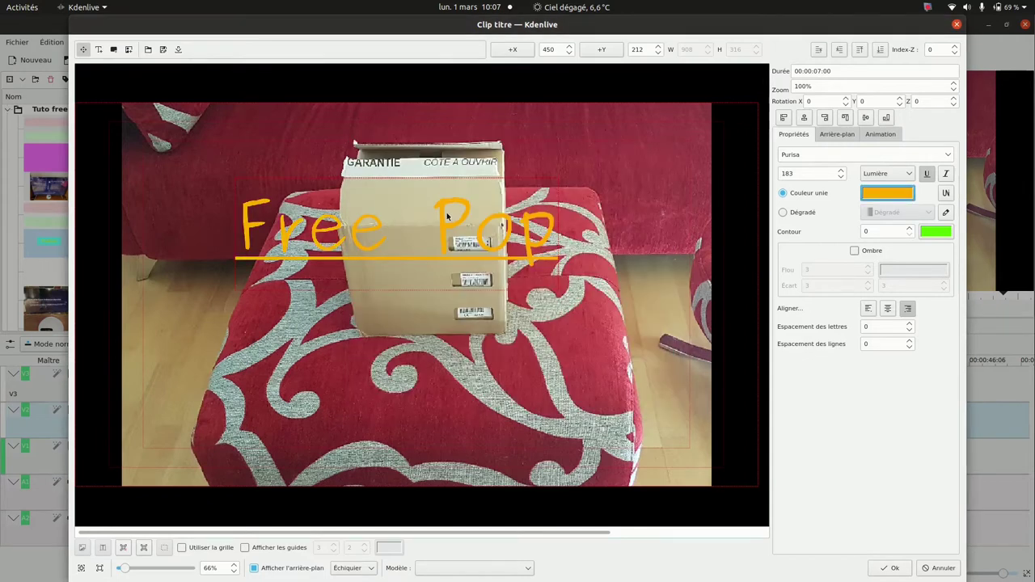
drag(443, 218, 440, 201)
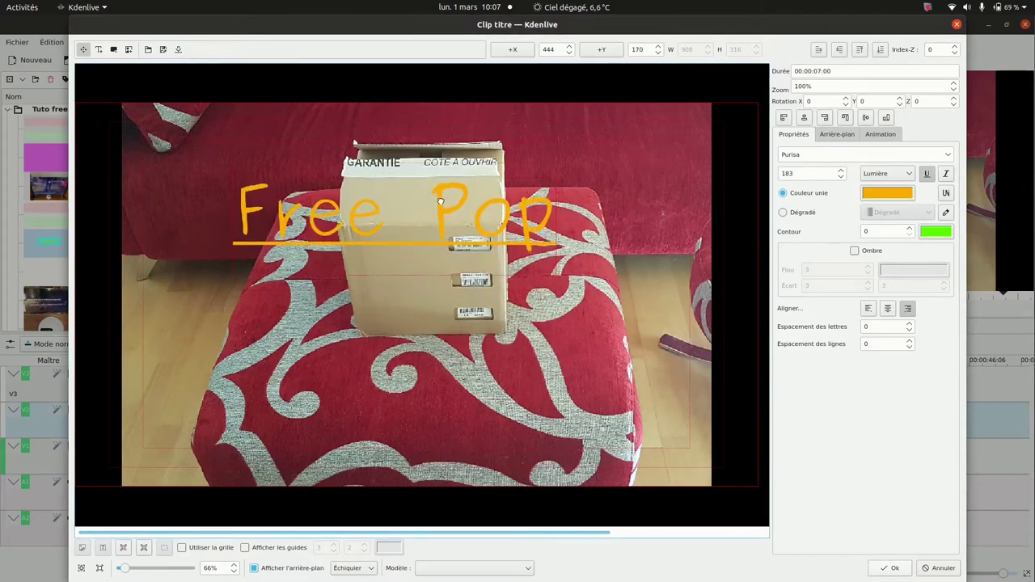
- Switch the Free Pop text to a gradient fill and spread the Dégradé preset's two colour positions slightly apart
click(783, 213)
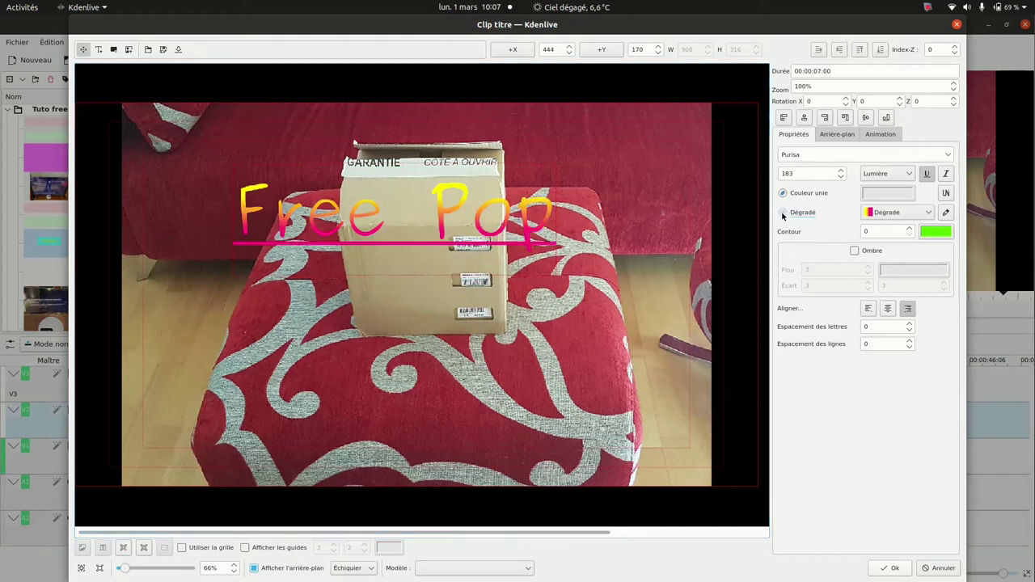
click(905, 213)
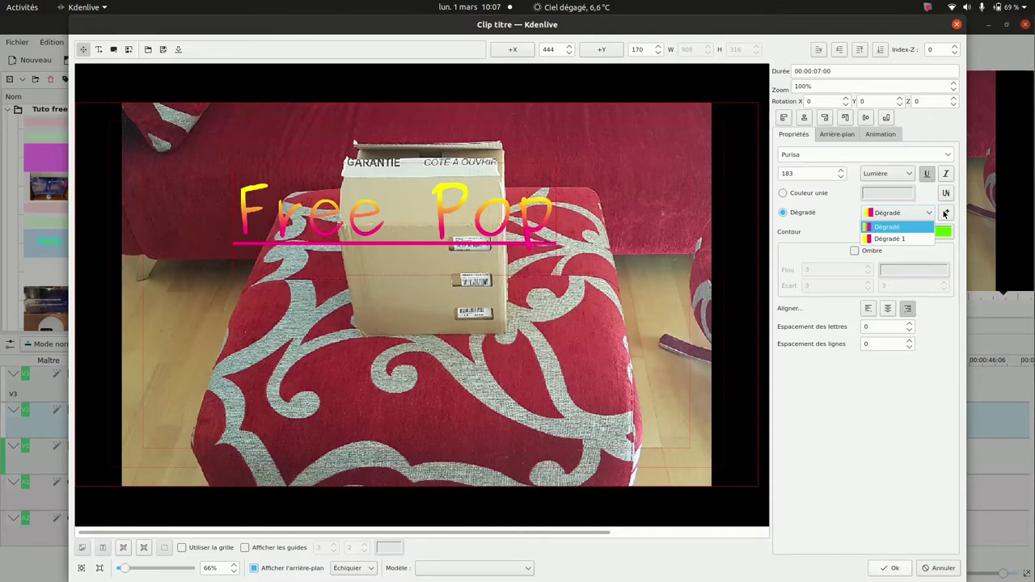
click(945, 214)
click(945, 213)
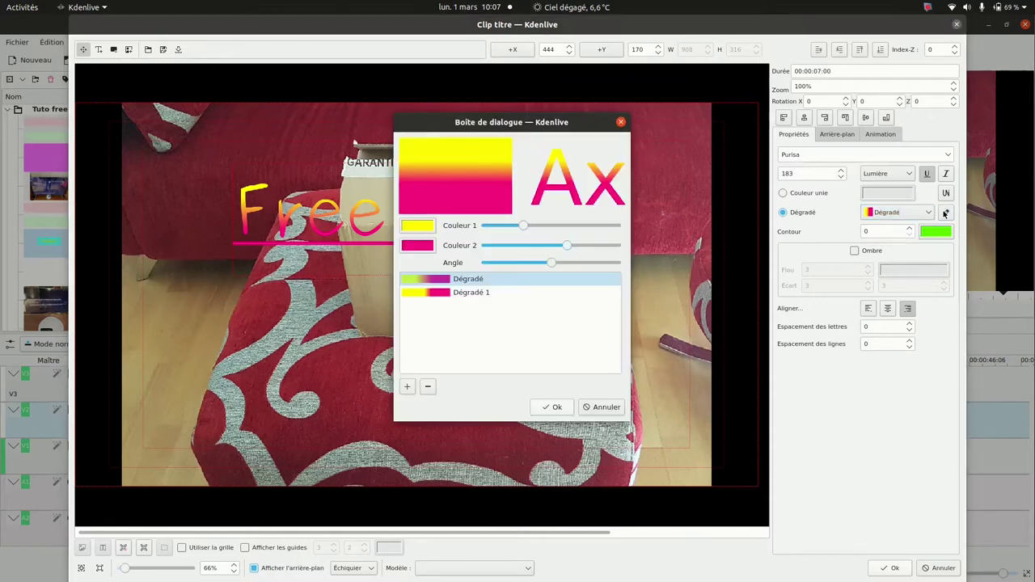
mouse_move(525, 227)
mouse_down()
mouse_move(589, 226)
mouse_move(518, 226)
mouse_up()
mouse_move(566, 247)
mouse_down()
mouse_move(542, 246)
mouse_move(570, 252)
mouse_up()
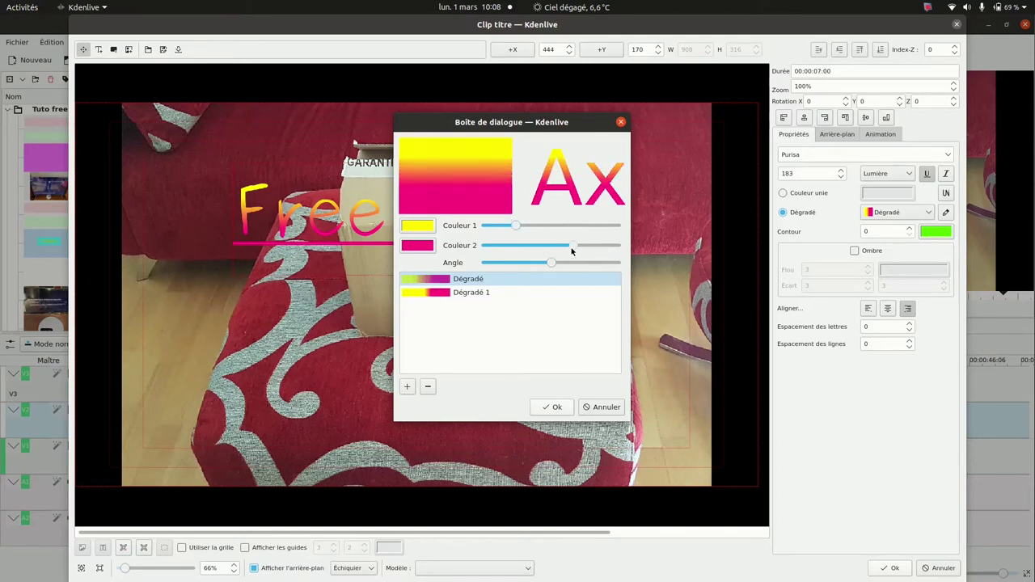
- Set the second colour of the Dégradé gradient to pink #ff55ff
click(417, 246)
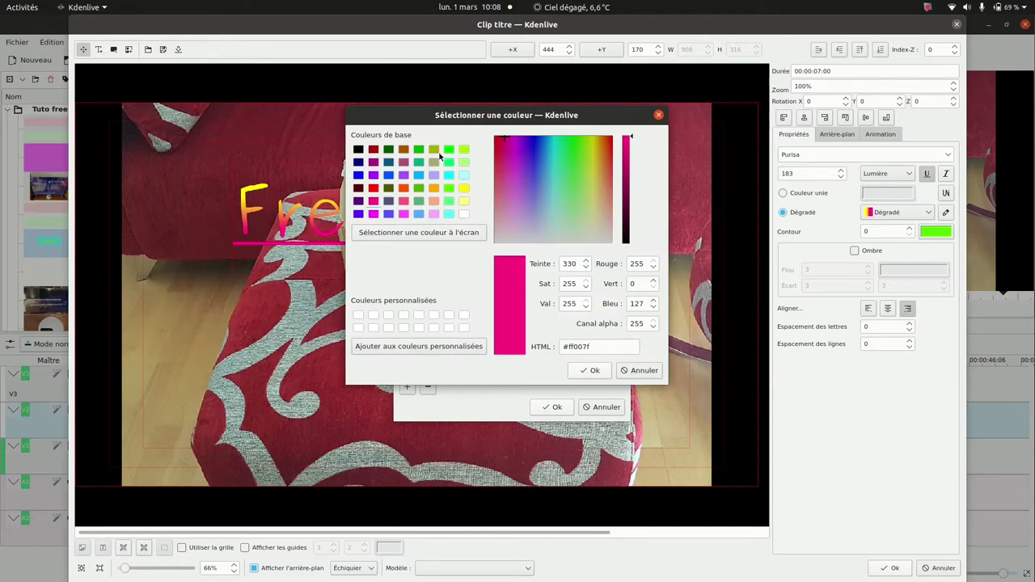
click(465, 214)
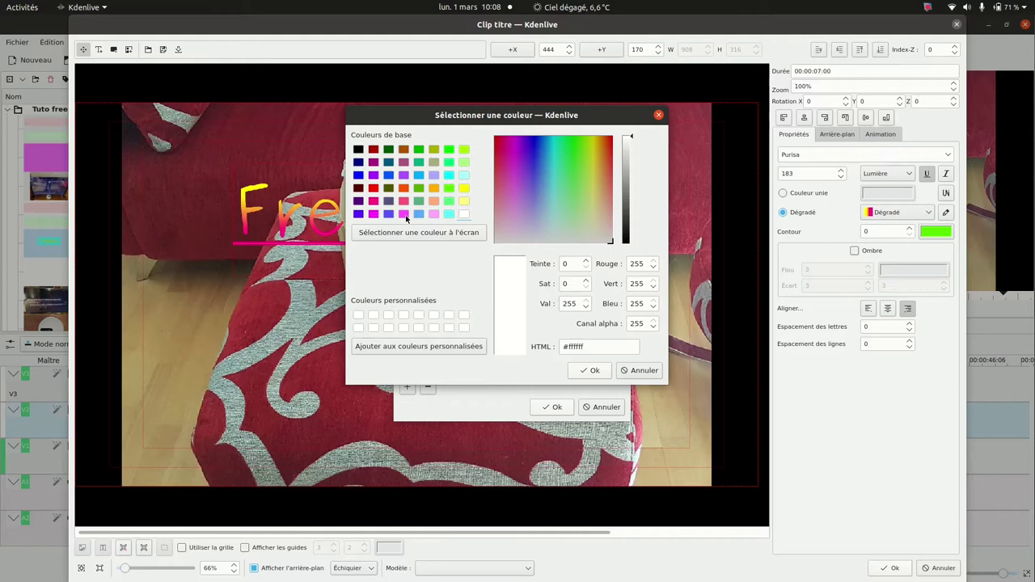
click(406, 216)
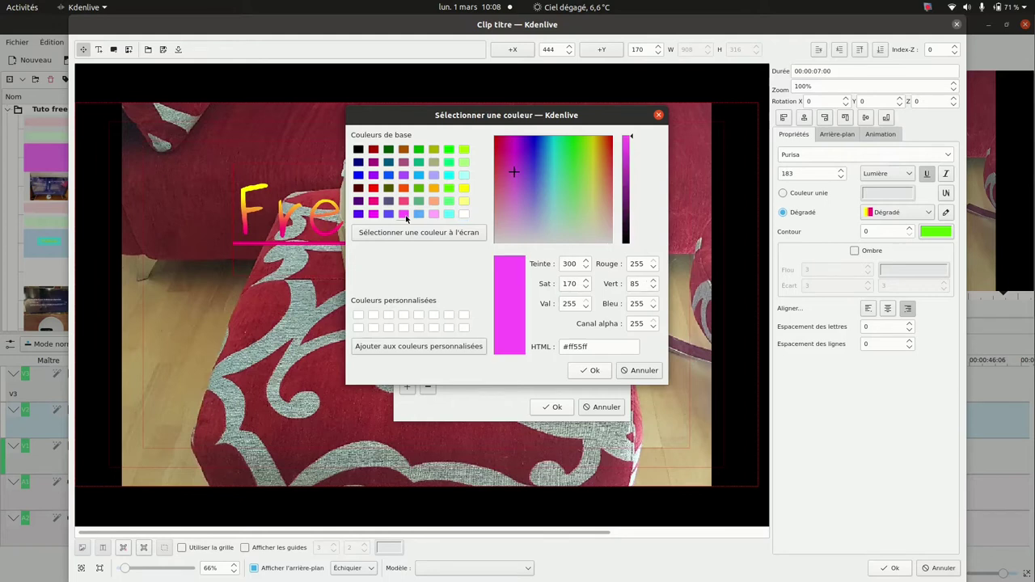
click(593, 371)
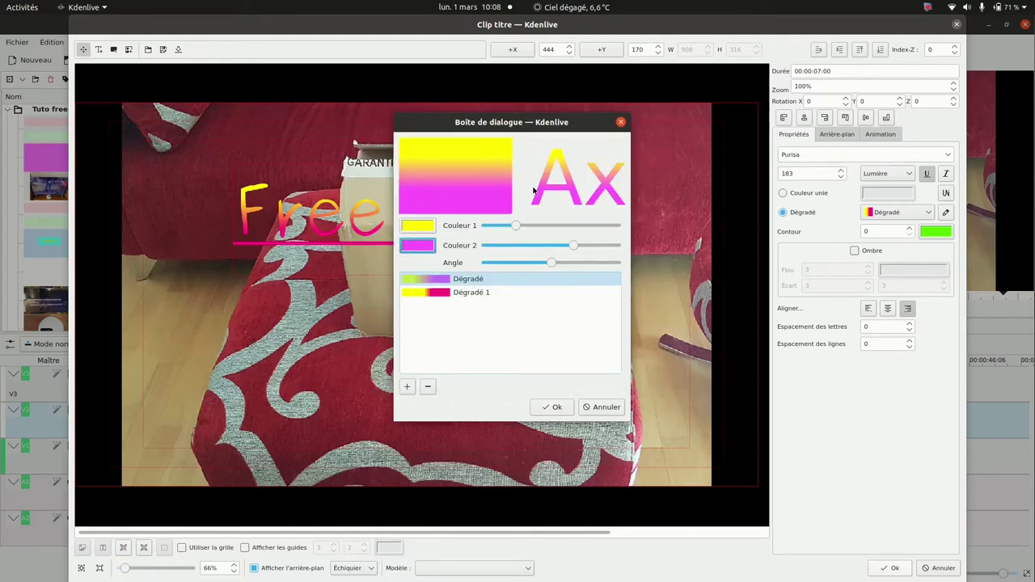
- Delete the Dégradé 1 gradient and add a new gradient based on Dégradé
click(466, 294)
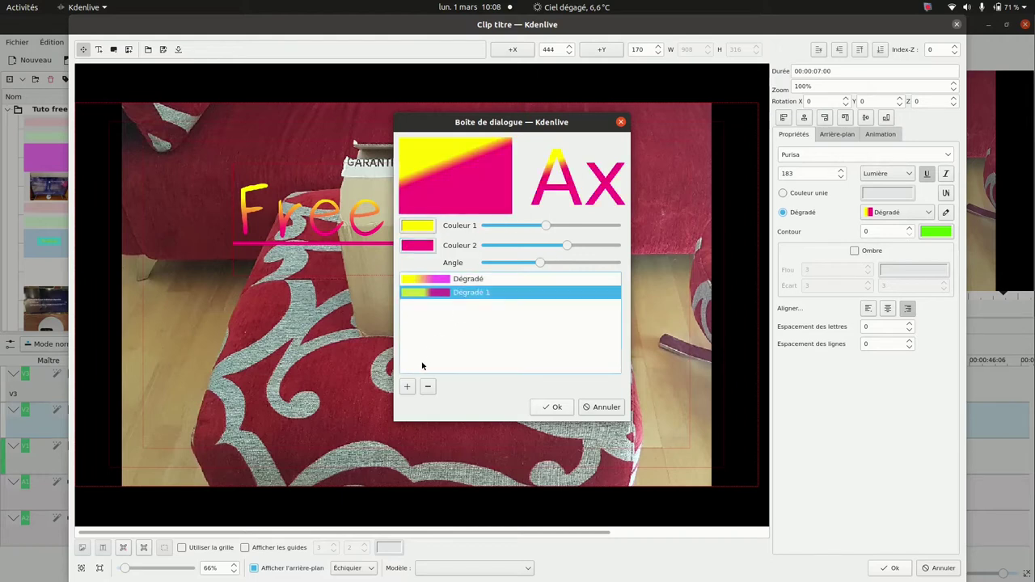
click(429, 386)
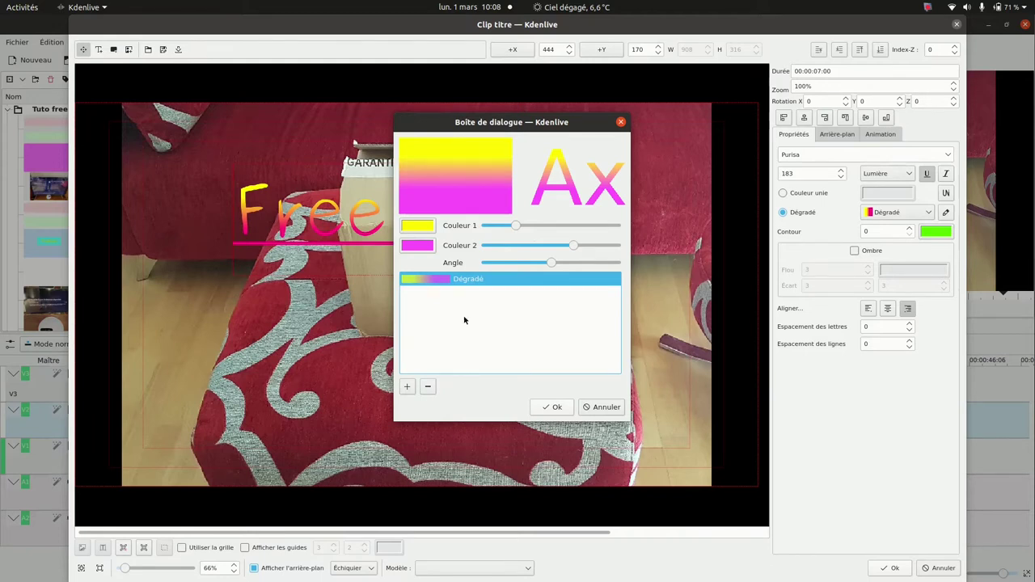
click(409, 387)
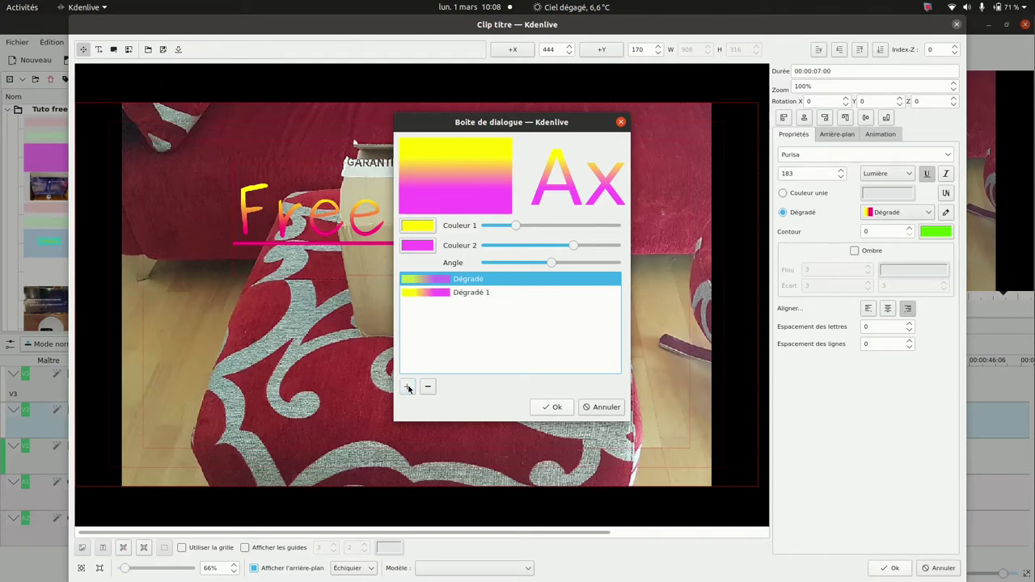
- Reverse the new gradient's colour order, tilt its angle and apply it to the Free Pop text
click(473, 293)
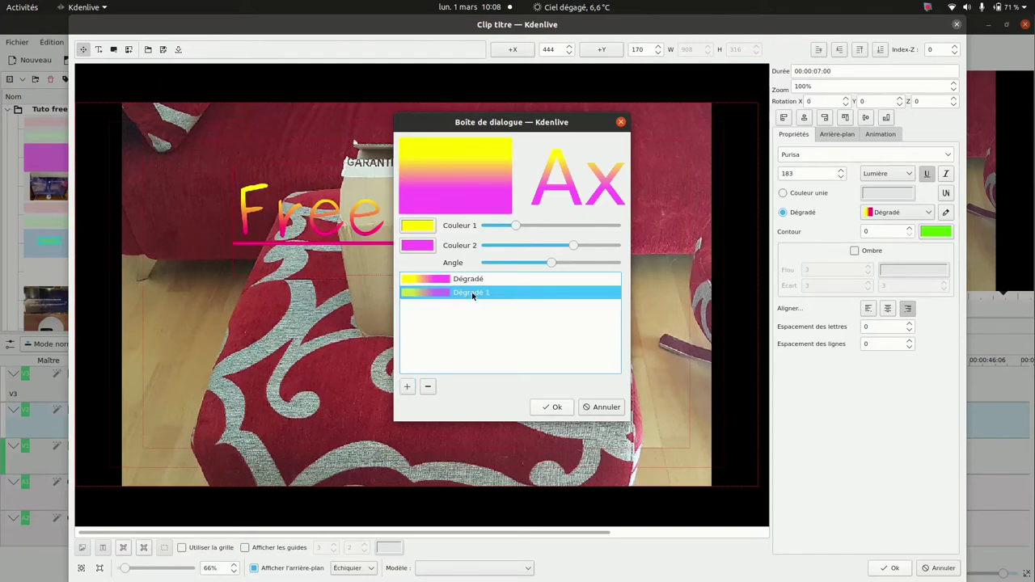
drag(575, 246, 532, 263)
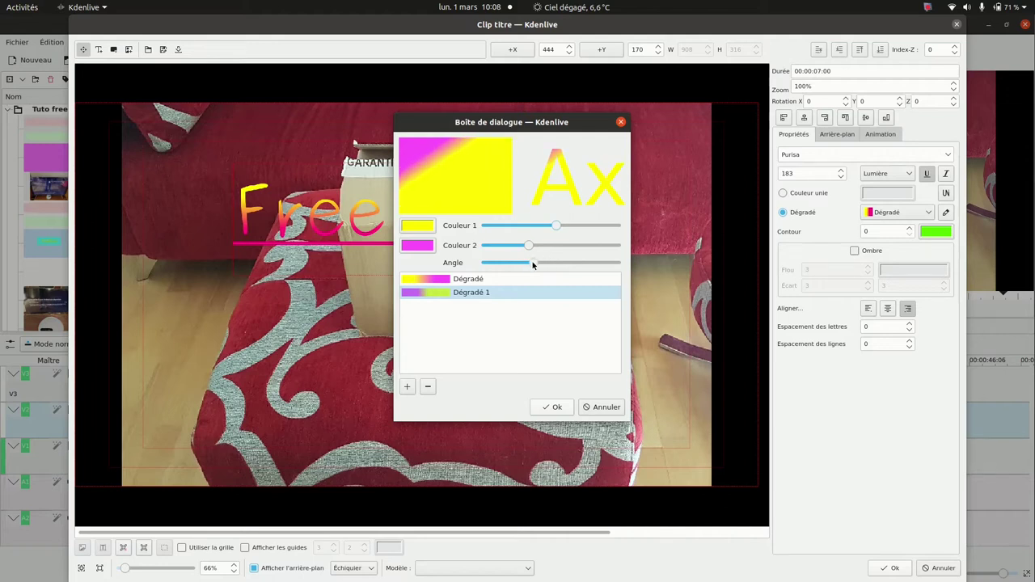
click(550, 407)
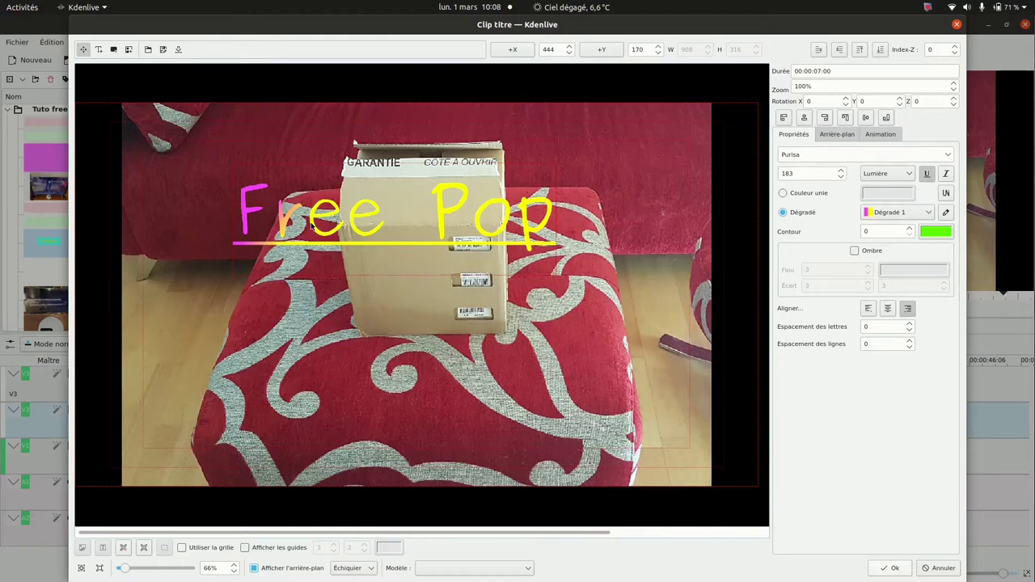
- Apply the Dégradé gradient to the Free Pop text again and change its second colour to a stronger magenta
click(889, 212)
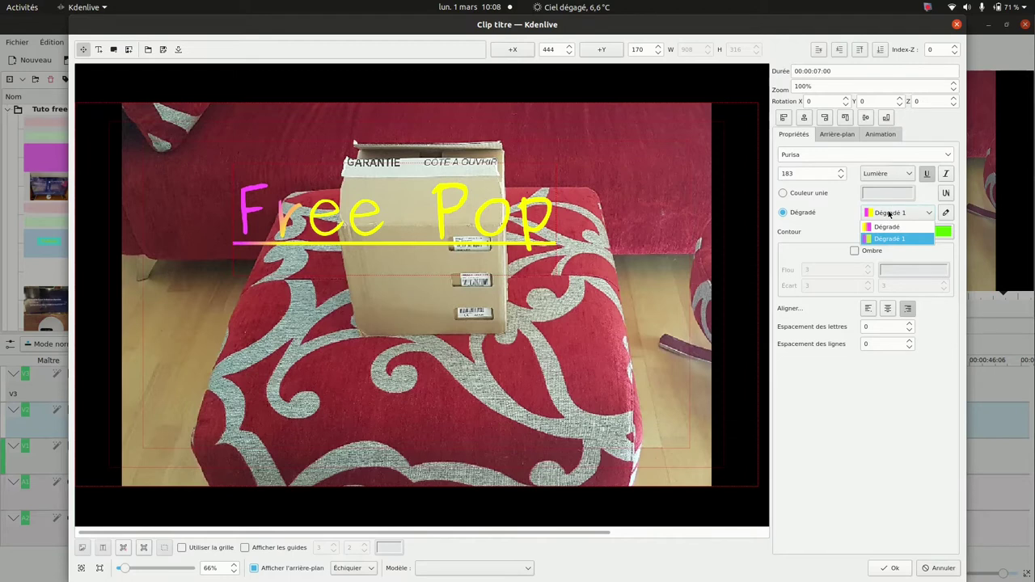
click(892, 229)
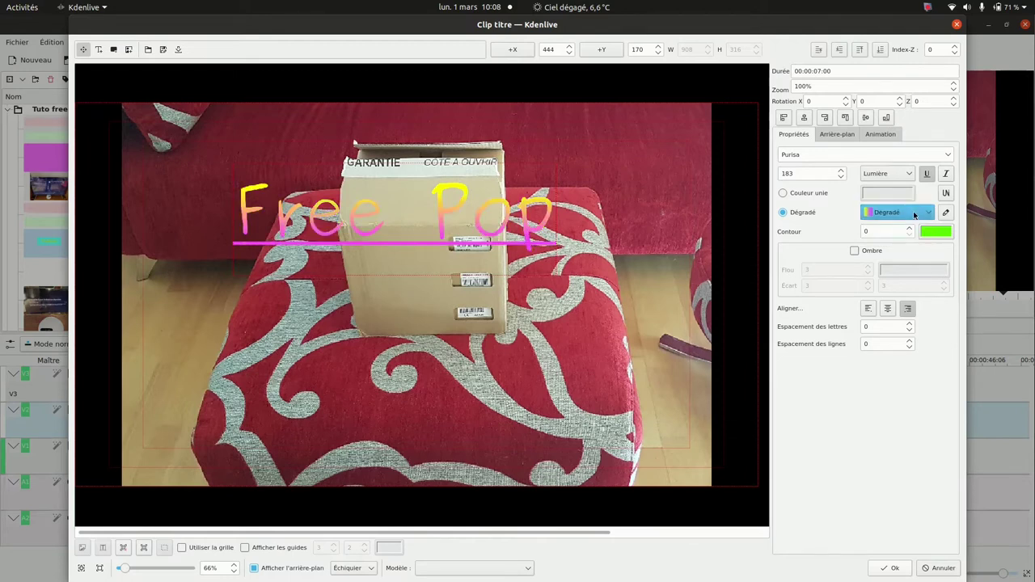
click(944, 214)
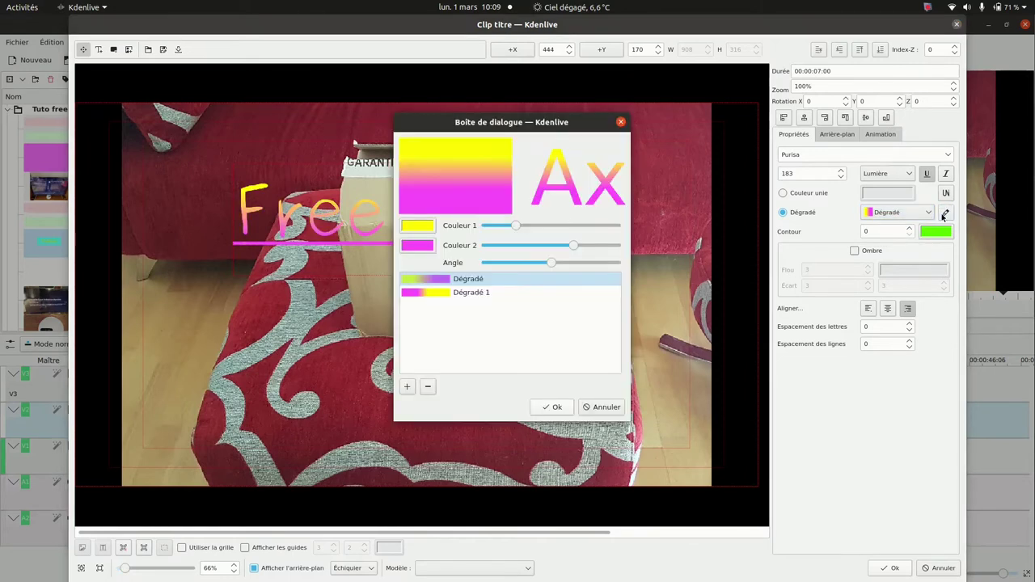
click(417, 245)
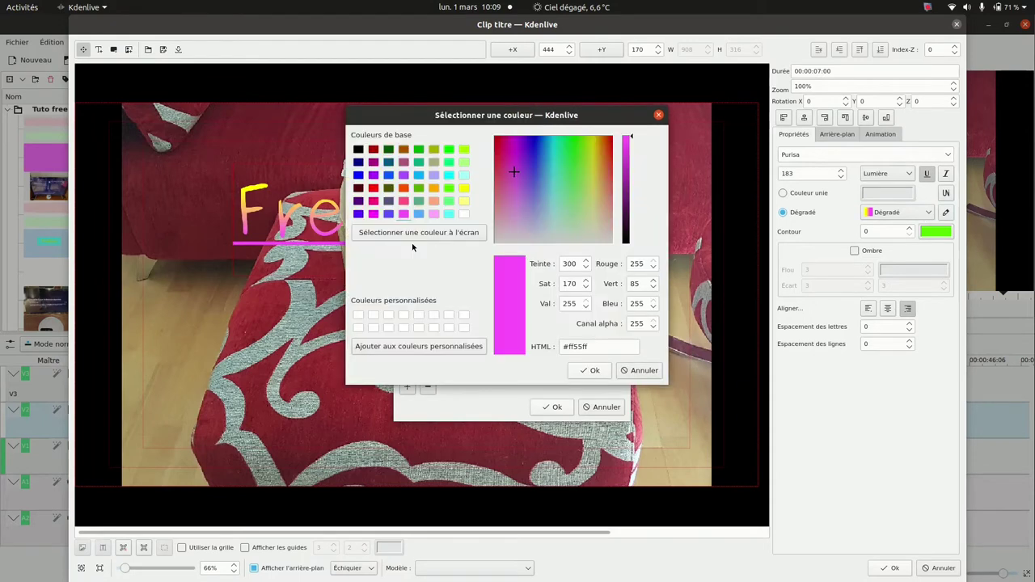
click(373, 213)
click(590, 370)
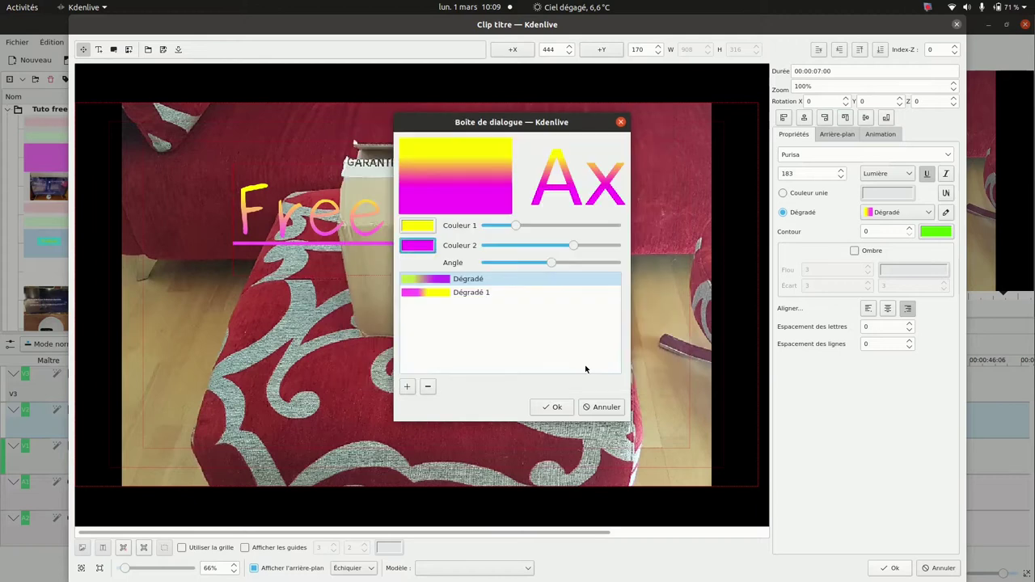
click(555, 409)
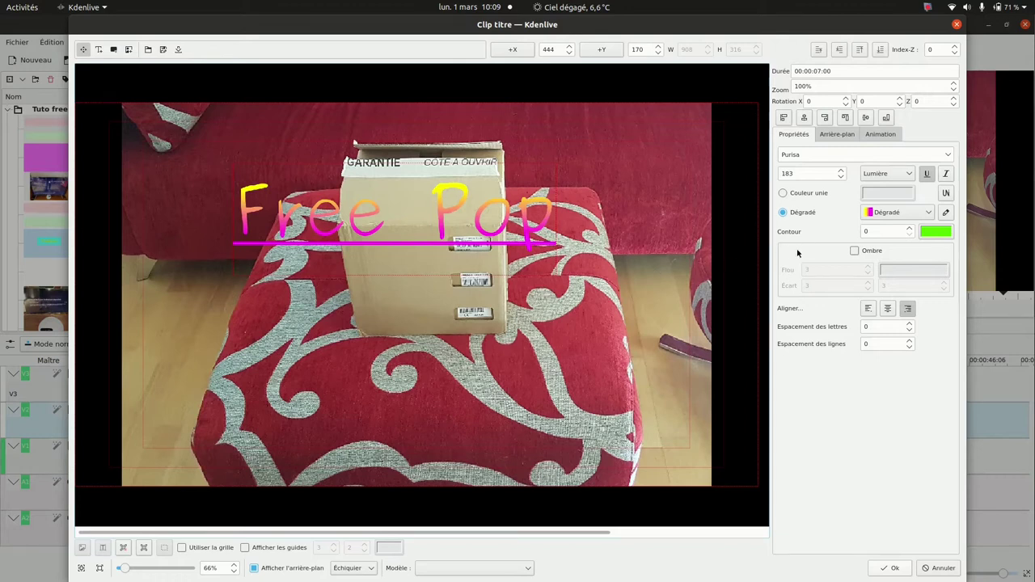
- Give the Free Pop text the Gras weight and an outline width of 27
click(909, 232)
scroll(909, 232, up, 2)
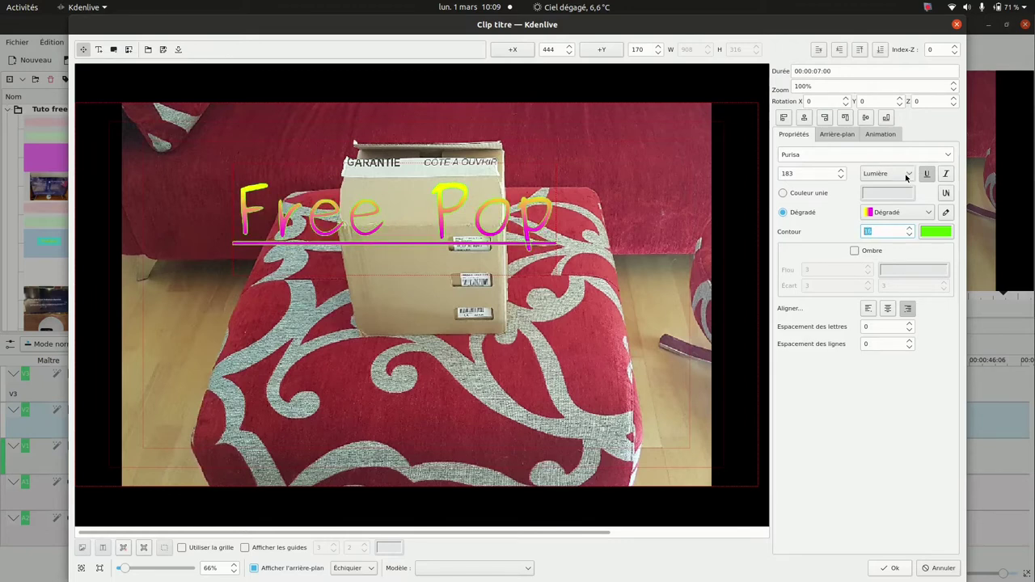
click(909, 174)
click(879, 220)
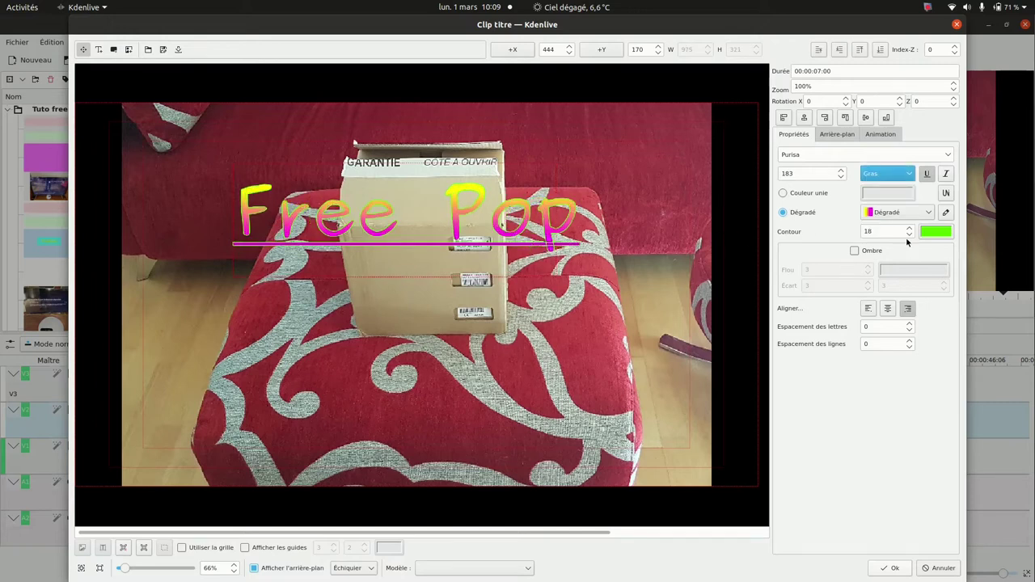
double_click(908, 233)
scroll(908, 232, up, 3)
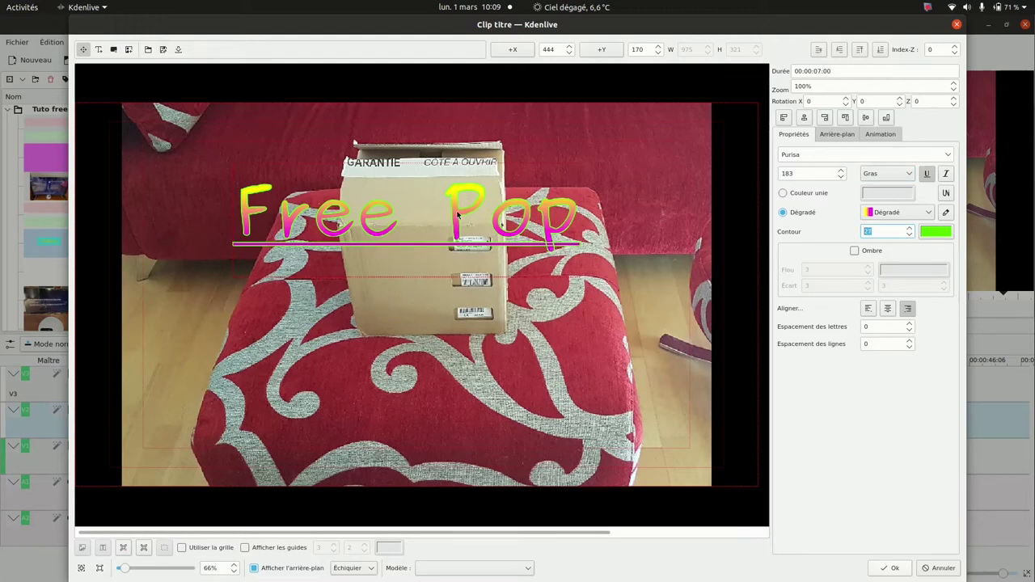
- Keep the outline colour #55ff00 and enable a shadow in opaque black #000000 on the Free Pop text
click(946, 235)
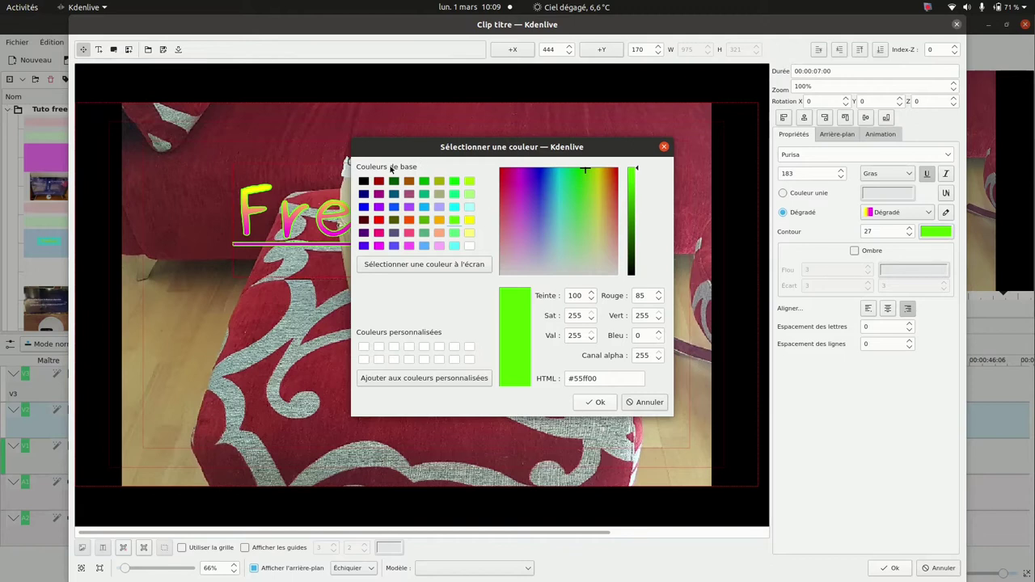
click(600, 403)
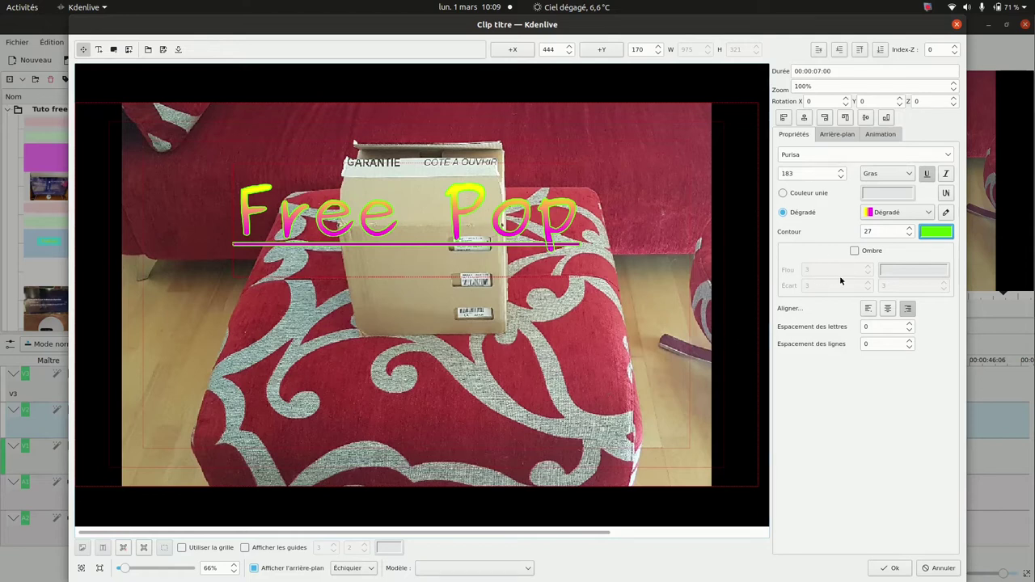
click(855, 250)
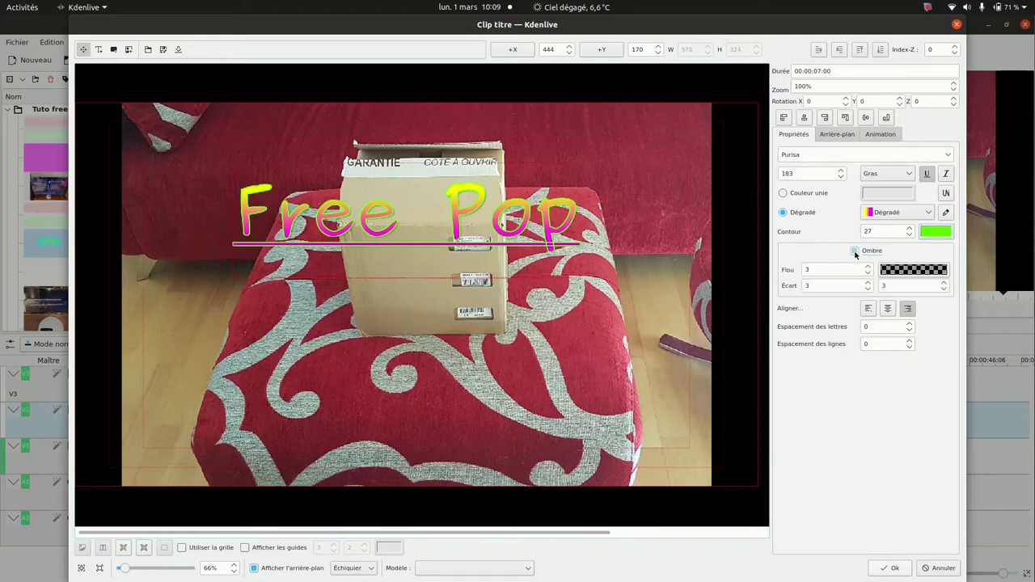
click(922, 273)
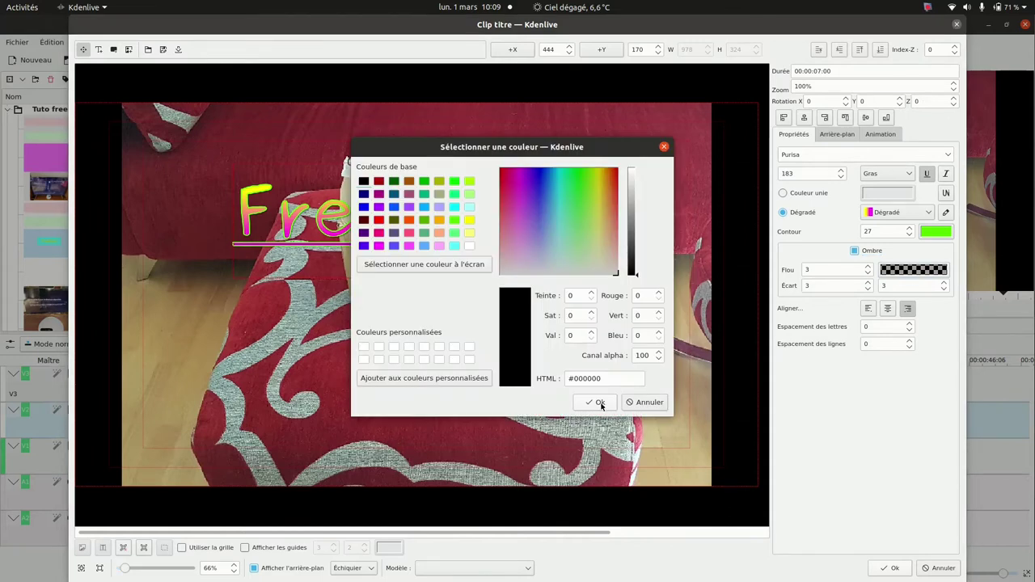
click(597, 402)
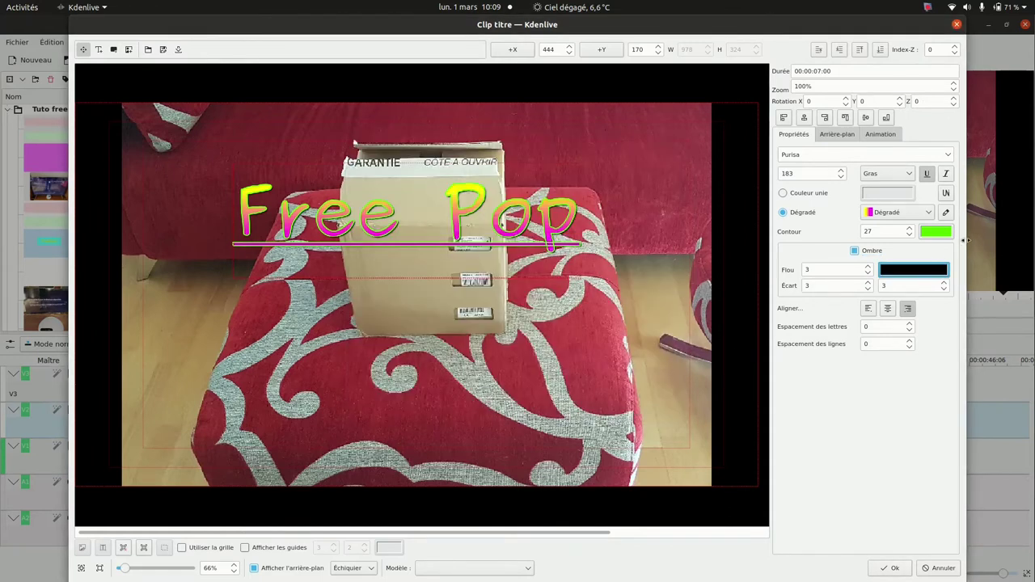
- Set the shadow's vertical offset to 68 and move the Free Pop text to about X 517, Y 164
double_click(894, 285)
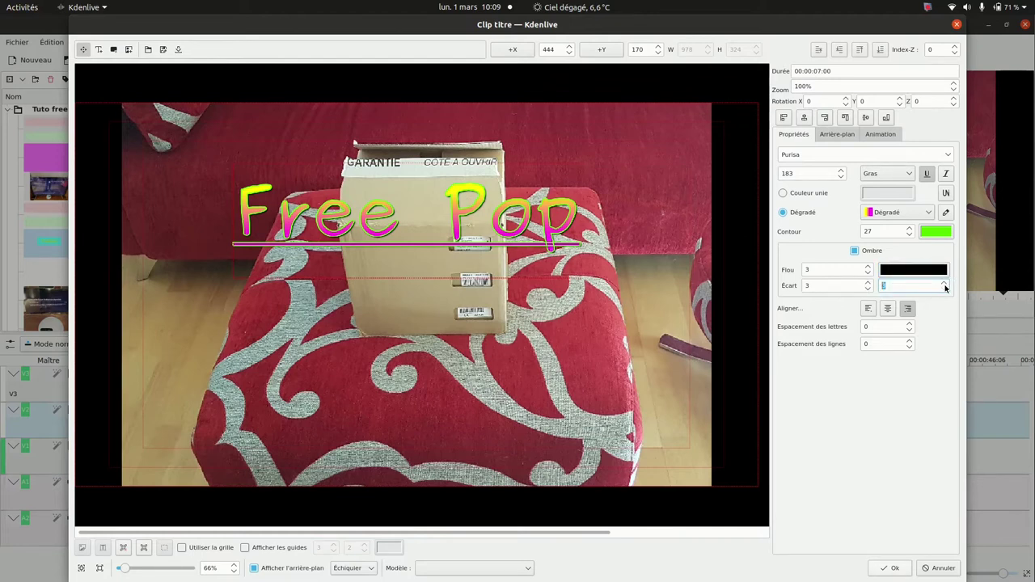
scroll(944, 285, up, 10)
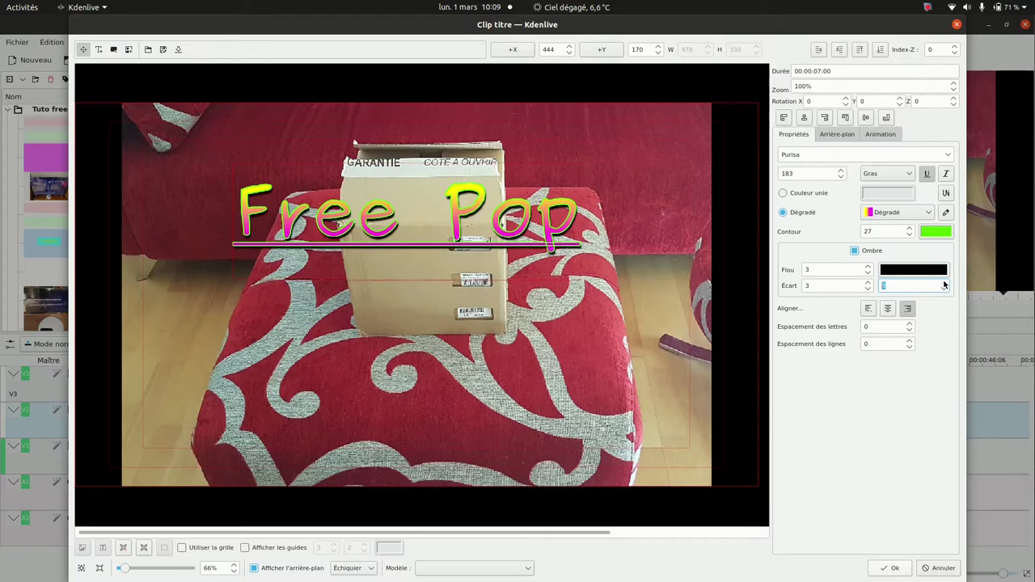
scroll(944, 285, up, 12)
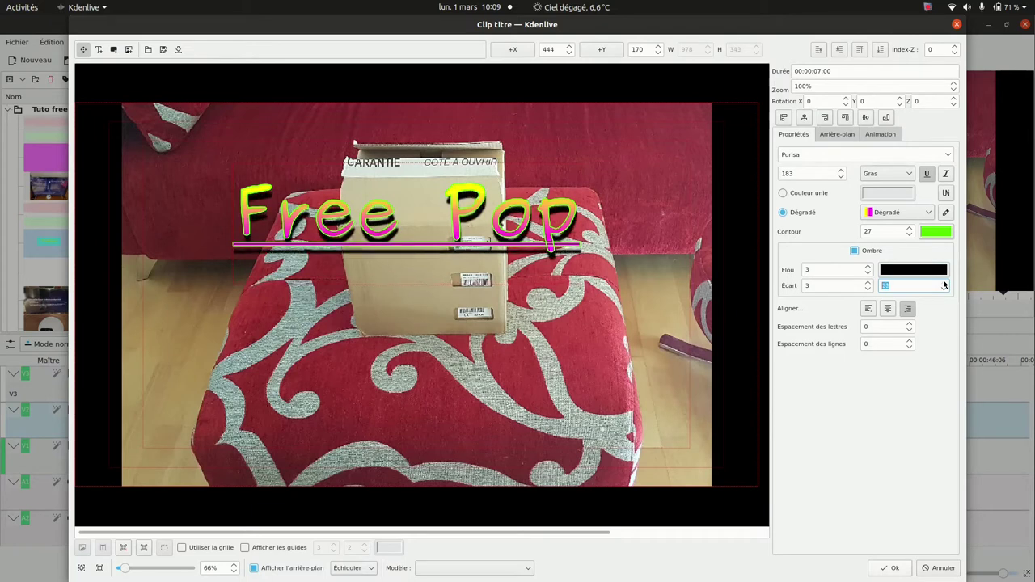
scroll(944, 285, up, 10)
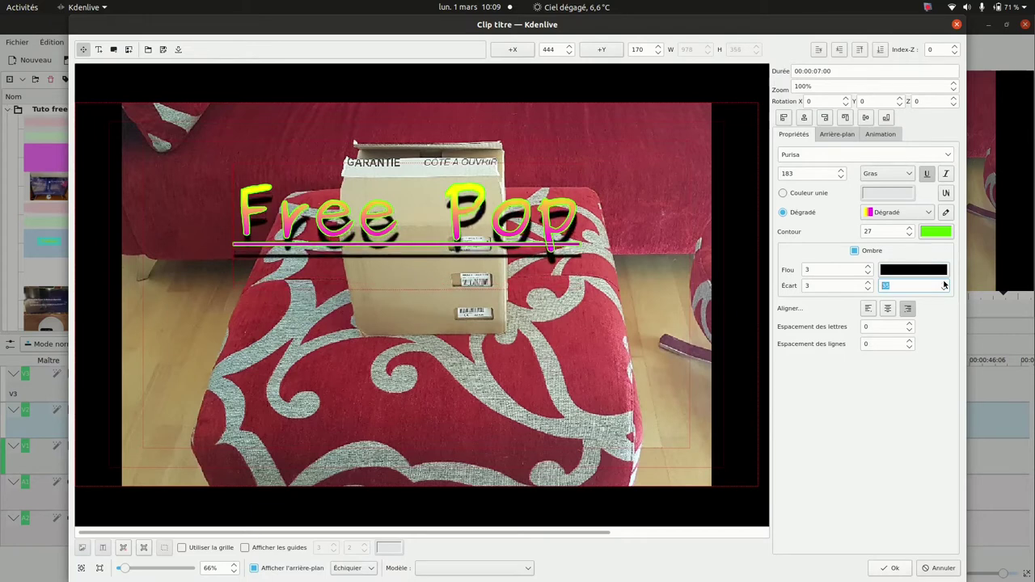
scroll(944, 284, up, 20)
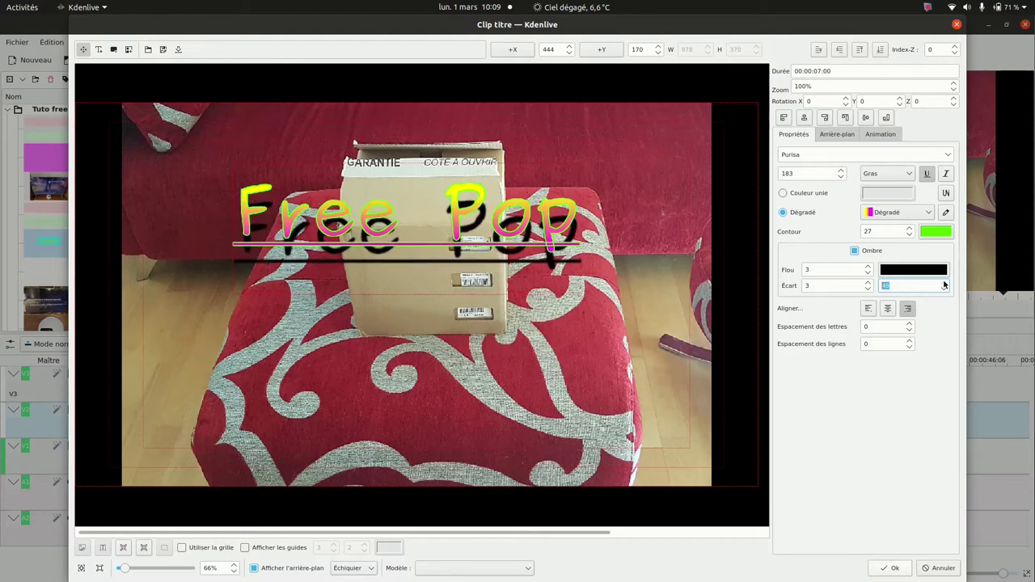
scroll(944, 284, up, 12)
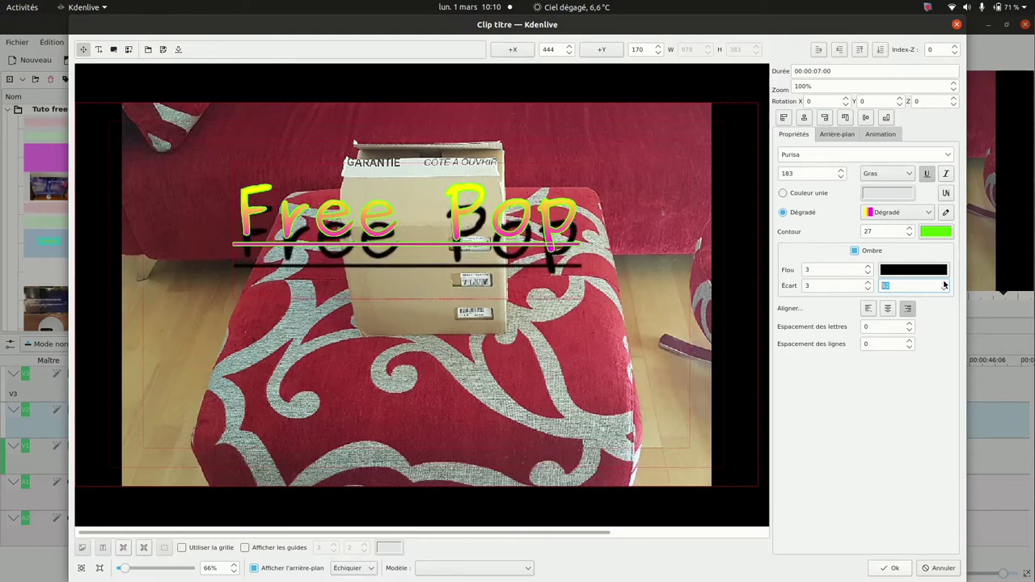
scroll(943, 285, up, 3)
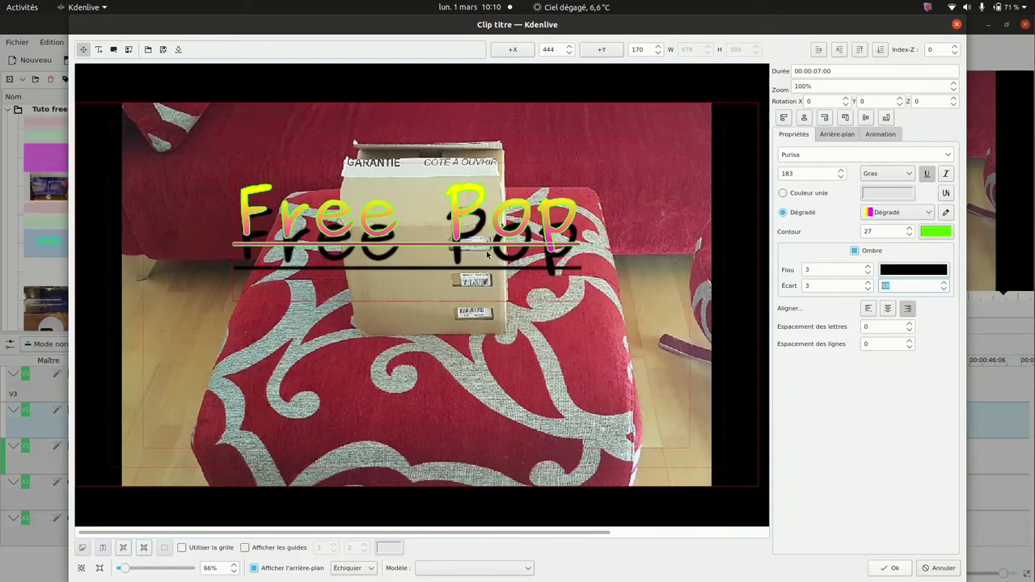
drag(462, 211, 488, 209)
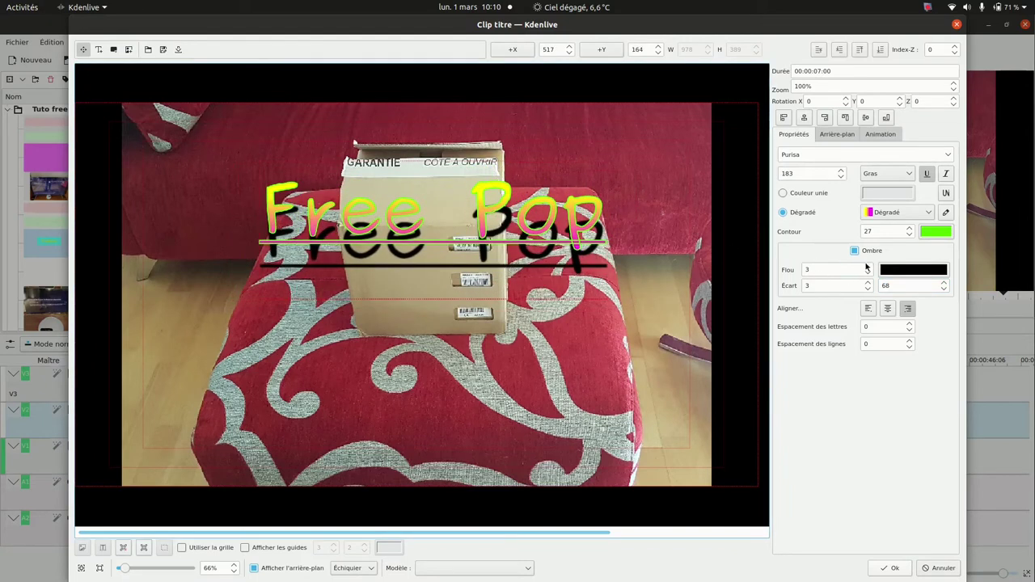
- Set the shadow's blur to 6 and its horizontal offset to 29
scroll(866, 268, up, 10)
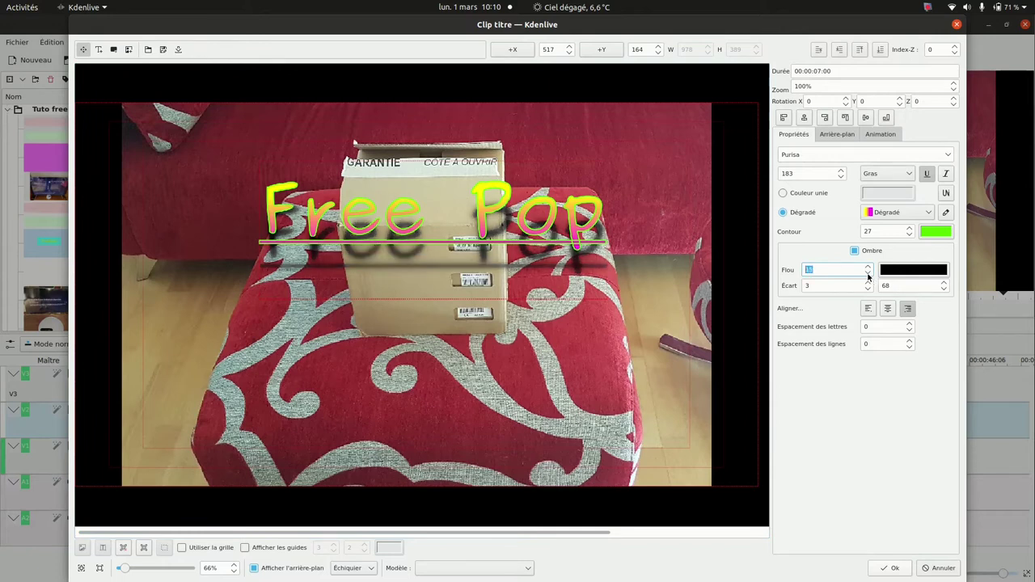
scroll(866, 273, down, 10)
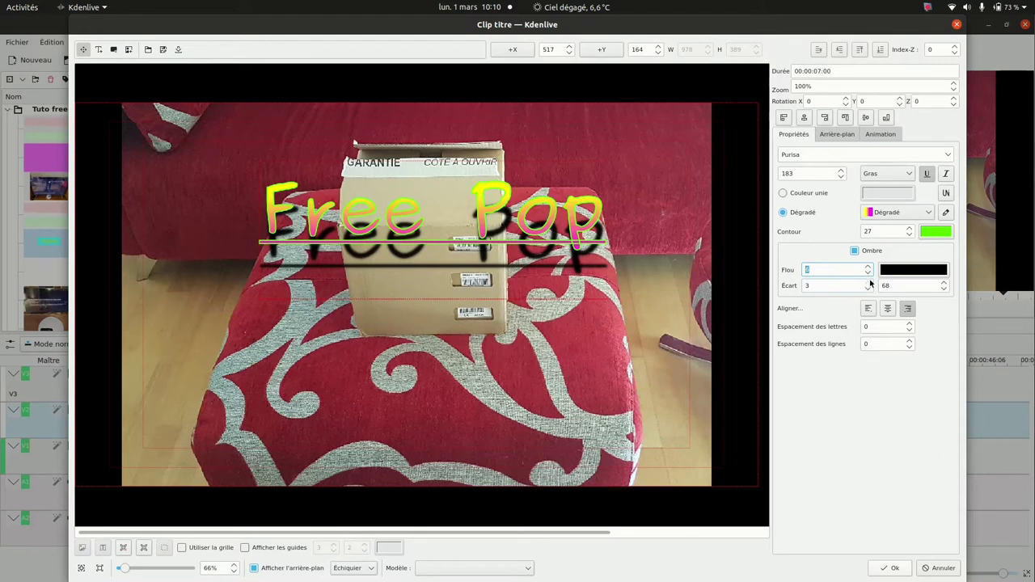
key(Tab)
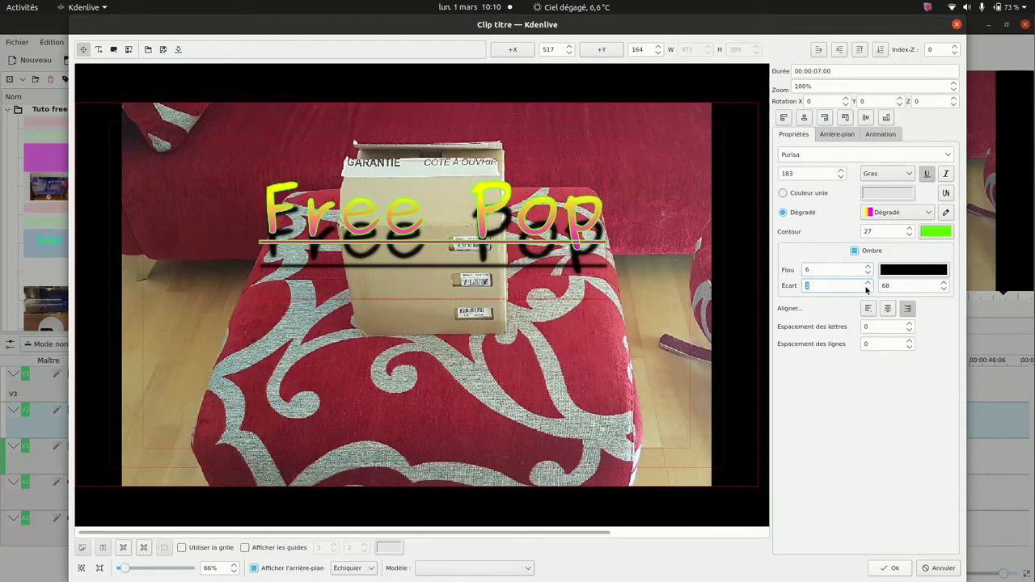
scroll(867, 285, up, 10)
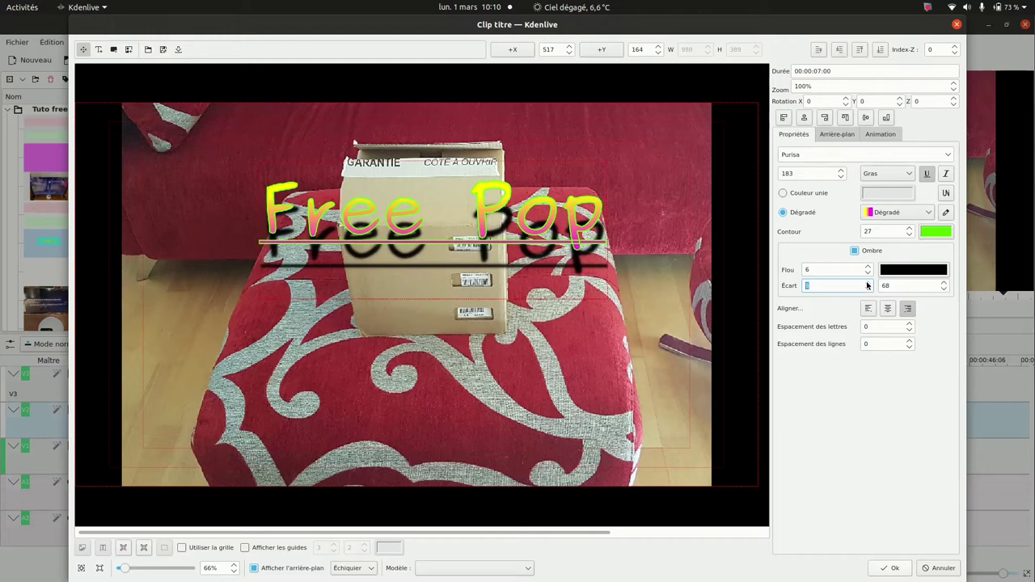
scroll(867, 285, up, 10)
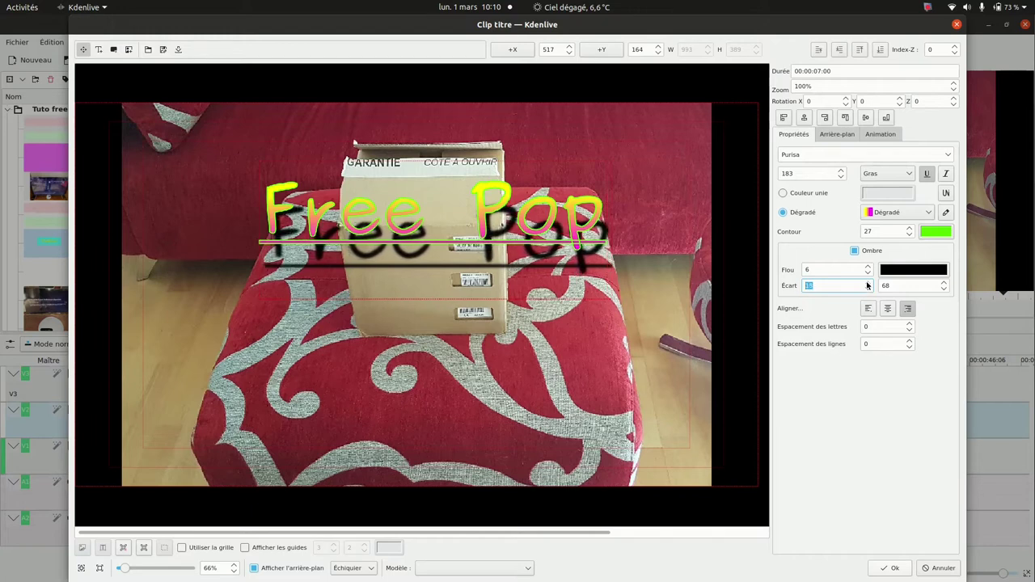
scroll(867, 285, up, 4)
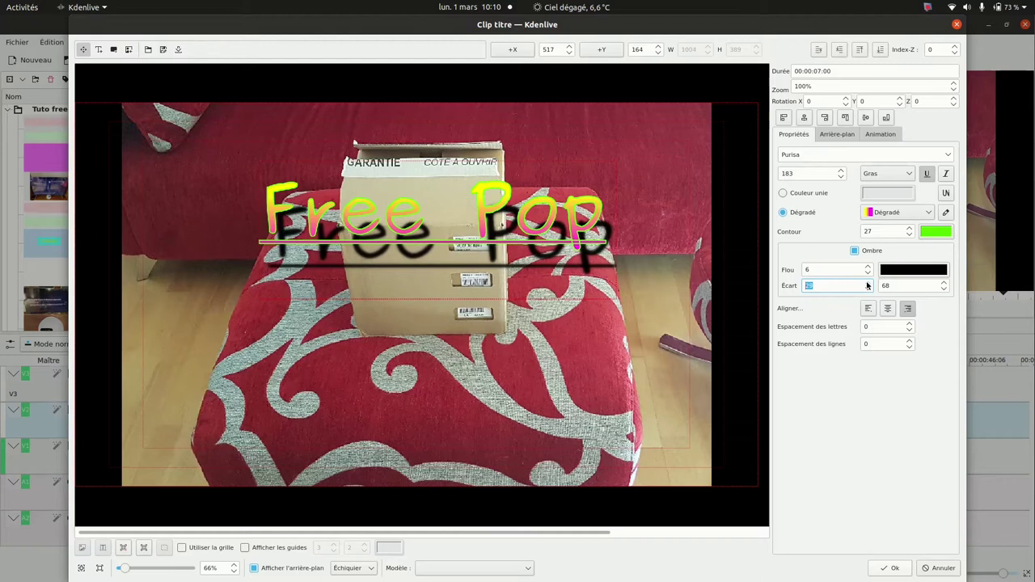
text(29)
- Set the letter spacing of the Free Pop text to 8
click(909, 325)
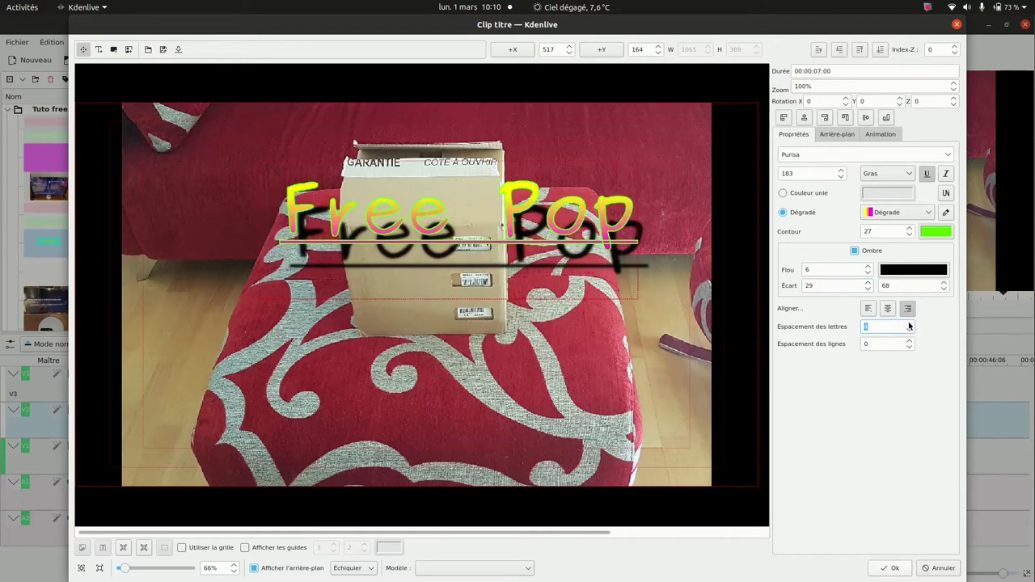
scroll(909, 326, up, 10)
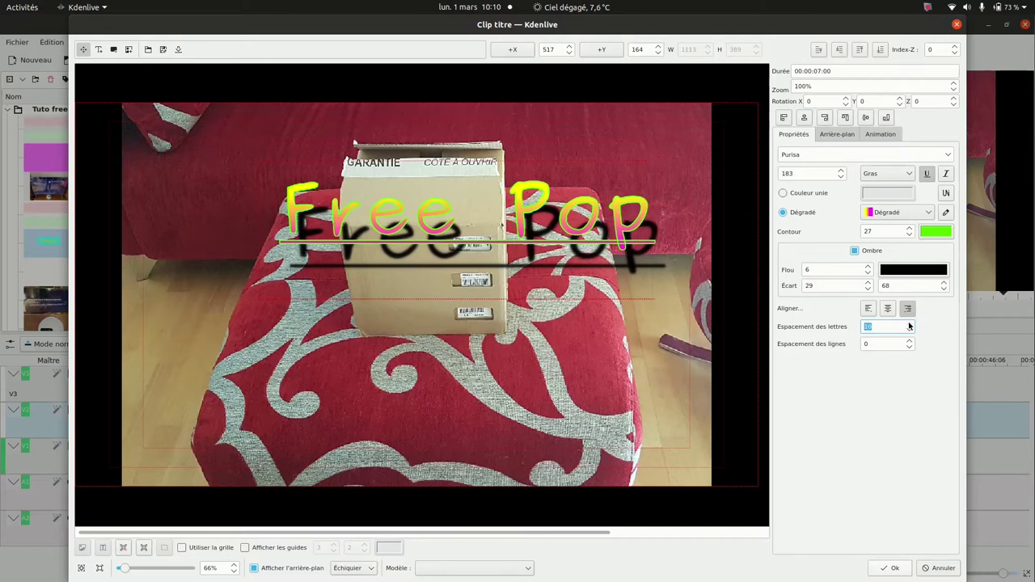
scroll(909, 326, up, 6)
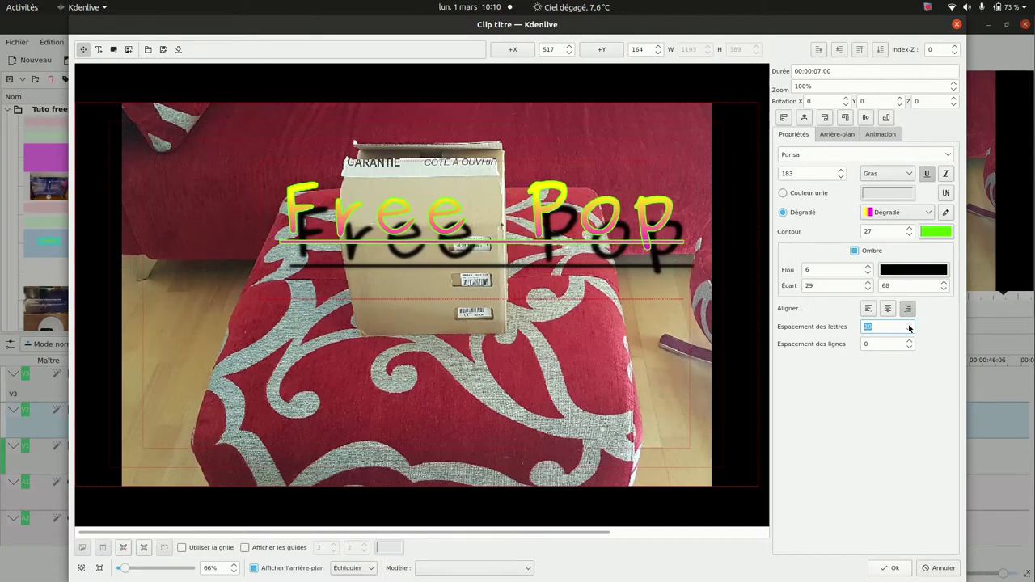
scroll(909, 330, down, 9)
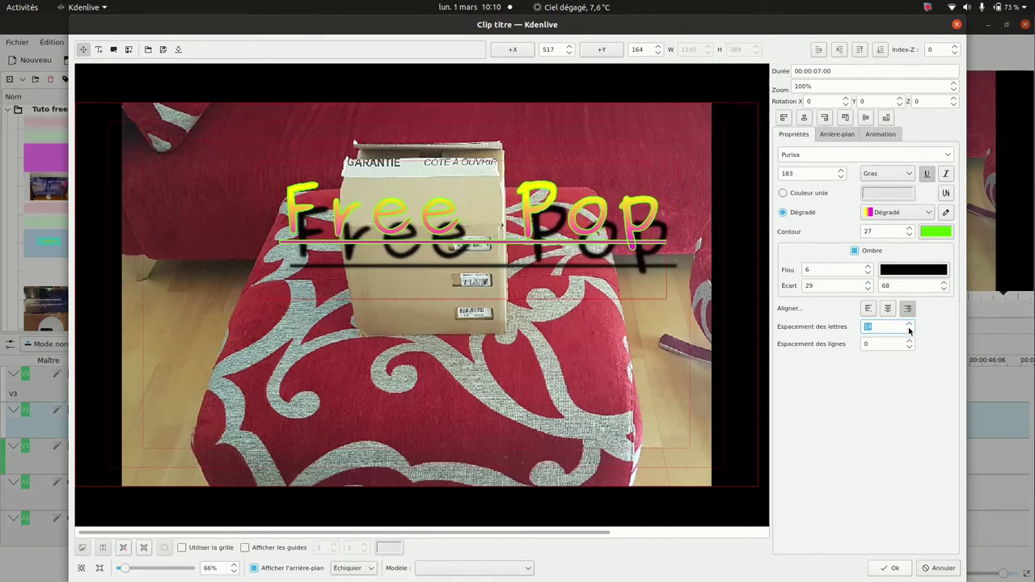
scroll(909, 331, down, 3)
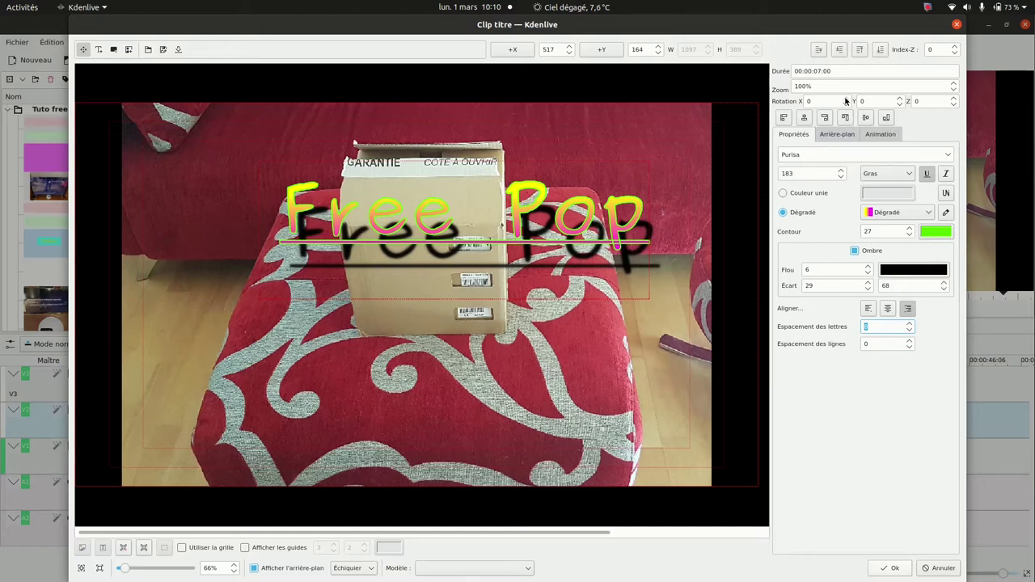
- Rotate the Free Pop text by 13 on X, 8 on Y and 14 on Z, and move it to about X 364, Y -12
scroll(848, 100, up, 10)
scroll(847, 100, up, 3)
scroll(900, 101, up, 6)
scroll(900, 101, up, 2)
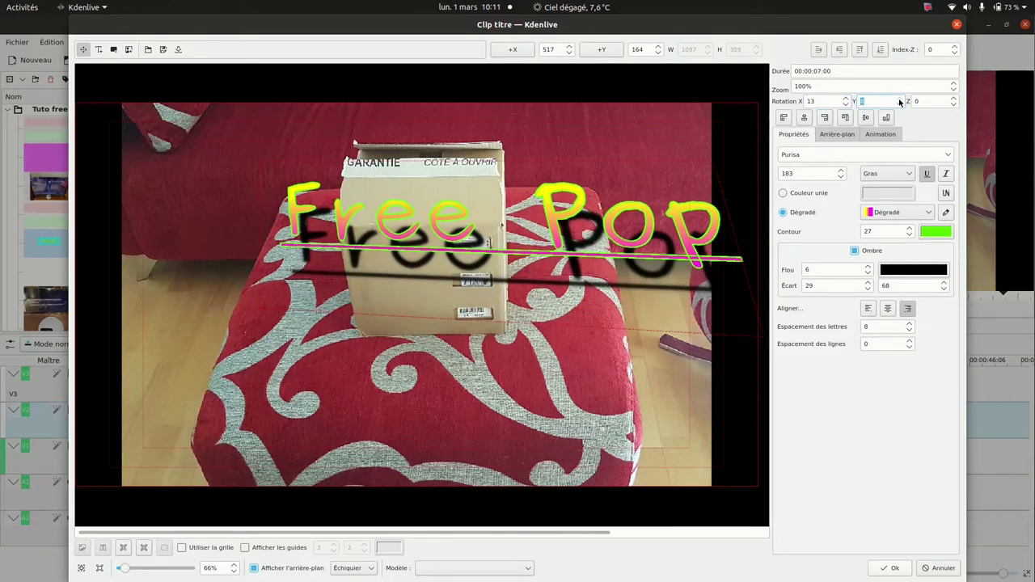
drag(641, 249, 549, 247)
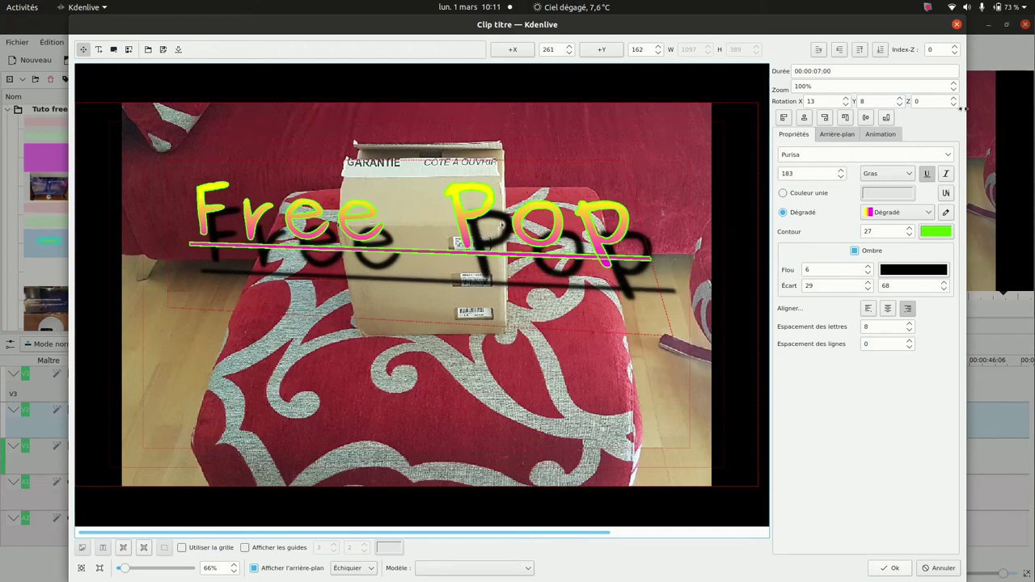
scroll(954, 101, up, 13)
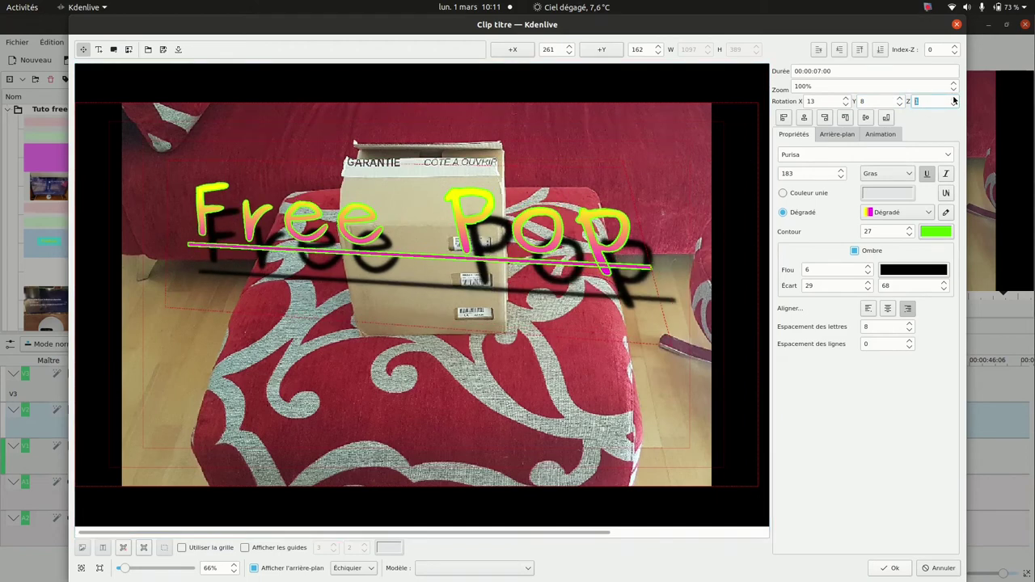
scroll(954, 100, up, 1)
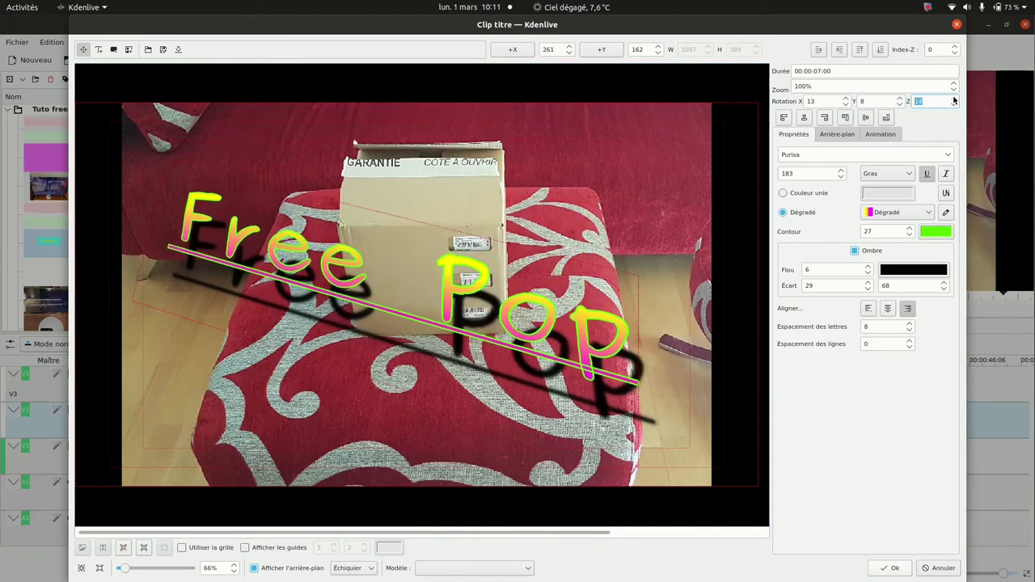
drag(442, 301, 479, 241)
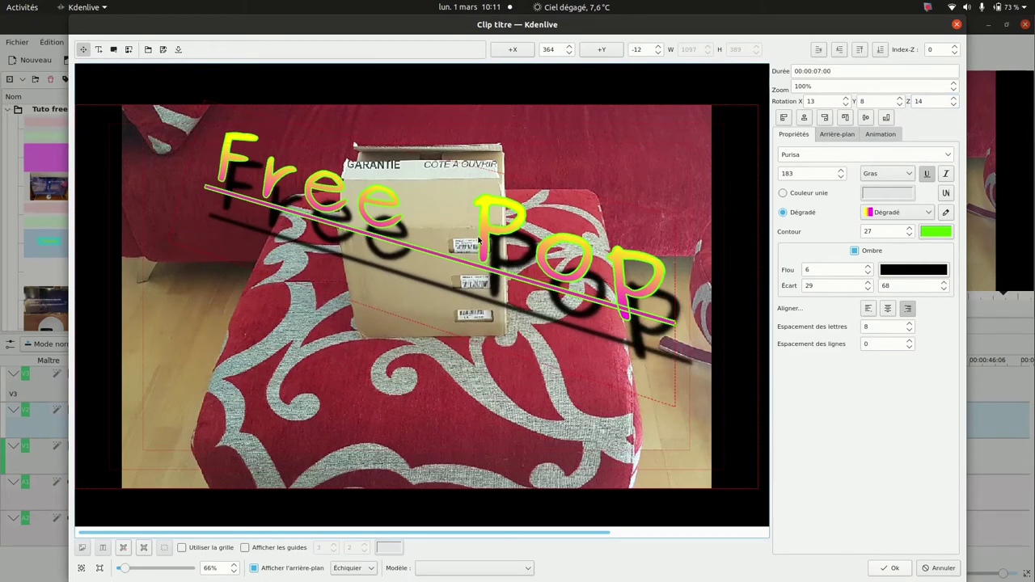
- Reduce the letter spacing to -5 and move the Free Pop text to about X 394, Y 90
click(909, 330)
click(909, 330)
click(909, 330)
click(909, 330)
click(908, 330)
click(909, 330)
click(909, 330)
drag(472, 219, 486, 256)
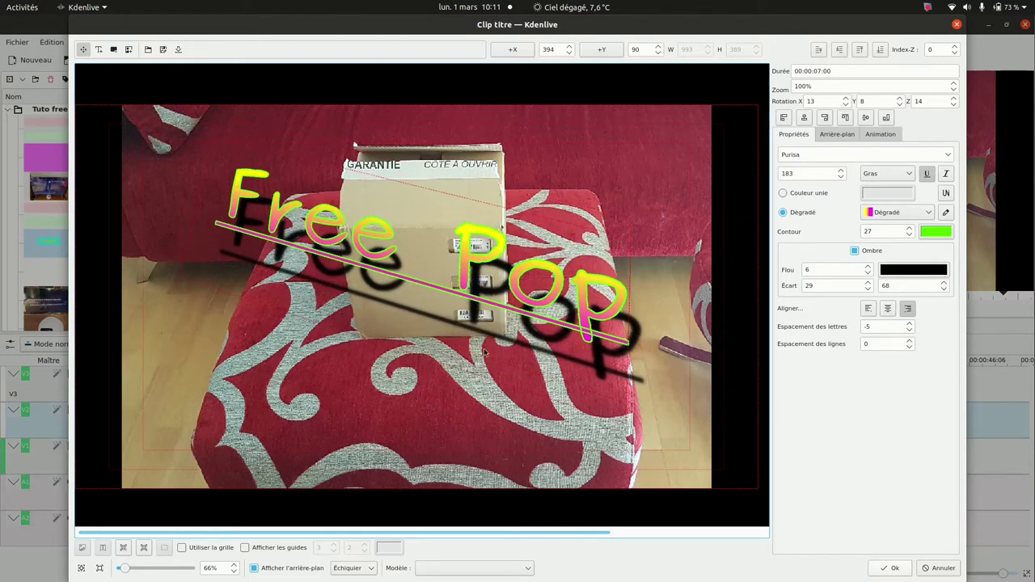
- Validate the title and place Free Pop on track V2 above 20200722_180501_2.jpg, trimmed to the photo's end, and preview it
click(882, 571)
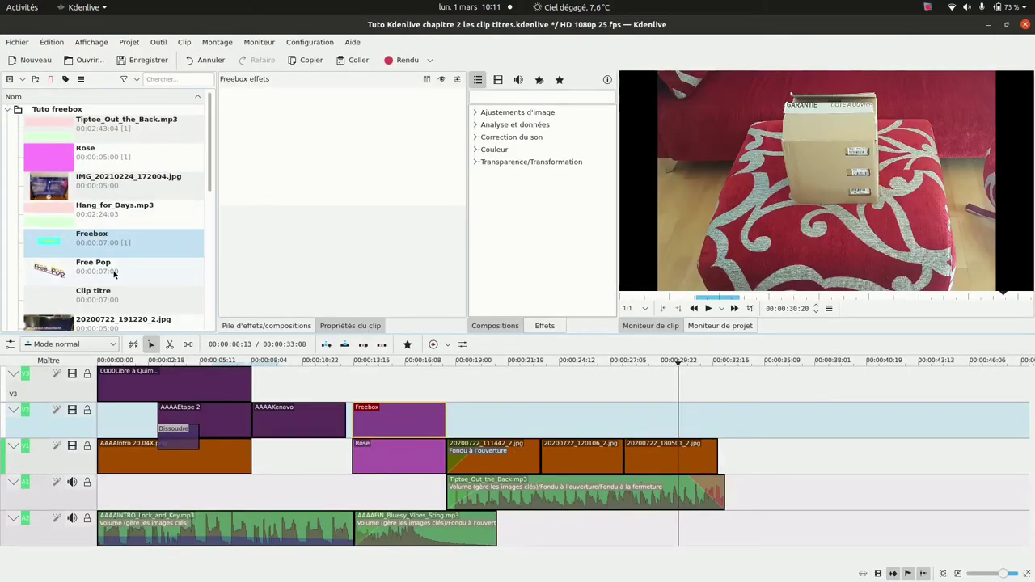
drag(39, 278, 678, 425)
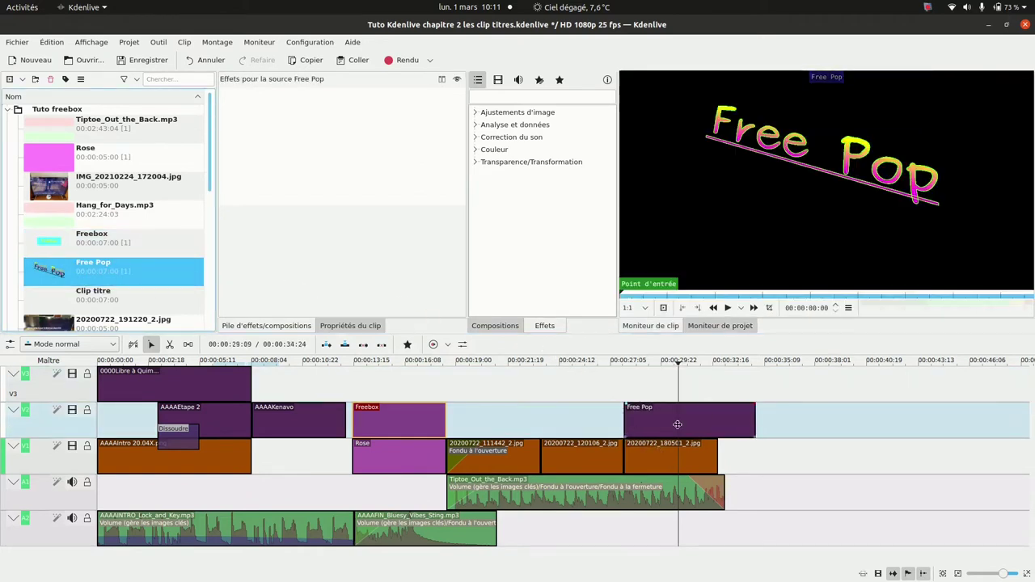
drag(756, 425, 718, 426)
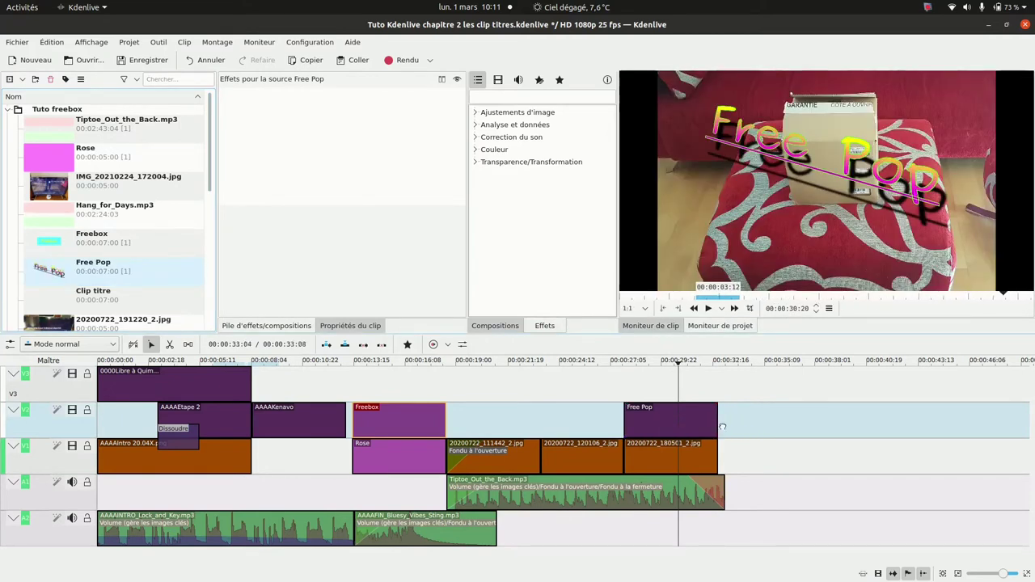
click(670, 361)
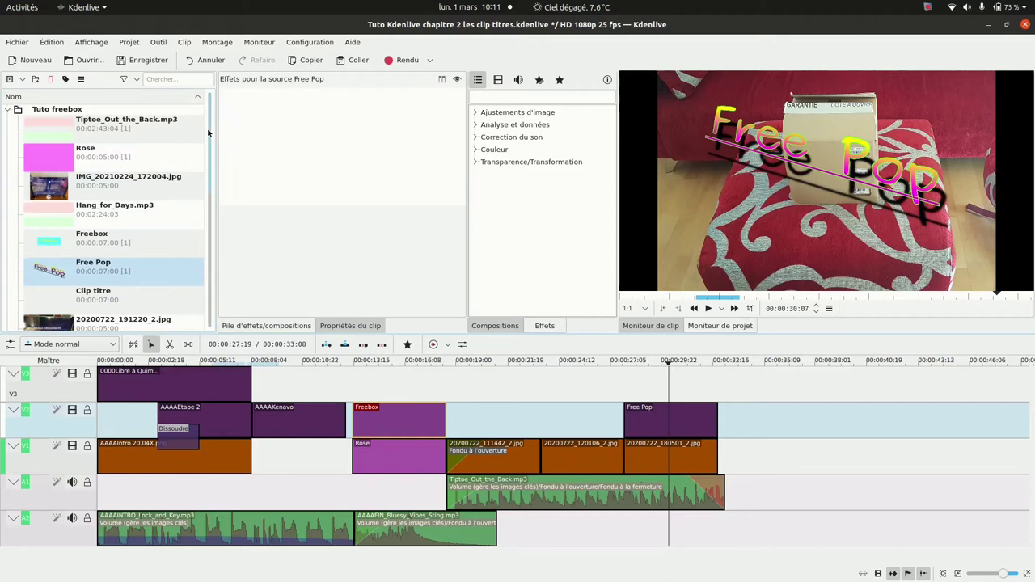
- Add 20200722_181025_2.jpg to track V1 directly after 20200722_180501_2.jpg and move the playhead over the new photo
drag(208, 143, 212, 286)
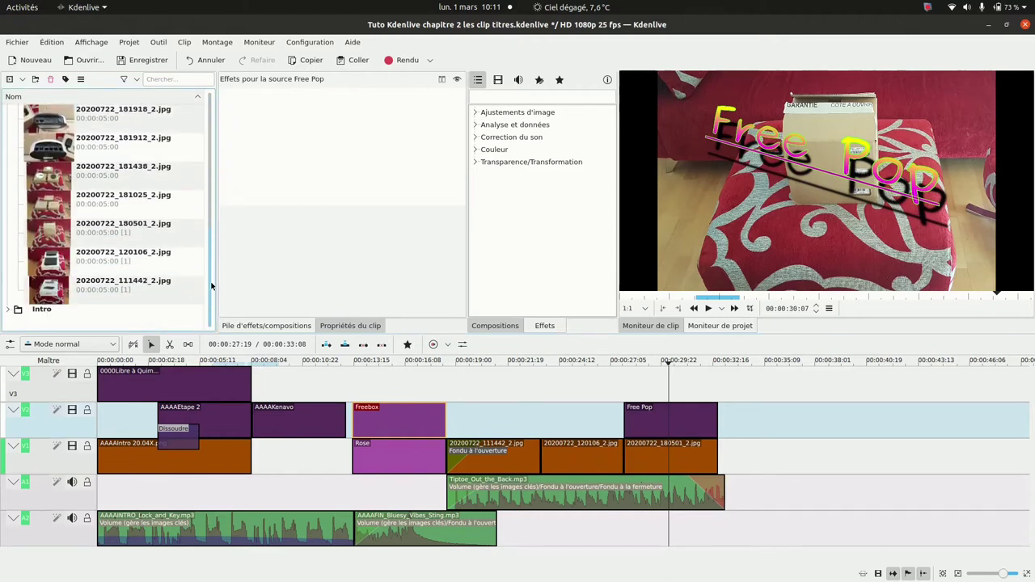
drag(61, 205, 749, 435)
drag(734, 455, 706, 445)
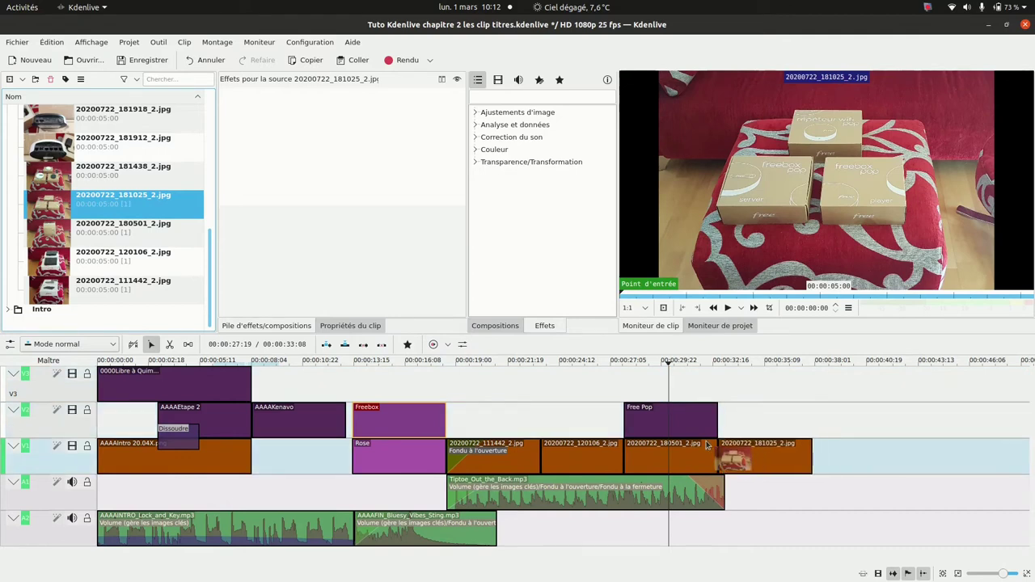
click(767, 366)
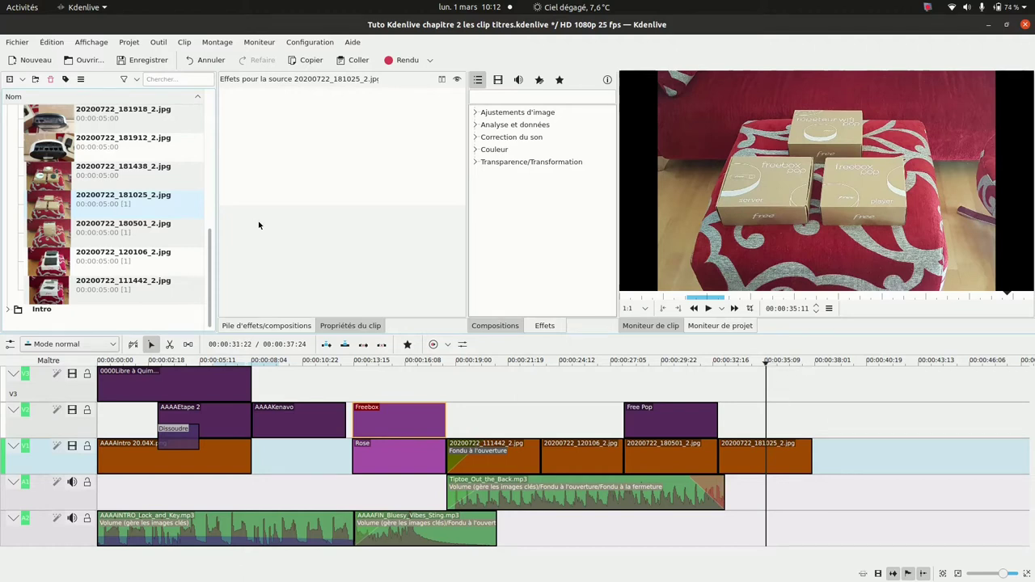
- Create a new title clip with the project frame shown as the background
click(132, 44)
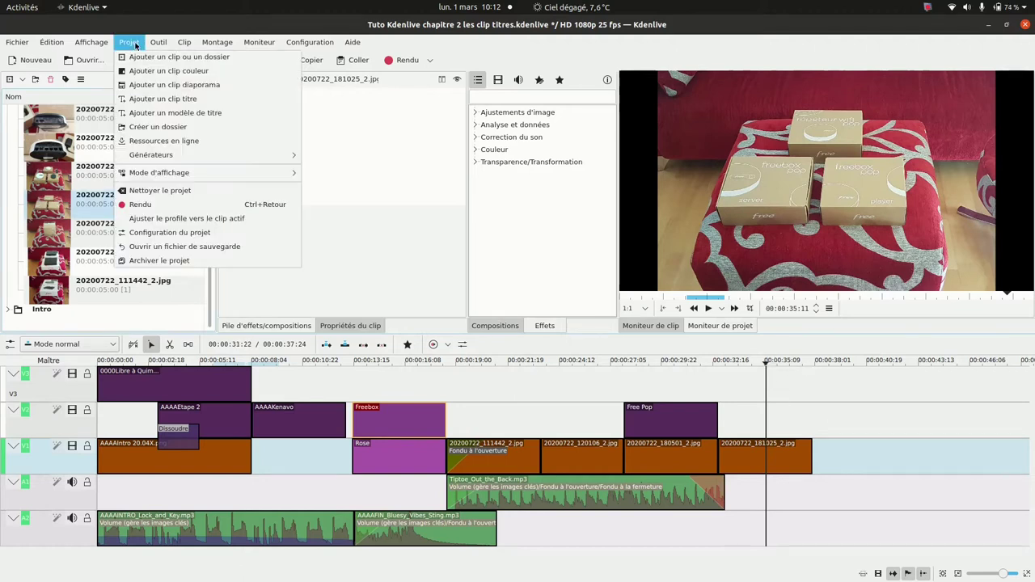
click(167, 98)
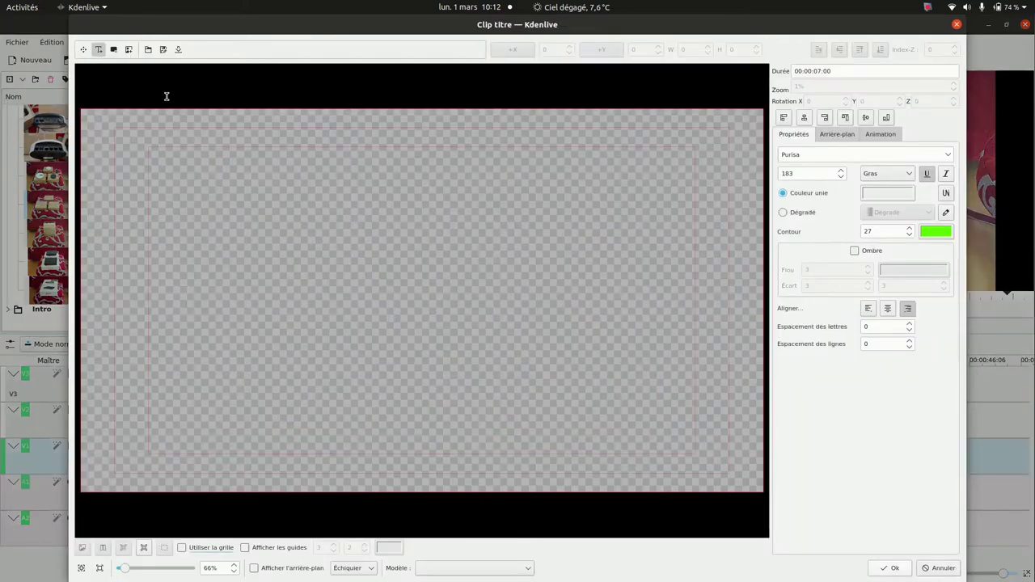
click(253, 569)
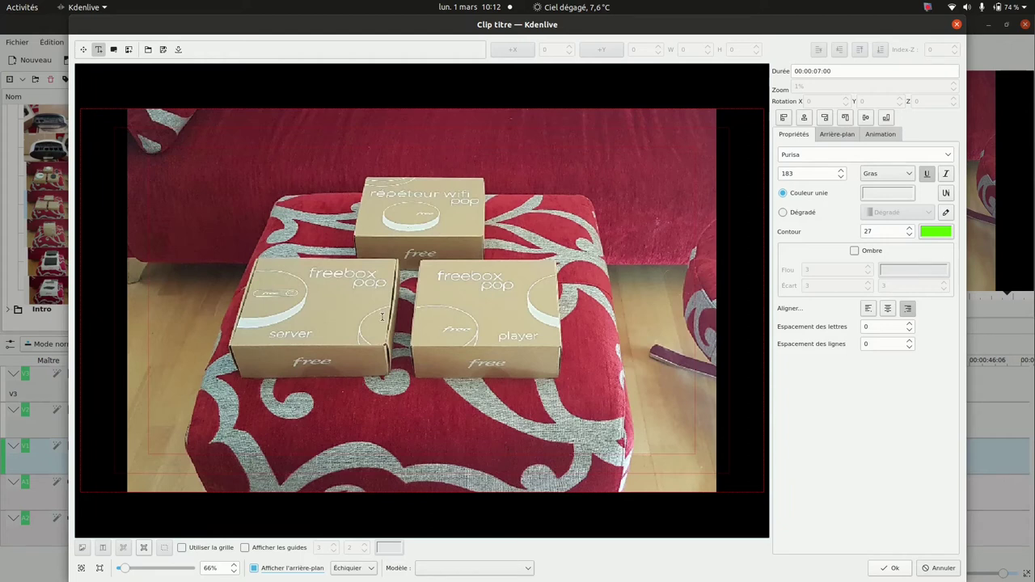
- Add the texts Wifi and Server over the matching boxes, with Server's font size reduced to 128
click(99, 50)
click(339, 178)
text(Wifi)
click(234, 323)
text(Sever)
click(283, 327)
text(r)
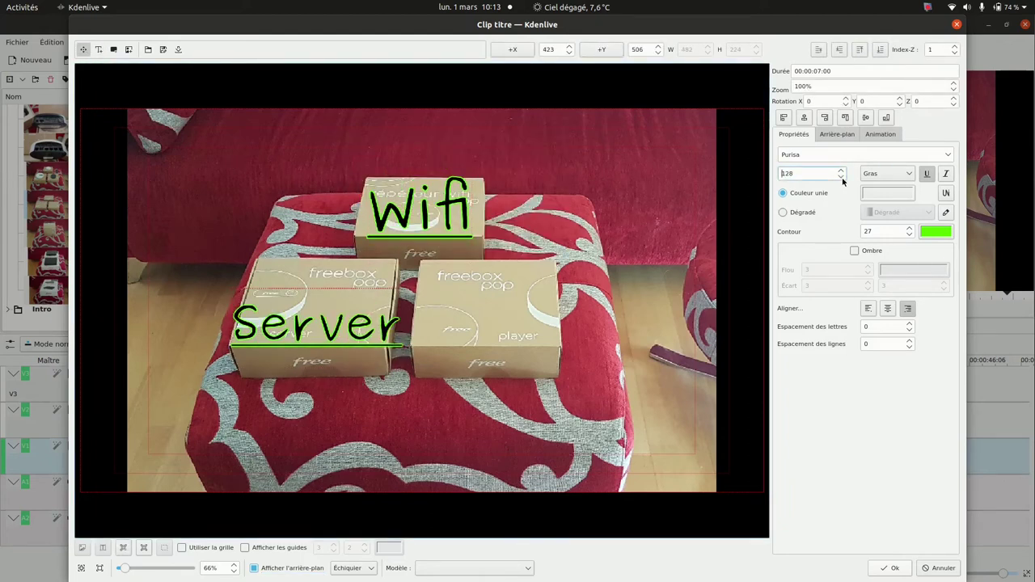
- Add the text Player over the player box and move Wifi, at size 119, to about X 823, Y 213
click(98, 50)
click(420, 324)
text(Player)
click(420, 211)
drag(421, 210, 443, 213)
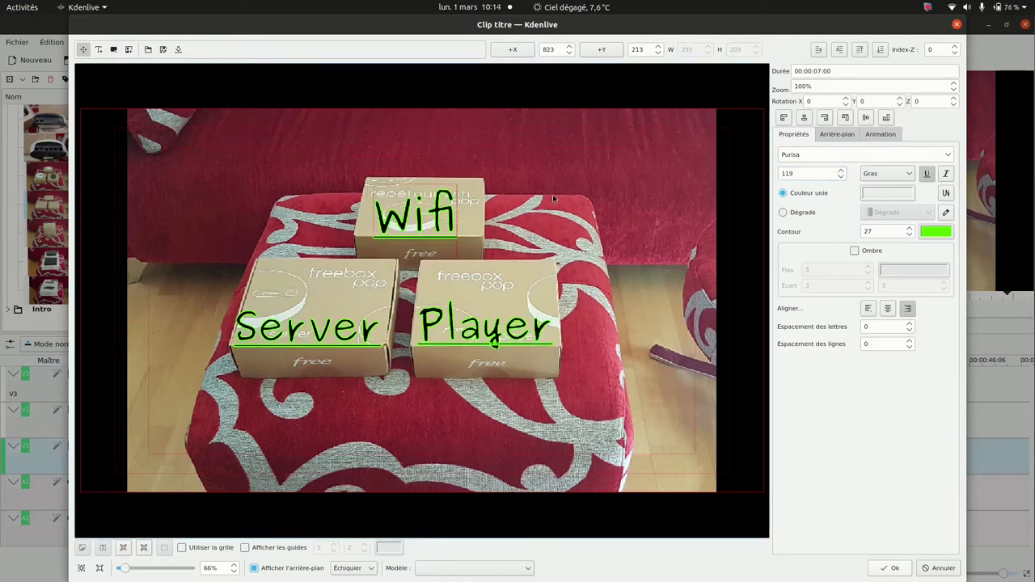
- Apply the gradient fill to the Wifi, Player and Server texts, and move Player to about X 953, Y 533
click(510, 286)
click(434, 236)
click(783, 212)
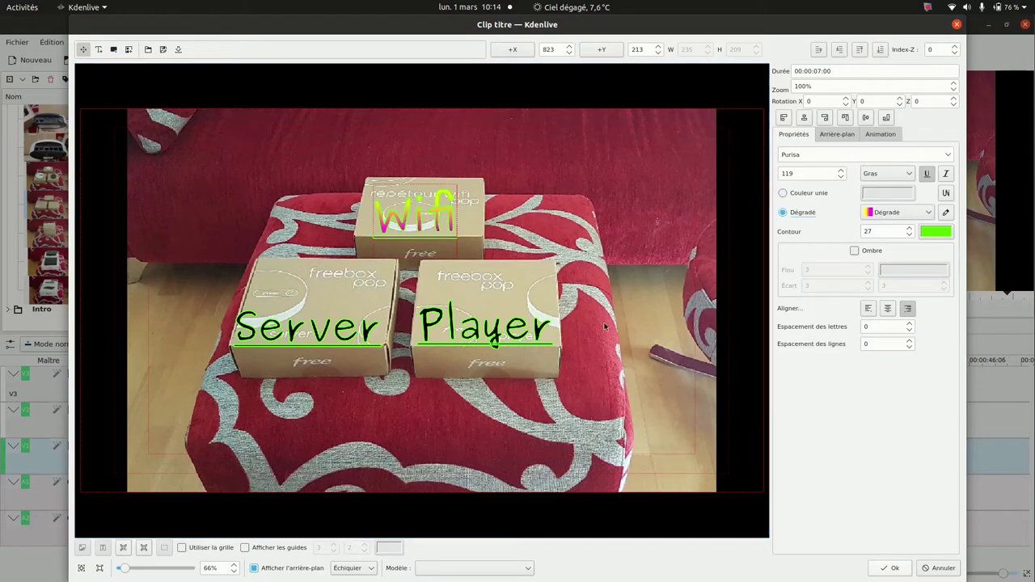
click(511, 334)
click(782, 212)
click(370, 337)
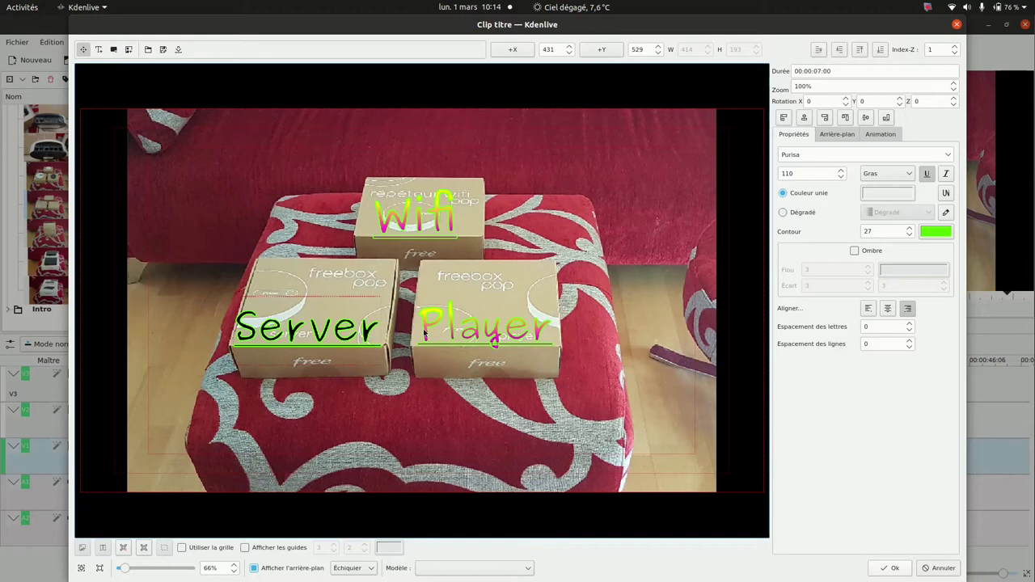
click(782, 212)
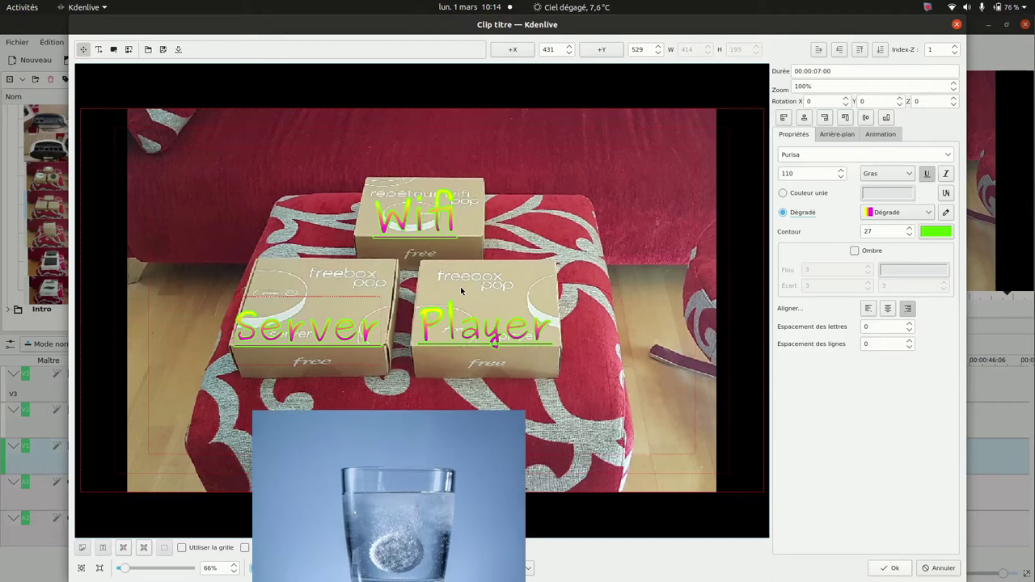
click(452, 322)
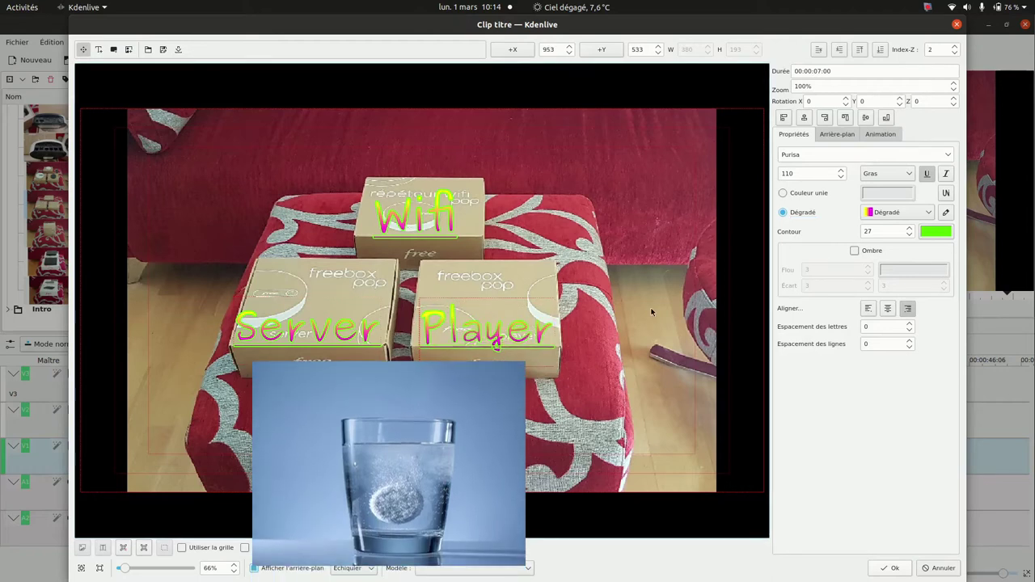
- Move the title animation's start frame below the texts to about X -10, Y 768 and validate the title
click(874, 136)
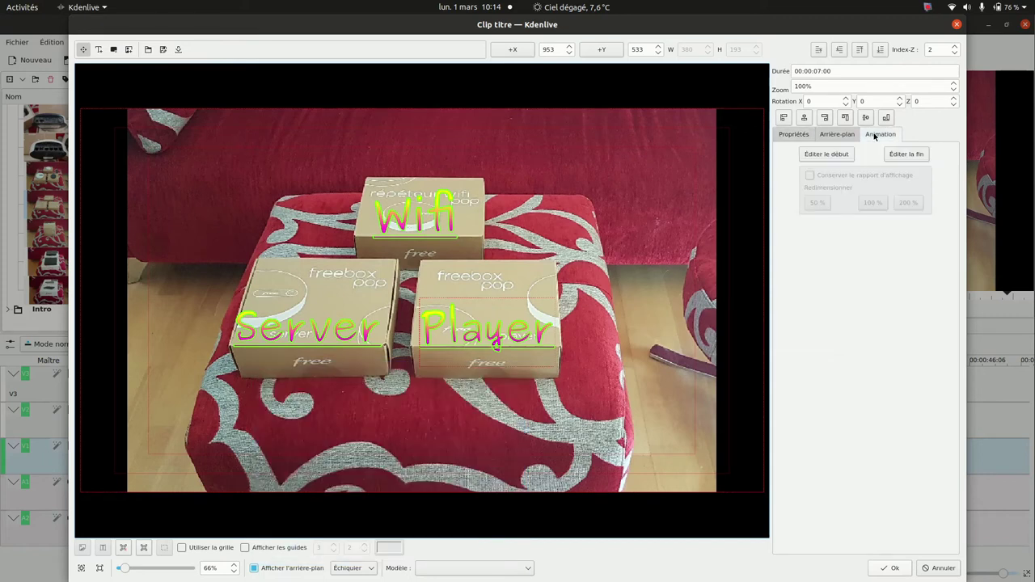
click(814, 156)
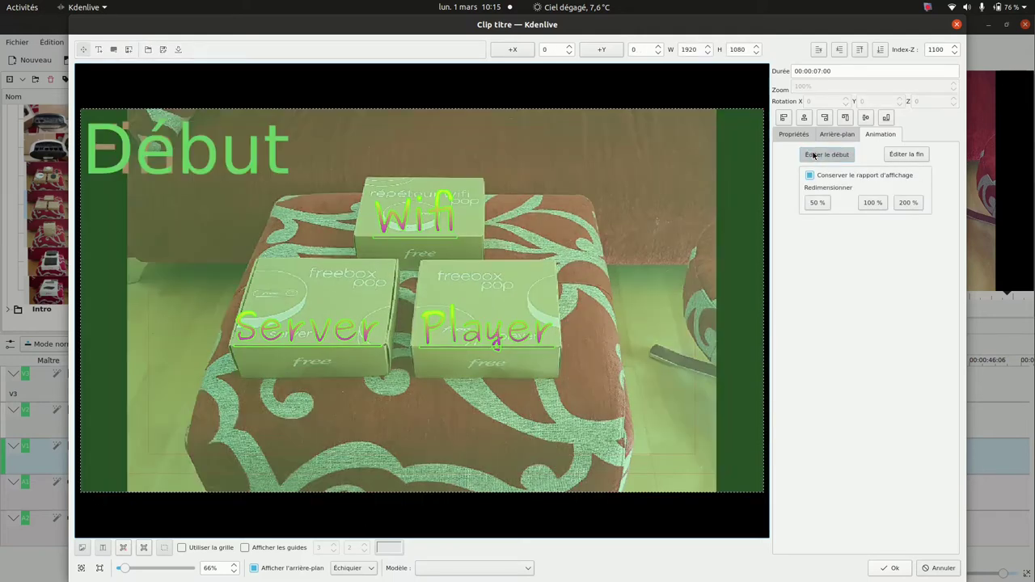
drag(362, 139, 355, 344)
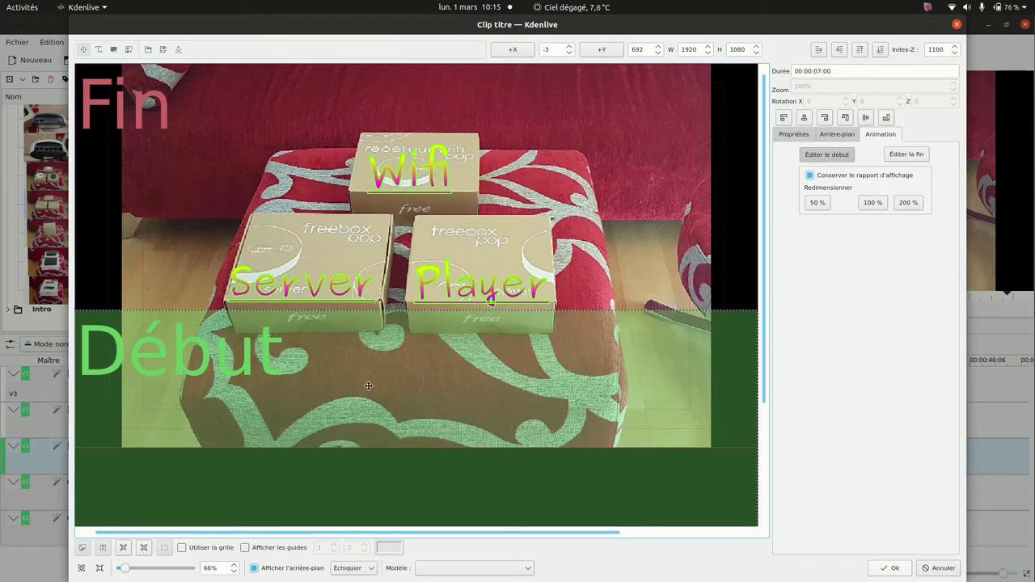
drag(368, 386, 366, 133)
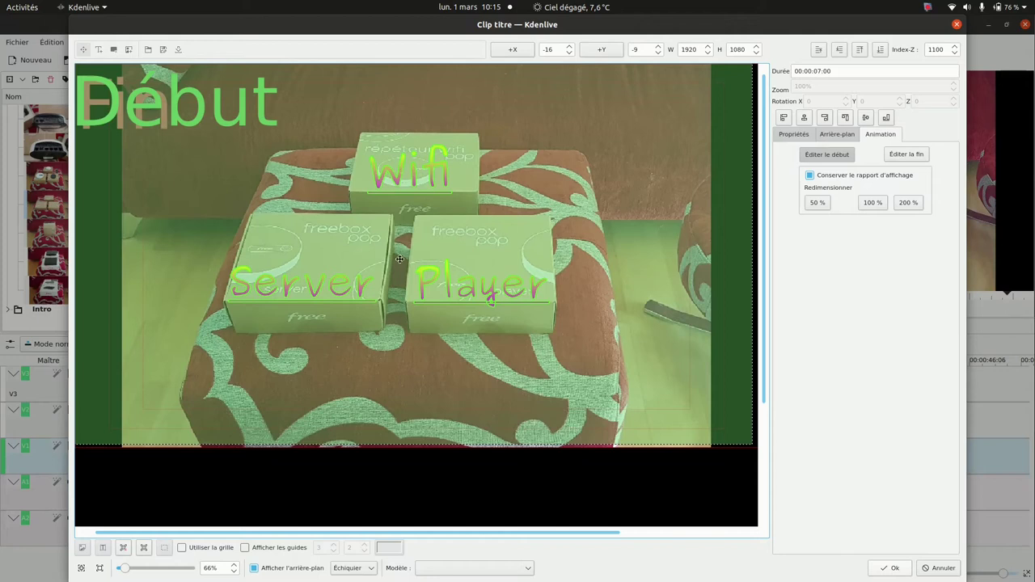
drag(397, 104, 393, 364)
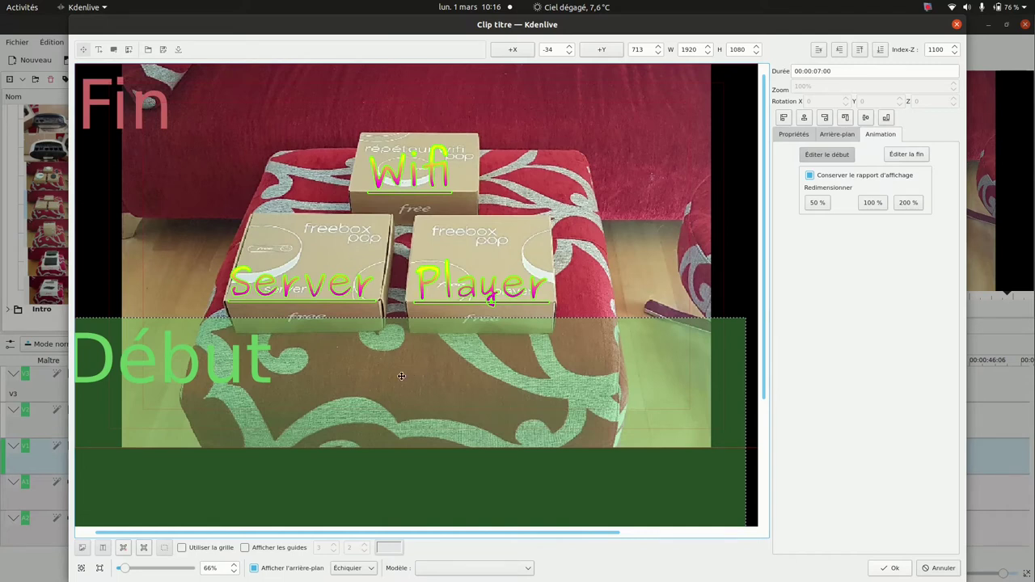
drag(377, 374, 385, 393)
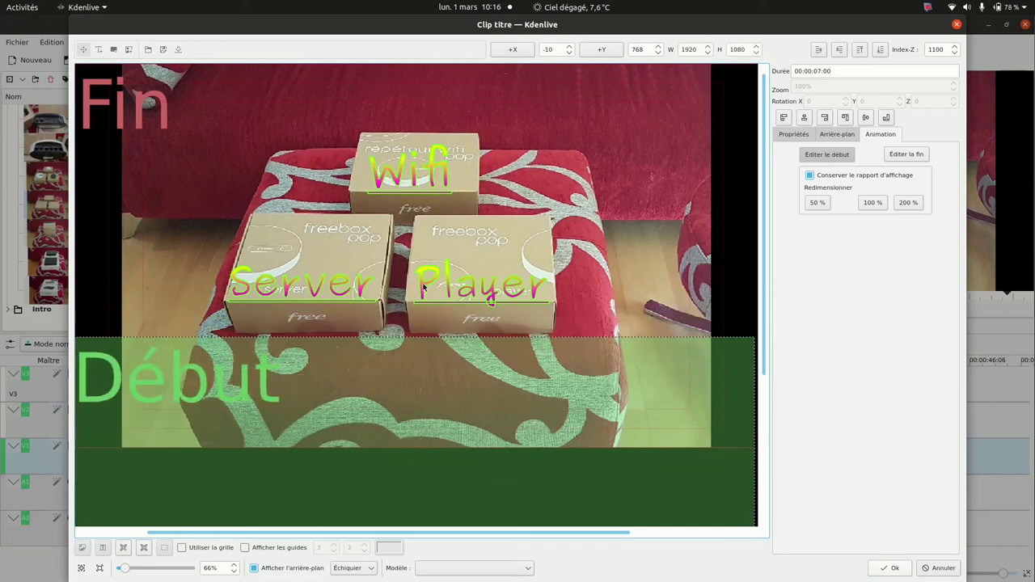
click(892, 568)
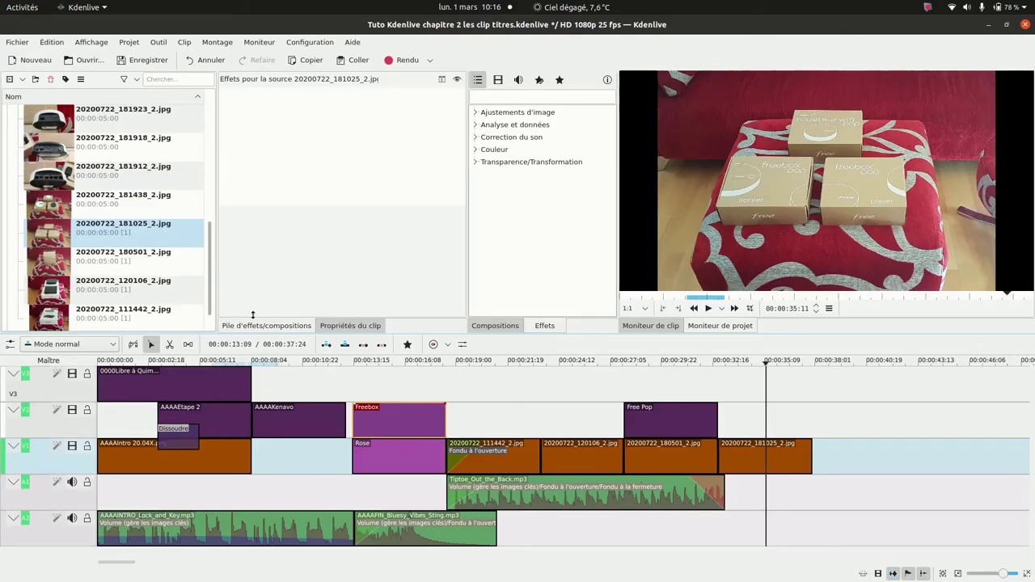
- Reopen the Wifi title, raise its animation start frame to about X -15, Y 617, and validate the change
click(207, 268)
drag(207, 268, 208, 137)
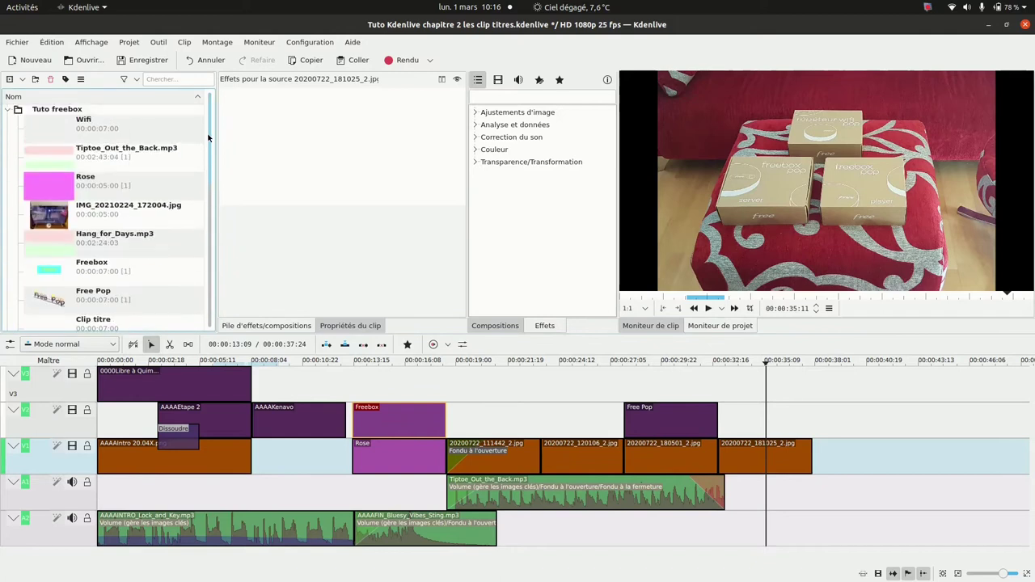
click(89, 121)
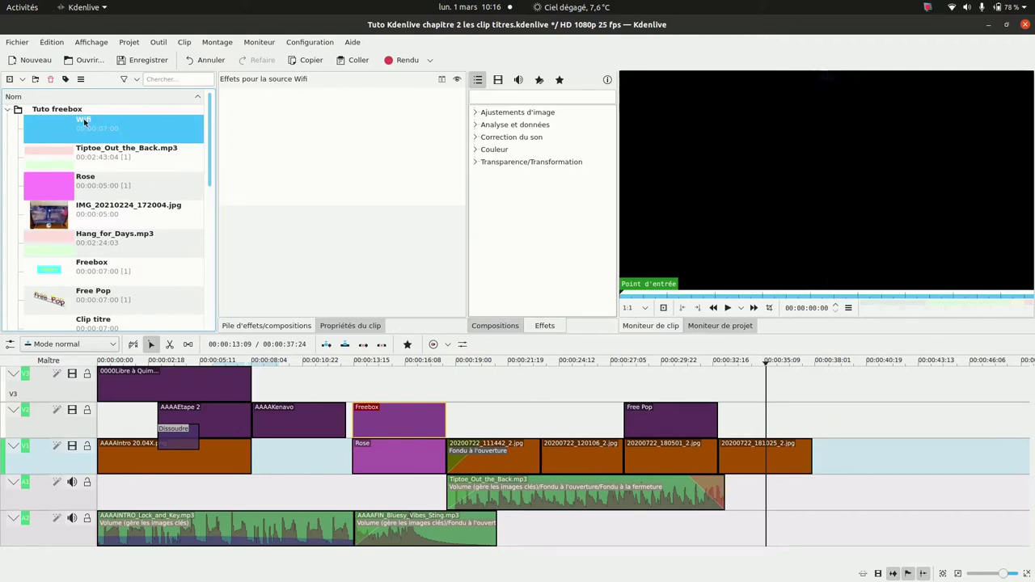
double_click(40, 118)
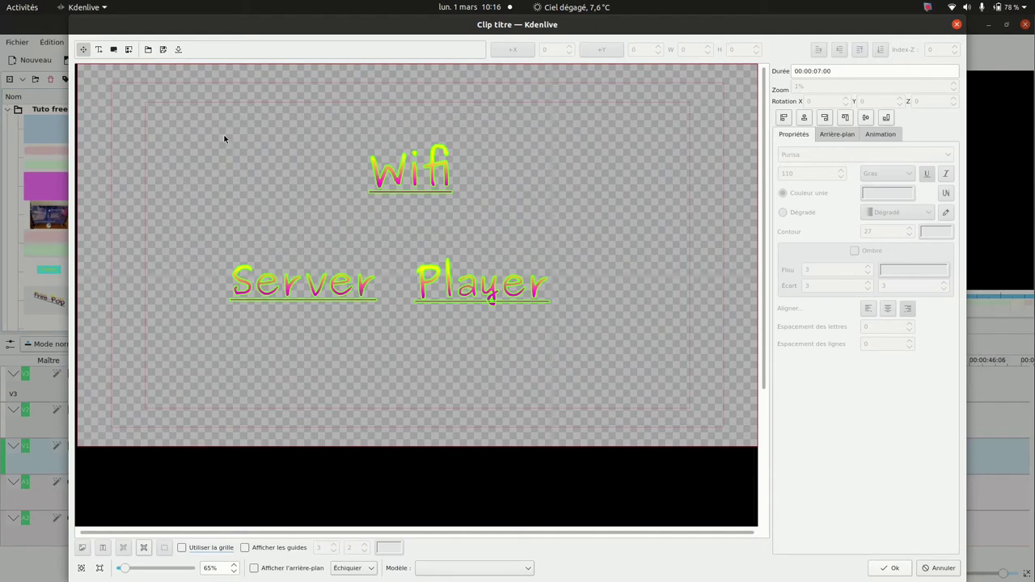
click(881, 135)
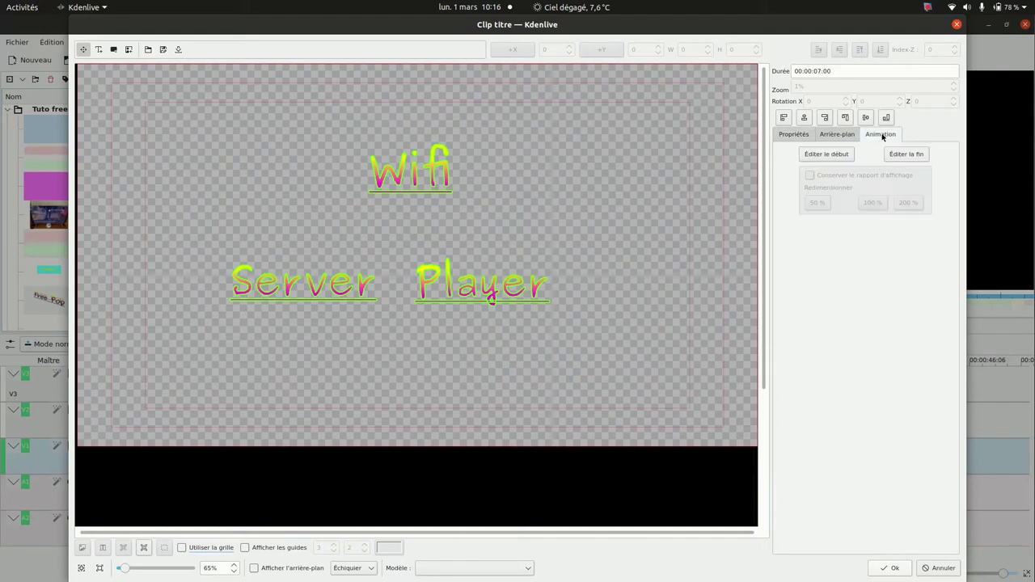
click(825, 154)
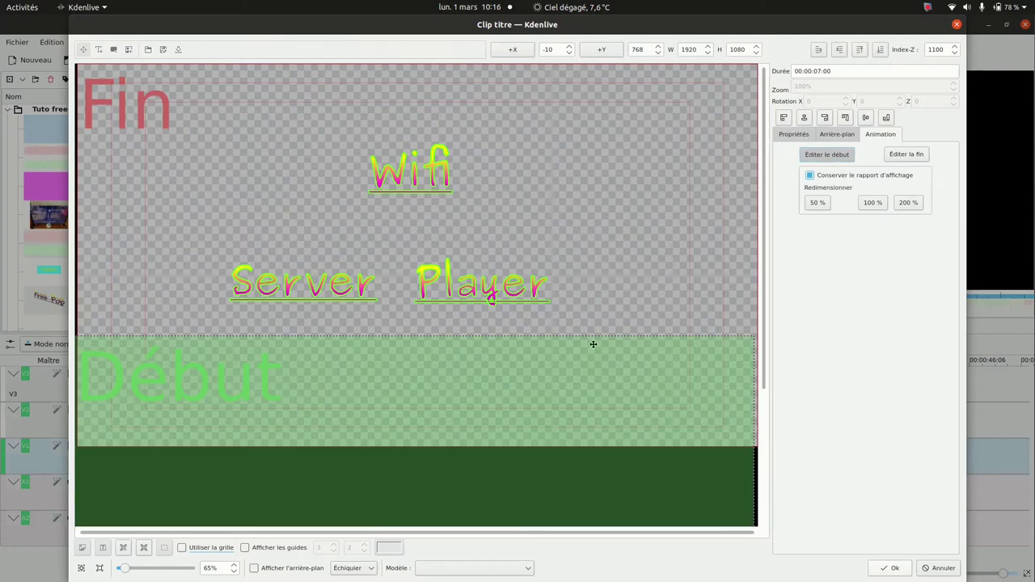
drag(563, 378, 562, 326)
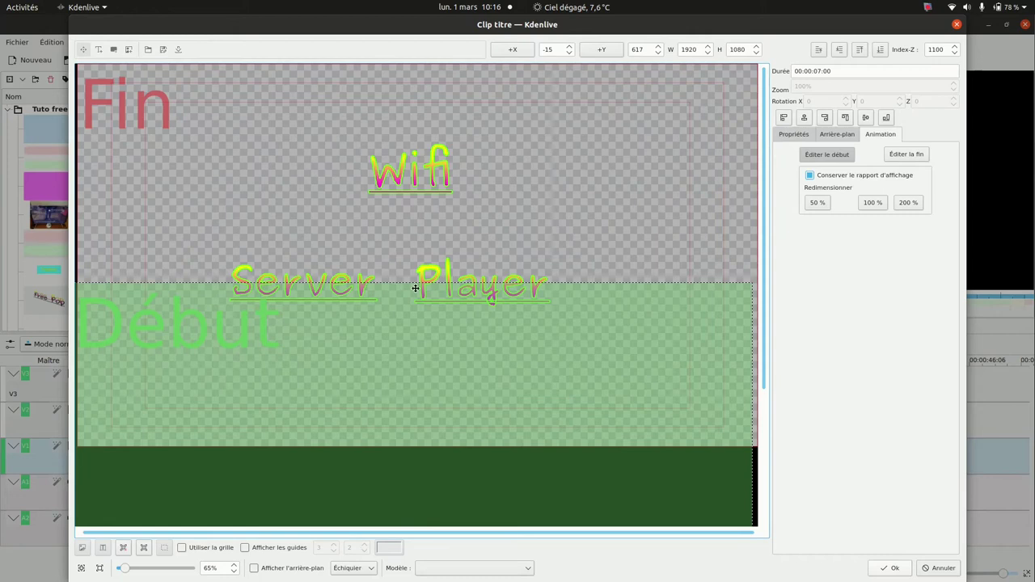
click(889, 570)
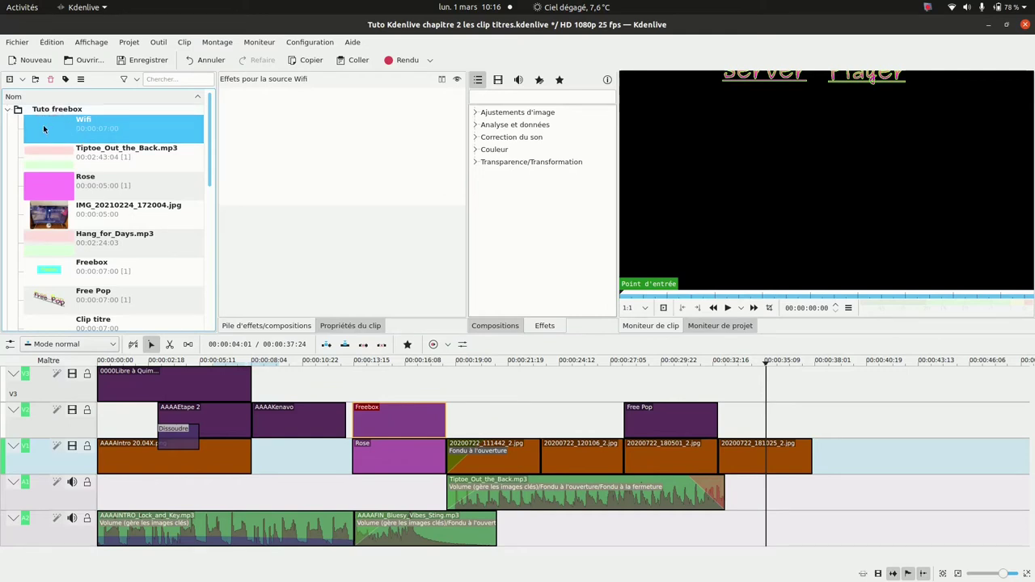
- Place the Wifi title on track V2 directly after Free Pop and extend 20200722_181025_2.jpg to the title's end
drag(509, 315, 706, 429)
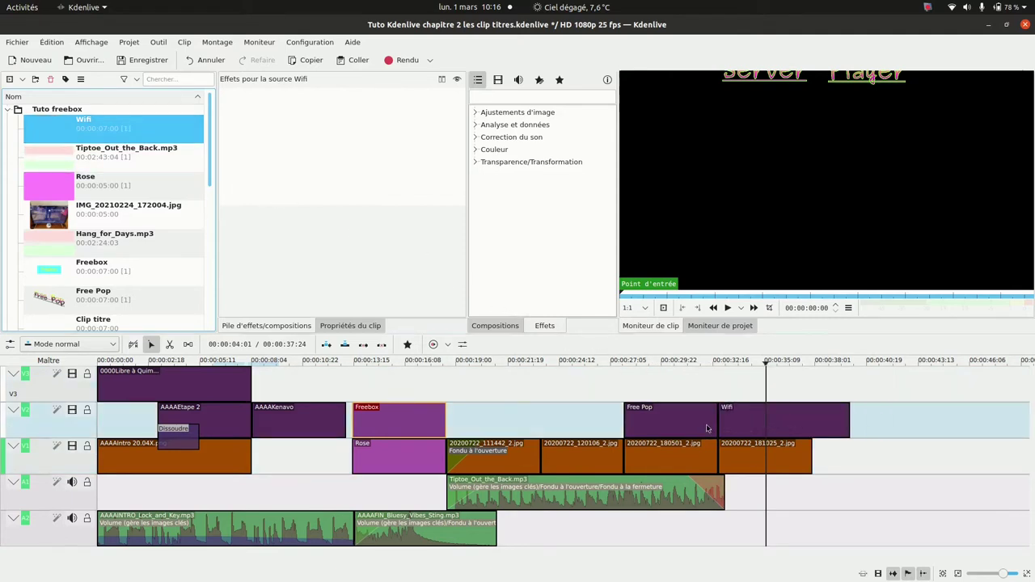
drag(811, 461, 849, 461)
- Preview the animated Wifi title by playing the timeline from about 00:00:31:21
click(698, 364)
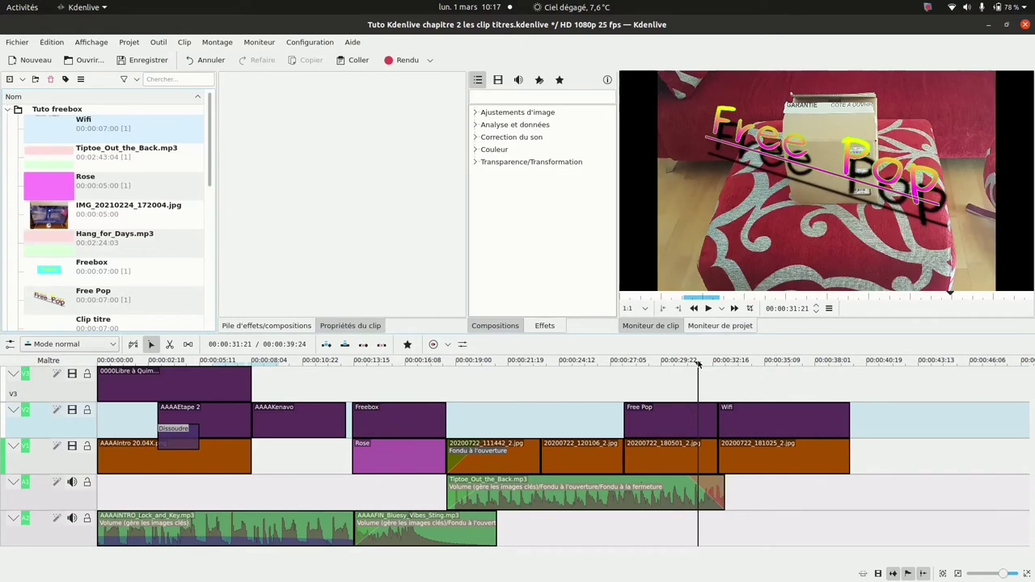
click(708, 308)
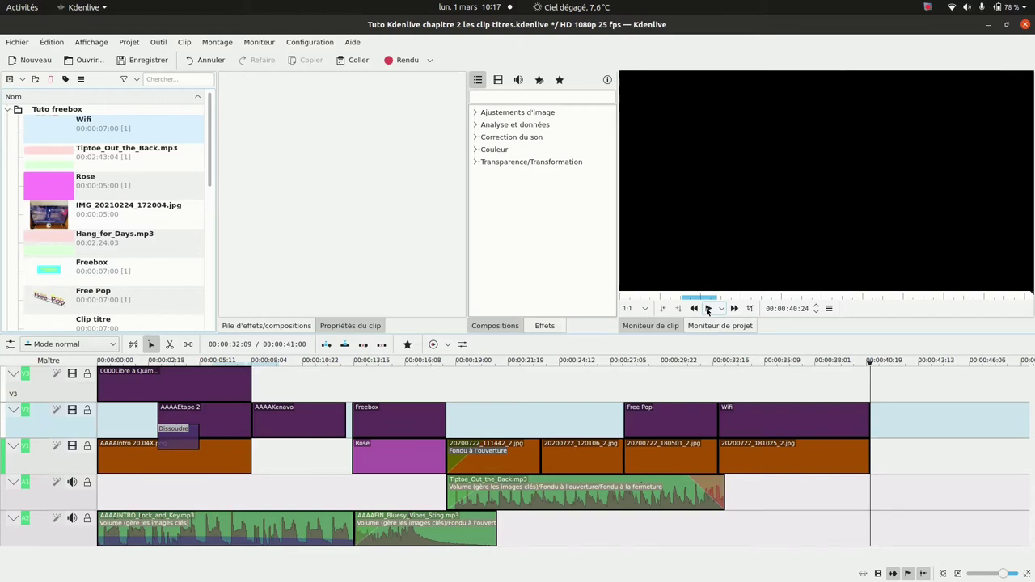
click(708, 308)
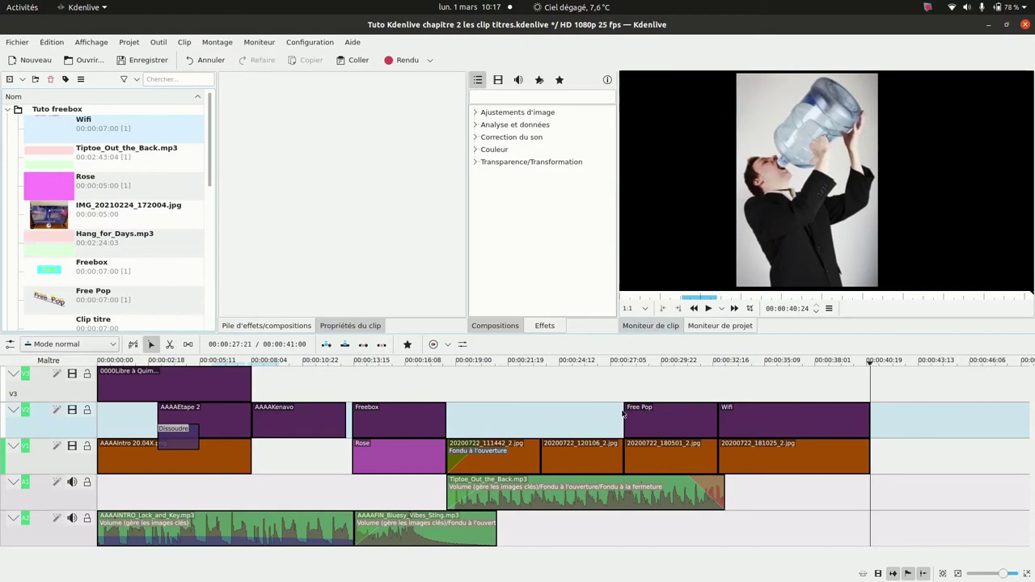
- Add 20200722_181438_2.jpg to track V1 after 20200722_181025_2.jpg, ending at about 00:00:48:10, and move the playhead to 00:00:44:09
click(212, 179)
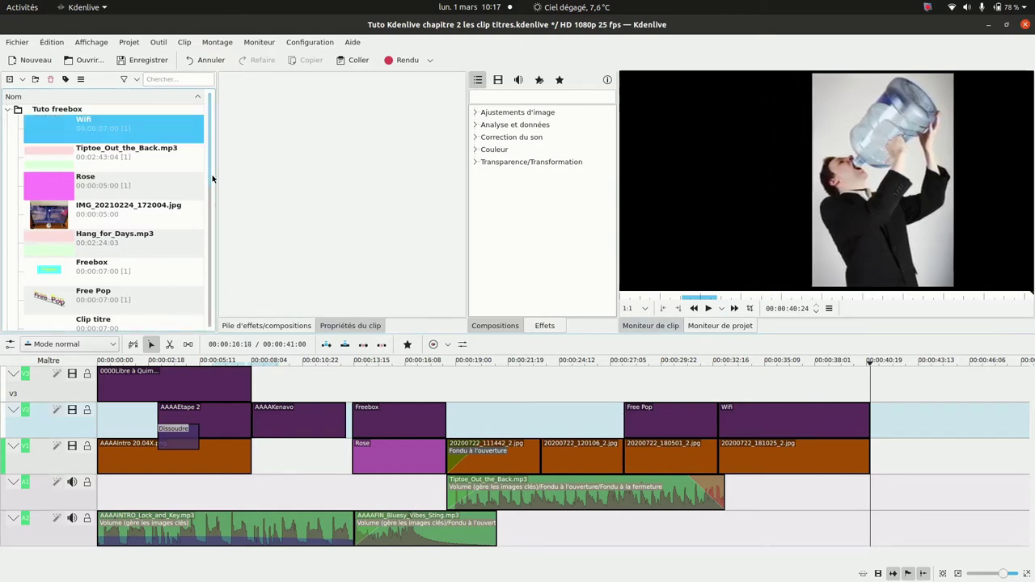
drag(212, 179, 204, 255)
scroll(77, 240, down, 2)
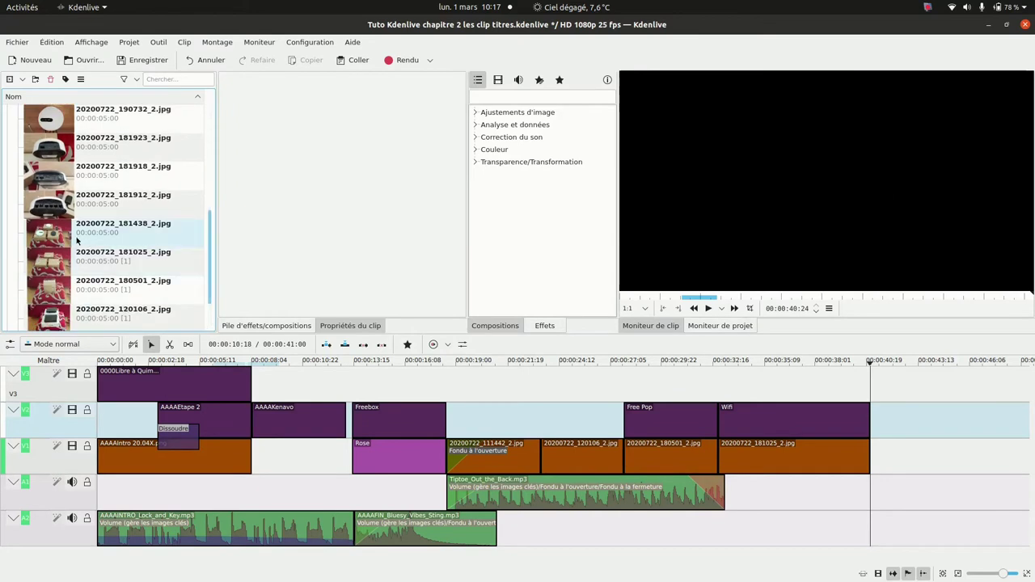
drag(55, 240, 862, 446)
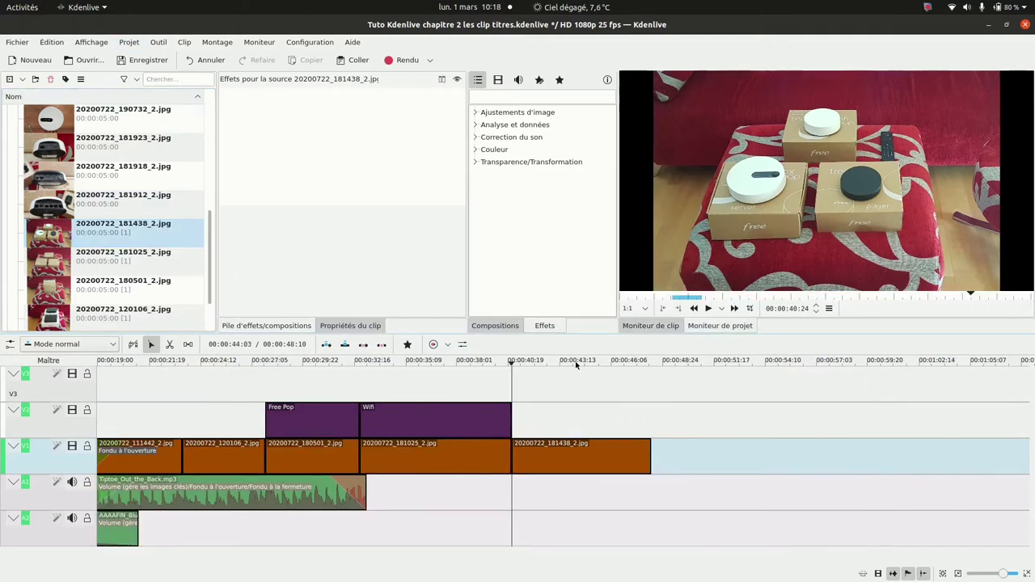
click(576, 365)
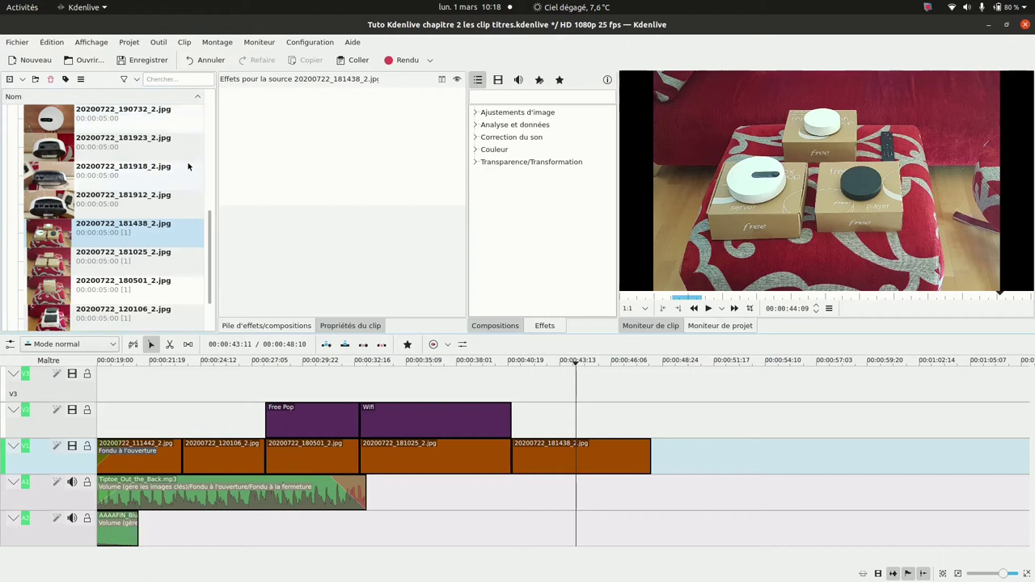
scroll(208, 179, up, 1)
scroll(208, 180, up, 3)
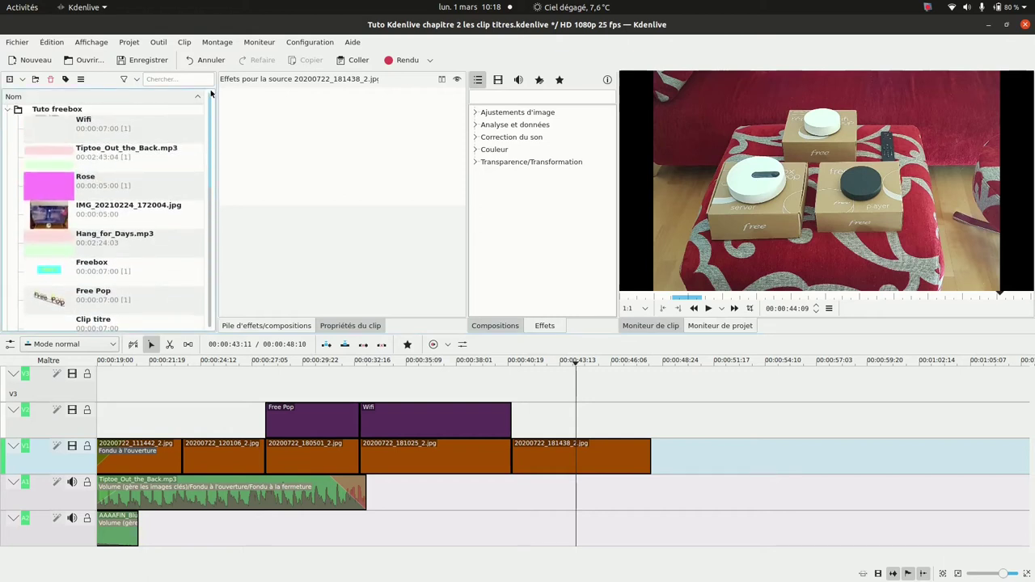
- Duplicate the Wifi title in the project bin and open the copy for editing with the background photo shown
click(61, 125)
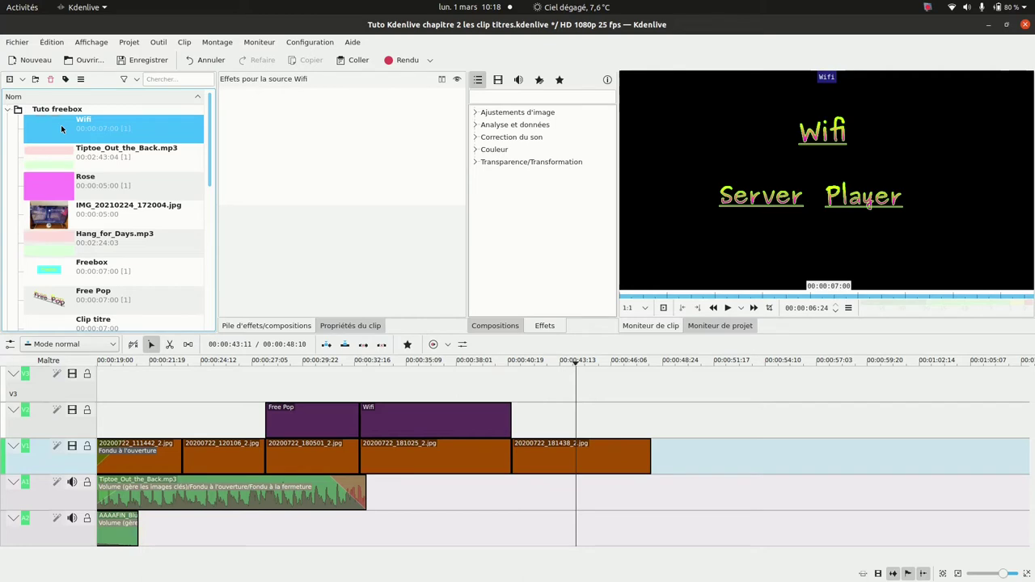
right_click(61, 124)
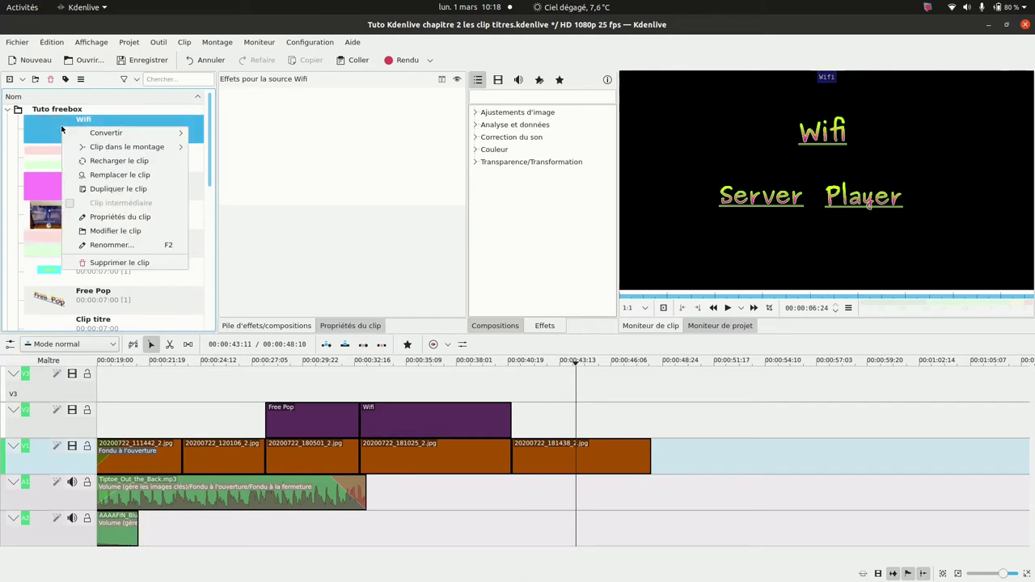
click(91, 192)
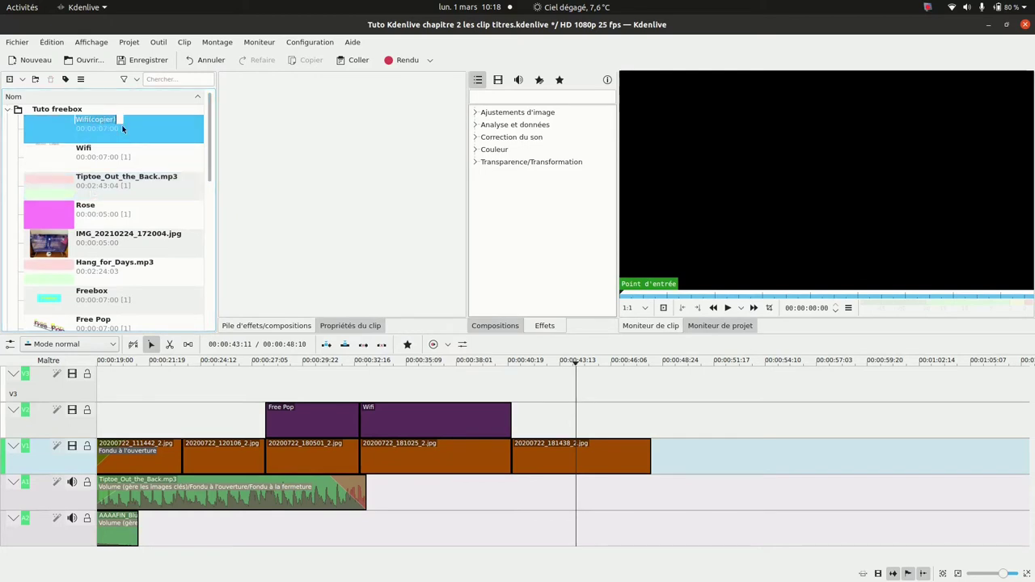
click(115, 124)
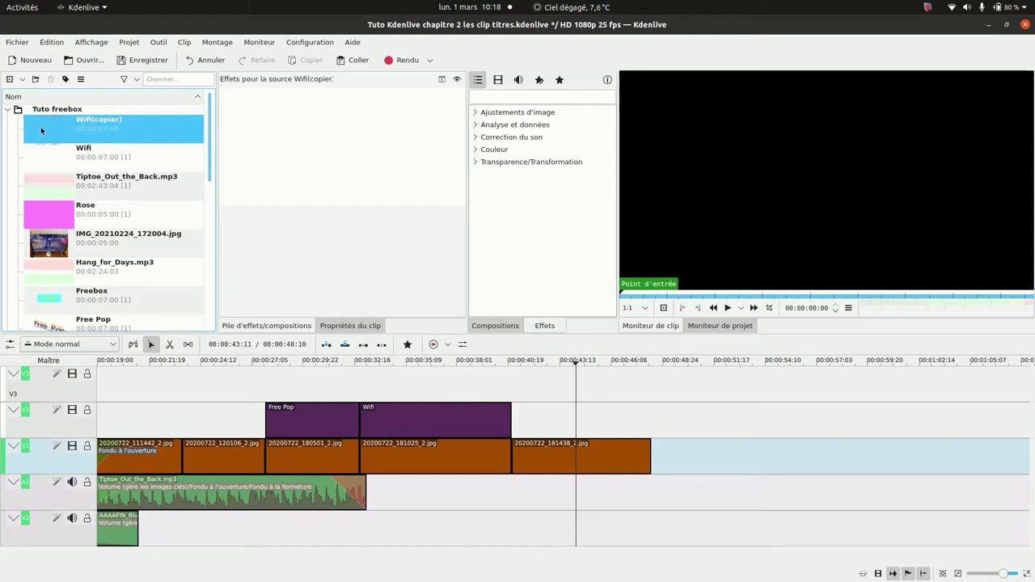
double_click(40, 126)
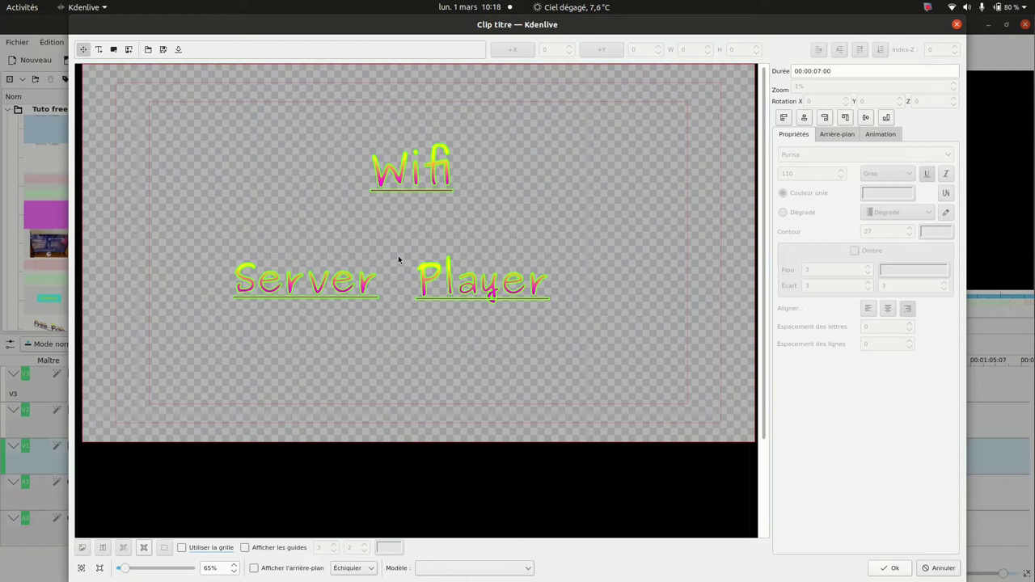
click(254, 569)
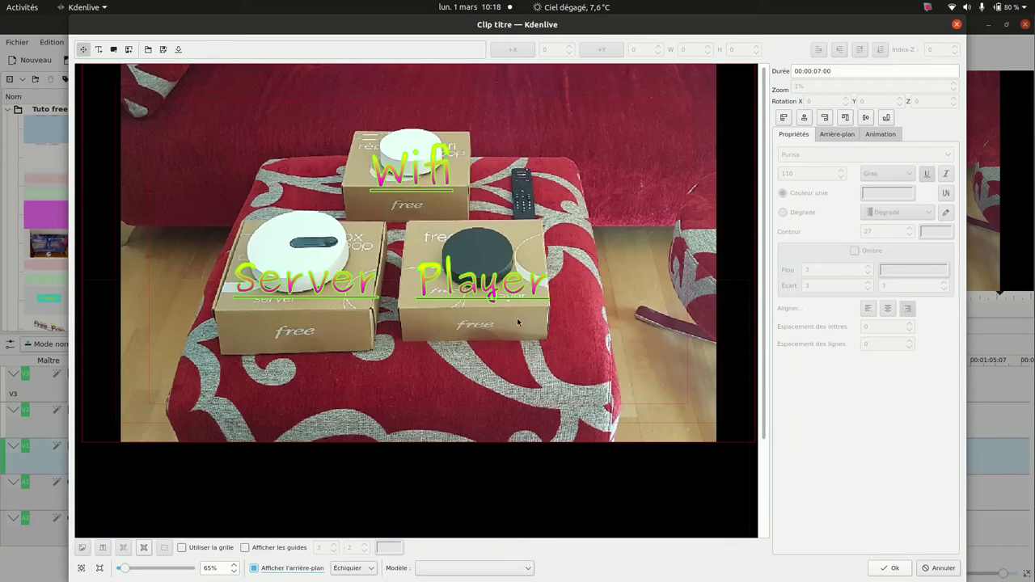
- Move the copy's animation start frame to about X -4, Y 699 and its end frame to about X 4, Y -917
click(875, 135)
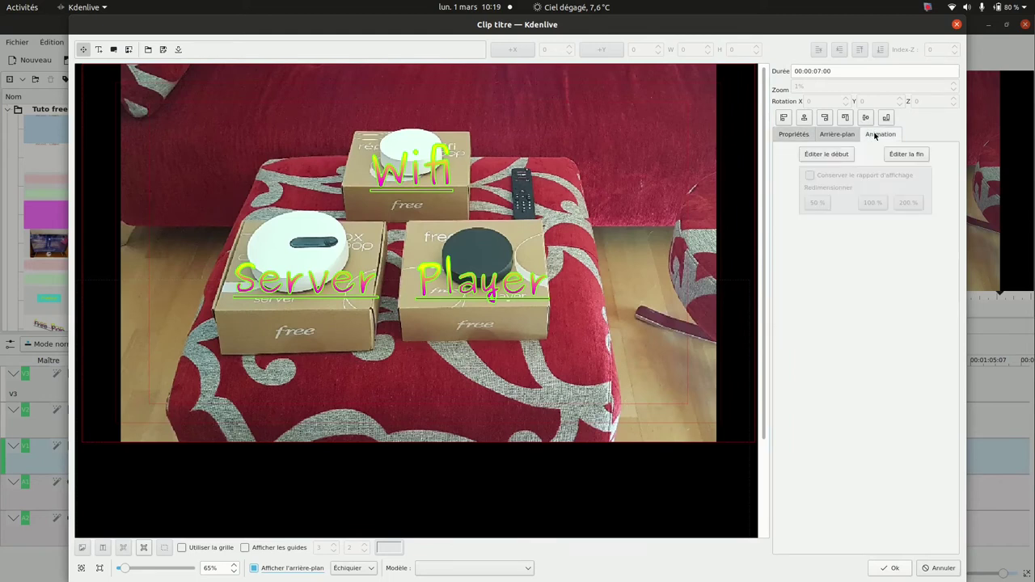
click(823, 154)
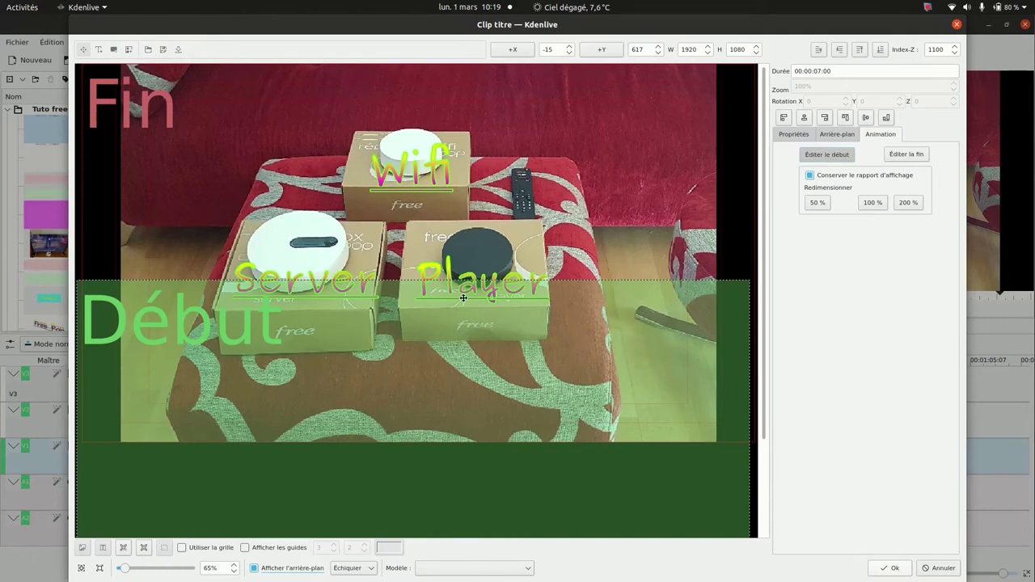
drag(465, 298, 476, 326)
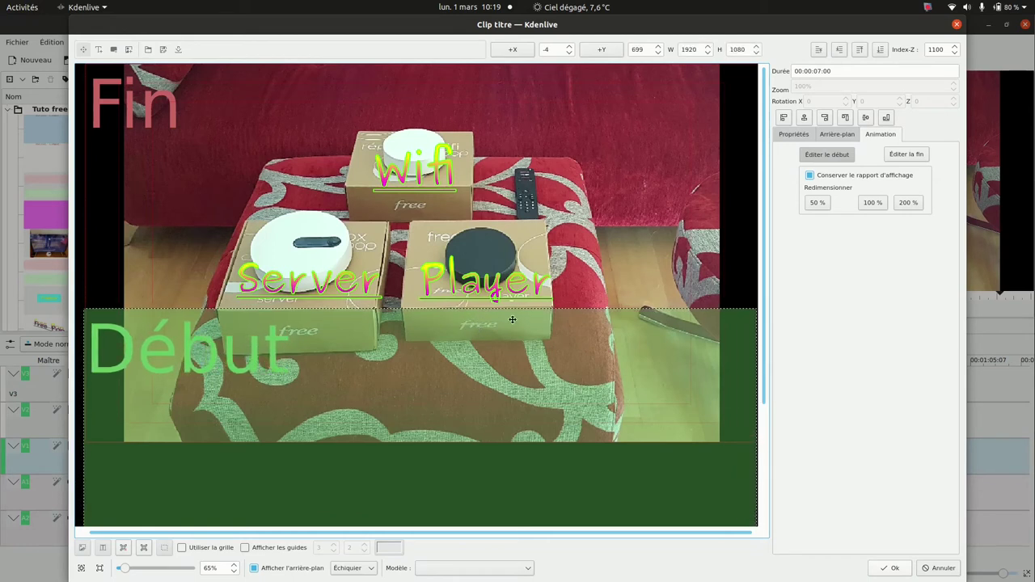
click(901, 155)
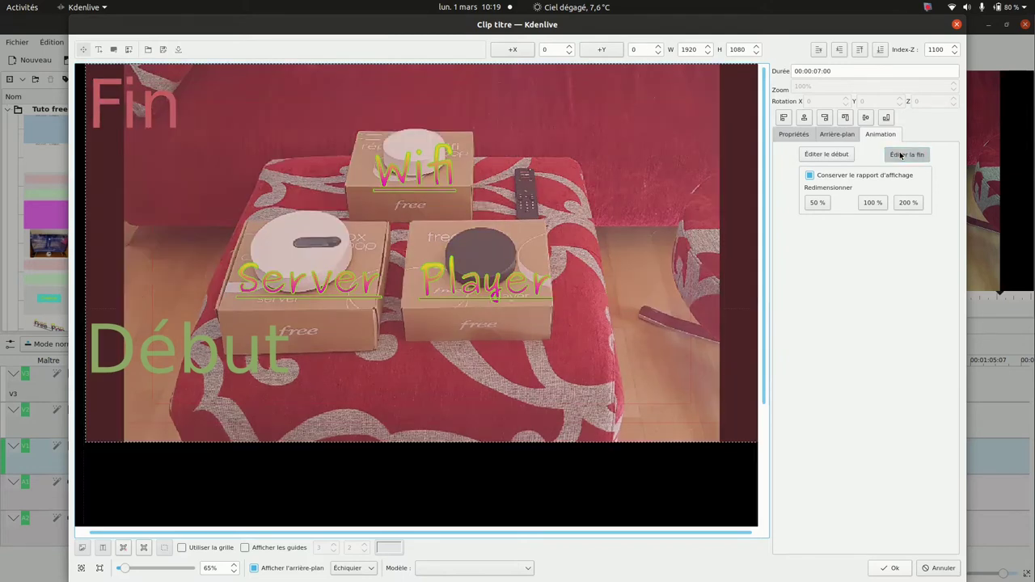
mouse_move(606, 106)
mouse_down()
mouse_move(543, 106)
mouse_move(593, 177)
mouse_move(604, 81)
mouse_move(581, 92)
mouse_move(589, 115)
mouse_move(582, 61)
mouse_move(606, 62)
mouse_move(616, 92)
mouse_move(605, 92)
mouse_up()
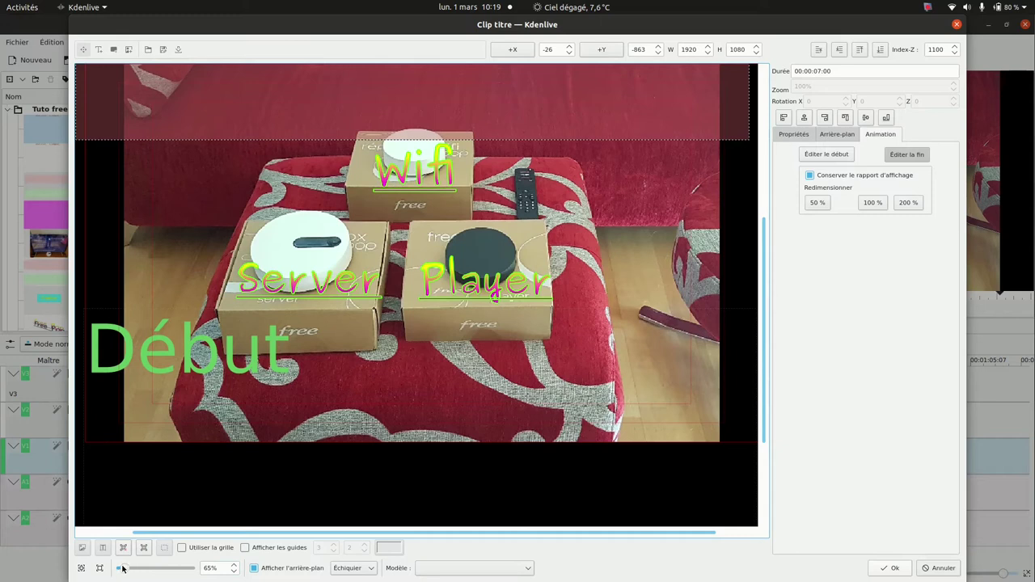
drag(122, 569, 122, 568)
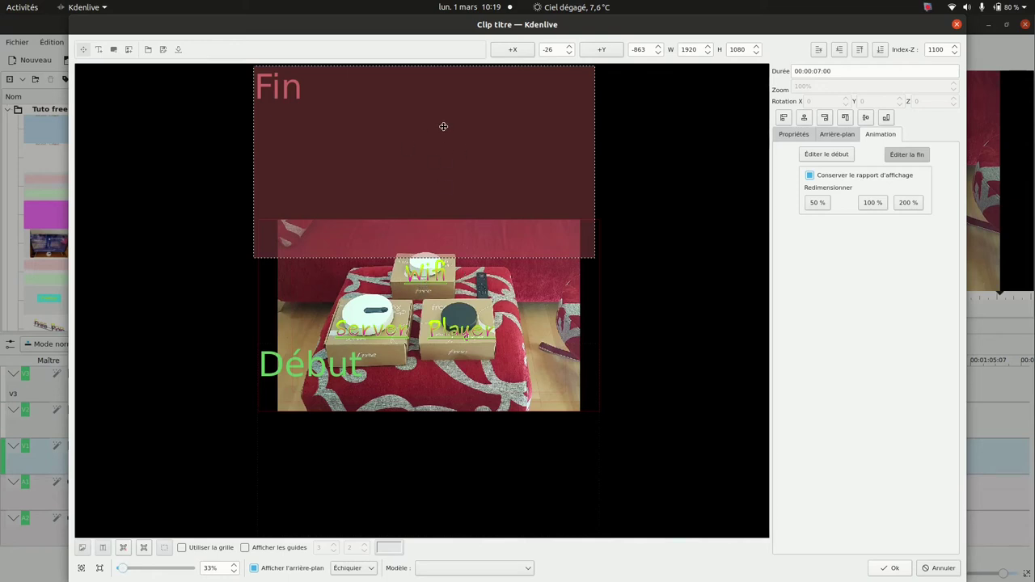
drag(386, 130, 358, 122)
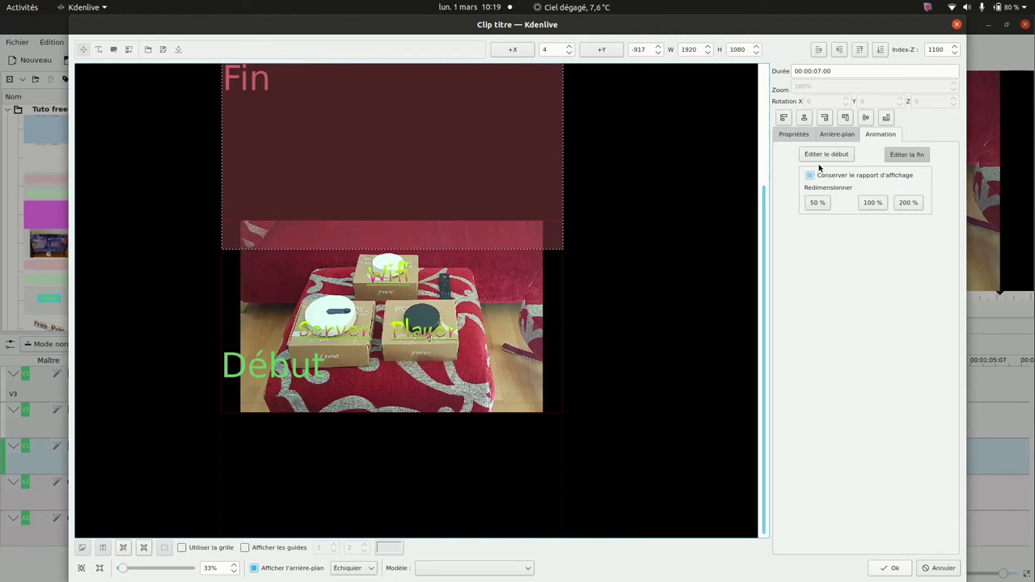
- Readjust the animation start frame to about X 44, Y 714 and validate the title
click(820, 156)
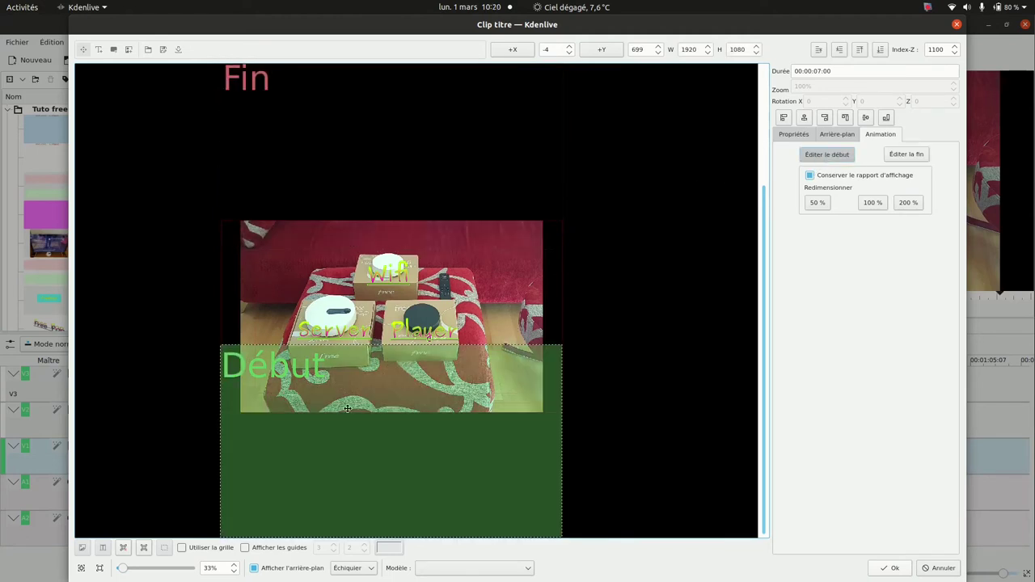
mouse_move(351, 412)
mouse_down()
mouse_move(372, 412)
mouse_move(331, 413)
mouse_move(368, 414)
mouse_move(359, 413)
mouse_up()
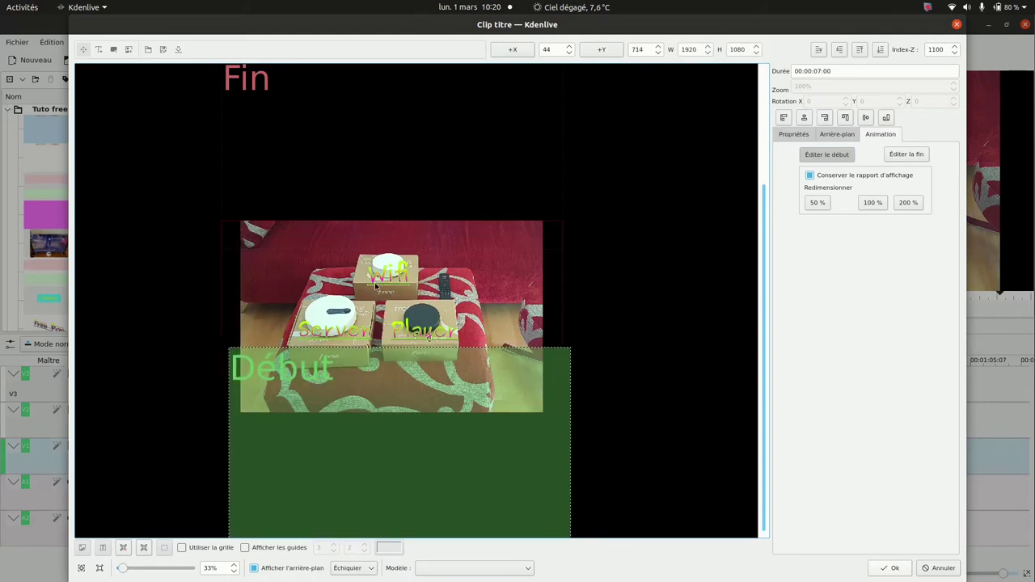
click(899, 158)
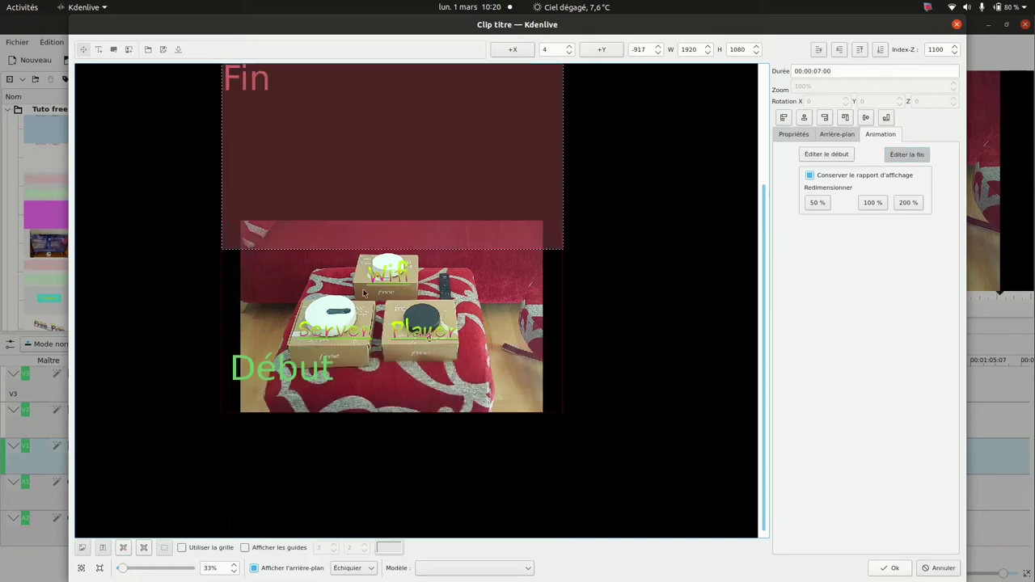
click(890, 568)
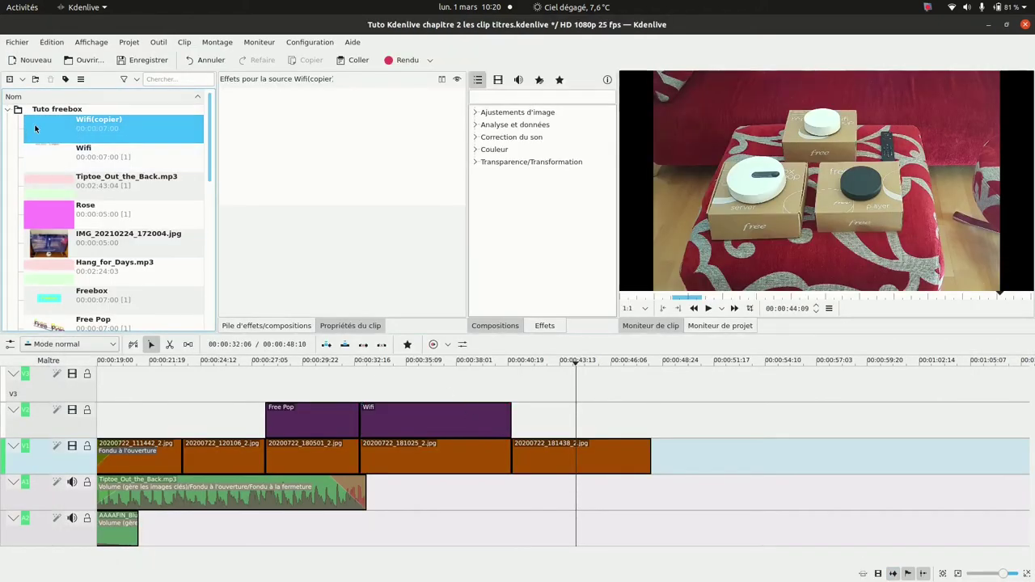
- Place the Wifi(copier) title on track V2 directly after Wifi and extend it to the end of 20200722_181438_2.jpg
drag(35, 128, 510, 421)
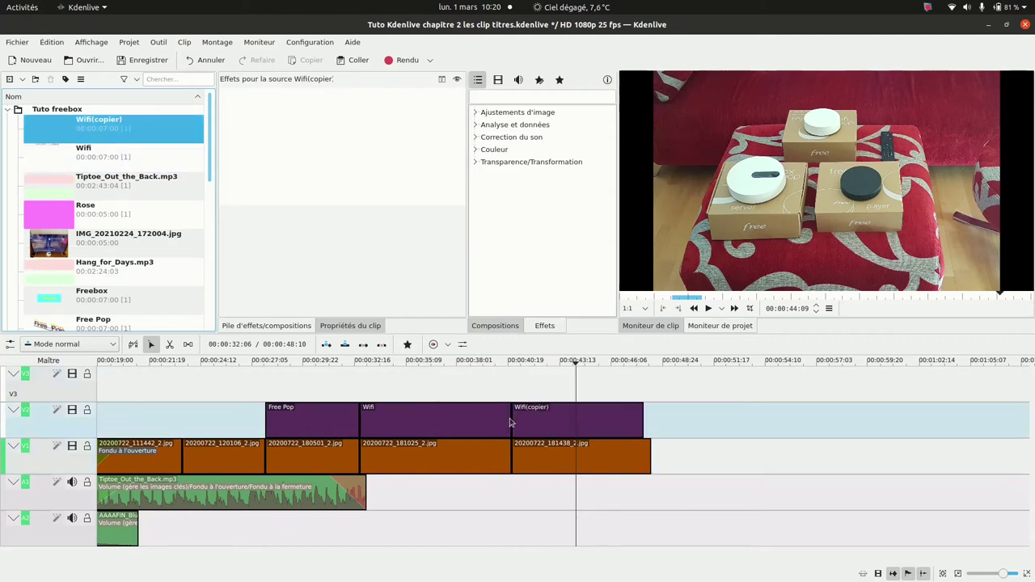
drag(642, 417, 650, 416)
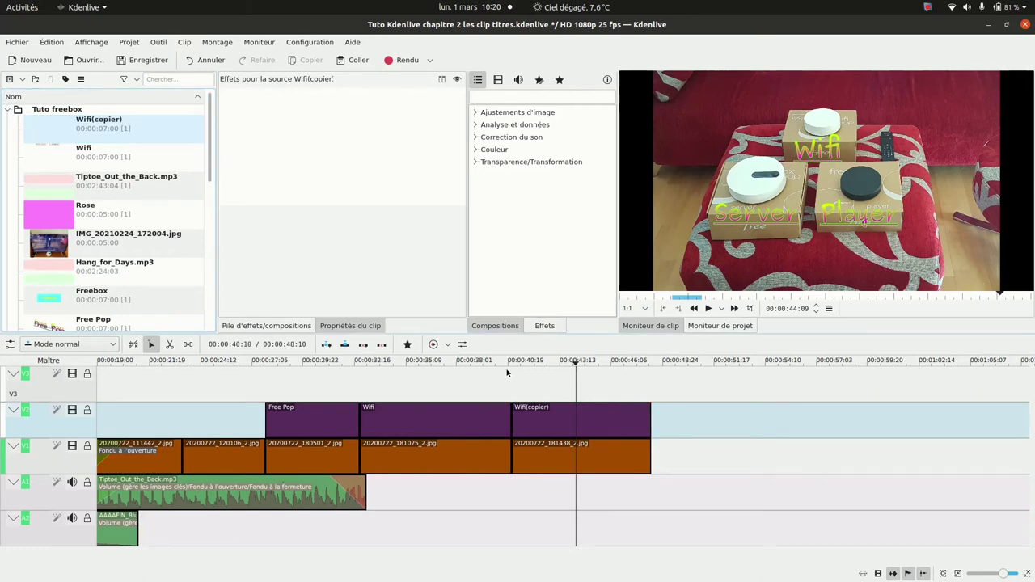
- Preview the two animated Wifi titles by playing the timeline from about 00:00:38:13
click(465, 363)
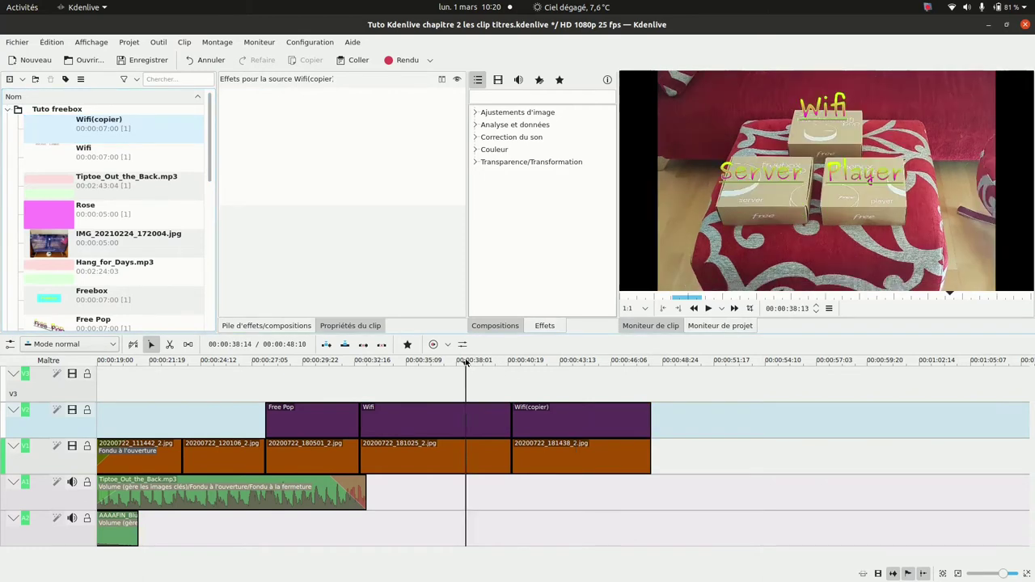
click(709, 309)
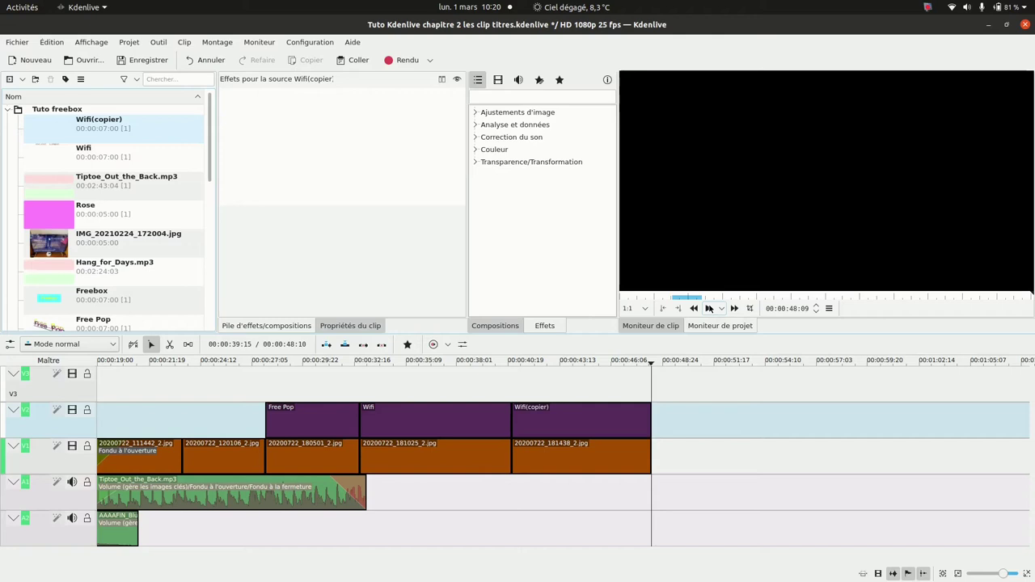
click(710, 308)
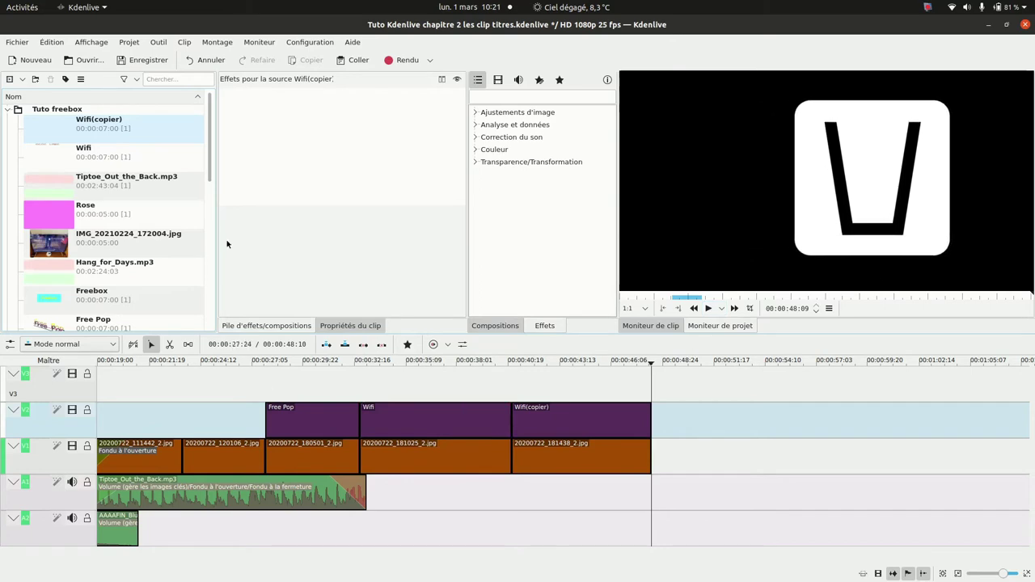
- Add 20200722_181912_2.jpg to track V1 after 20200722_181438_2.jpg, ending at about 00:00:55:19, and move the playhead to 00:00:51:05
drag(211, 120, 209, 227)
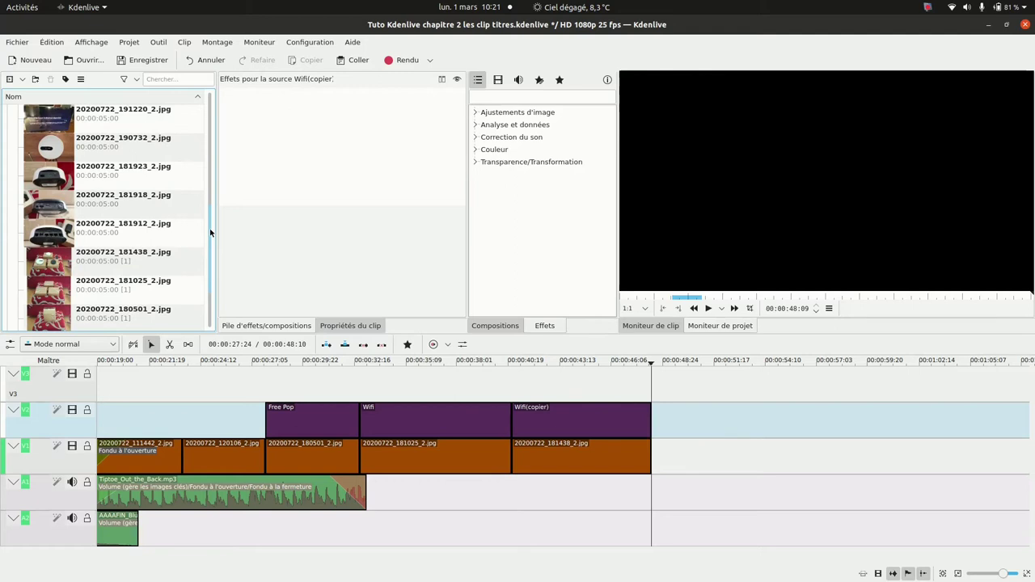
drag(41, 234, 641, 450)
drag(745, 460, 789, 460)
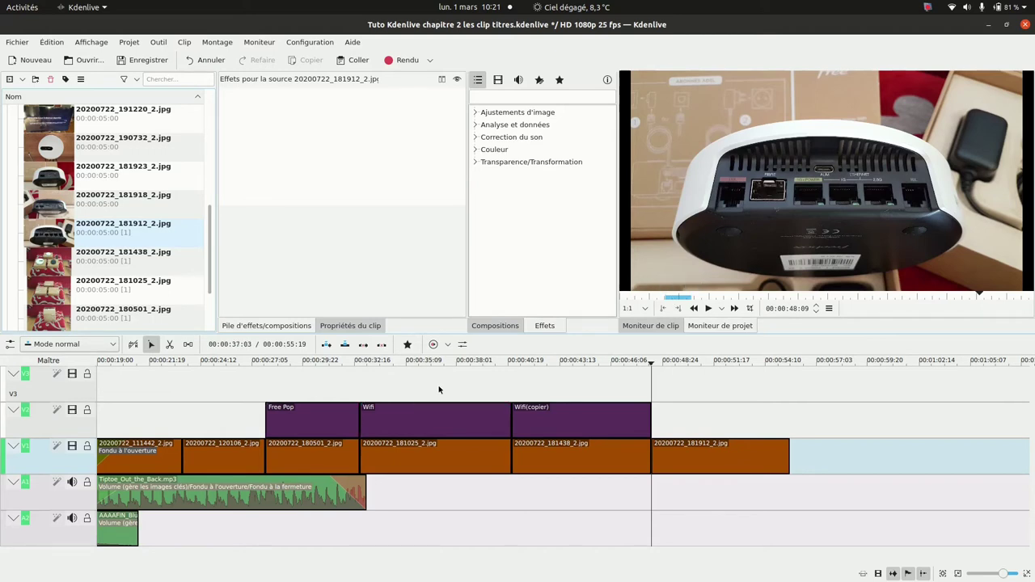
click(705, 363)
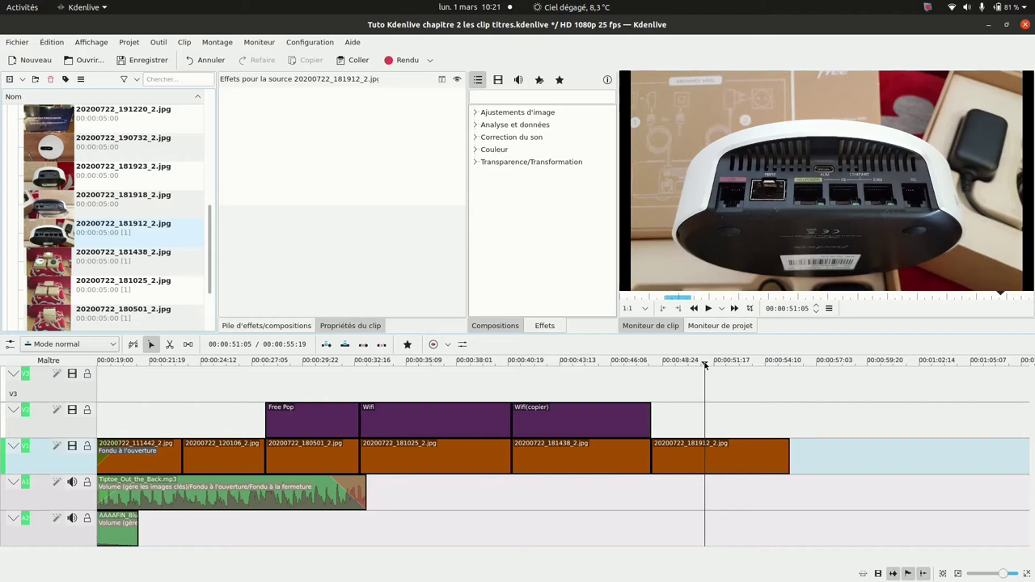
- Create a title clip over the background photo with the gradient-filled text Server, placed at about X 716, Y 623
click(128, 42)
click(153, 99)
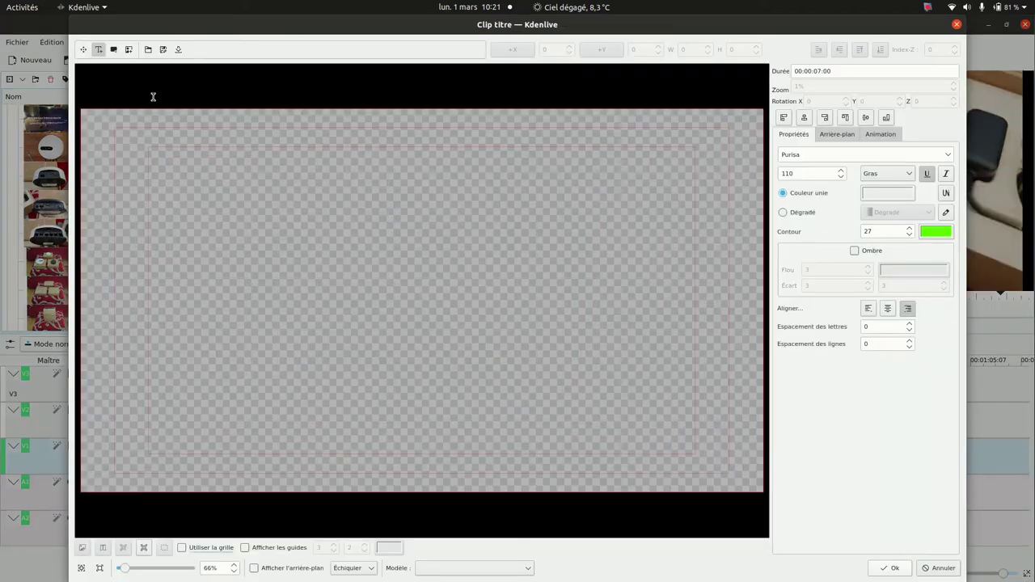
click(255, 568)
click(302, 356)
text(Server)
click(783, 211)
drag(429, 372, 466, 371)
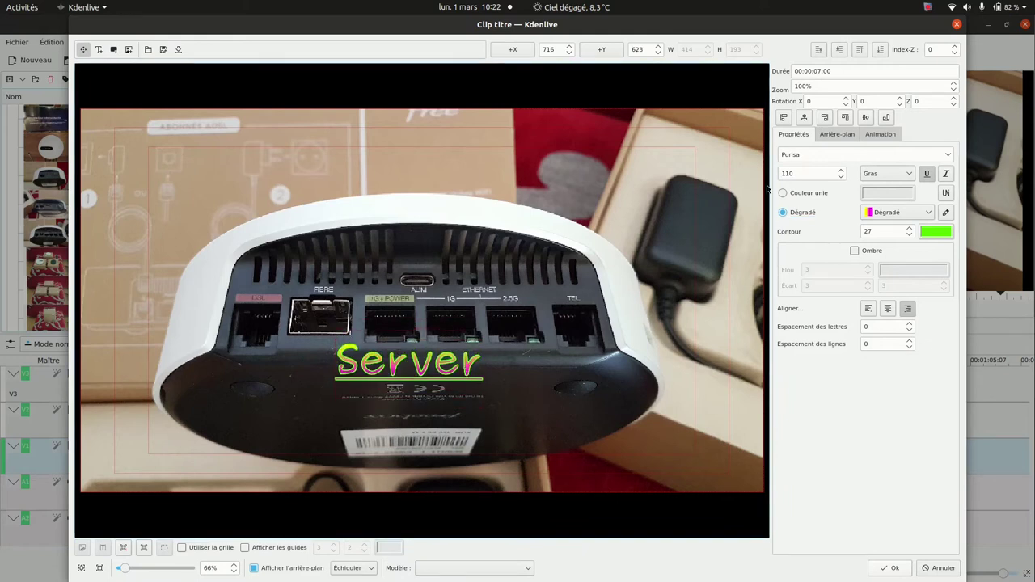
- Set the Server title's animation start frame to about X 680, Y 615
click(875, 135)
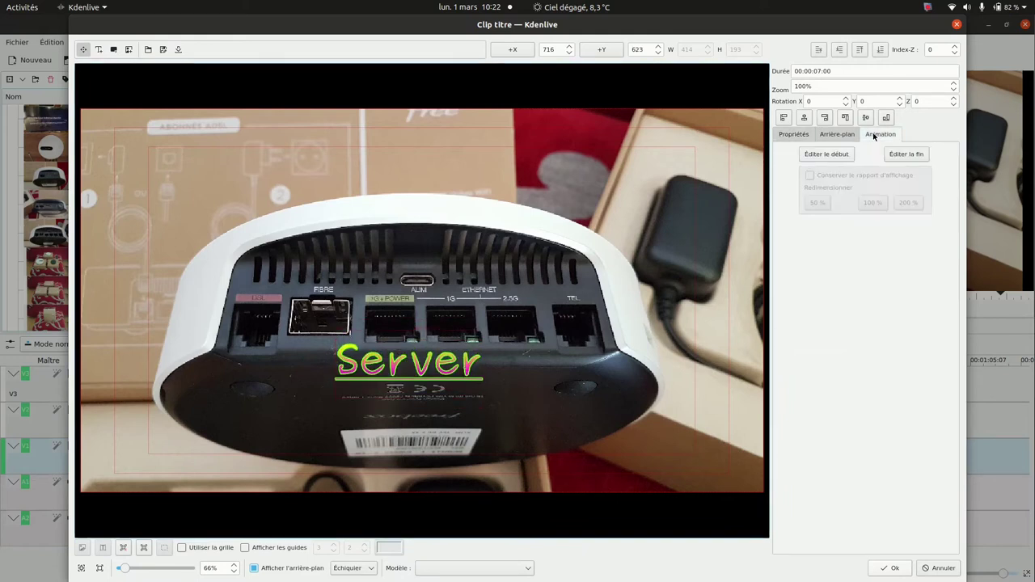
click(831, 156)
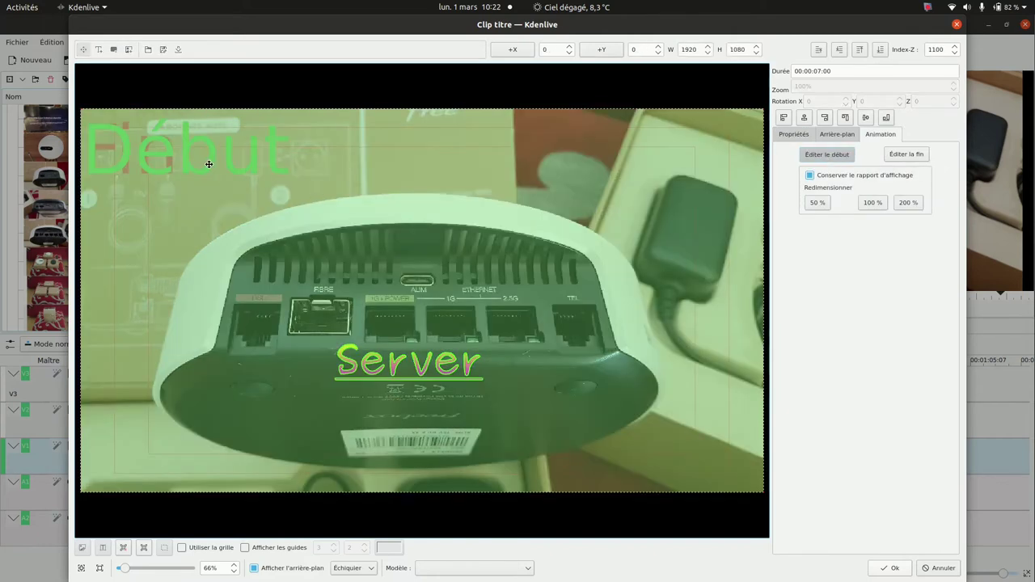
drag(208, 164, 445, 408)
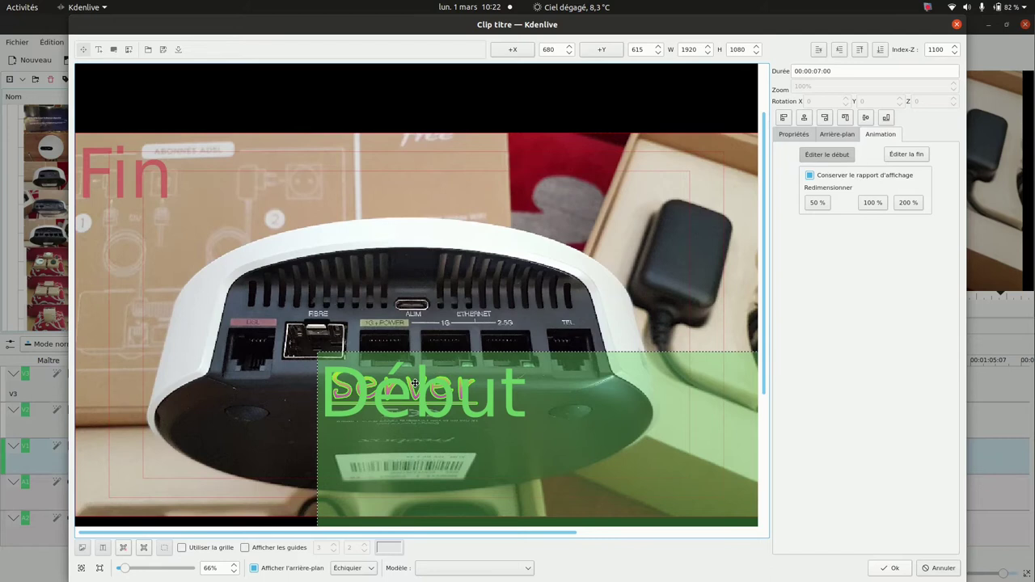
- Move the Server title's animation end frame to about X -768, Y -287 and validate the title
click(907, 155)
drag(249, 213, 174, 151)
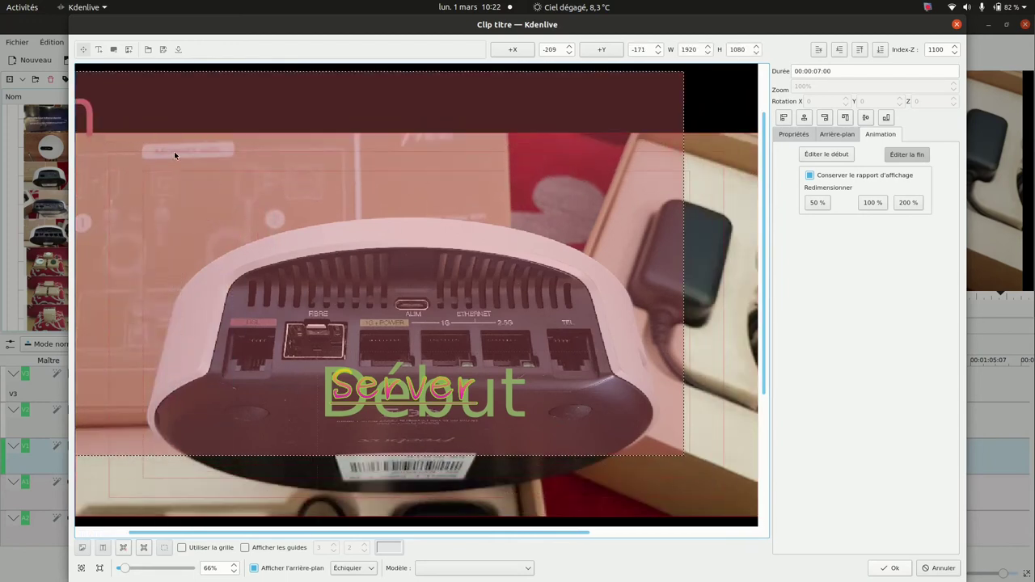
drag(449, 271, 252, 227)
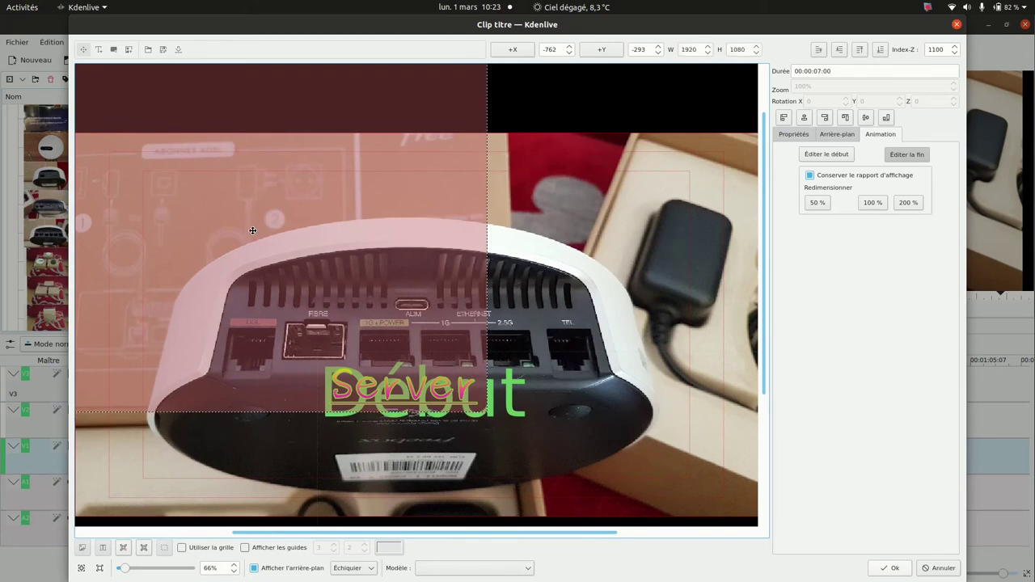
drag(351, 292, 348, 296)
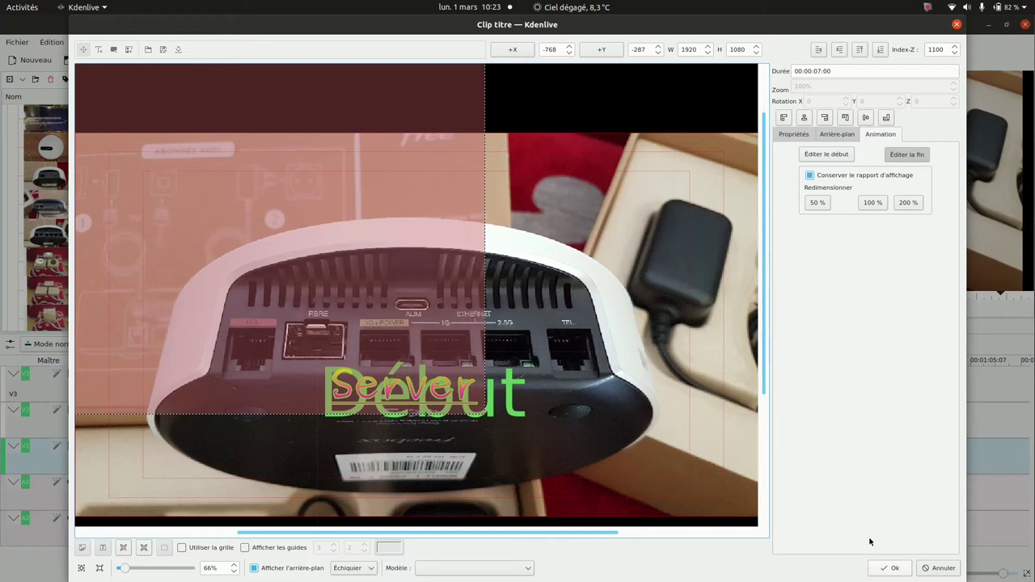
click(889, 568)
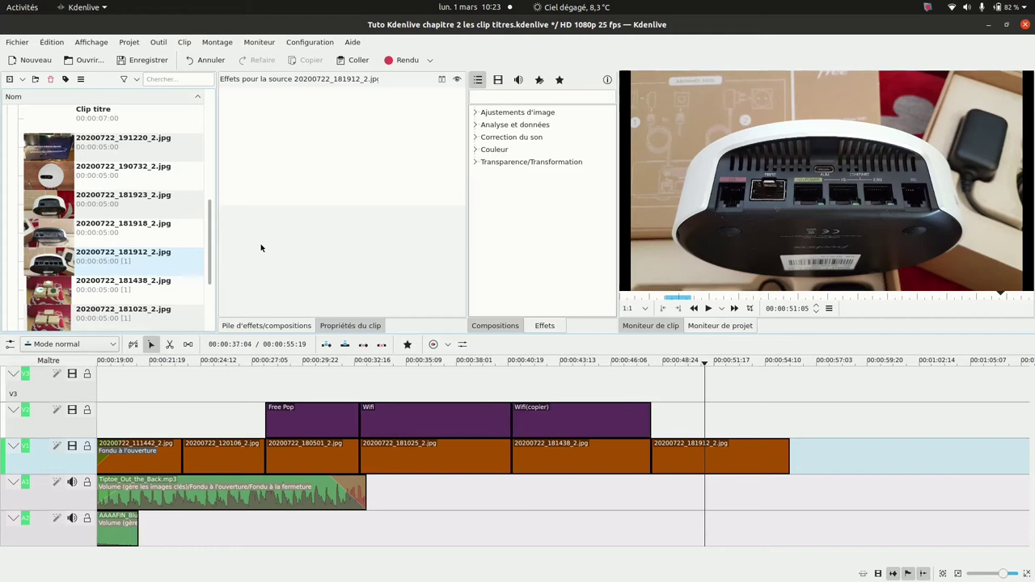
- Place the Server title on track V2 above 20200722_181912_2.jpg, matching the photo's length, and play the timeline from about 00:00:47:00
drag(210, 223, 207, 156)
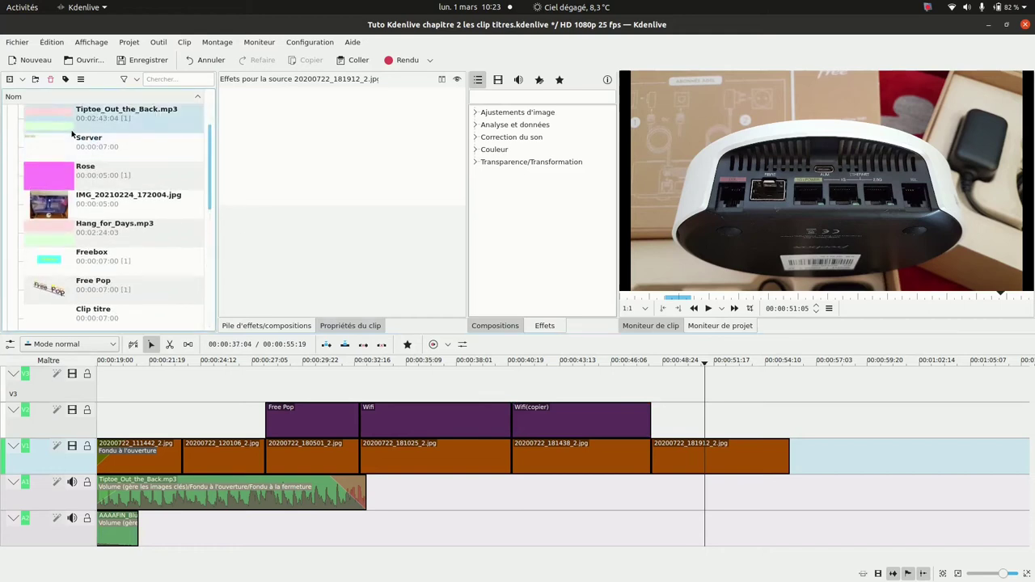
click(45, 142)
drag(135, 170, 636, 434)
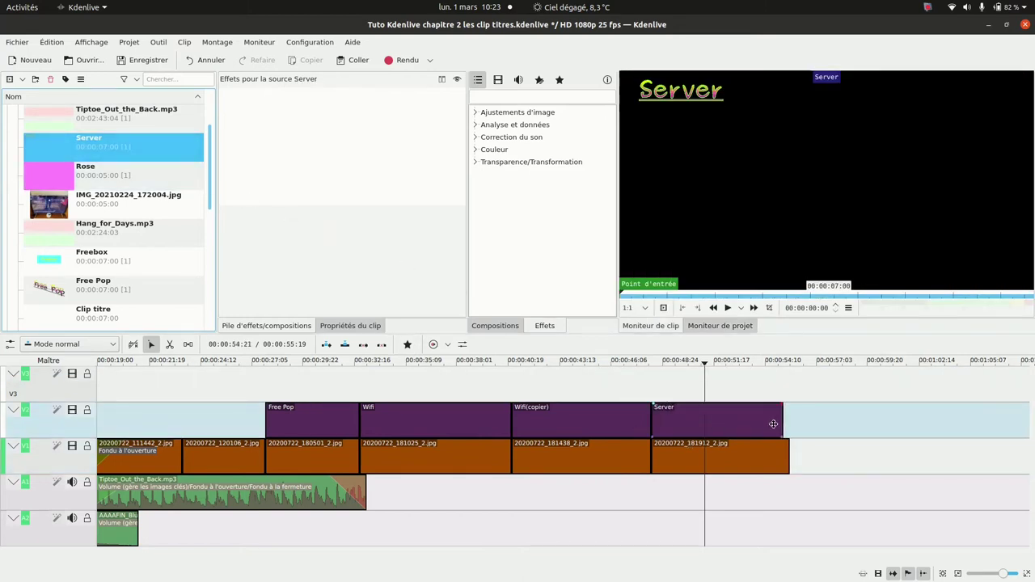
click(626, 363)
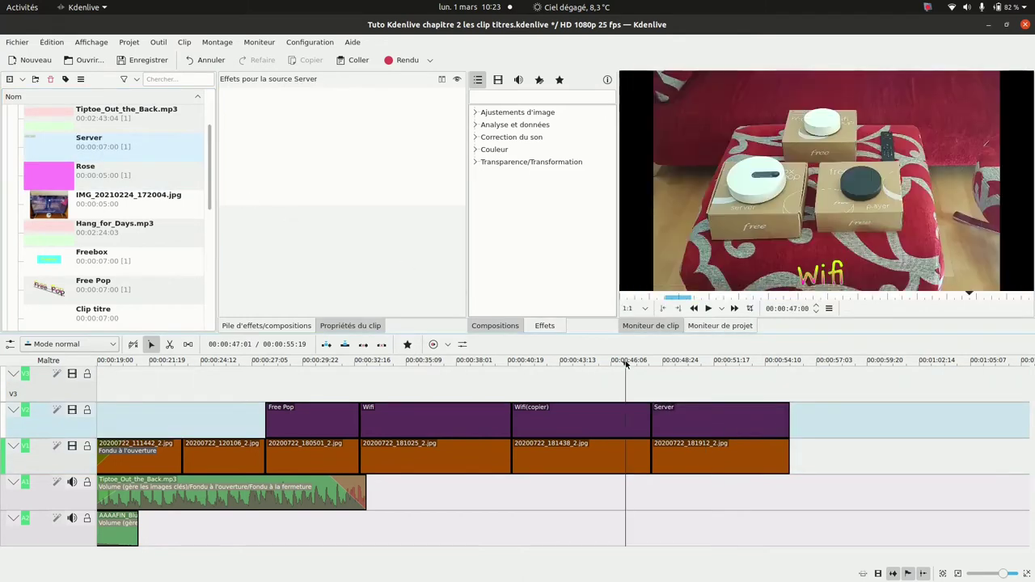
click(708, 308)
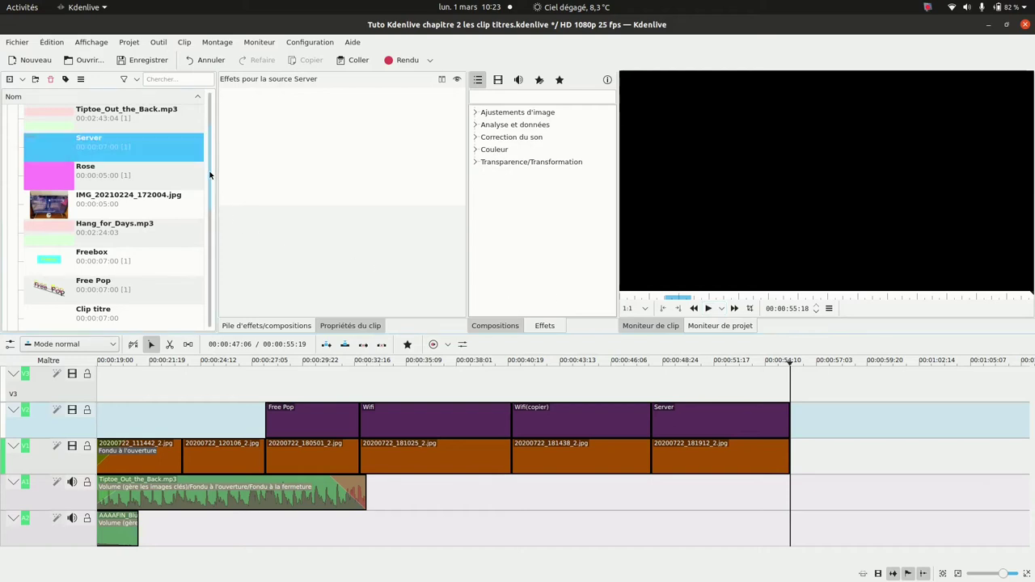
- Add 20200722_181918_2.jpg to track V1 after 20200722_181912_2.jpg and extend it to end at about 00:01:03:06
scroll(202, 206, down, 1)
scroll(202, 218, down, 1)
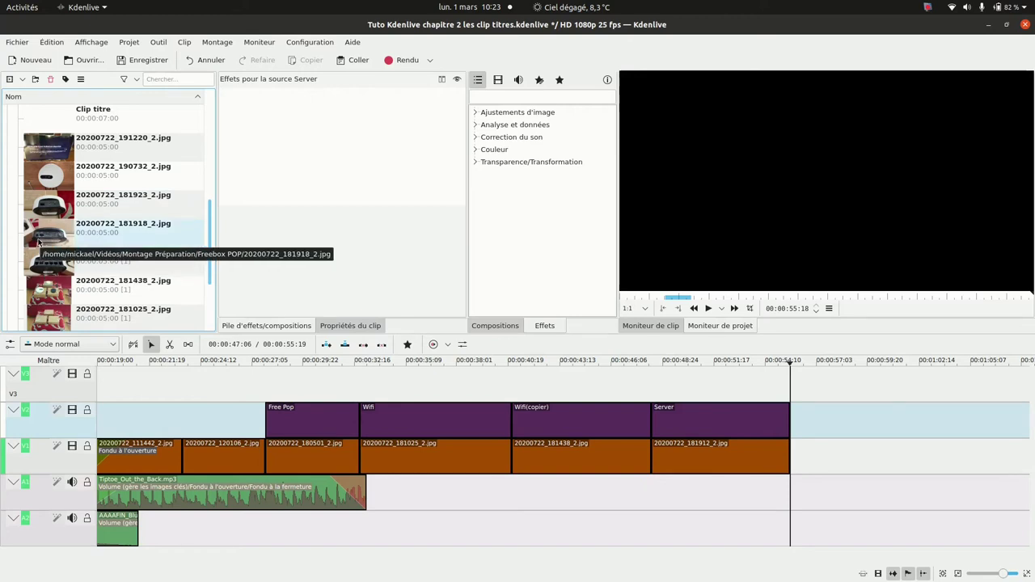
click(38, 242)
drag(50, 247, 779, 460)
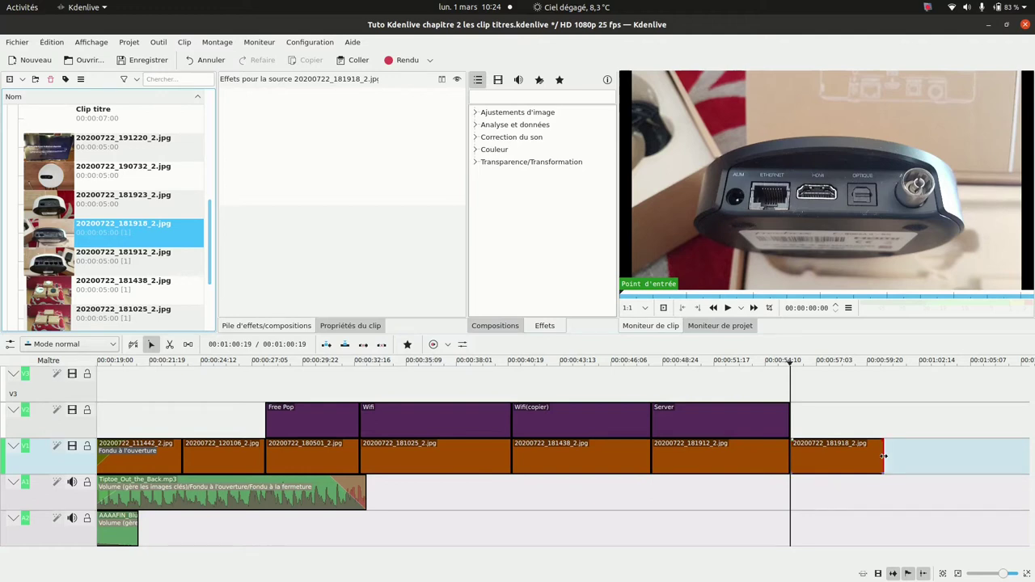
drag(884, 457, 931, 453)
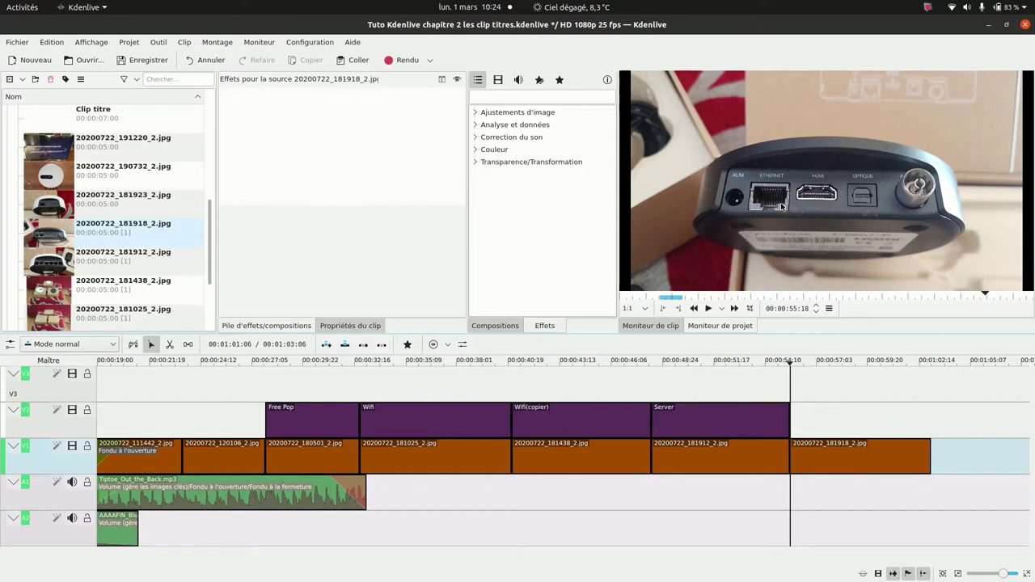
- Create a title clip over the background photo at 00:00:58:02 with the gradient-filled text Player, placed at about X 753, Y 583
click(835, 362)
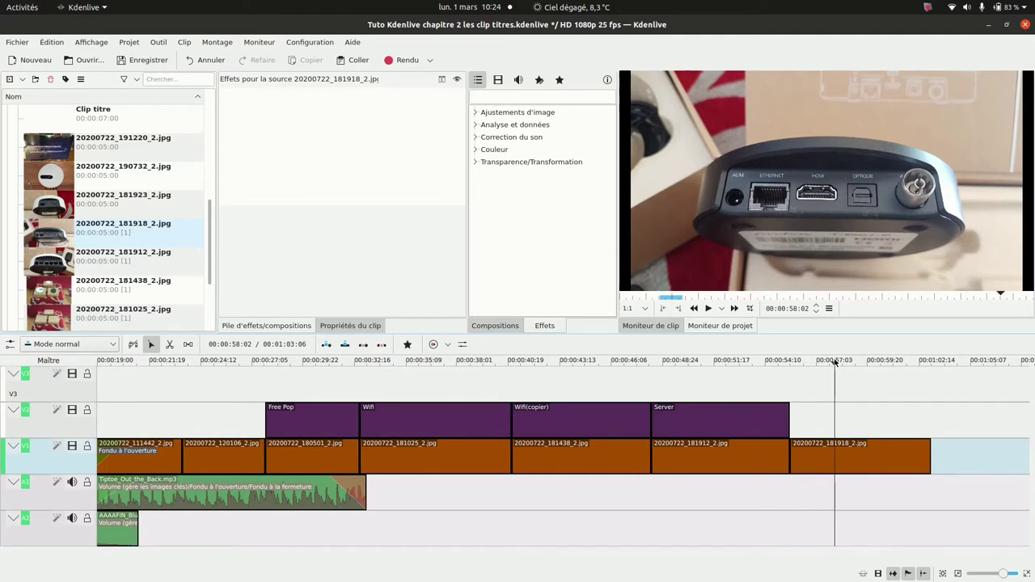
click(131, 45)
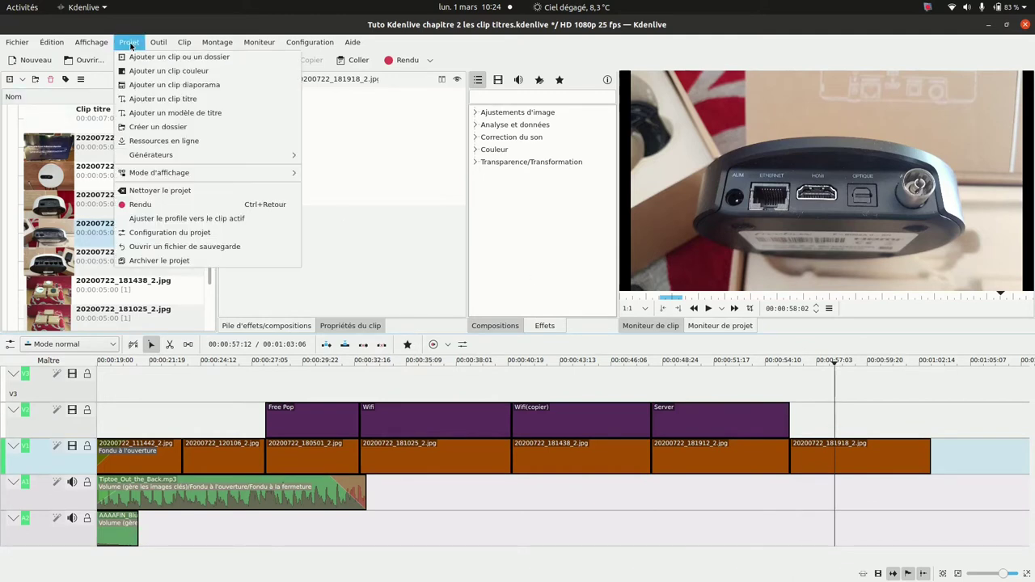
click(140, 100)
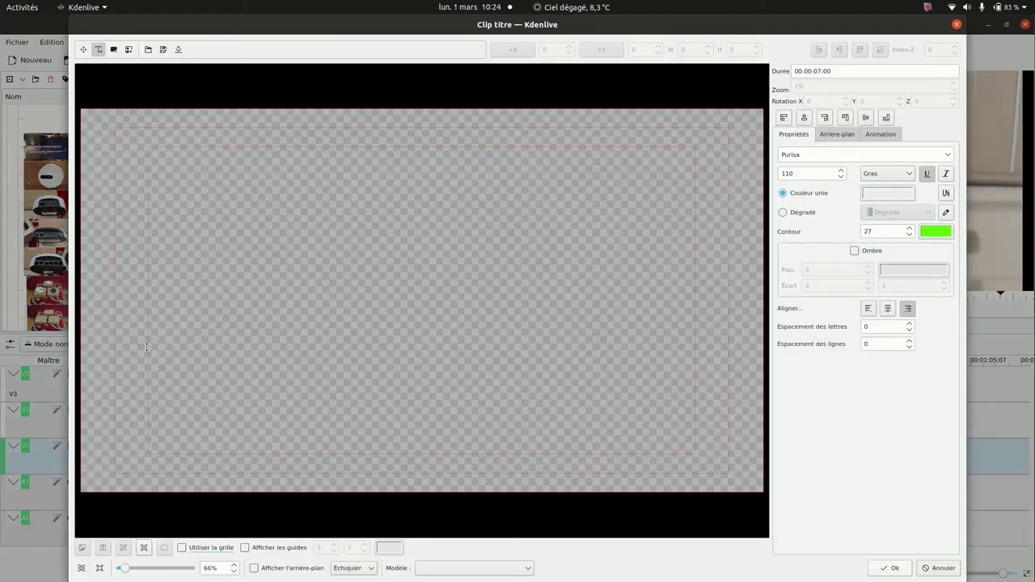
click(255, 569)
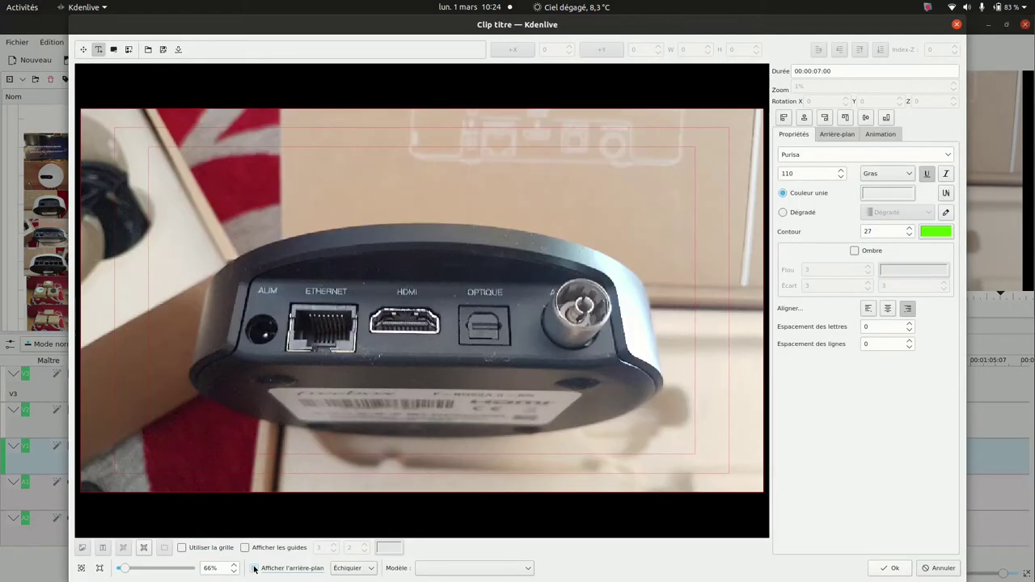
click(339, 354)
text(Player)
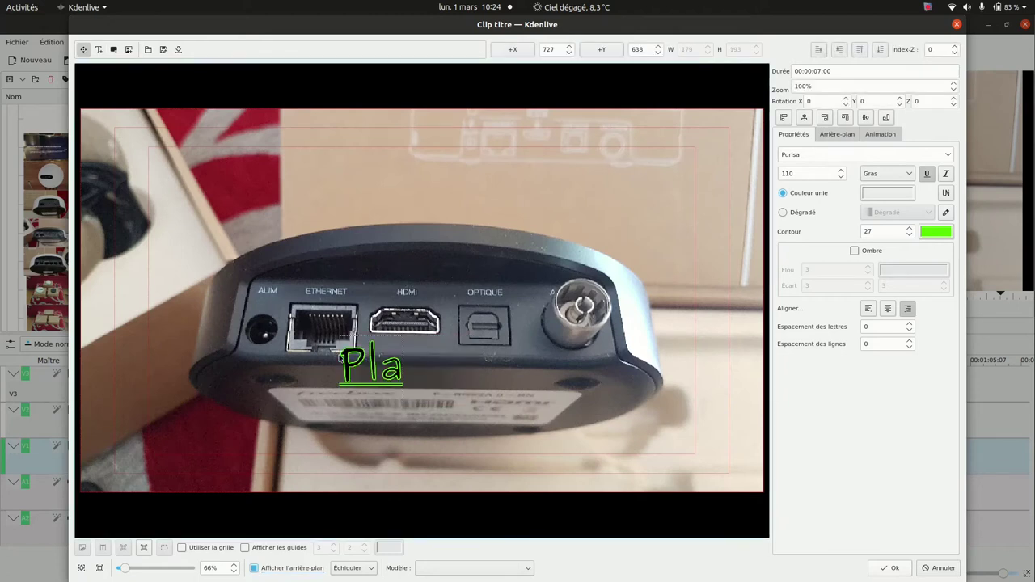
click(443, 388)
drag(430, 382, 424, 358)
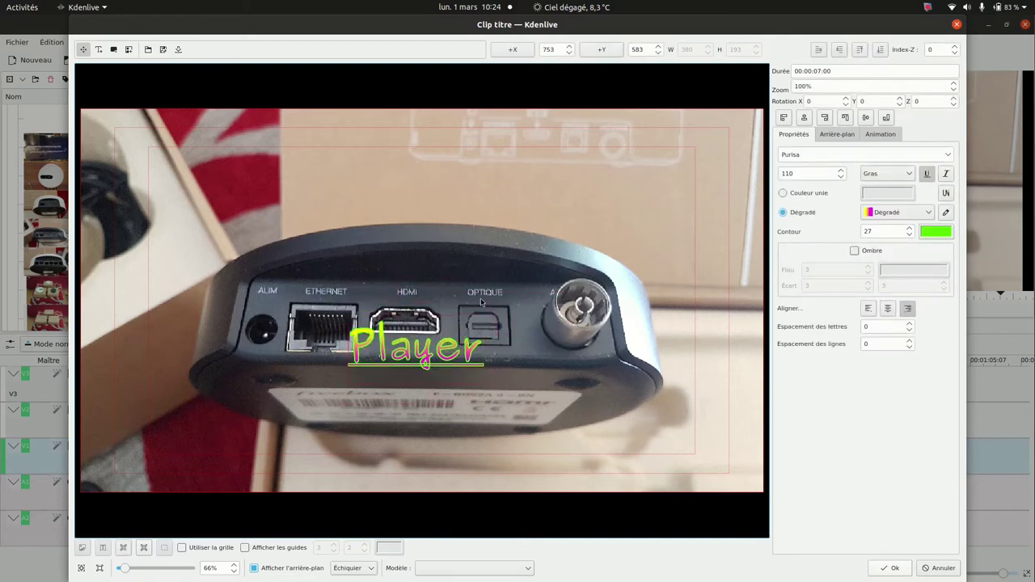
- Open the Player title's animation start frame for editing
click(877, 136)
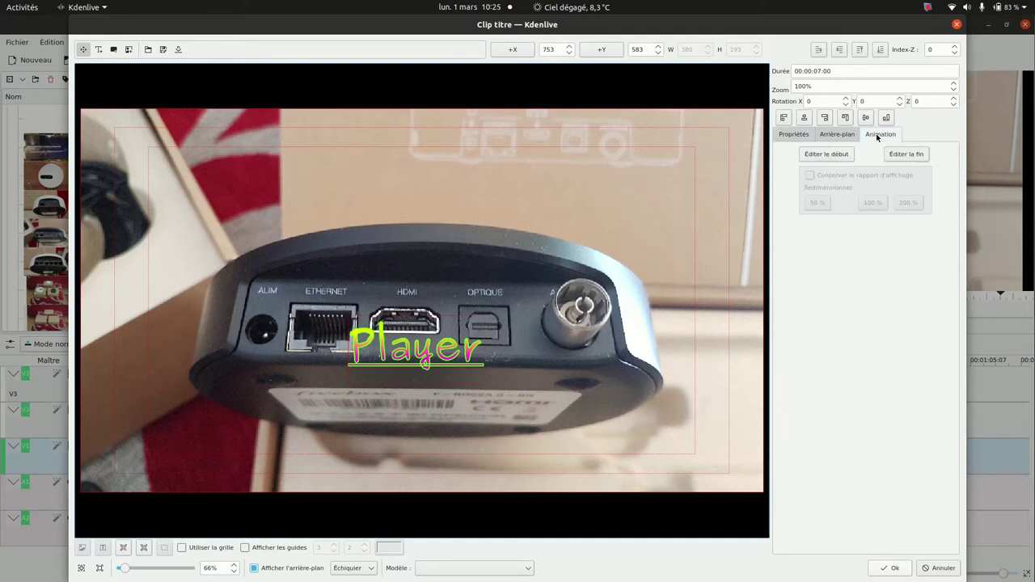
click(824, 157)
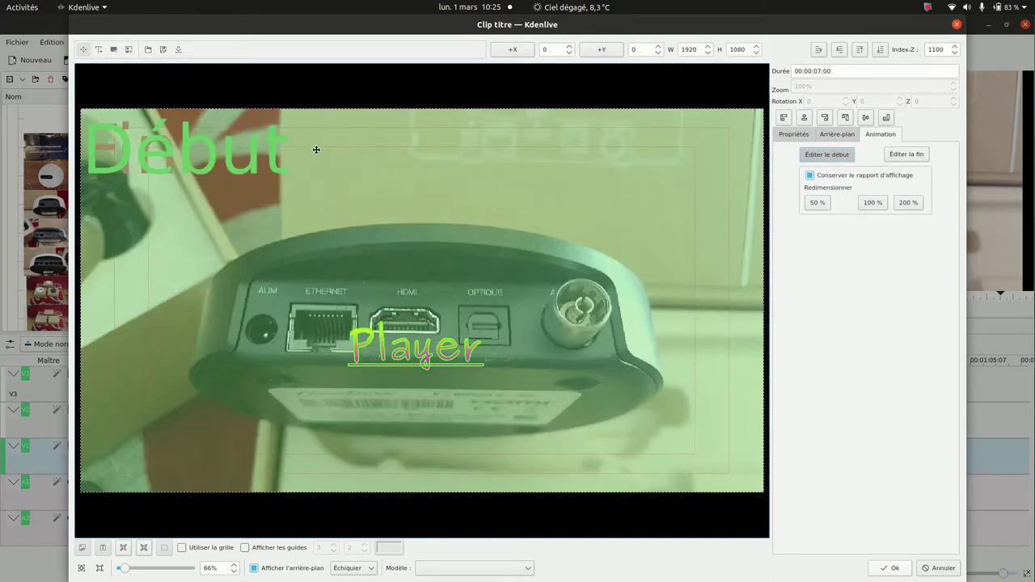
- Shrink the title animation's start frame to 50% and position it at about X 739, Y 595 over the Player text
drag(316, 150, 557, 308)
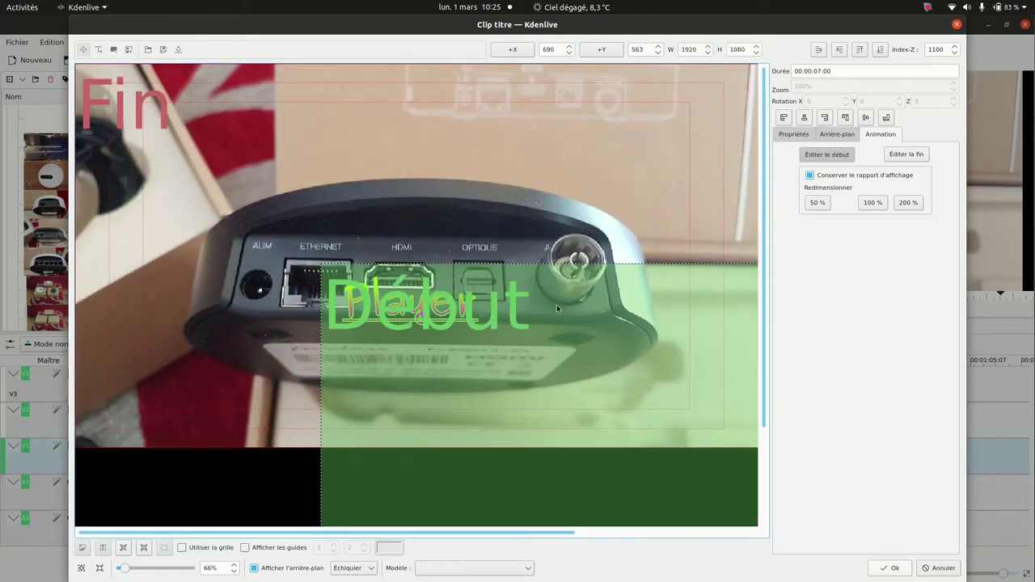
click(819, 203)
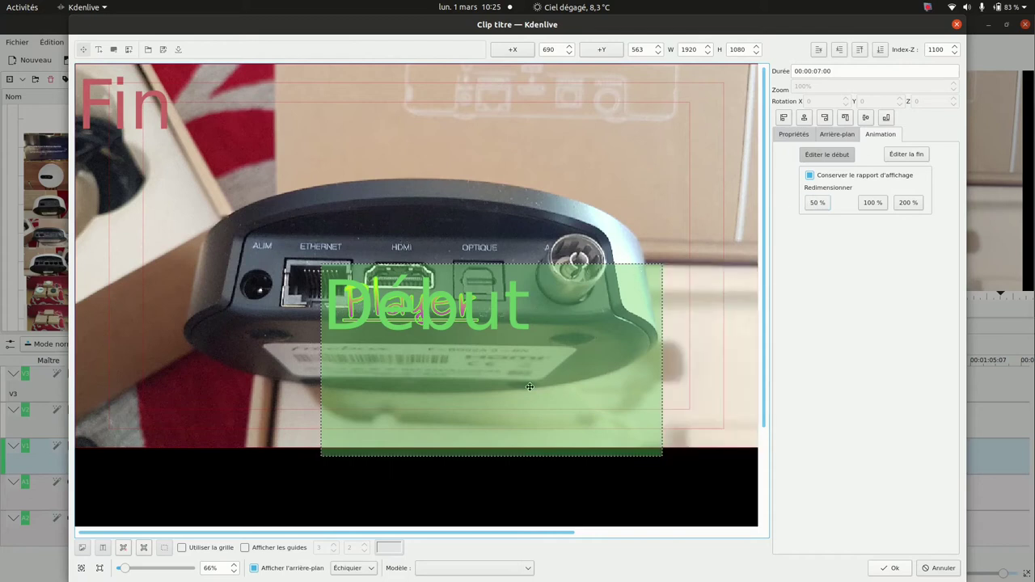
mouse_move(578, 324)
mouse_down()
mouse_move(582, 209)
mouse_move(610, 210)
mouse_move(619, 332)
mouse_move(580, 321)
mouse_move(589, 336)
mouse_up()
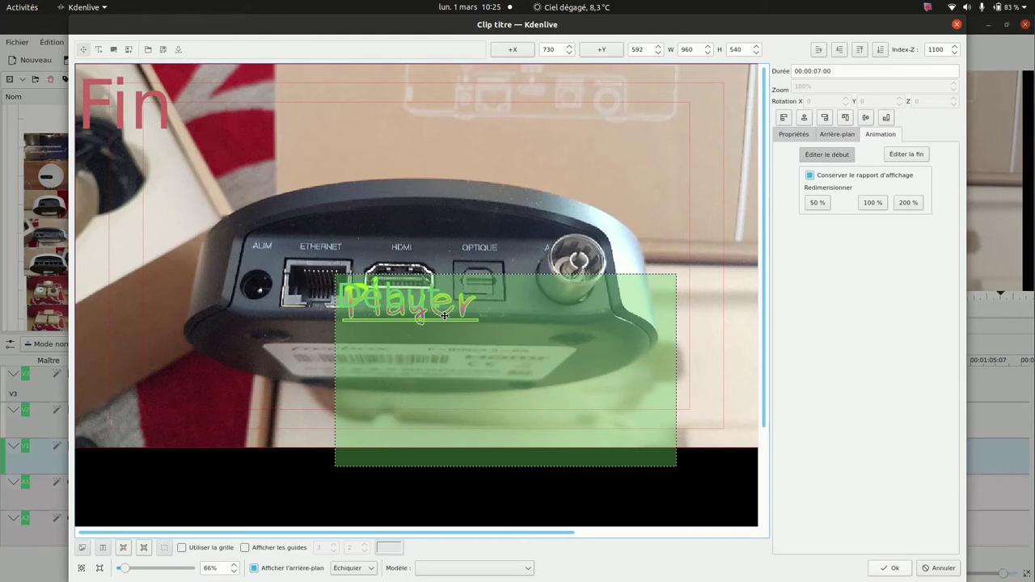
mouse_move(582, 343)
mouse_down()
mouse_move(628, 364)
mouse_move(725, 344)
mouse_move(722, 354)
mouse_move(596, 357)
mouse_move(580, 353)
mouse_move(583, 345)
mouse_up()
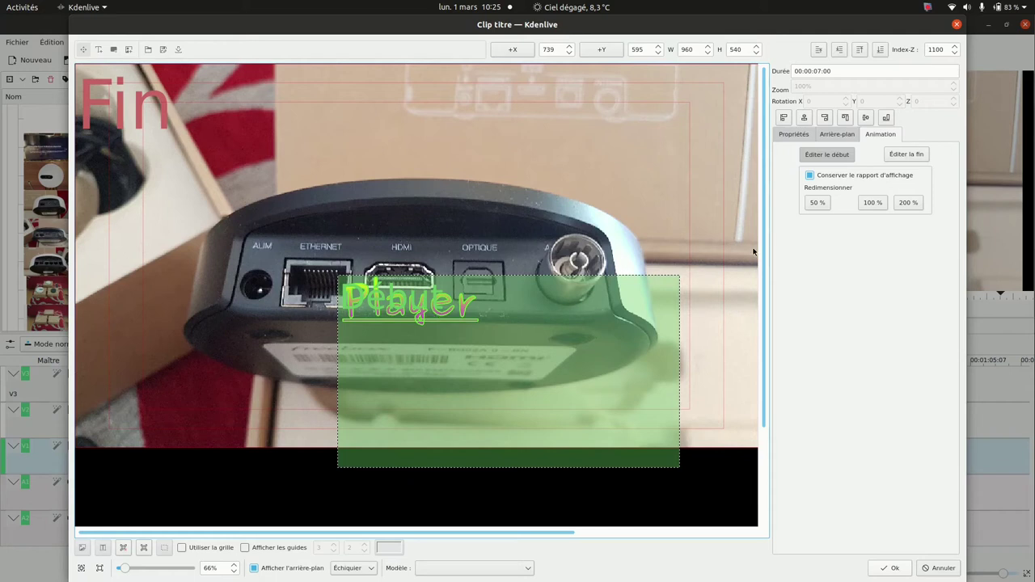
- Enlarge the animation's end frame to 200% and move it to about X -2622, Y -1344, overlapping the upper part of the image
click(917, 158)
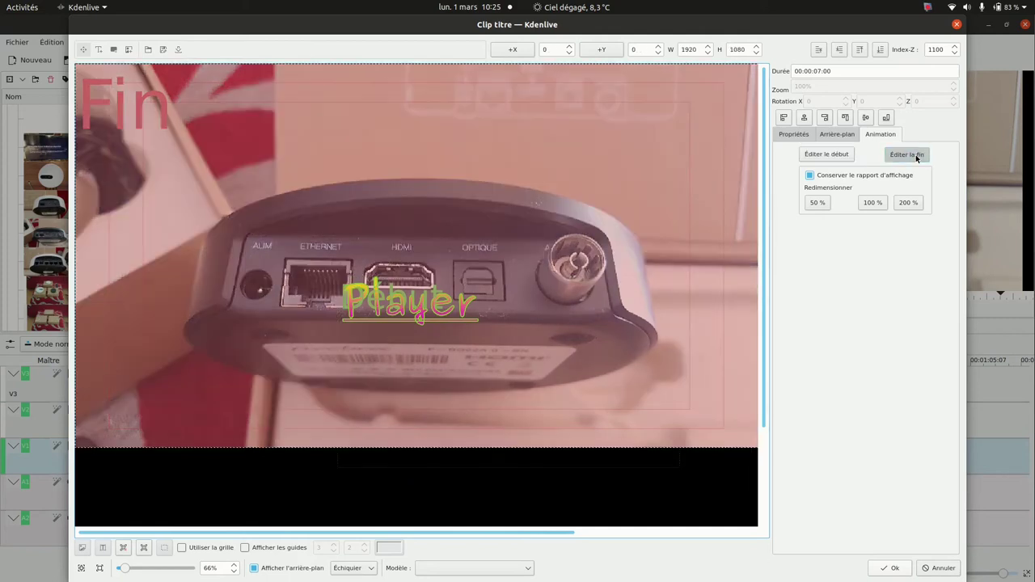
drag(188, 119, 207, 143)
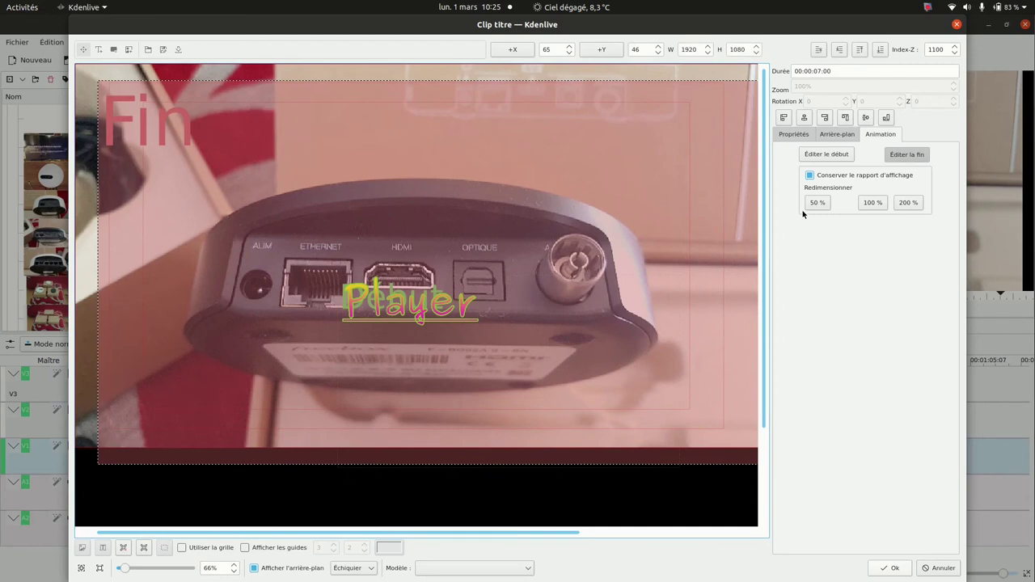
click(909, 202)
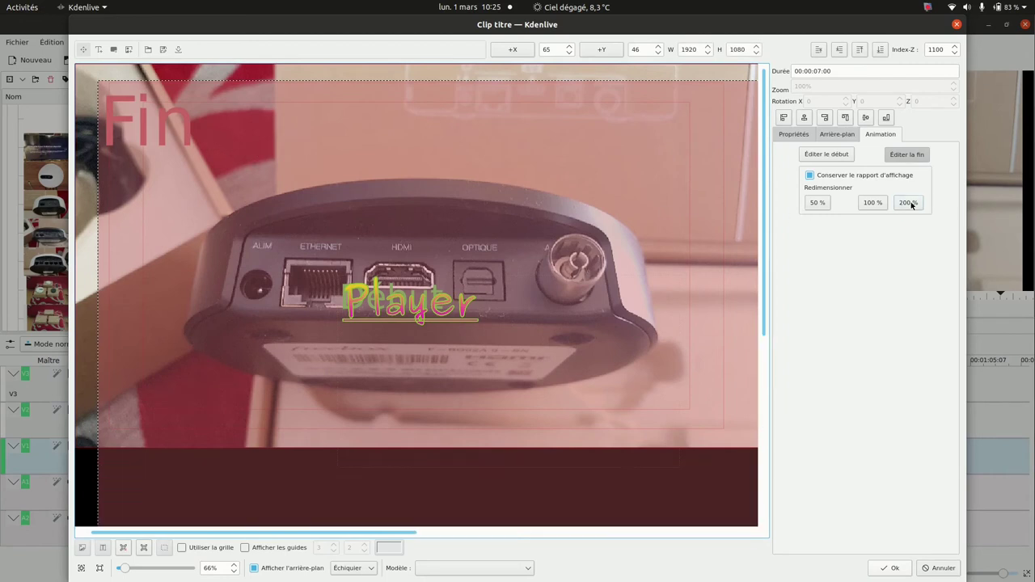
drag(638, 210, 585, 100)
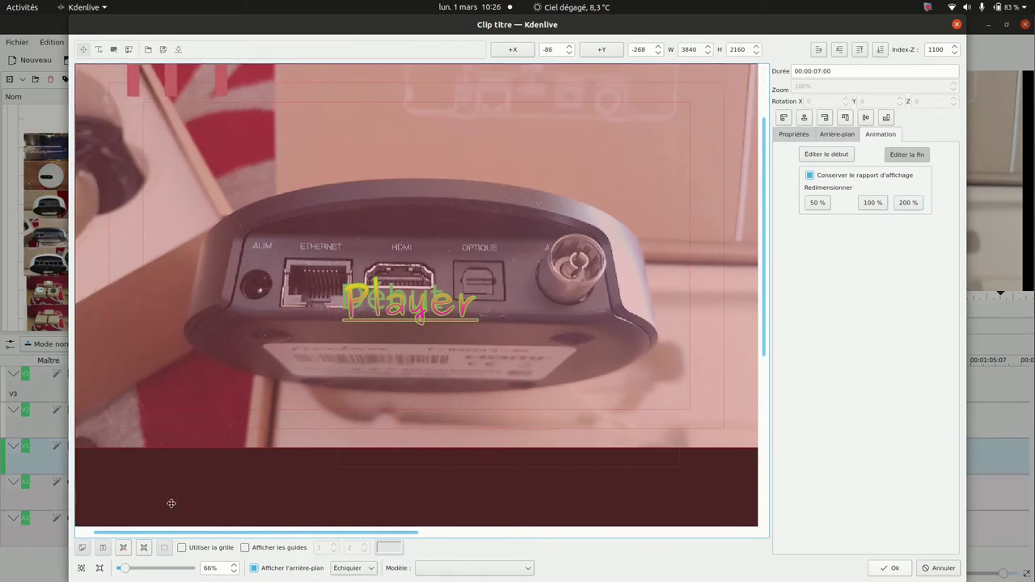
click(124, 572)
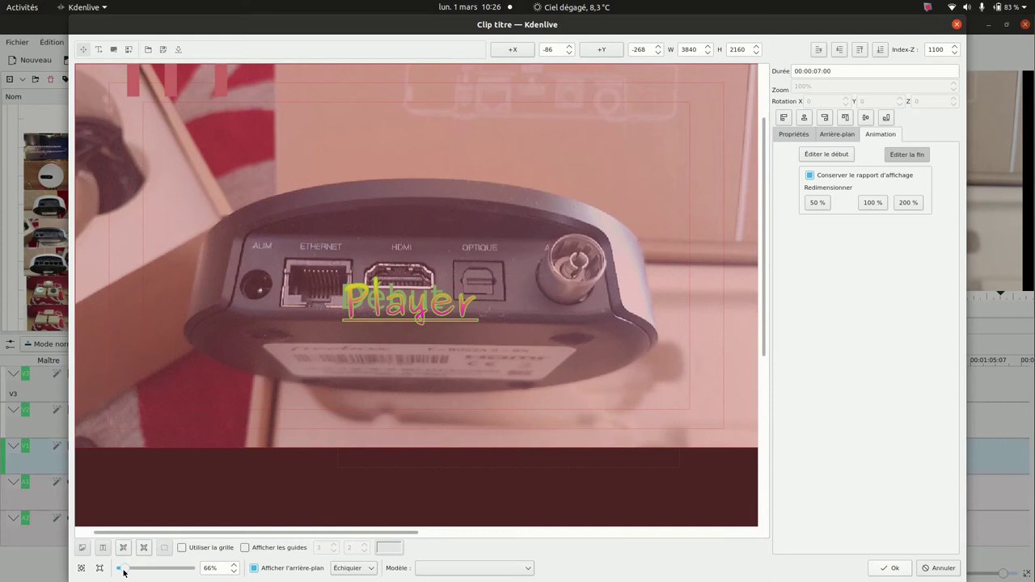
drag(124, 573, 121, 570)
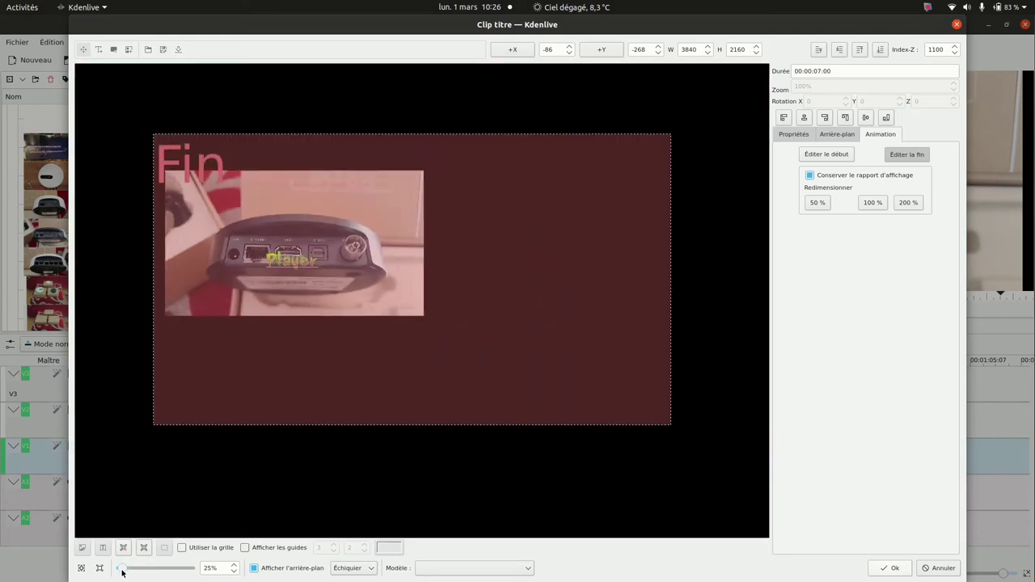
drag(474, 359, 309, 285)
drag(457, 315, 358, 298)
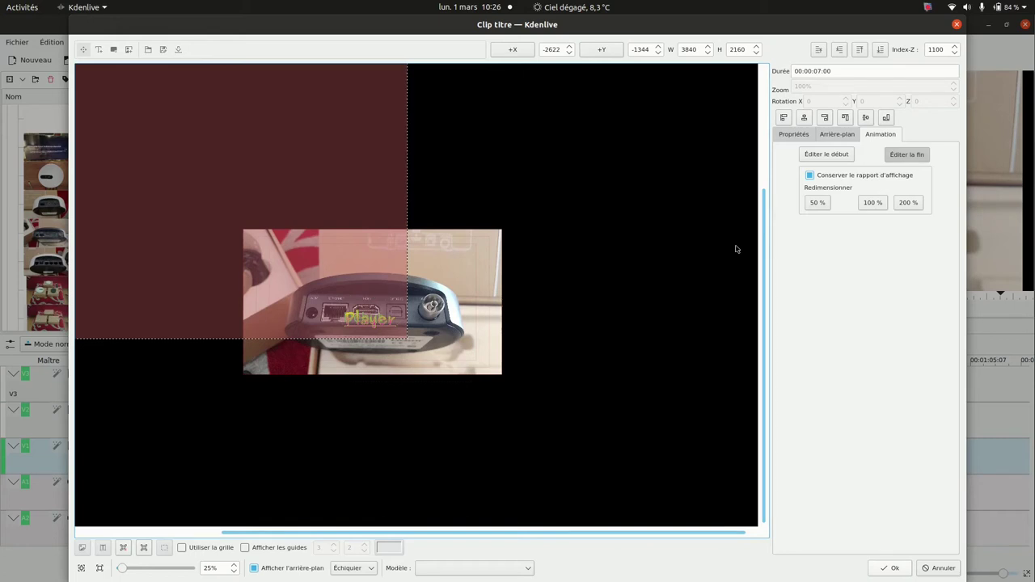
- Compare the animation's start and end frames and save the Player title clip
click(819, 156)
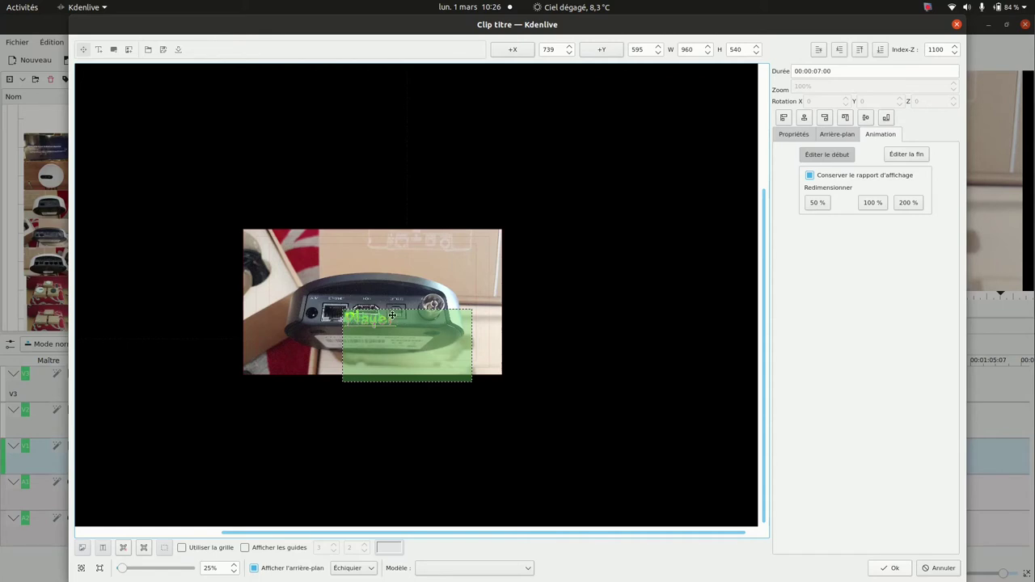
click(920, 155)
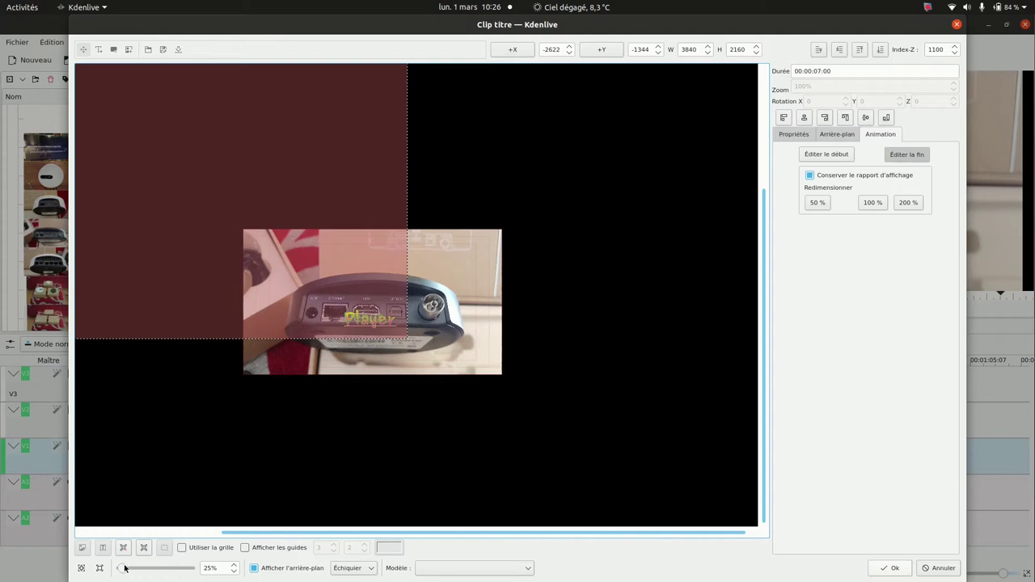
scroll(124, 568, down, 5)
scroll(123, 569, up, 2)
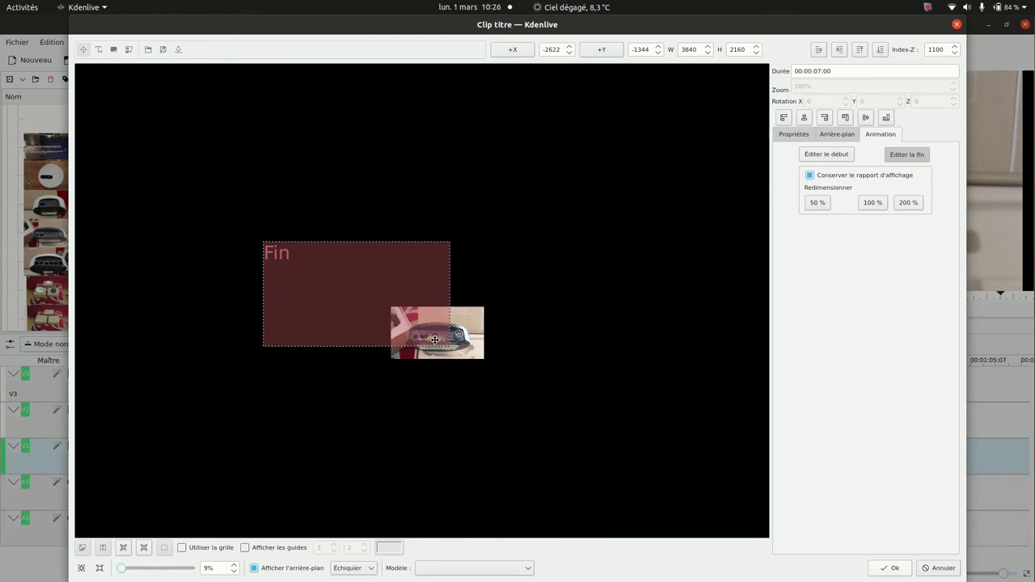
click(888, 568)
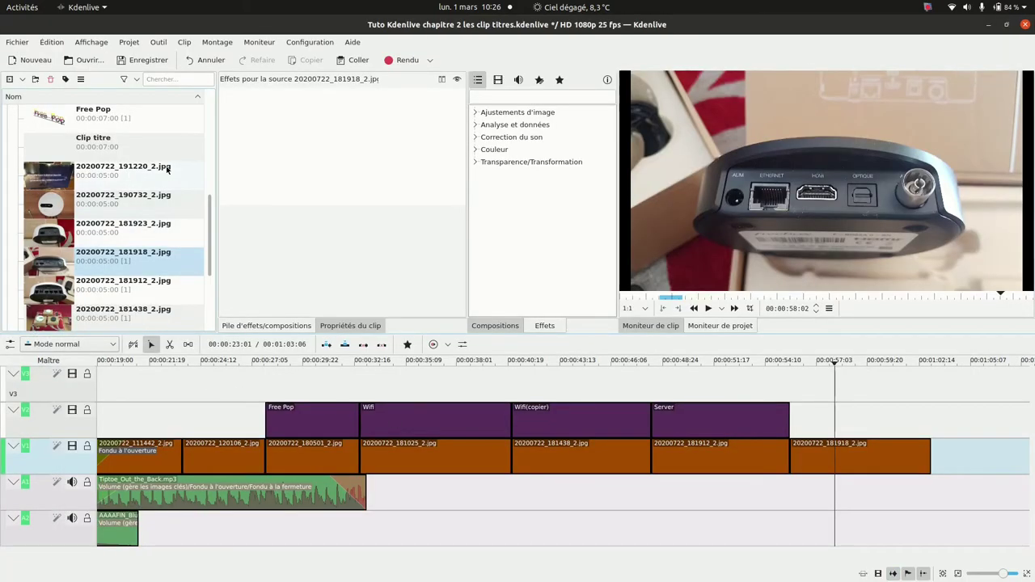
- Place the Player title on track V2 directly after the Server title and extend it to the end of 20200722_181918_2.jpg
drag(211, 250, 216, 185)
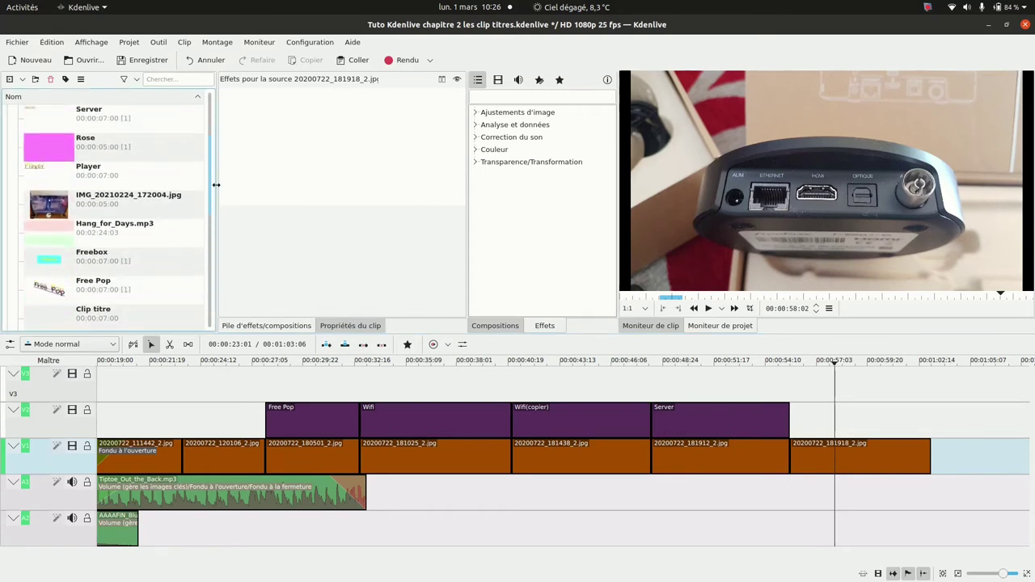
drag(35, 174, 792, 426)
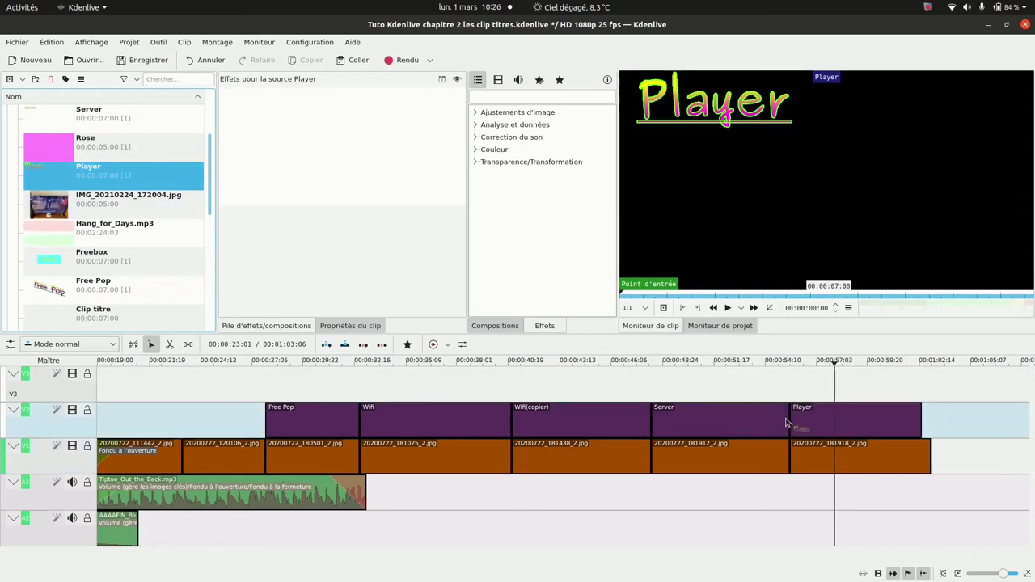
drag(919, 420, 925, 419)
- Play the timeline from about 00:00:54:08 to review the Player title's animation
click(764, 364)
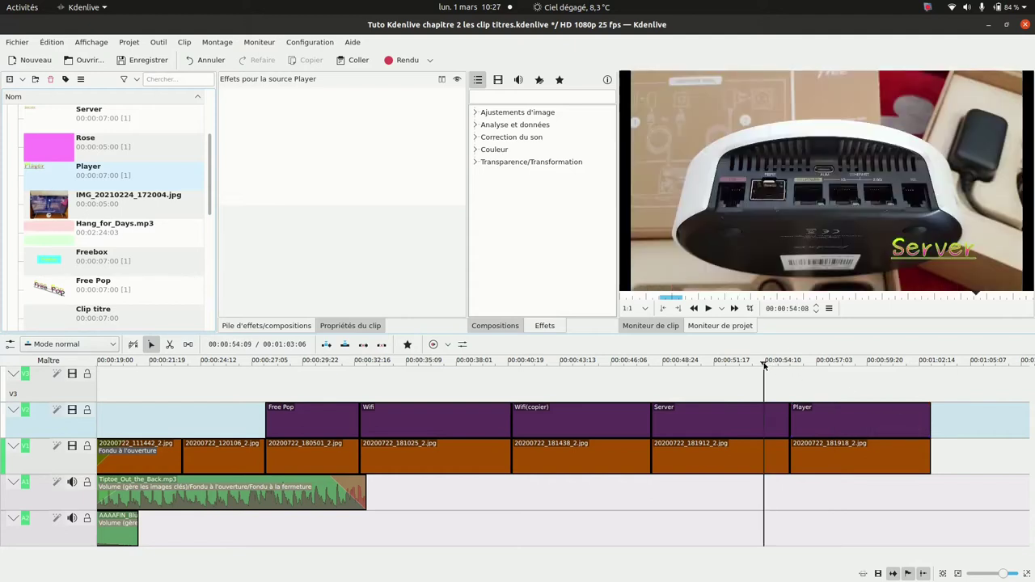
click(709, 308)
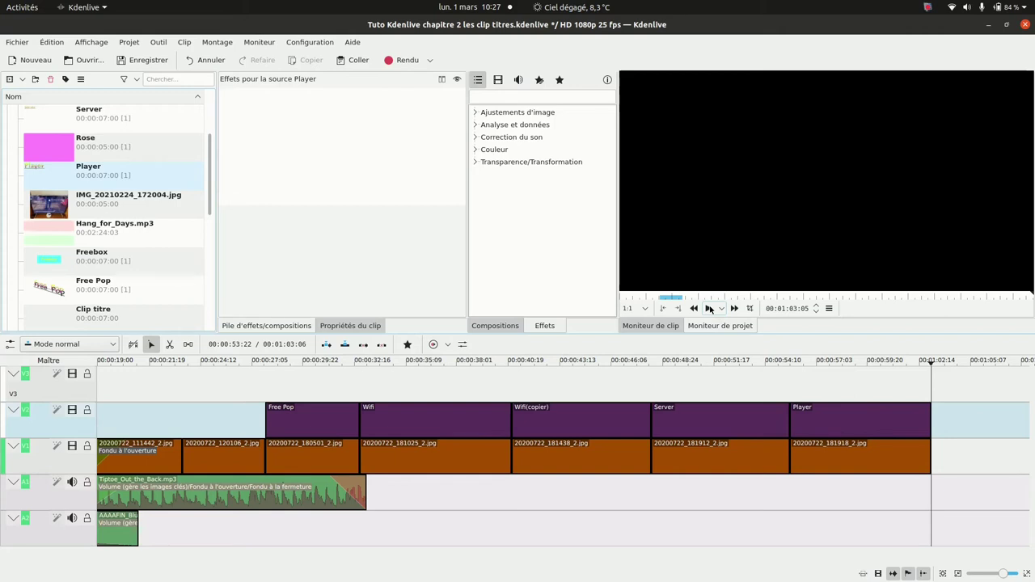
click(969, 364)
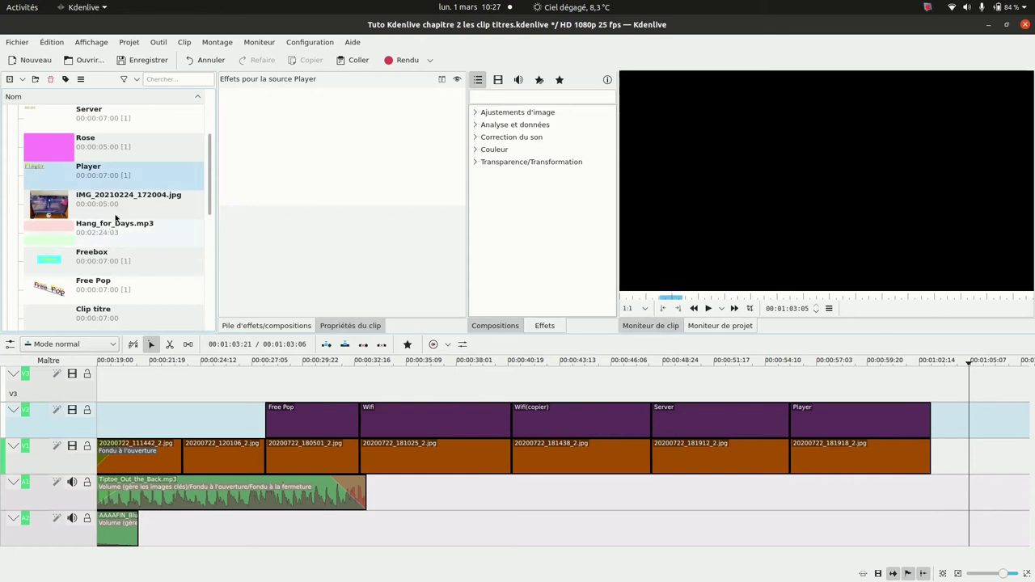
- Add 20200722_181923_2.jpg after the last image on track V1 and lengthen it to end at 00:01:11:16
drag(208, 186, 206, 299)
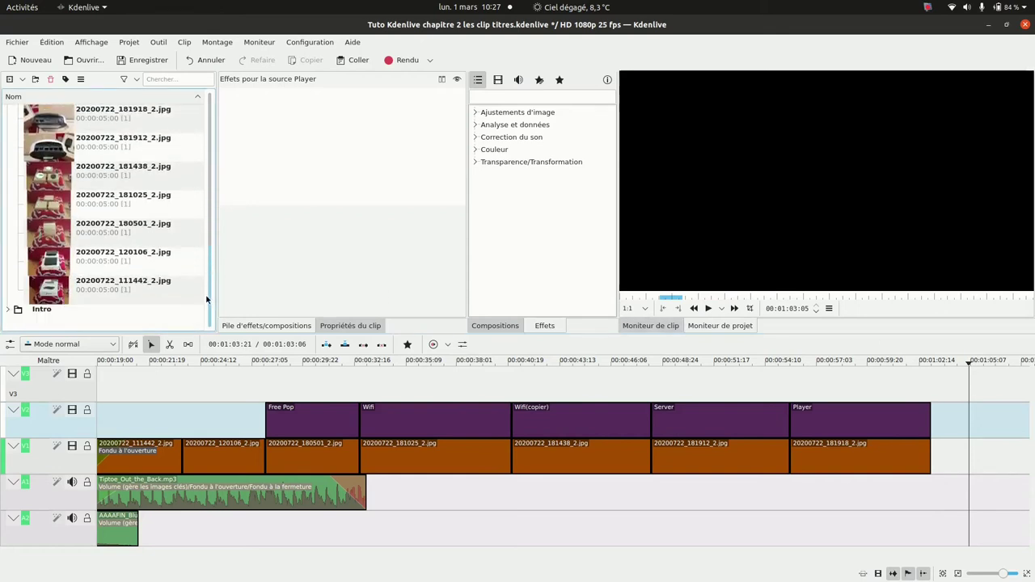
scroll(203, 270, up, 1)
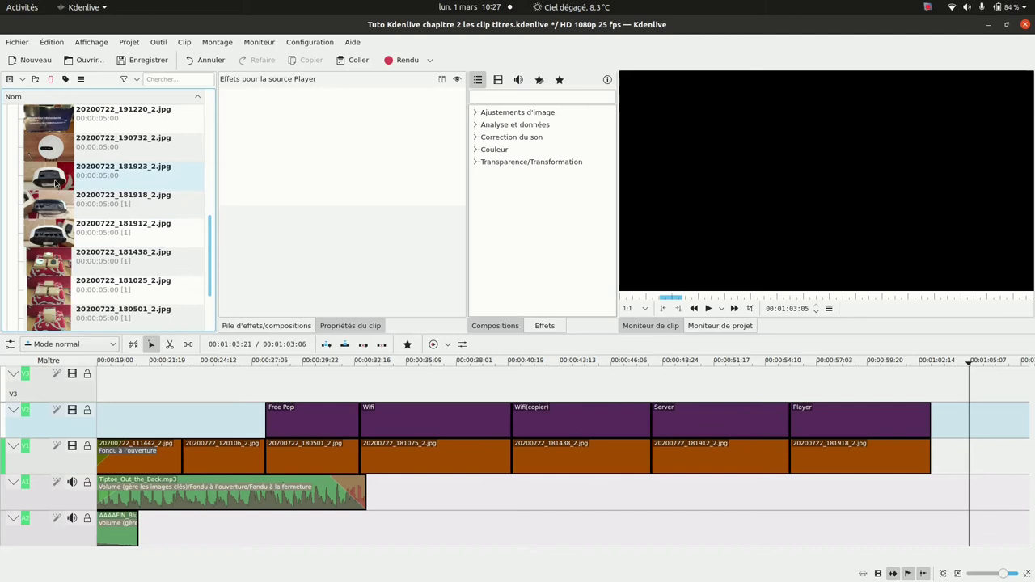
drag(55, 185, 912, 453)
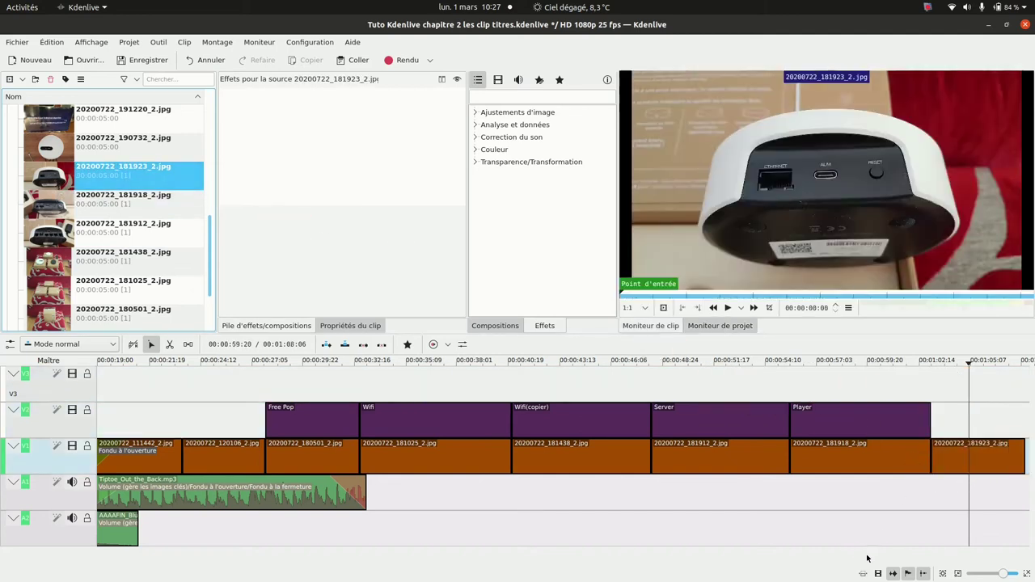
scroll(980, 534, right, 3)
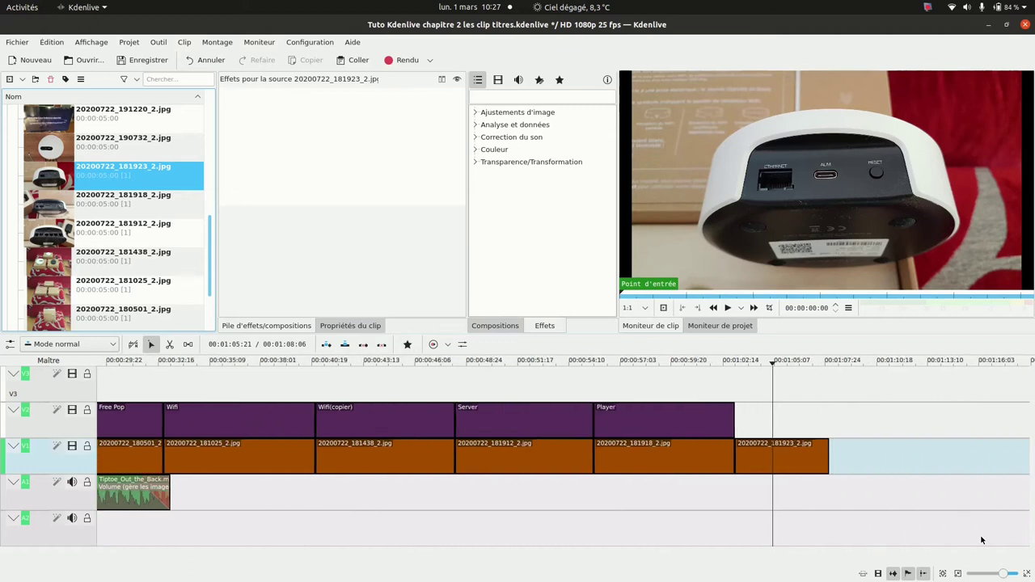
scroll(980, 535, right, 1)
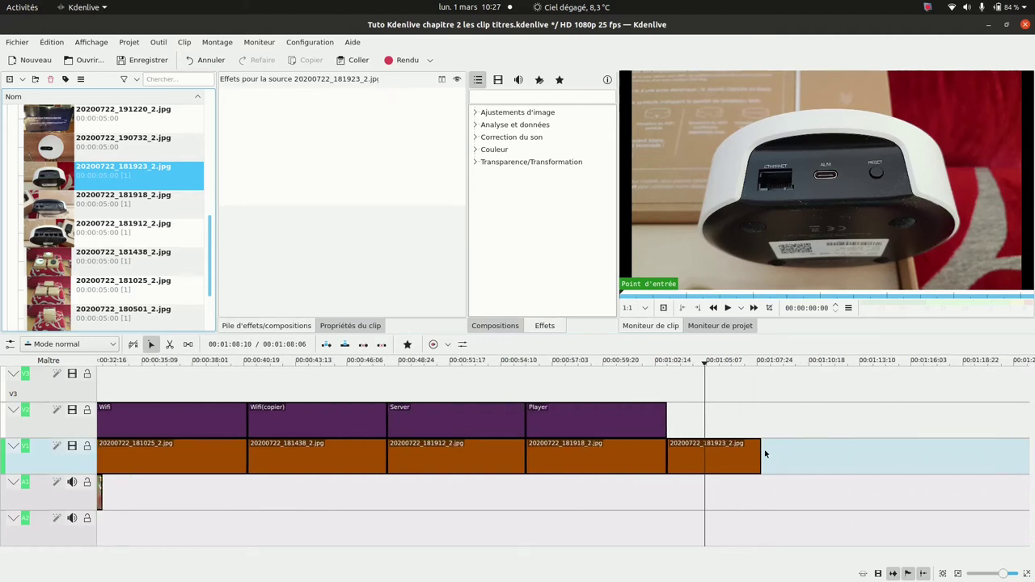
drag(761, 455, 826, 457)
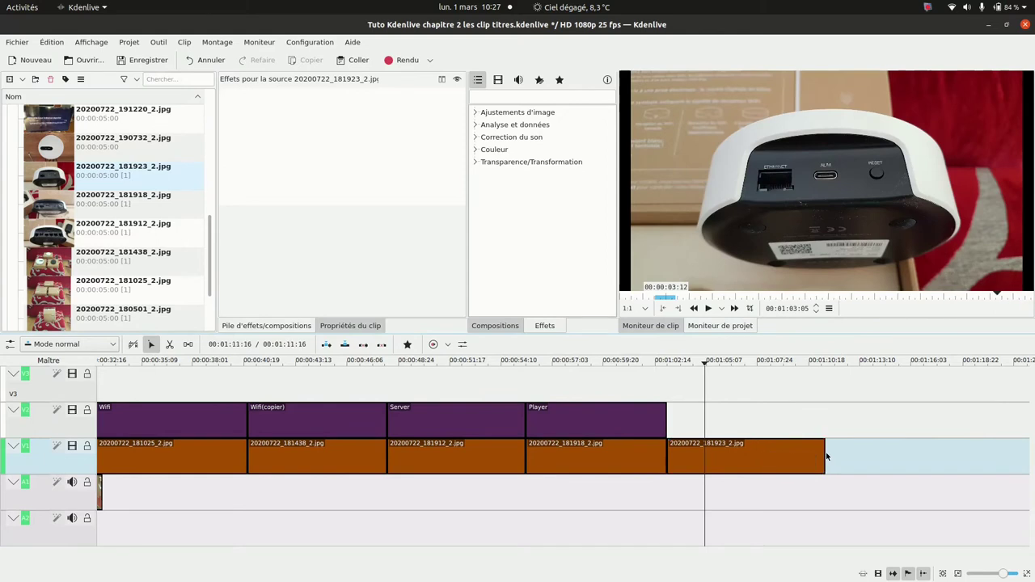
click(724, 362)
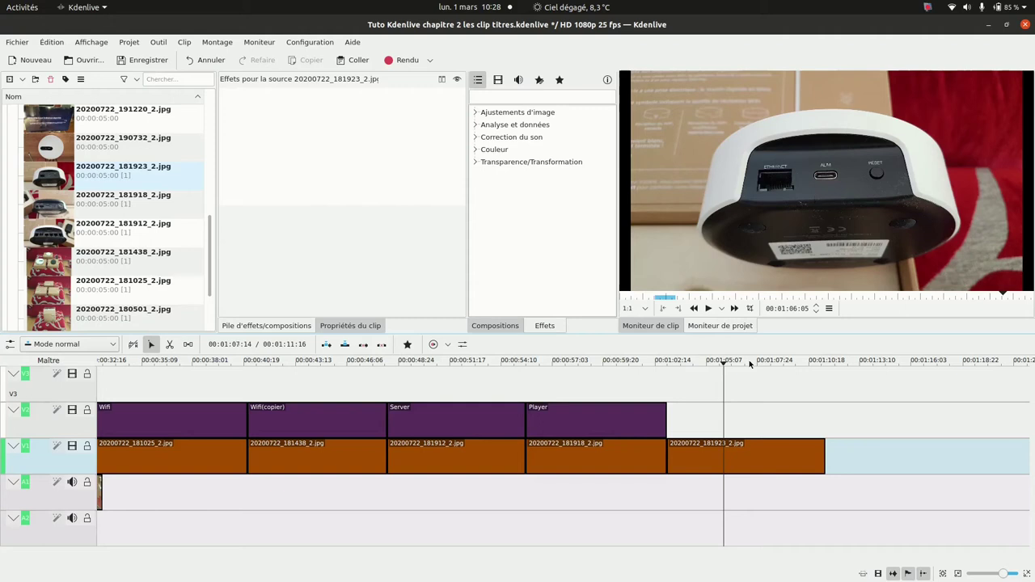
click(717, 363)
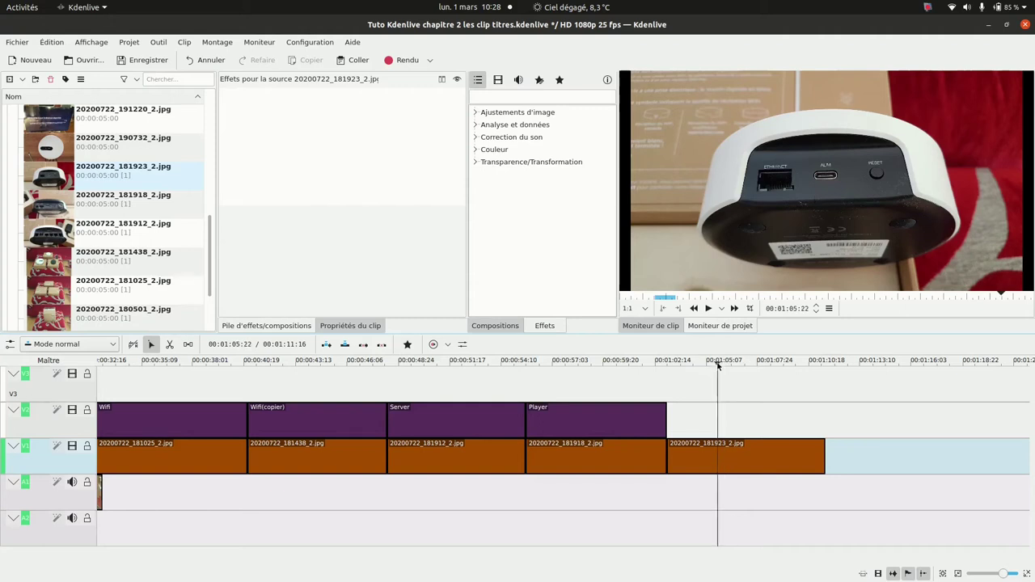
click(131, 42)
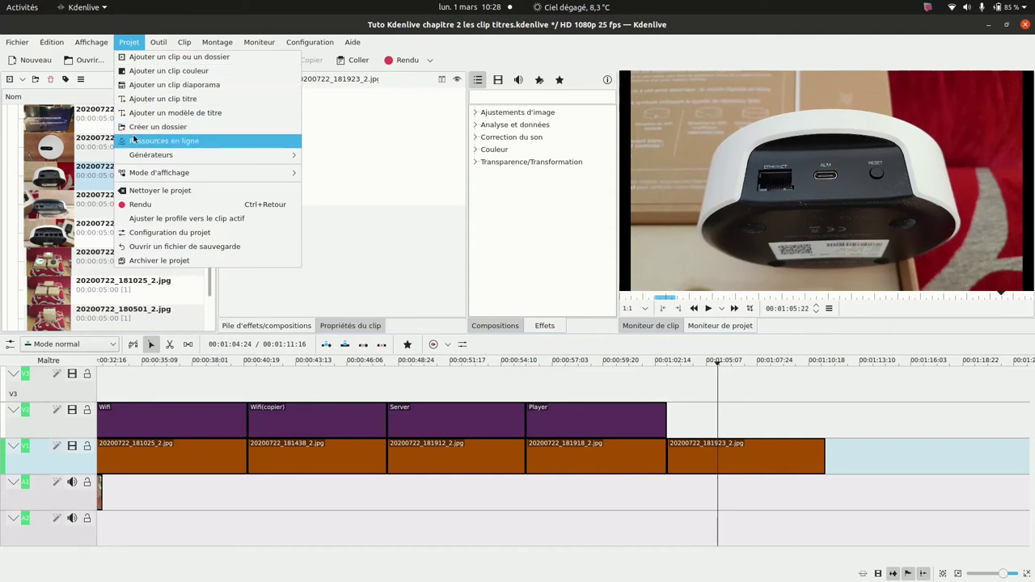
click(743, 461)
click(792, 385)
- Extend 20200722_181918_2.jpg and the Player title to about 00:01:11:00, clearing 20200722_181923_2.jpg out of the way and deleting it from V1
drag(752, 455, 988, 448)
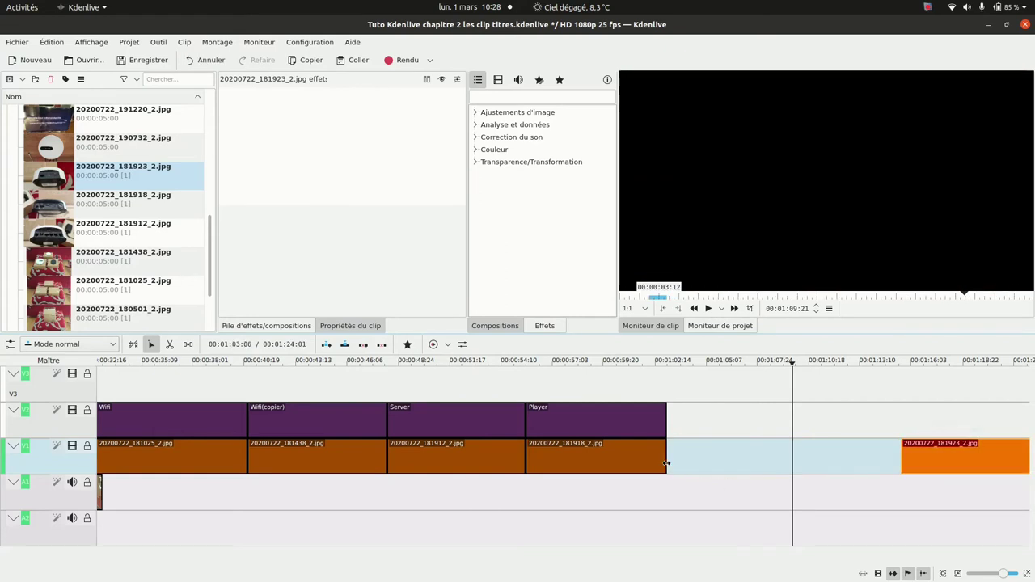
drag(667, 467, 814, 460)
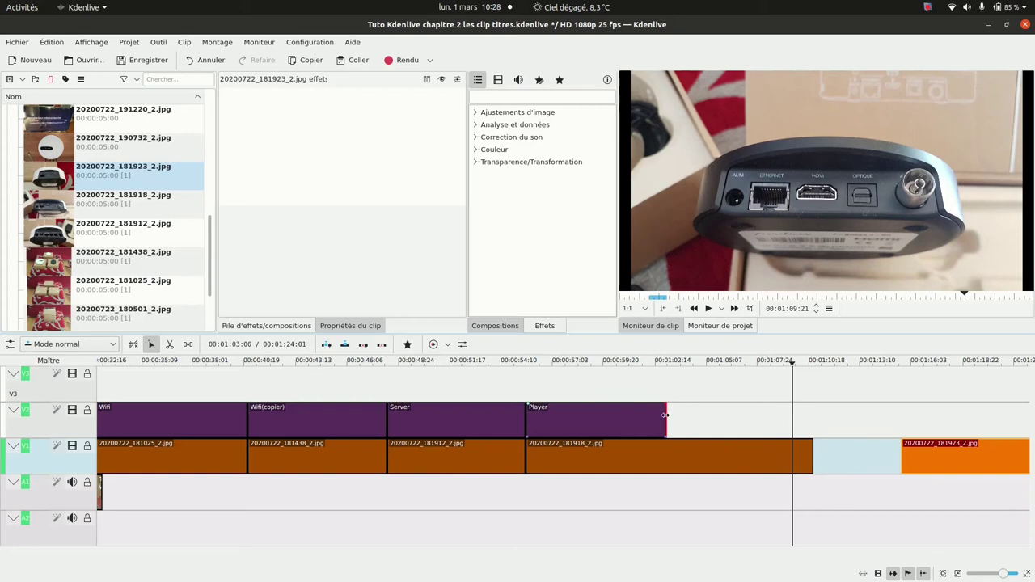
drag(666, 415, 816, 397)
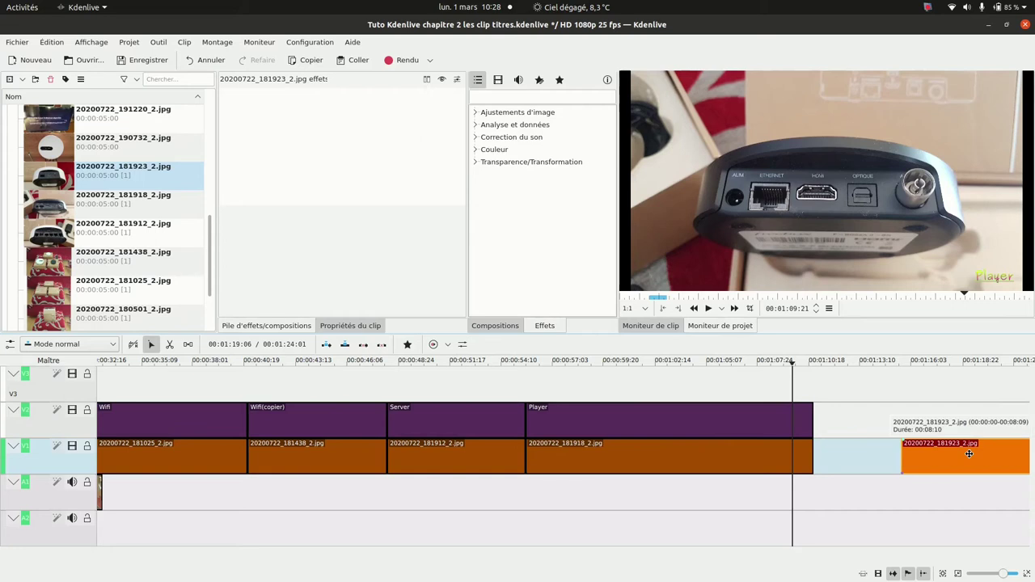
key(Delete)
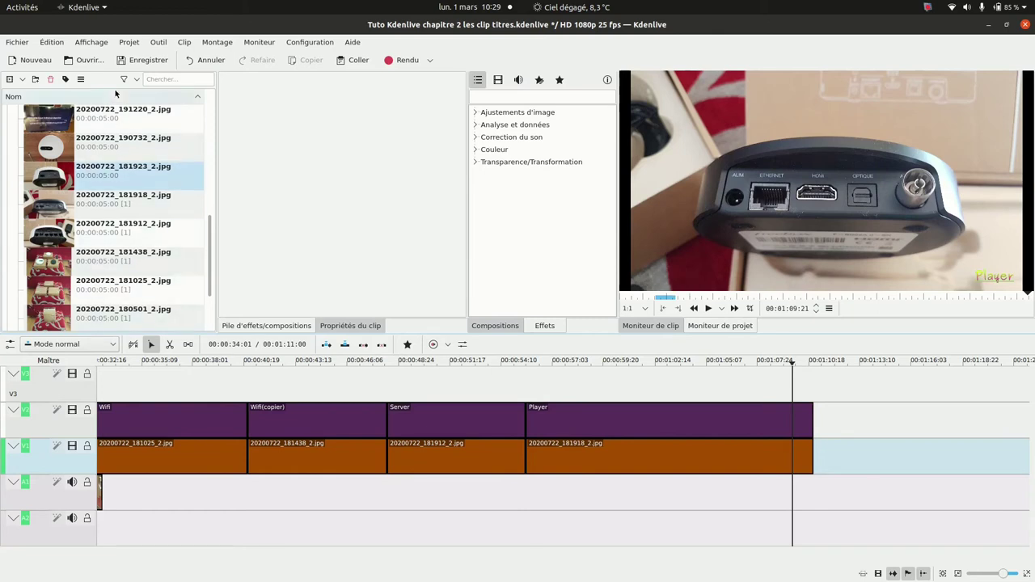
- Create a new title clip with the timeline background shown and insert the image 20200722_181923_2.jpg
click(129, 43)
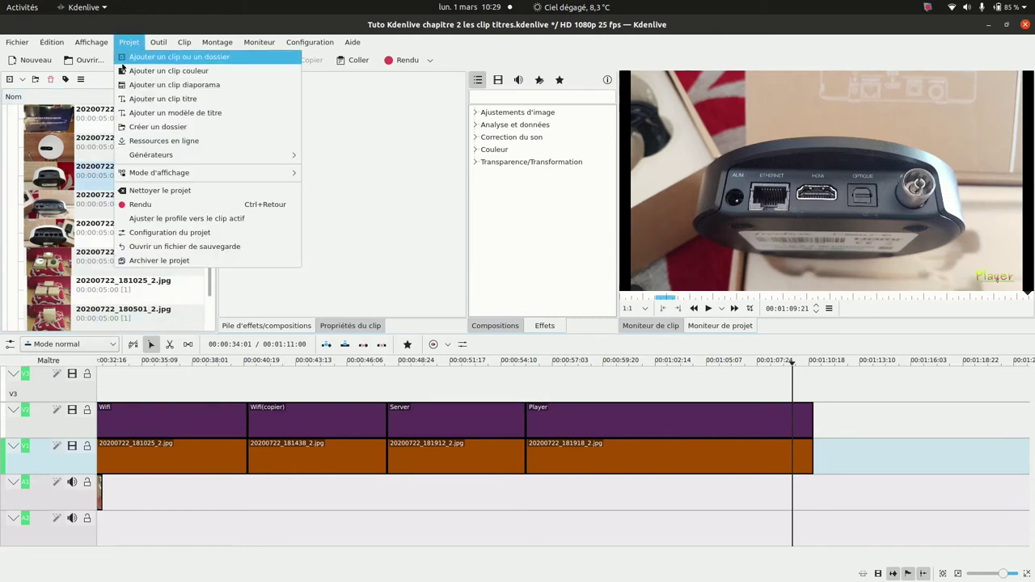
click(172, 98)
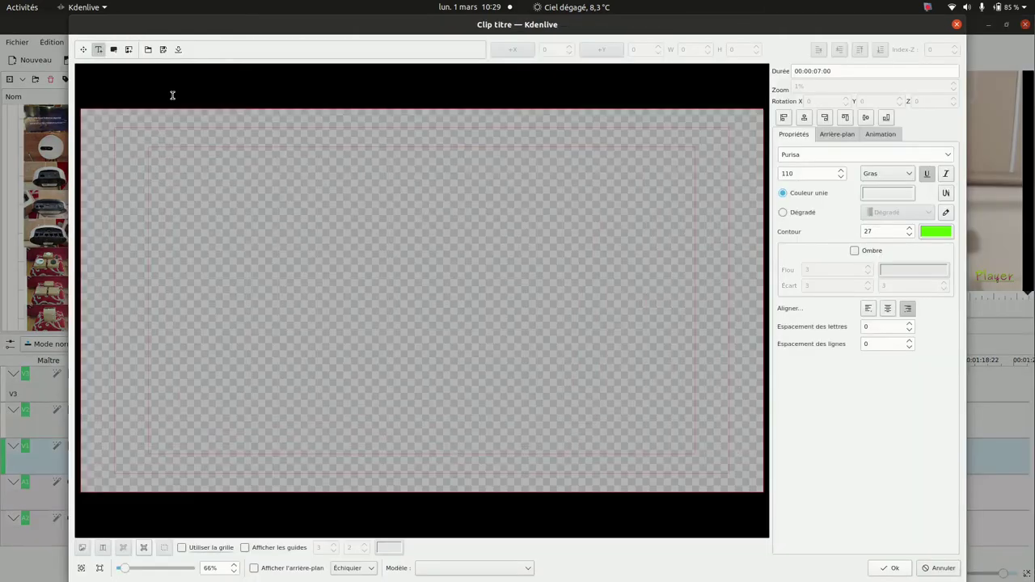
click(254, 568)
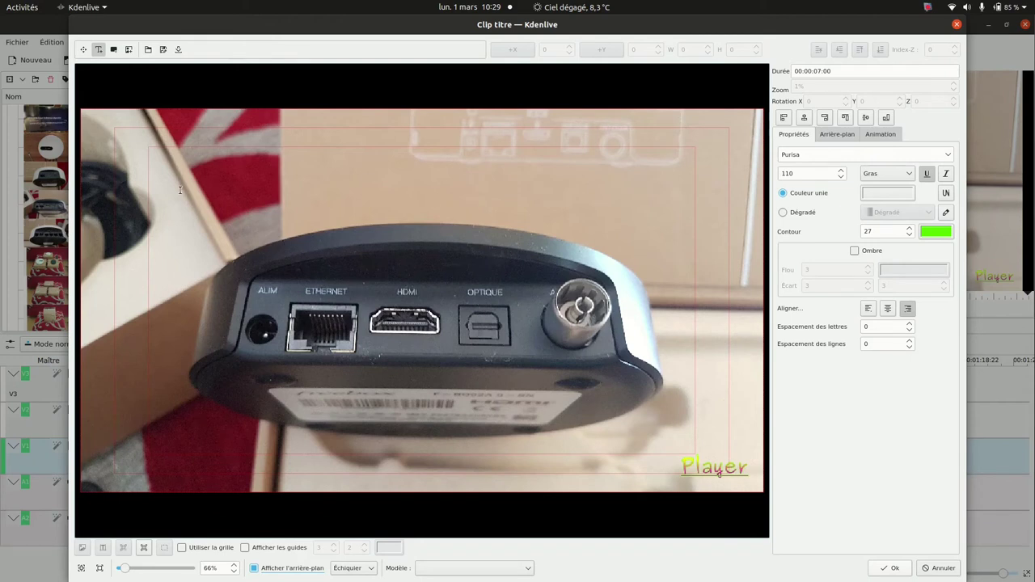
click(130, 50)
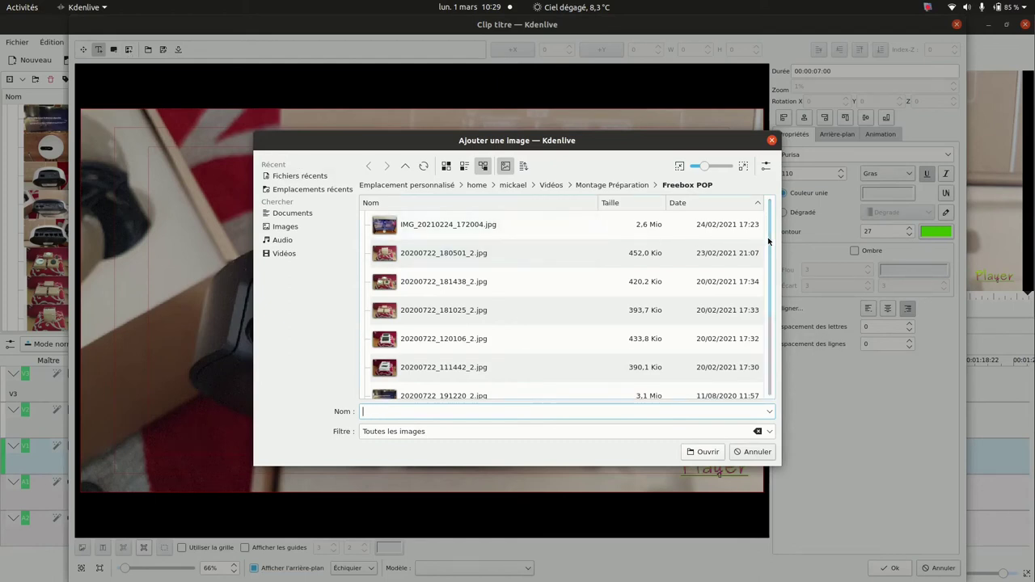
drag(769, 242, 767, 328)
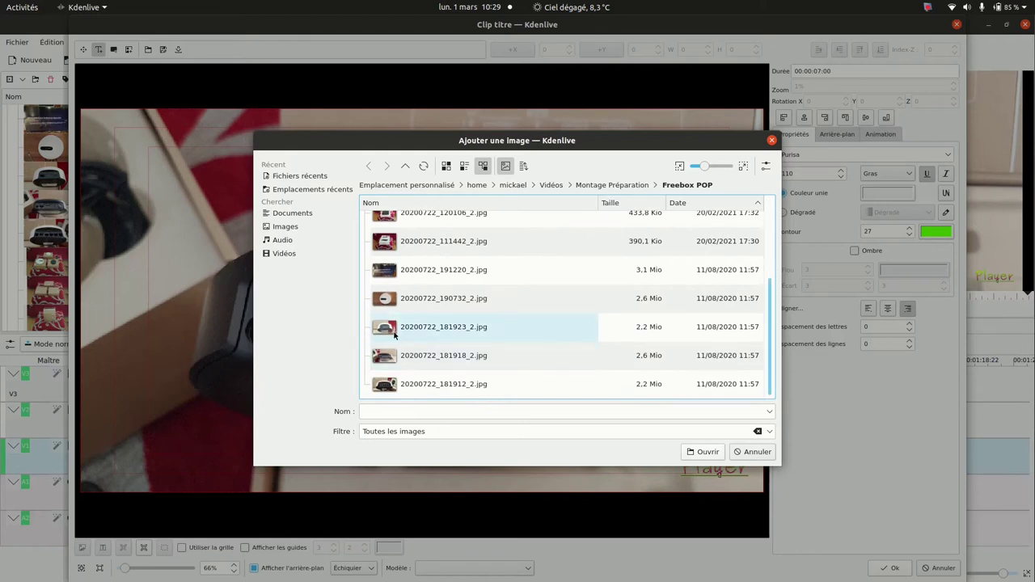
double_click(389, 329)
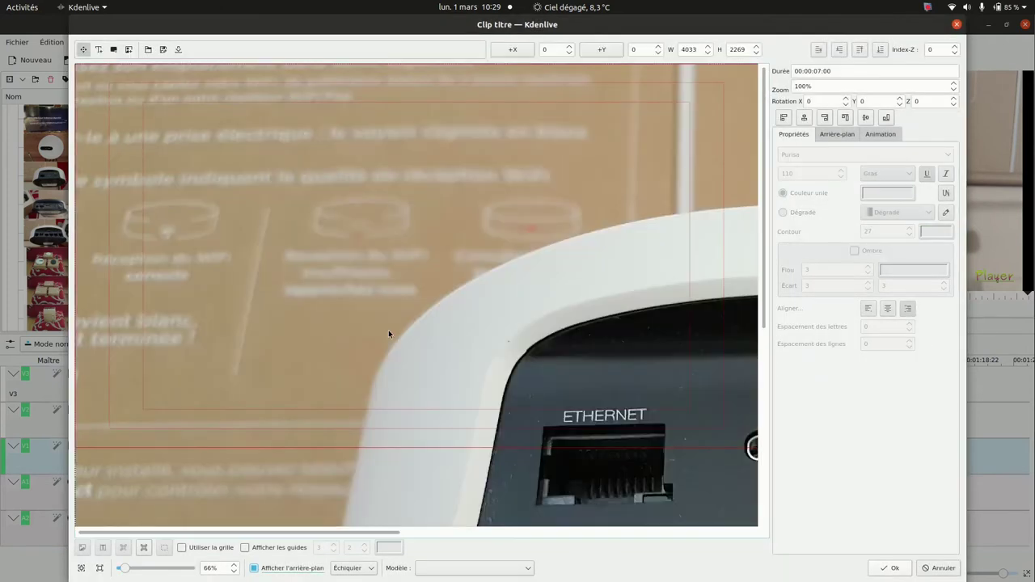
- Scale the inserted image to 30% zoom and move it over the background photo's upper-left corner at about X -211, Y -158
drag(527, 330, 354, 181)
drag(503, 277, 659, 178)
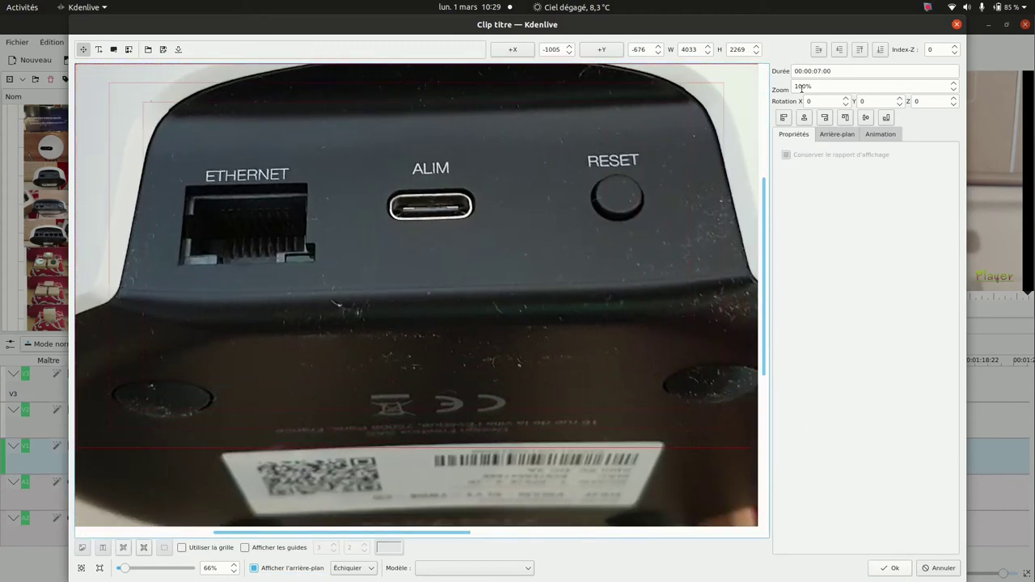
drag(805, 85, 765, 85)
text(30)
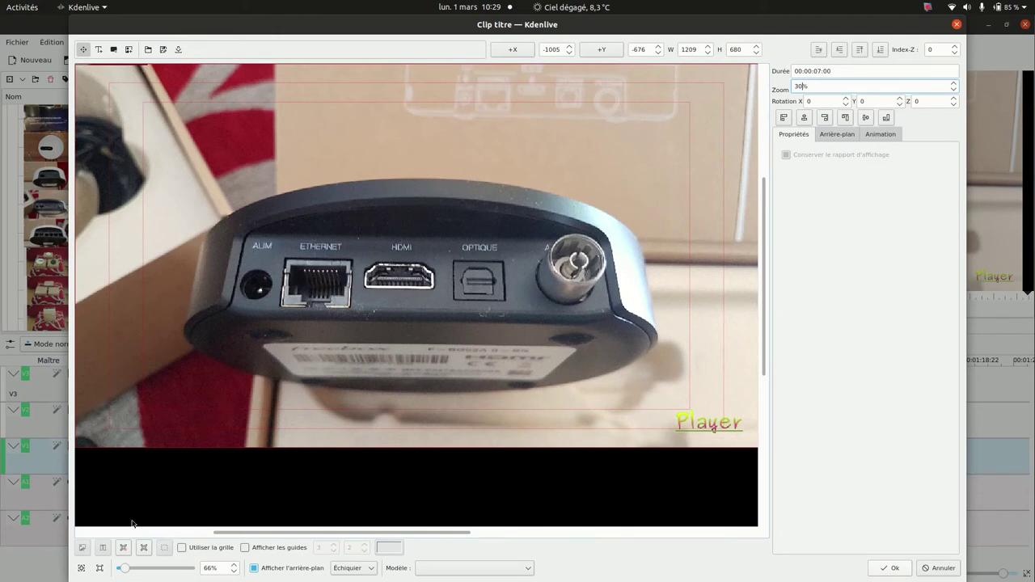
scroll(126, 568, down, 5)
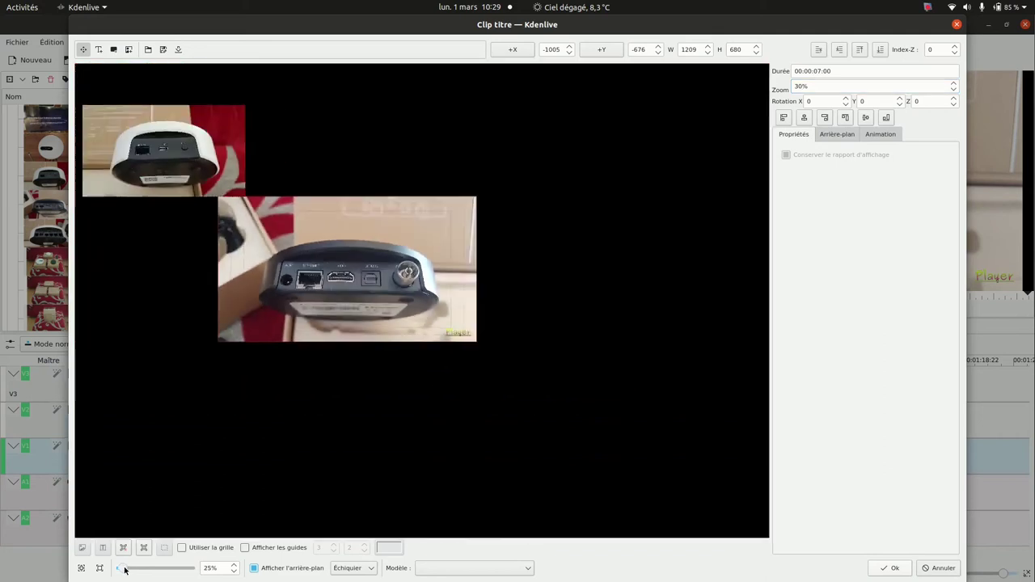
drag(242, 194, 321, 244)
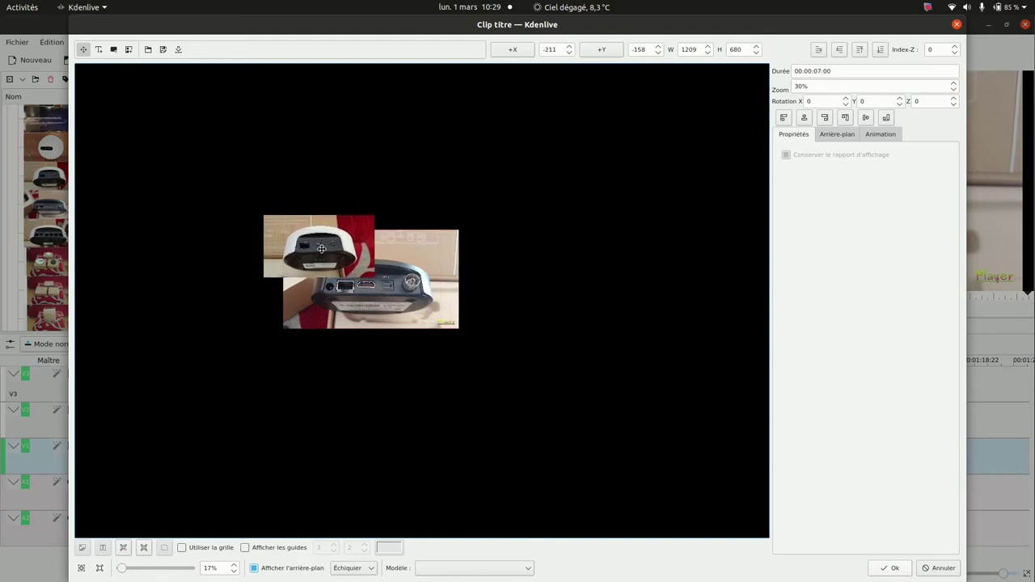
- Set the inserted image's zoom to 20% and move it to about X -134, Y -68
double_click(799, 86)
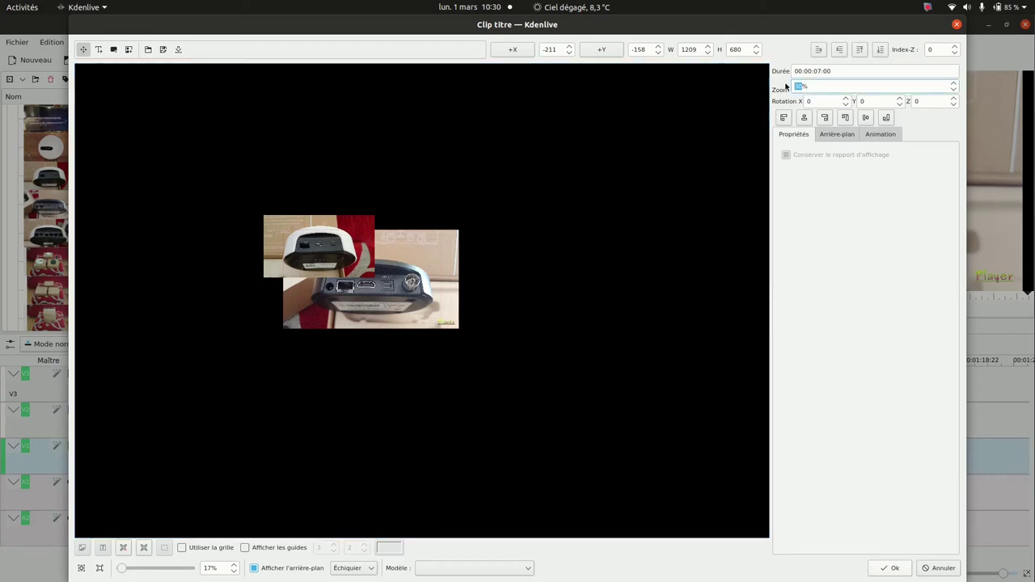
text(20)
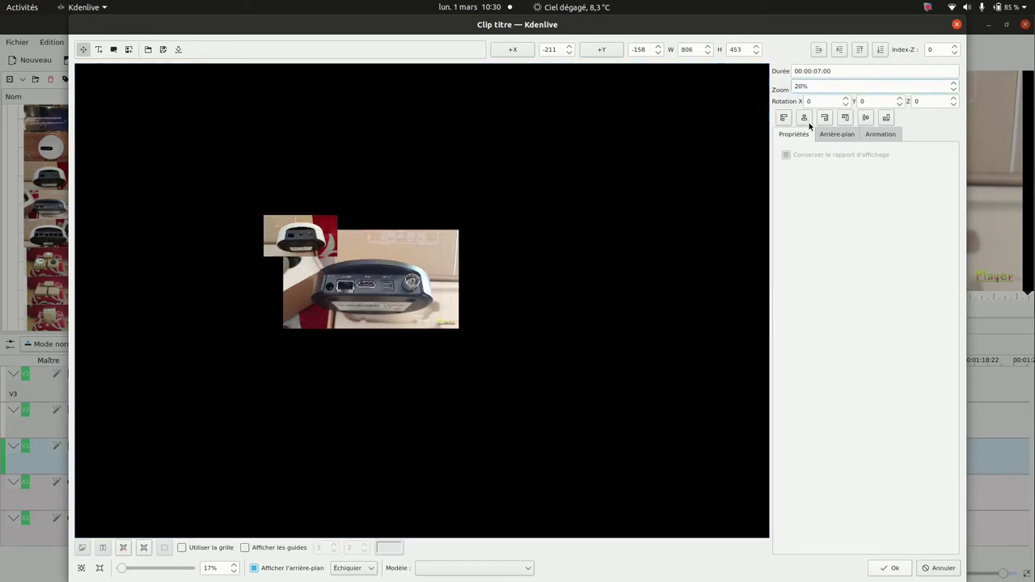
drag(307, 249, 310, 256)
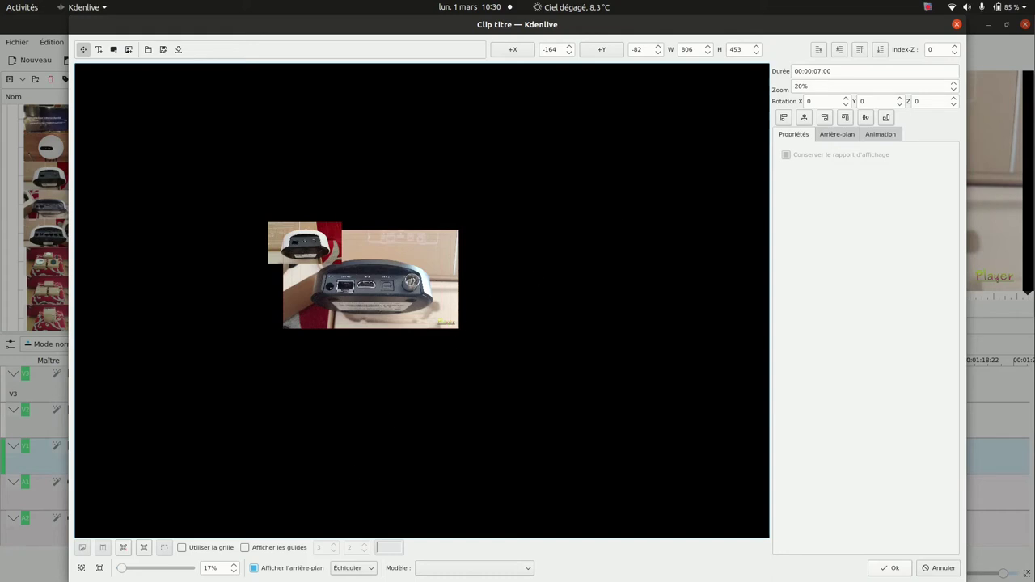
scroll(125, 569, up, 5)
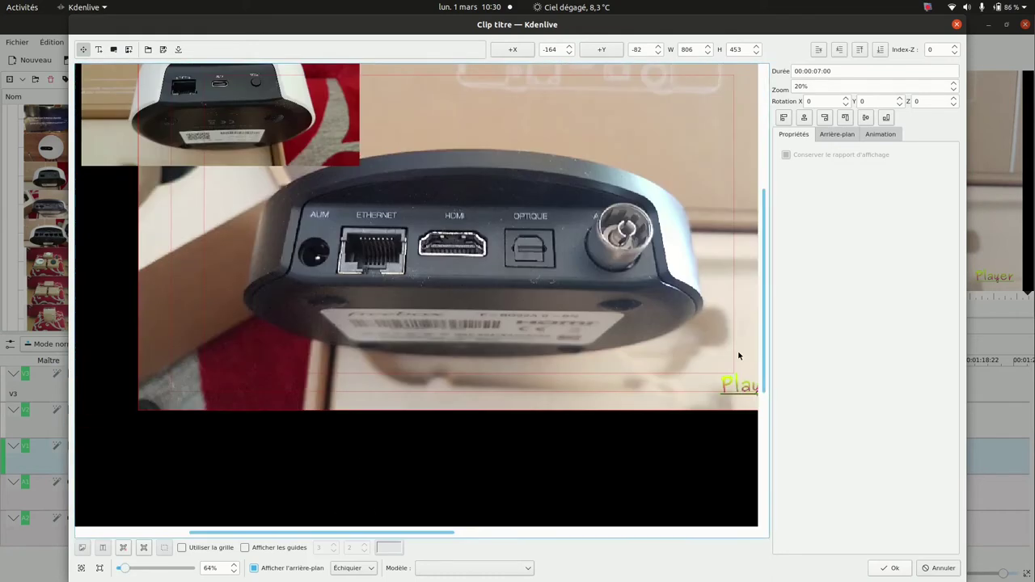
drag(174, 125, 185, 135)
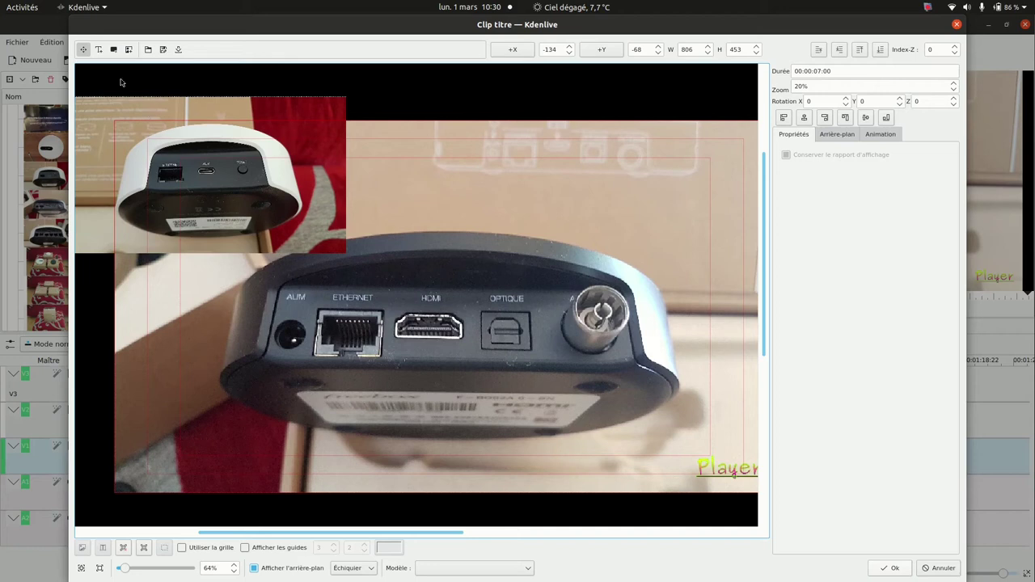
- Add the text "Wifi" over the inserted image and bring it to the front of the stacking order
click(99, 50)
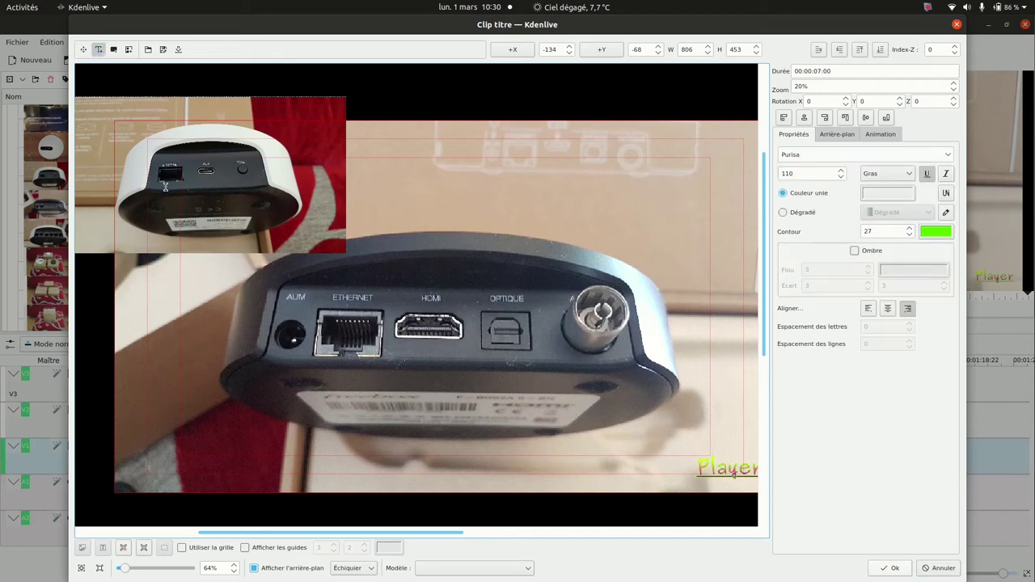
click(166, 186)
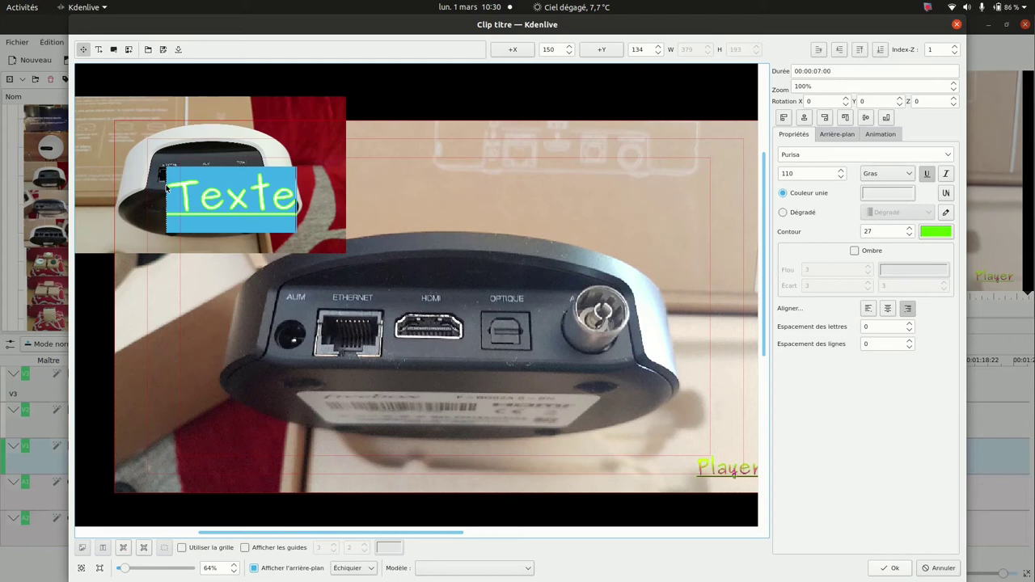
text(Wifi)
click(211, 212)
click(212, 210)
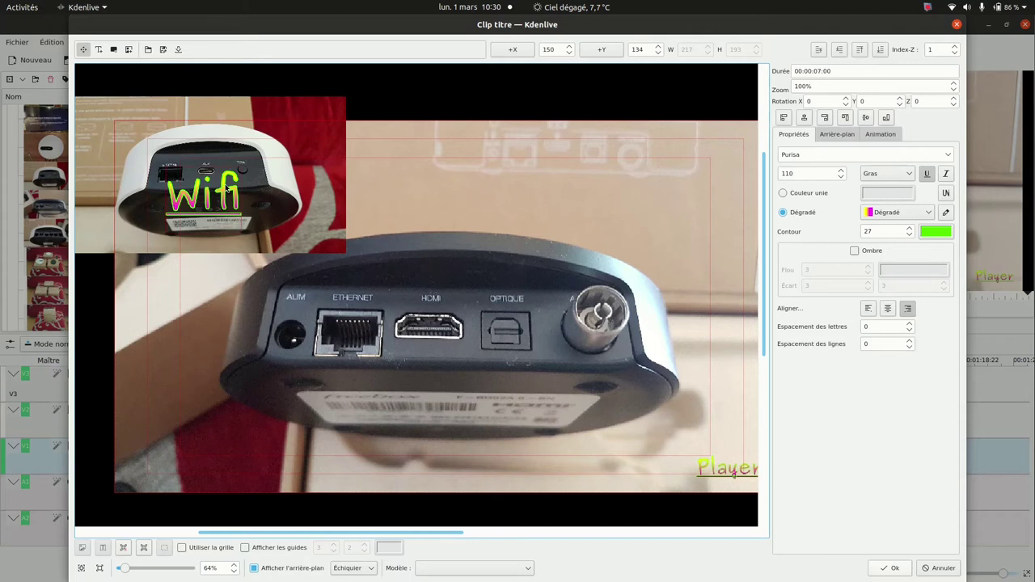
click(880, 50)
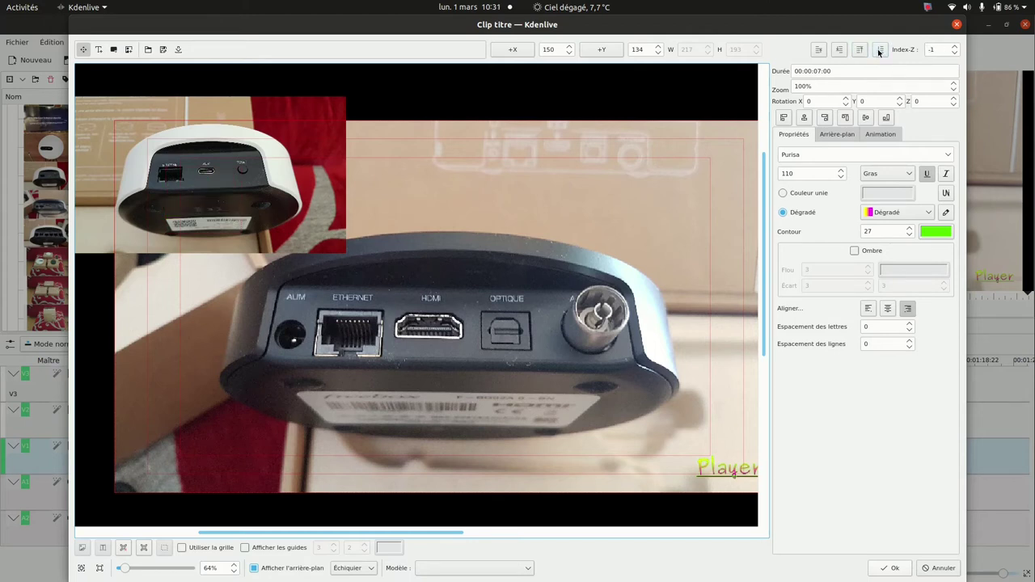
click(860, 50)
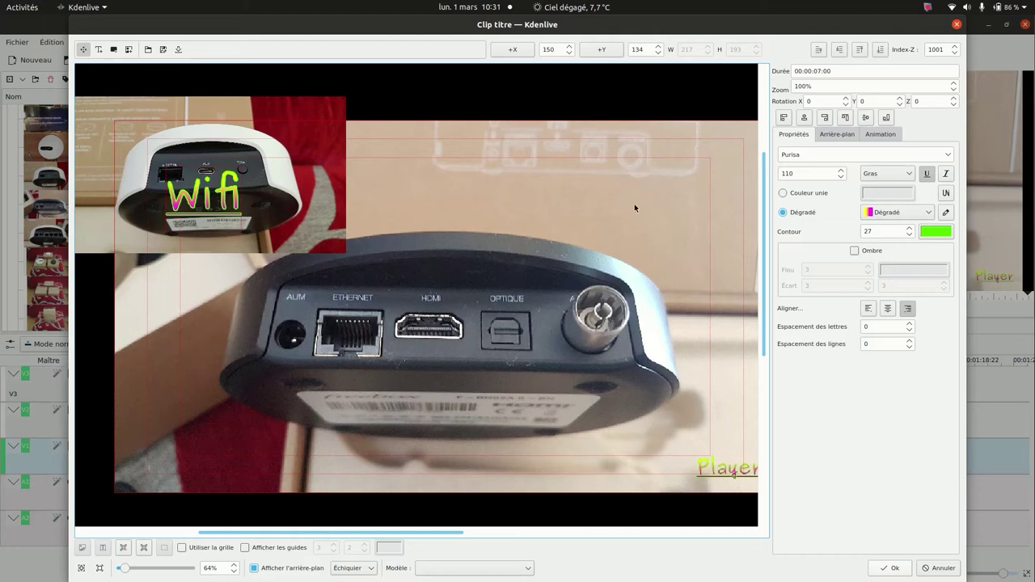
- Set the title animation's start frame to 200% size and move it to about X 12, Y -1
click(881, 135)
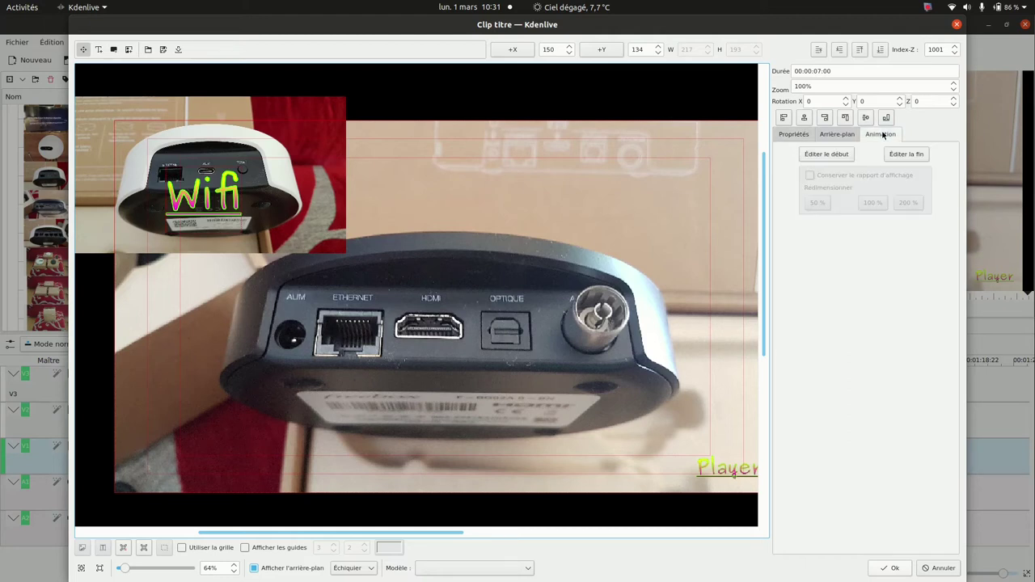
click(829, 154)
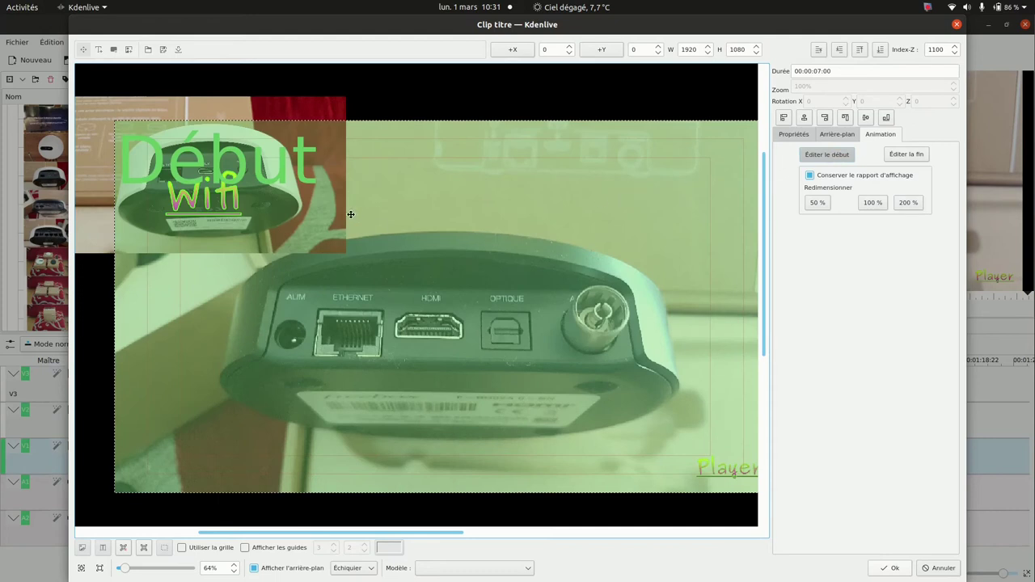
mouse_move(348, 214)
mouse_down()
mouse_move(356, 225)
mouse_move(311, 247)
mouse_move(350, 287)
mouse_move(388, 265)
mouse_move(322, 212)
mouse_move(346, 220)
mouse_up()
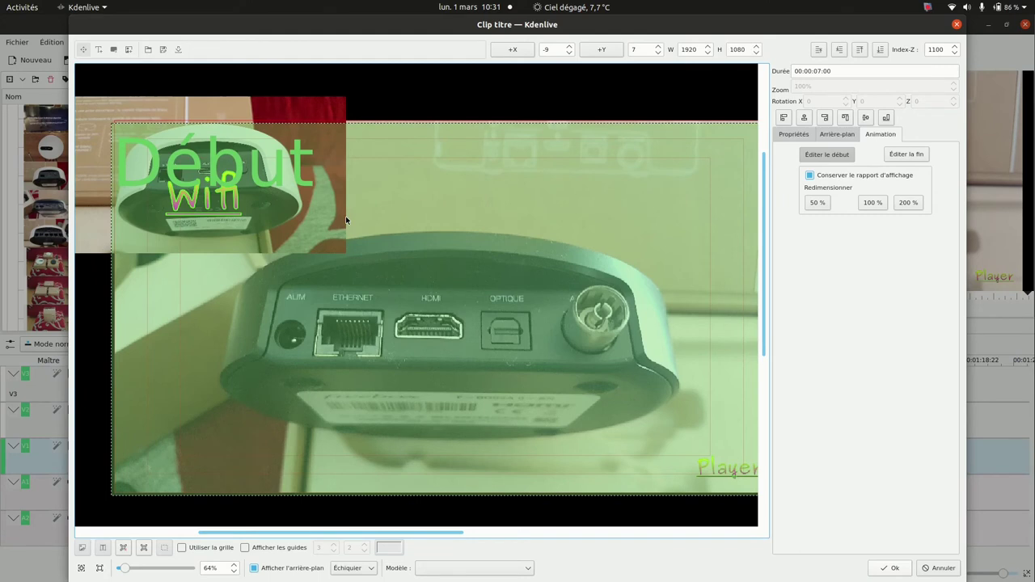
click(909, 203)
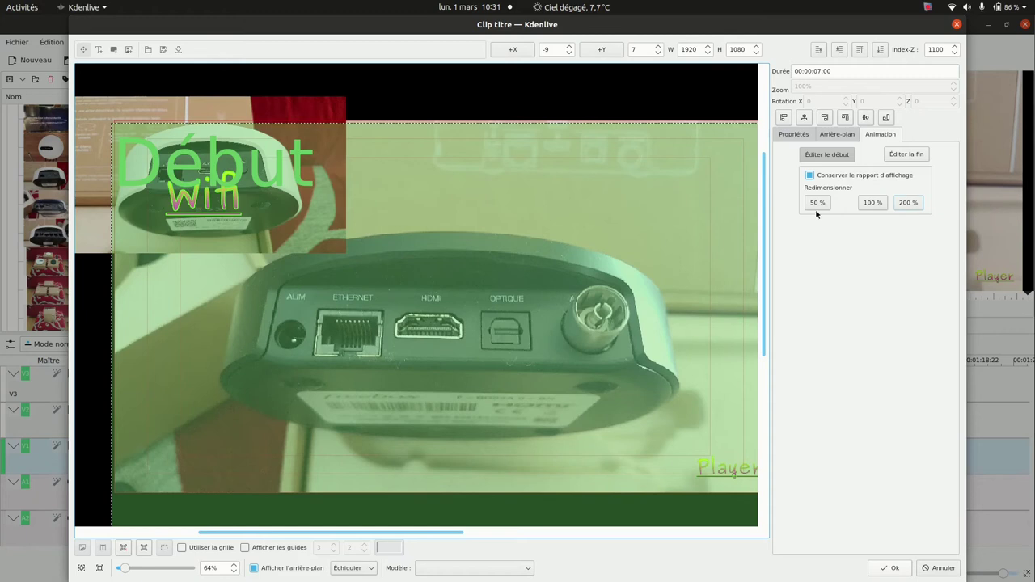
mouse_move(548, 180)
mouse_down()
mouse_move(550, 190)
mouse_move(547, 177)
mouse_move(557, 181)
mouse_up()
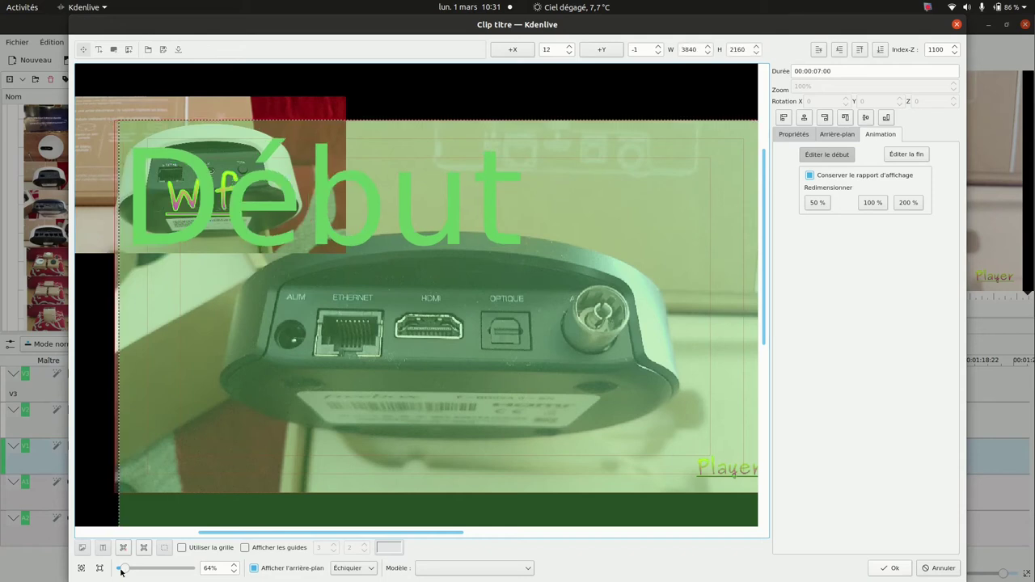
drag(126, 571, 124, 573)
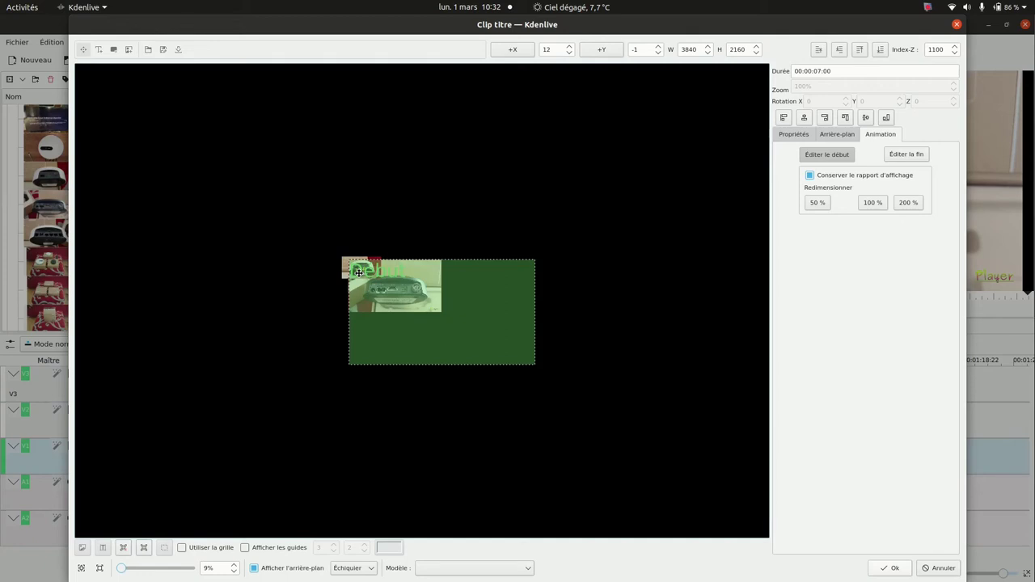
- Set the title animation's end frame to 50% size and place it around the Wifi image at about X -212, Y -124
click(908, 155)
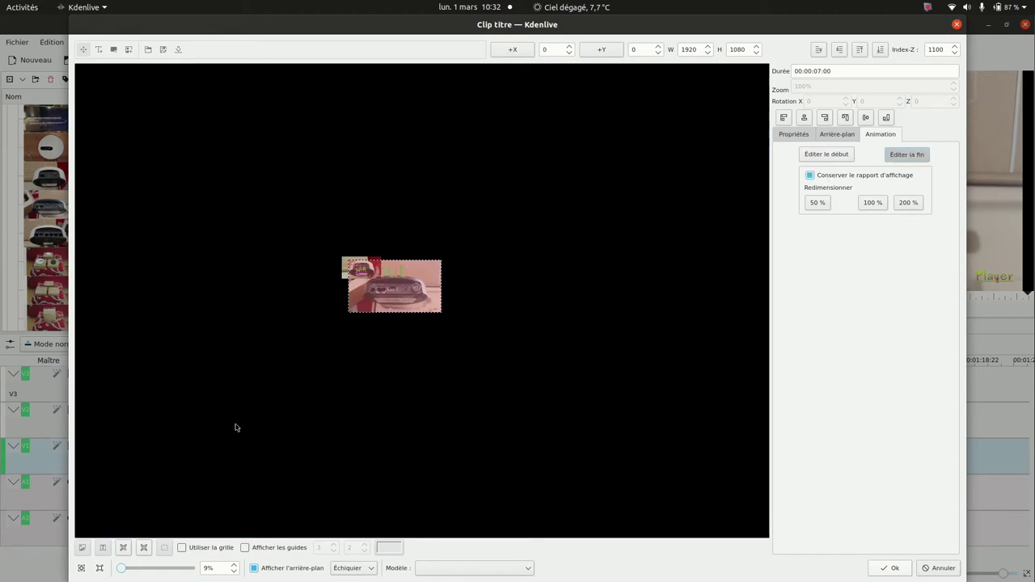
click(125, 569)
drag(125, 568, 123, 568)
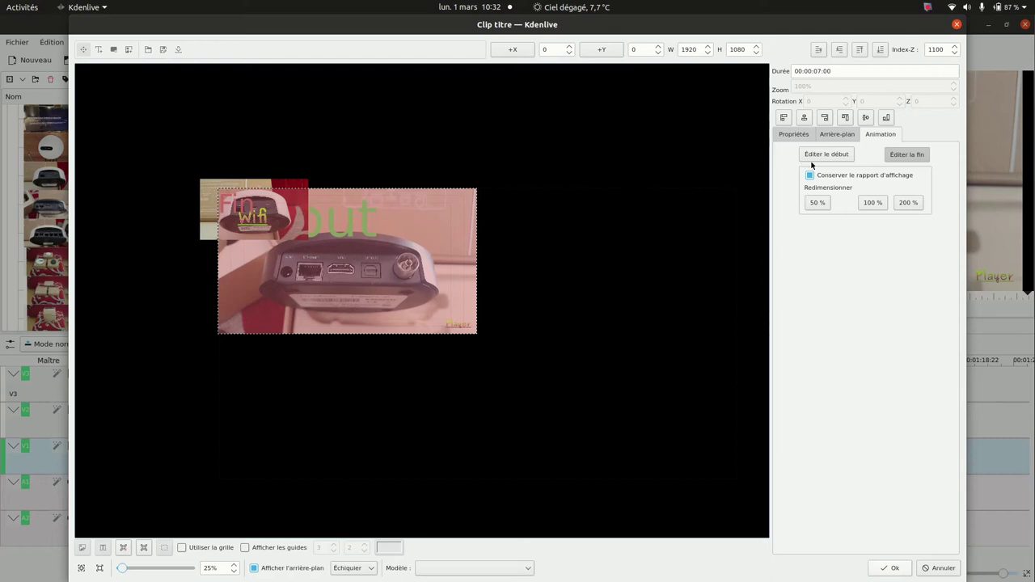
click(818, 203)
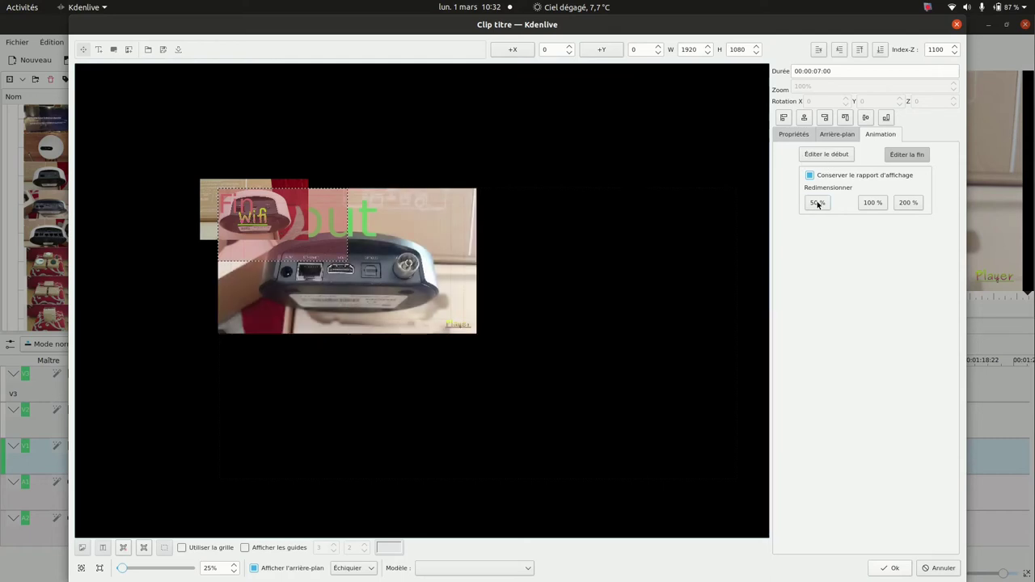
drag(310, 250, 288, 234)
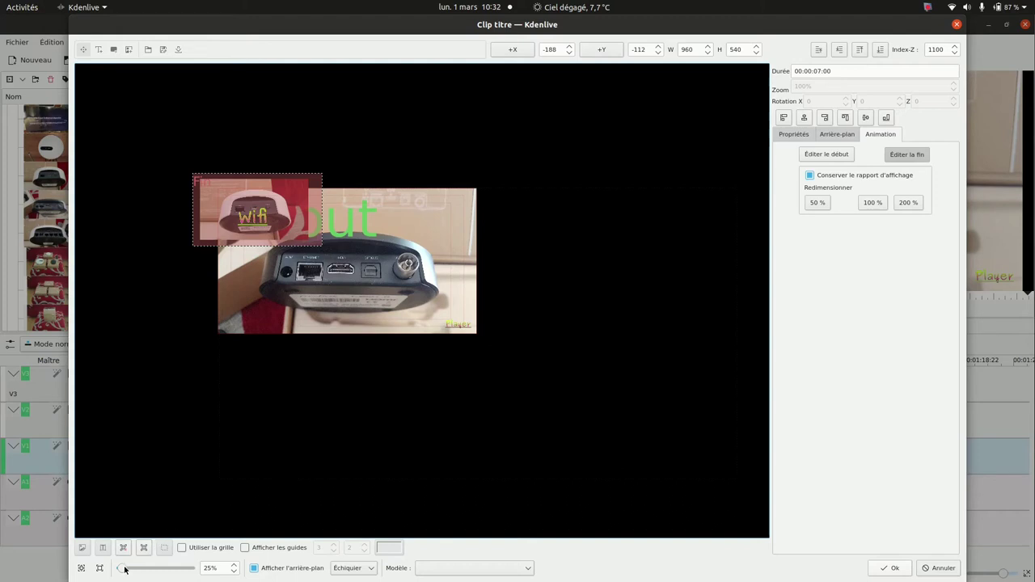
scroll(128, 570, up, 3)
scroll(129, 570, down, 2)
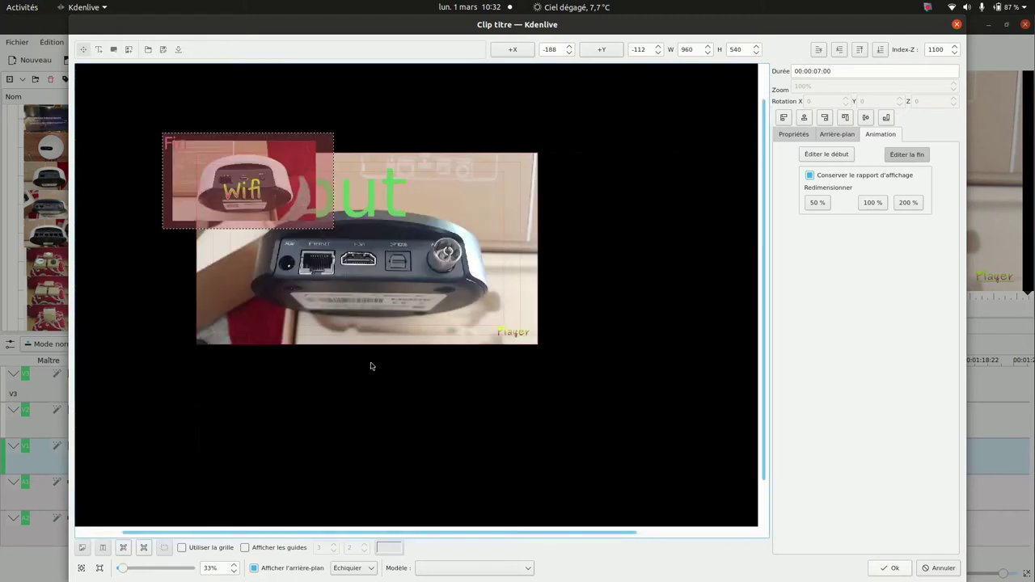
drag(295, 213, 304, 206)
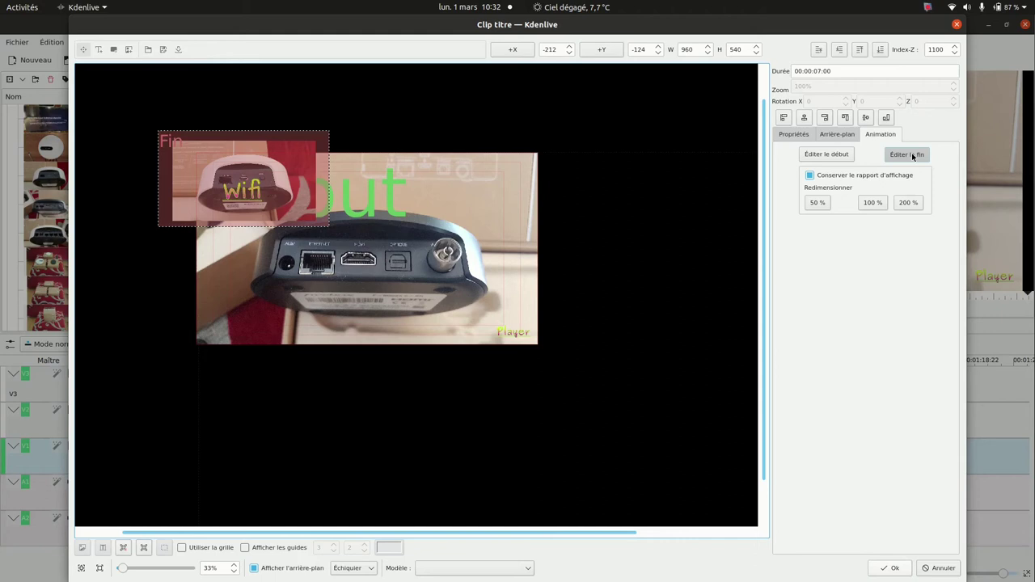
click(913, 155)
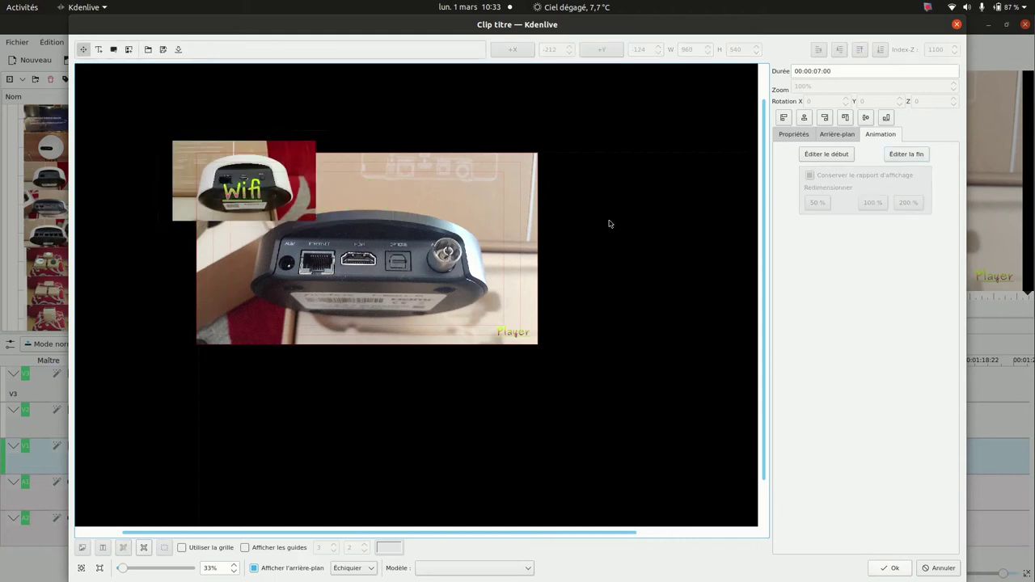
- Set the inserted image's zoom to 30% in the title clip
click(296, 196)
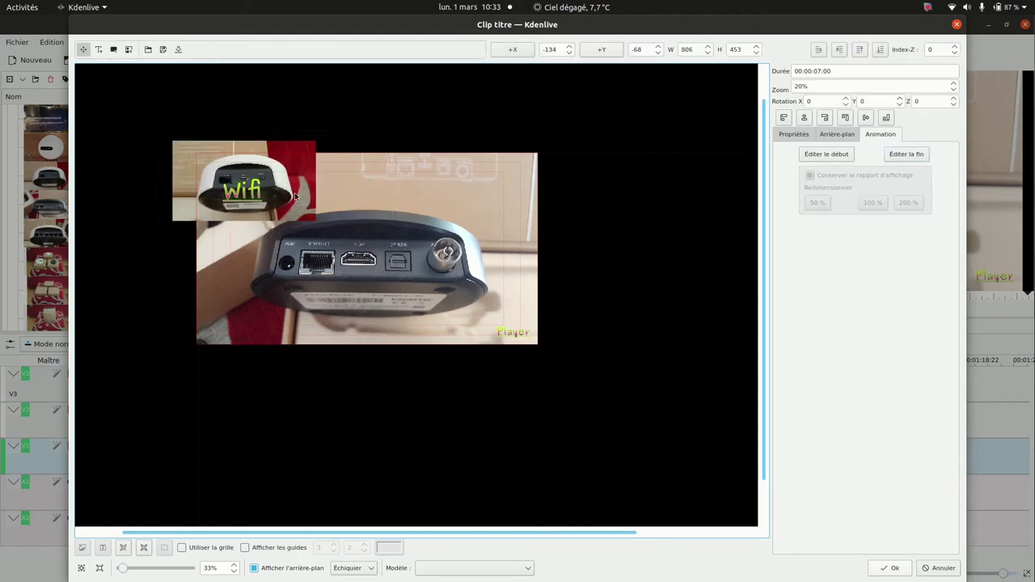
click(795, 86)
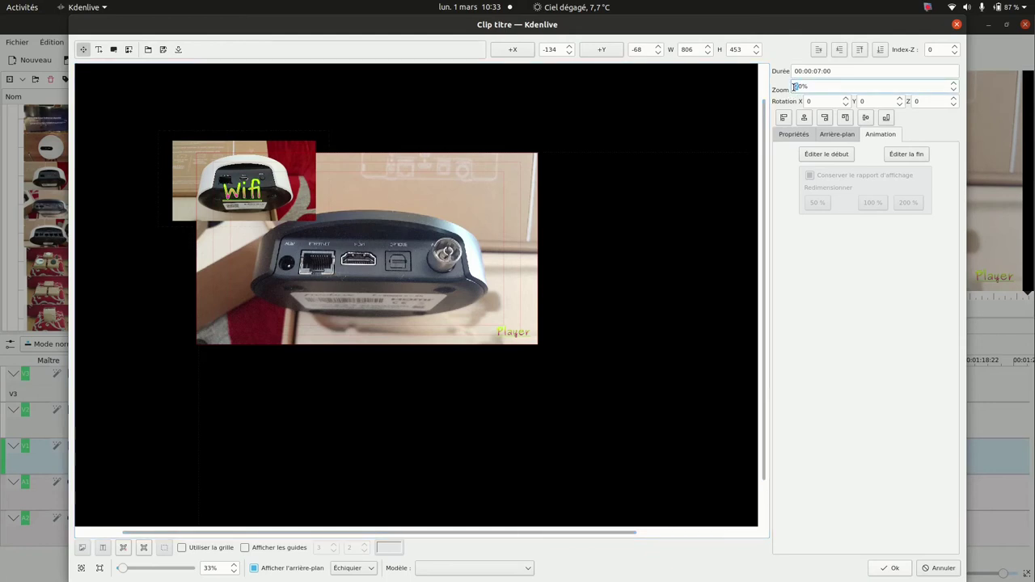
text(5)
key(BackSpace)
key(BackSpace)
text(3)
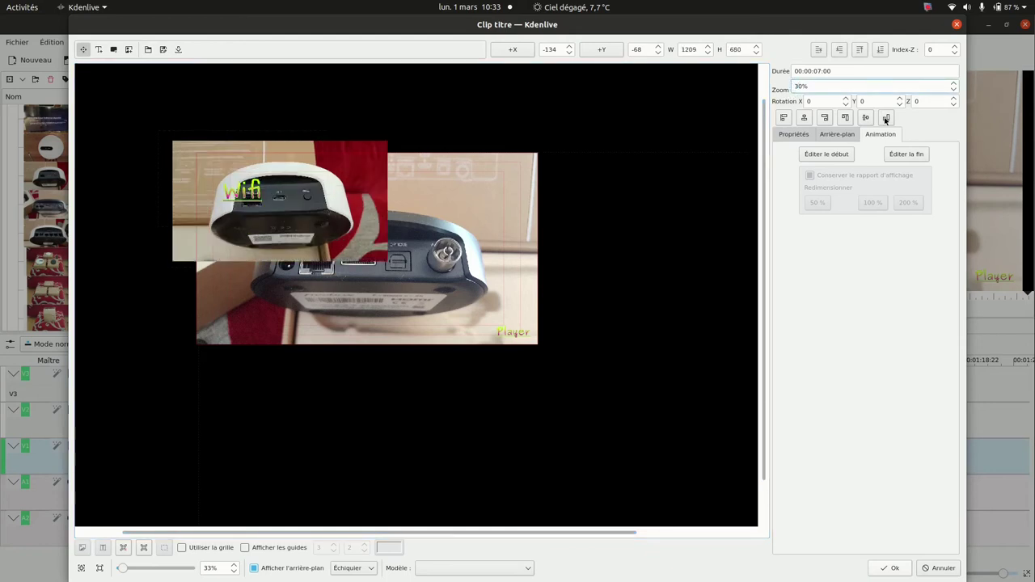
- Move the title animation's end frame over the enlarged Wifi image at about X -6, Y 36, and save the title clip
click(906, 154)
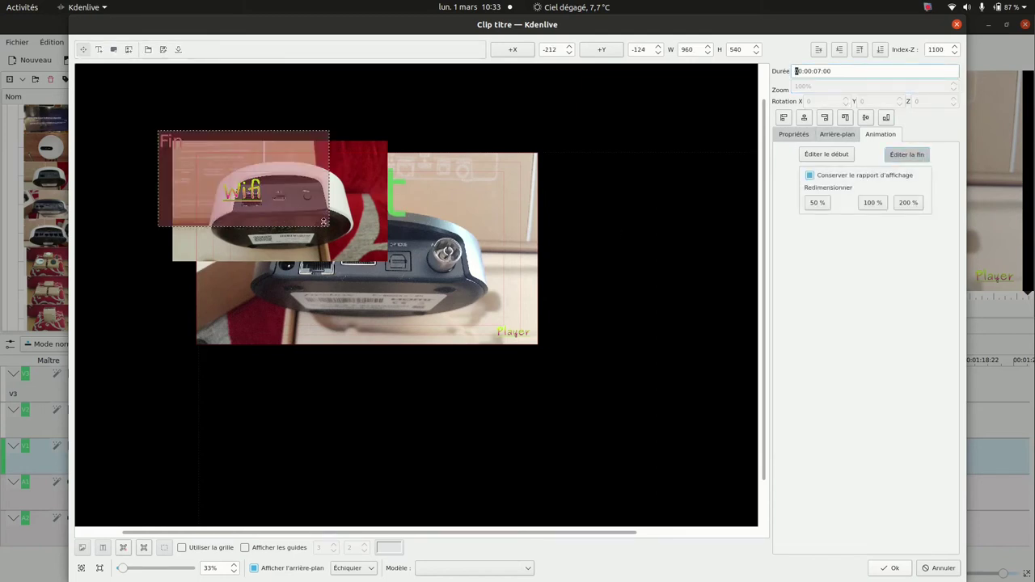
drag(308, 210, 336, 237)
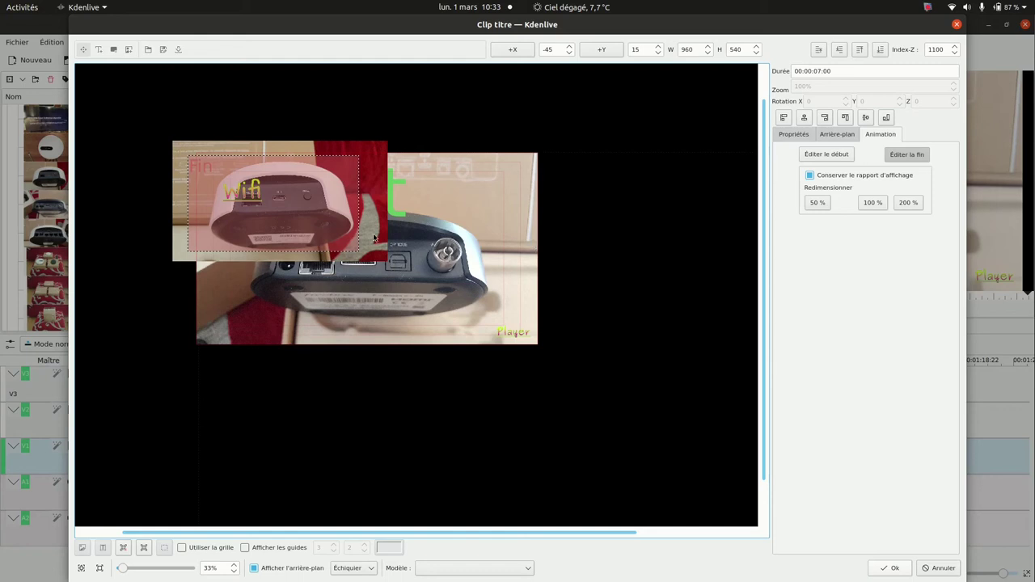
drag(338, 211, 345, 217)
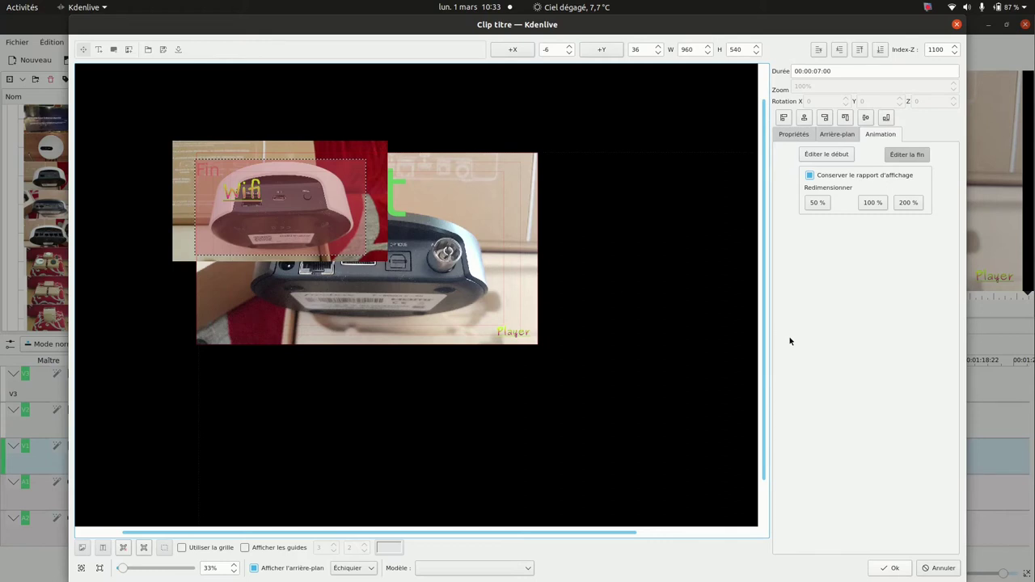
click(890, 568)
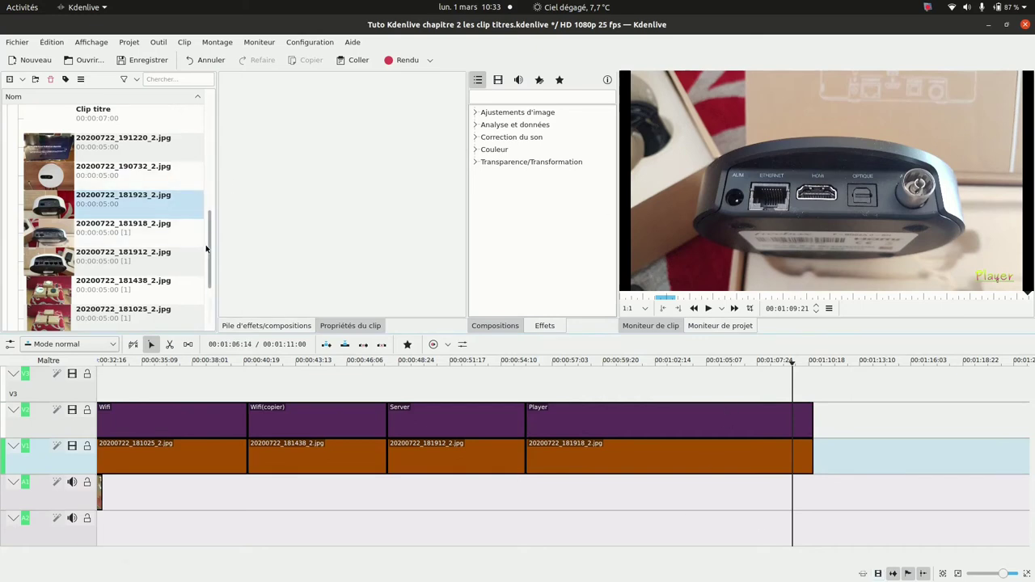
- Place the new Wifi title clip containing the image on track V3, ending level with the Player clip
drag(209, 246, 220, 120)
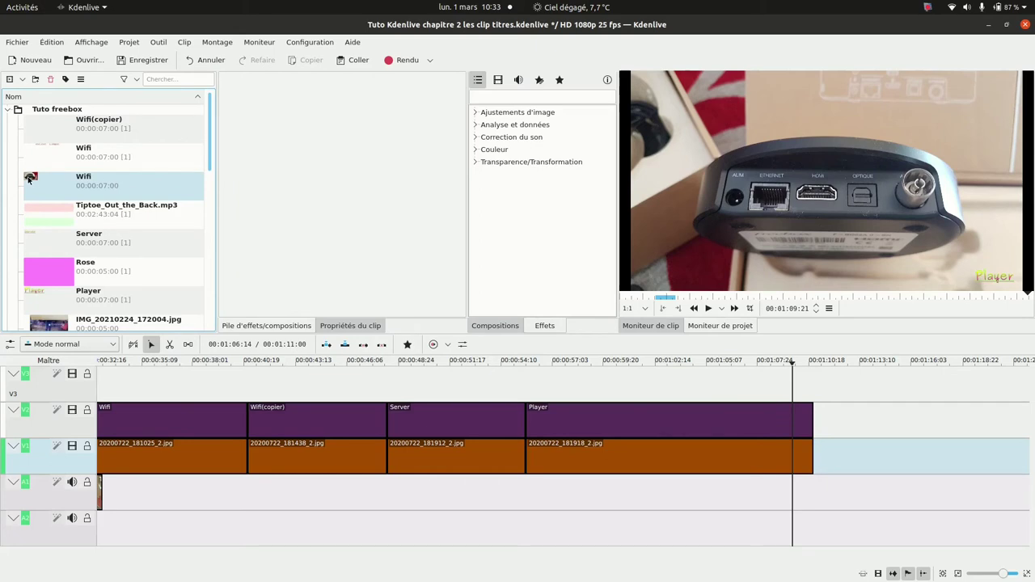
drag(30, 177, 680, 399)
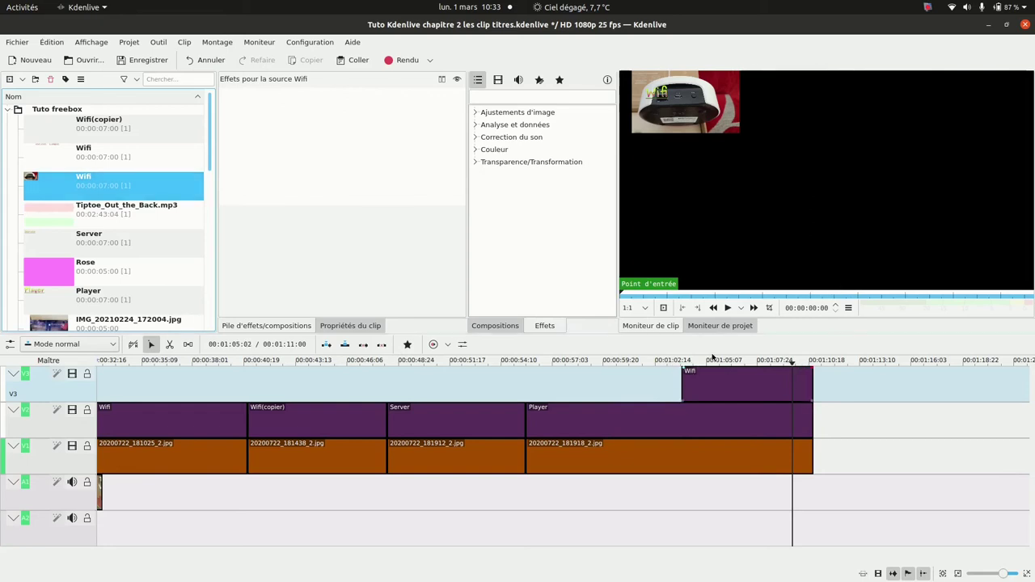
- Preview the Wifi title over the Player section and lengthen it on V3 by extending its start back to about 00:01:02:14
click(641, 360)
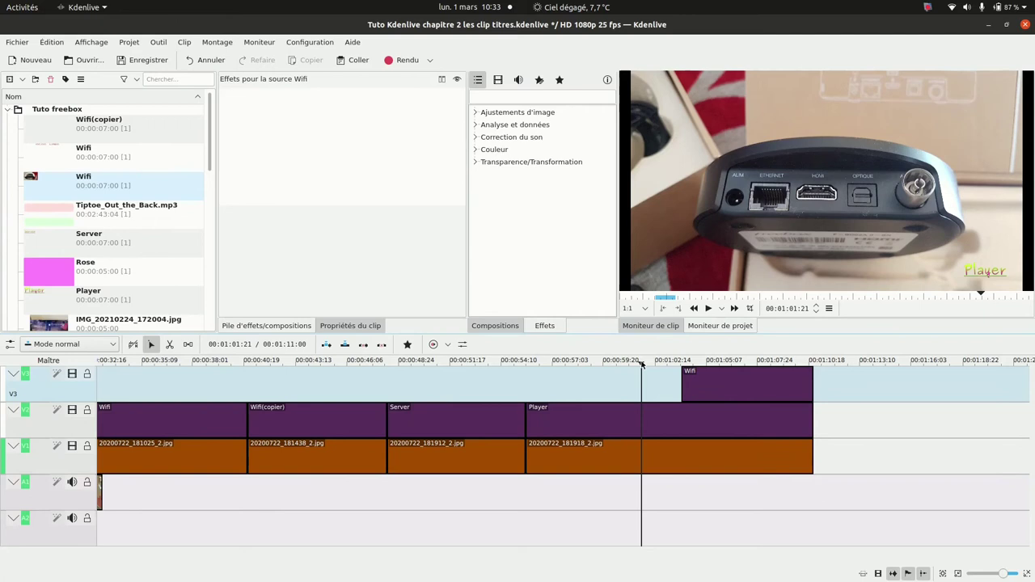
click(708, 361)
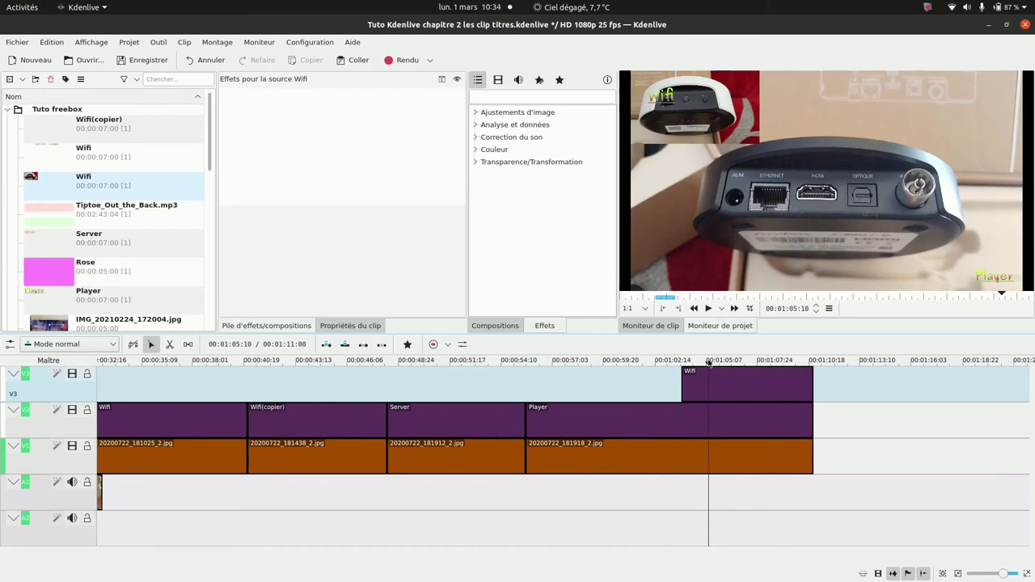
click(493, 361)
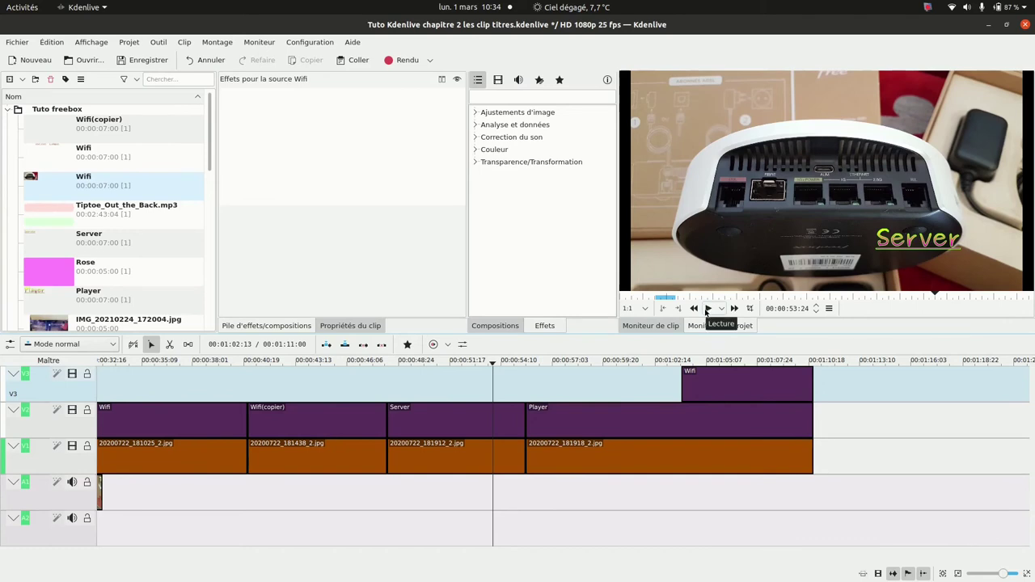
click(706, 311)
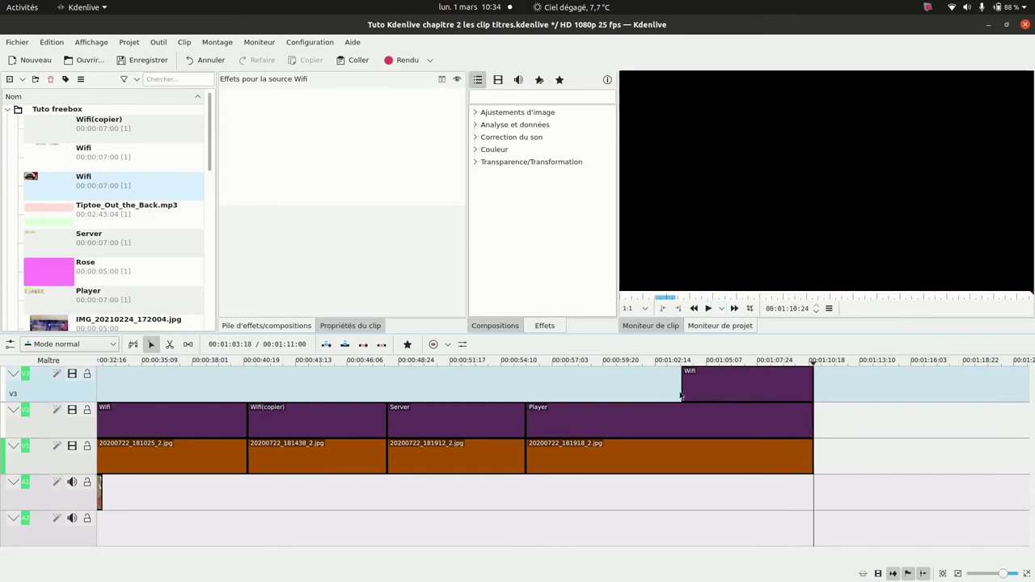
drag(683, 391, 655, 392)
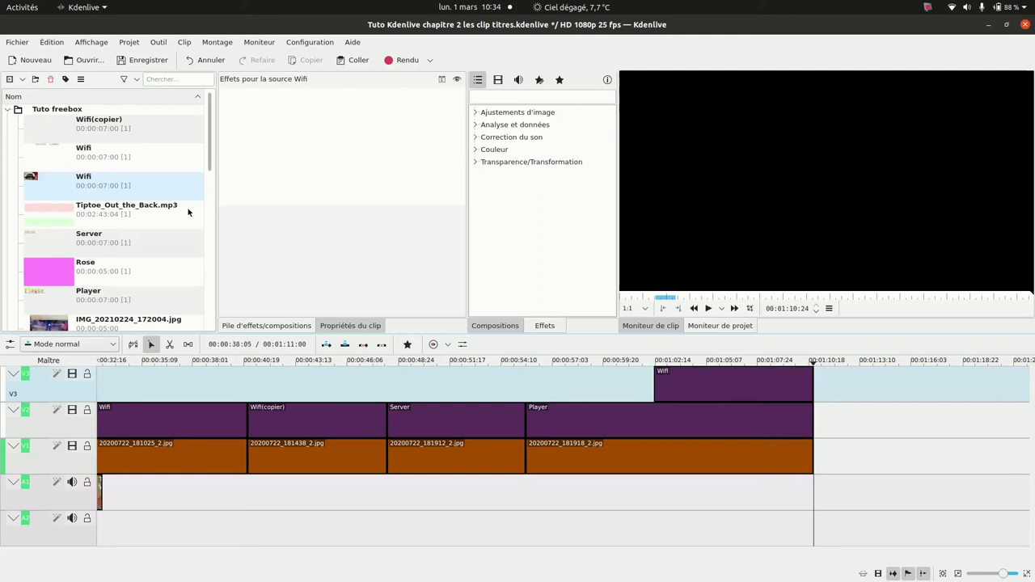
- Add 20200722_190732_2.jpg to V1 directly after the last photo and extend its end to about 00:01:18:24
drag(208, 162, 219, 250)
click(61, 236)
drag(61, 236, 813, 454)
click(854, 364)
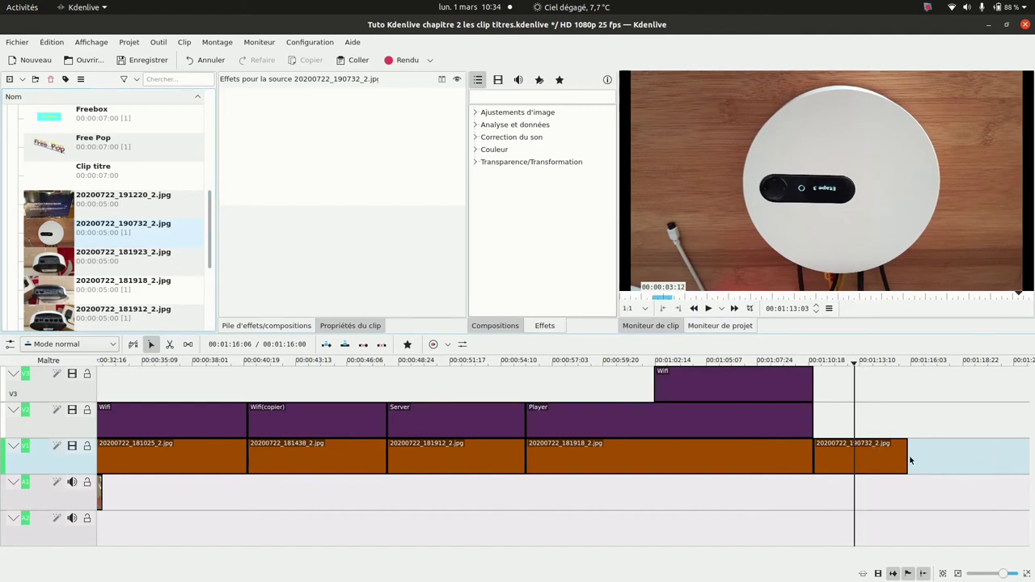
drag(908, 458, 963, 455)
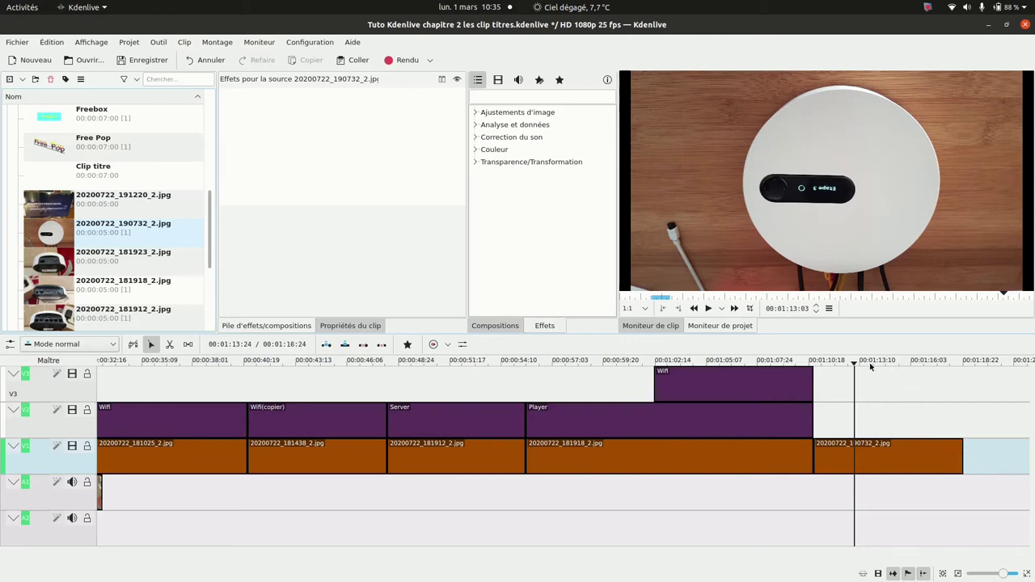
- Search the effects for "rotat" and apply the keyframable Rotation effect to the 20200722_190732_2.jpg clip on V1
click(871, 451)
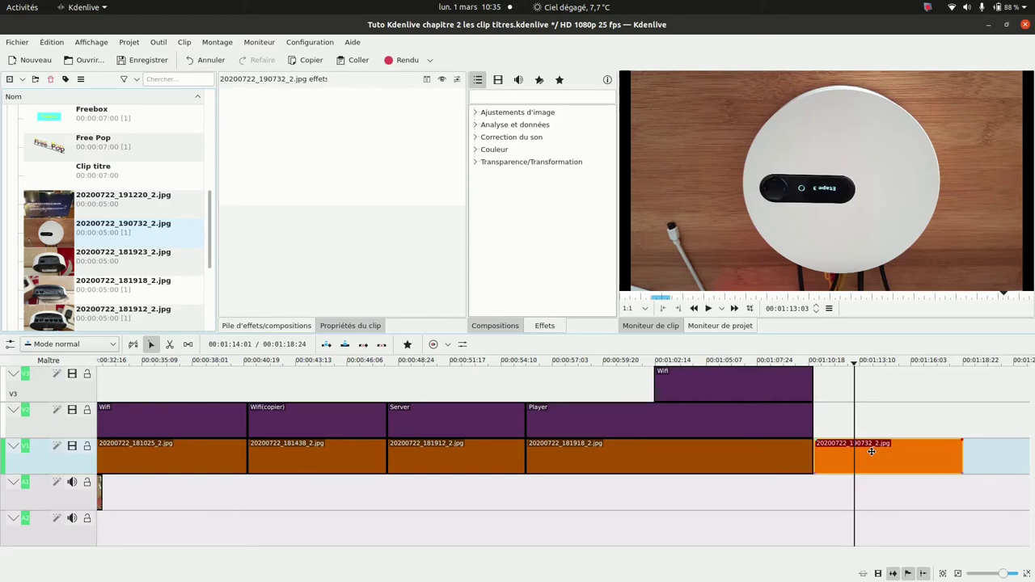
click(498, 328)
click(533, 327)
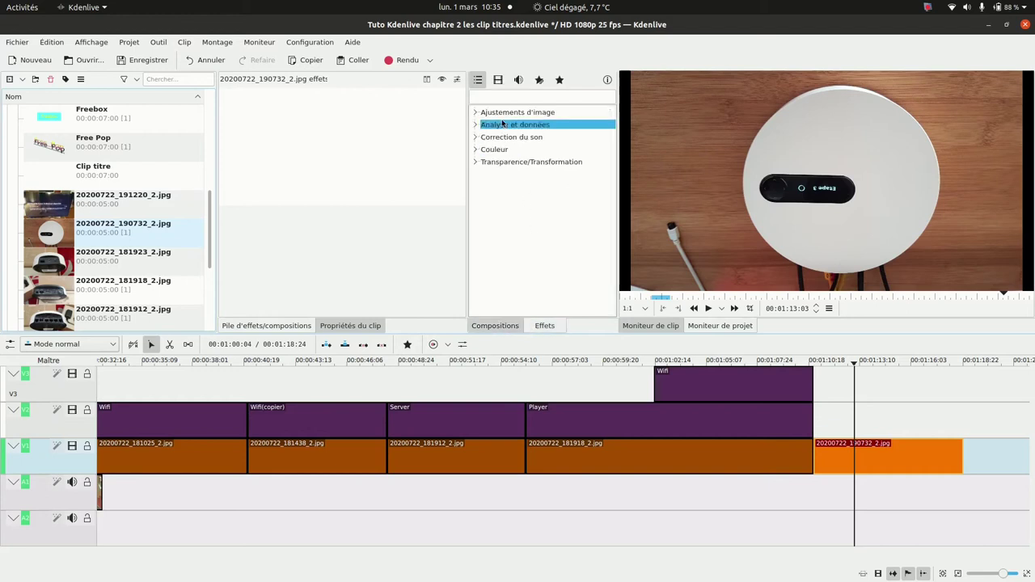
click(494, 97)
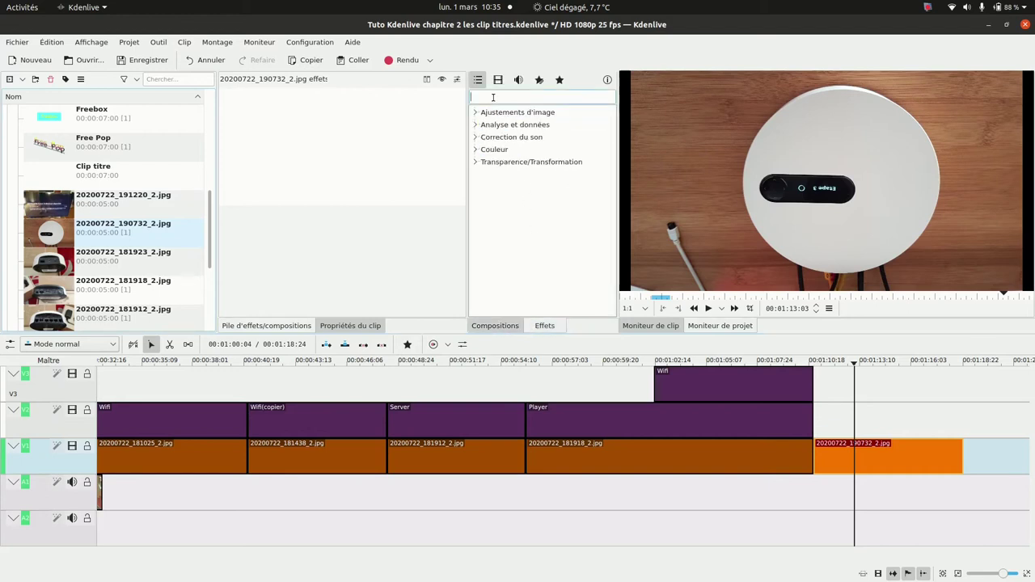
text(rotat)
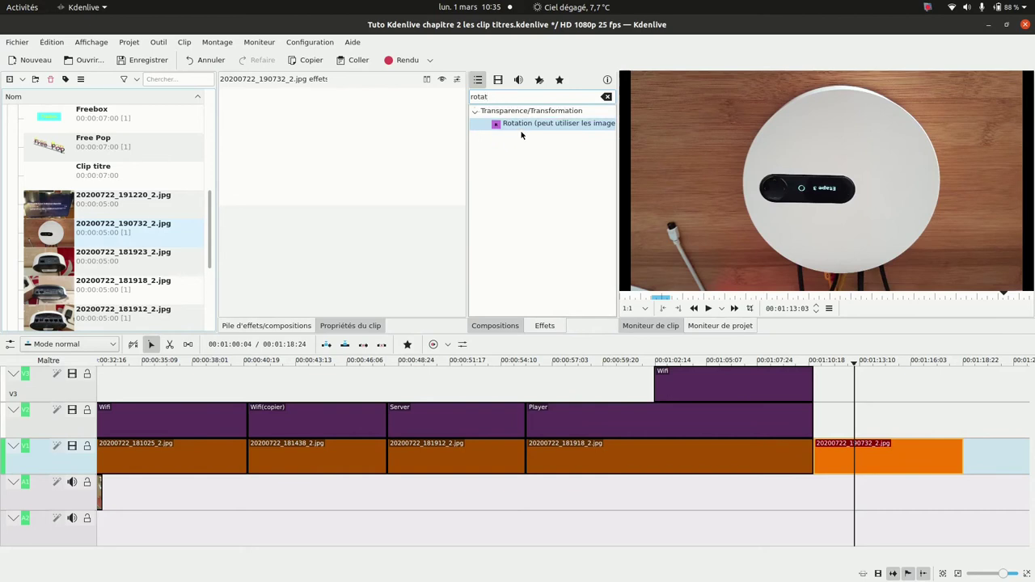
click(520, 124)
drag(497, 127, 870, 451)
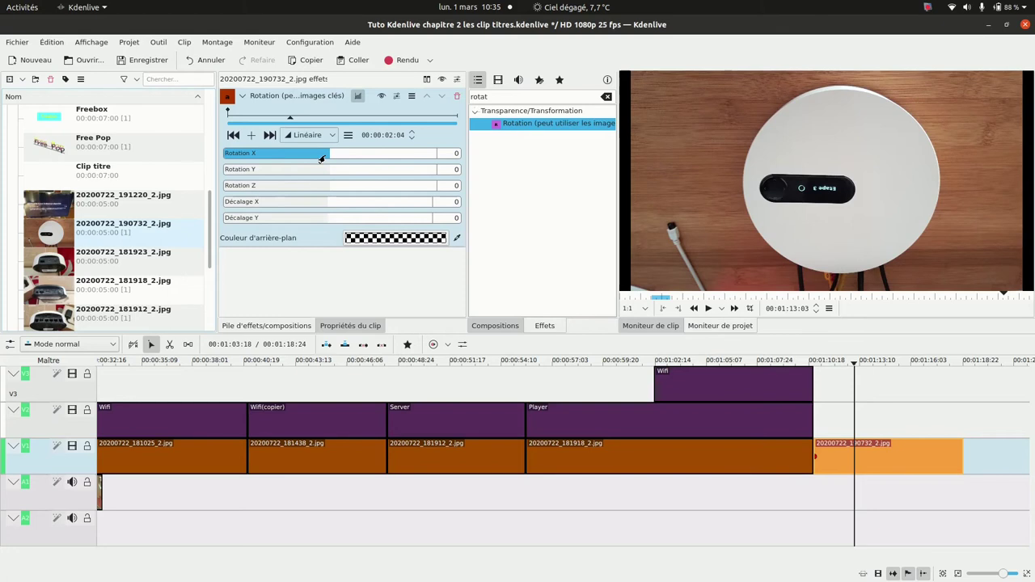
- Try the Rotation effect's Rotation X at 1800 and bring it back down to 9
click(321, 159)
drag(321, 158, 437, 159)
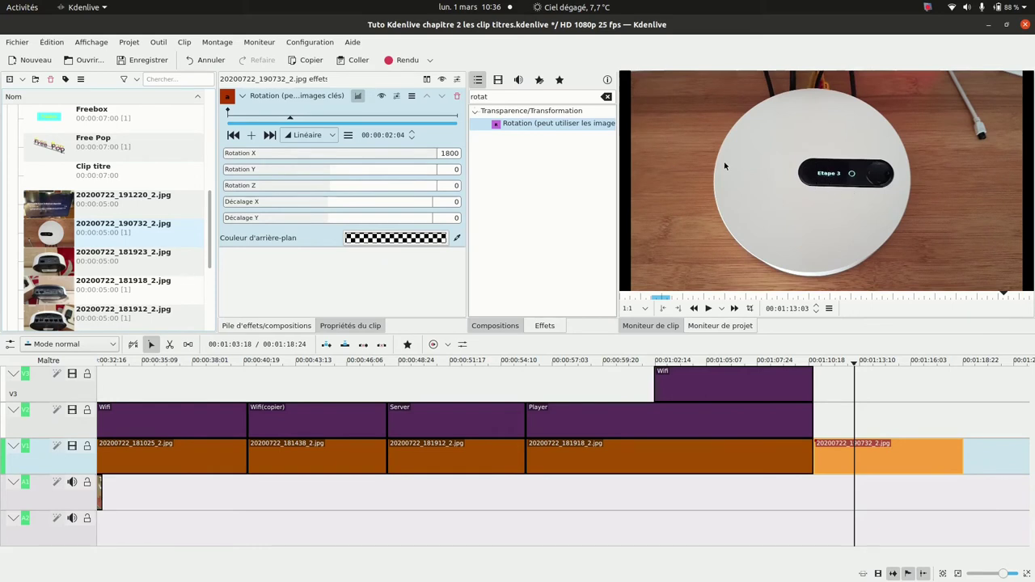
drag(432, 159, 326, 161)
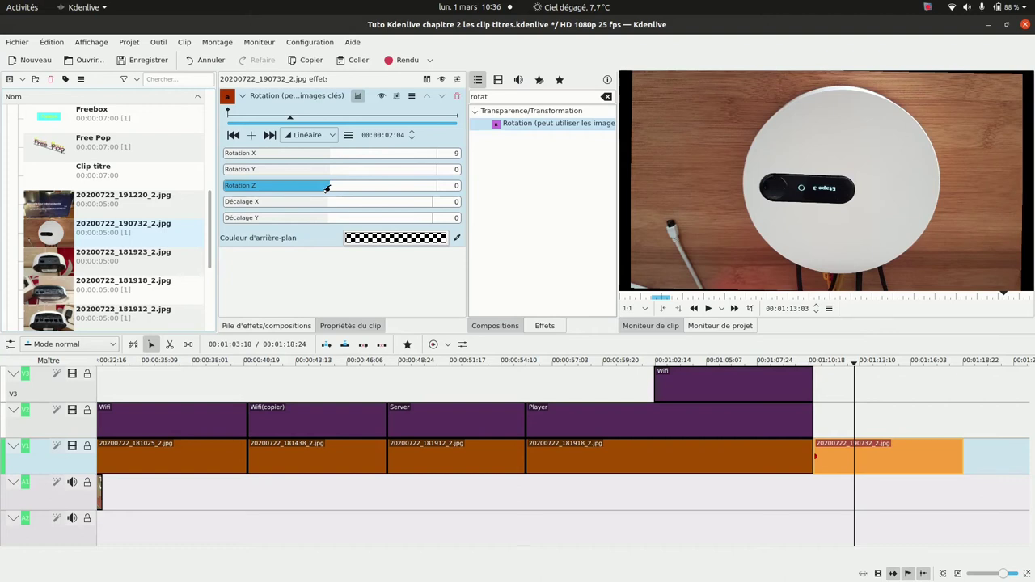
- Try Rotation Z and Rotation Y at 1800 each, returning both to 0
drag(327, 188, 434, 190)
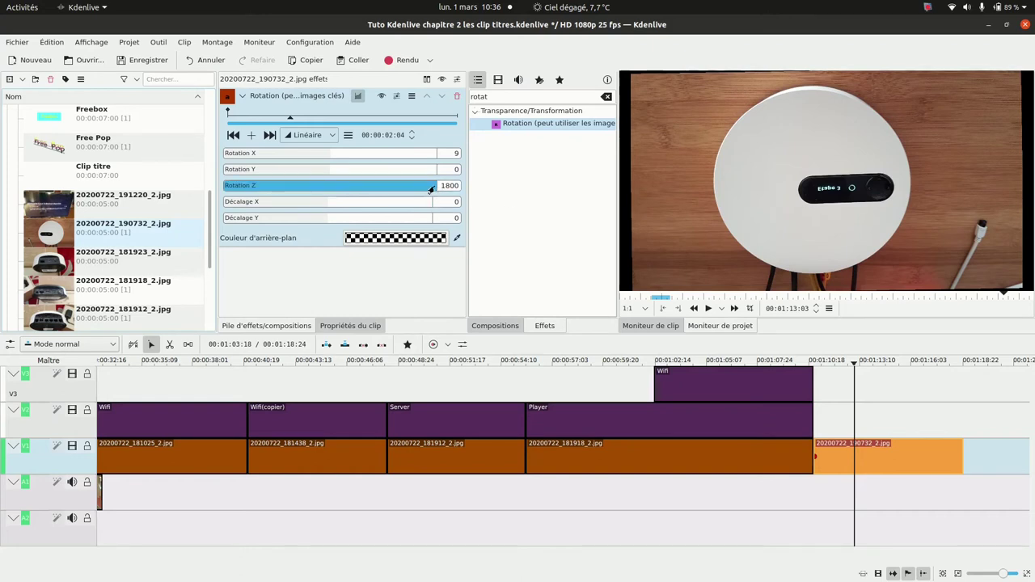
drag(429, 188, 328, 190)
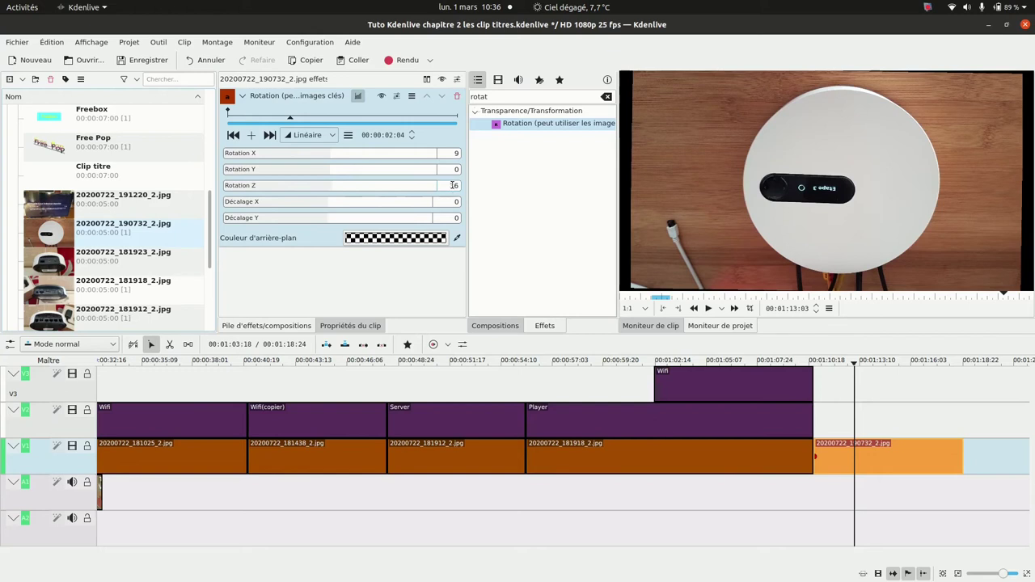
double_click(453, 185)
text(0)
drag(322, 177, 439, 172)
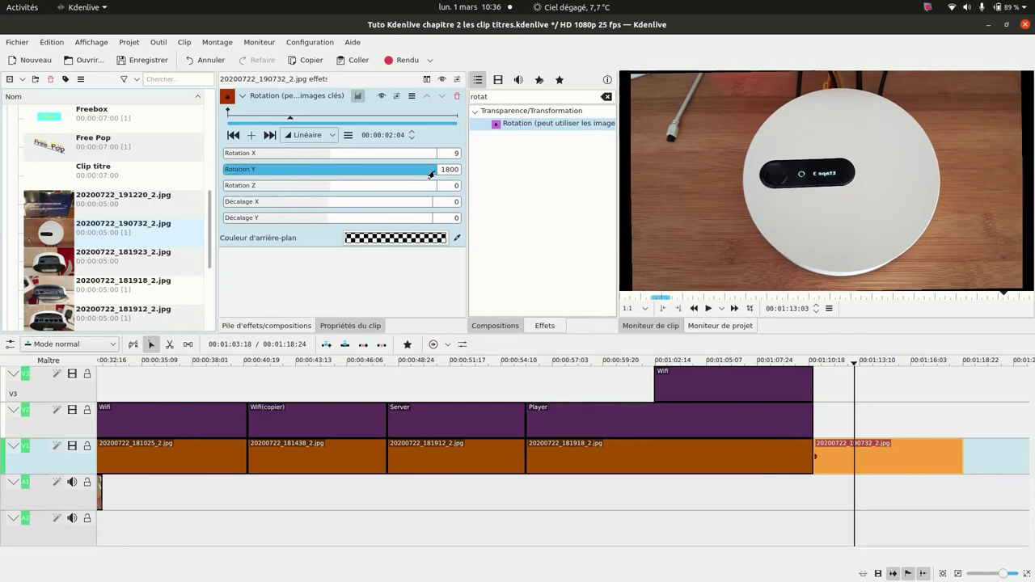
drag(430, 173, 326, 173)
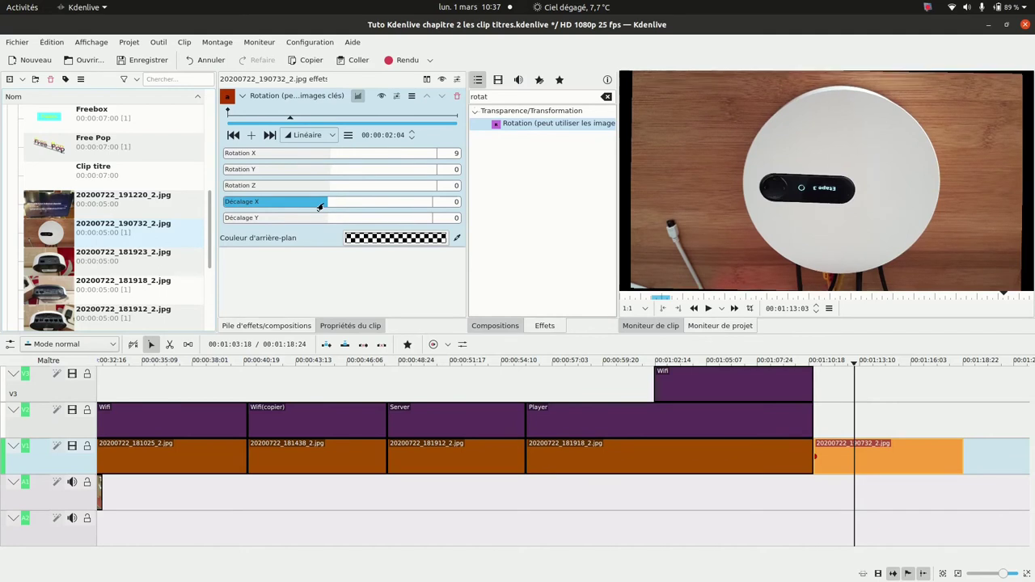
- Try horizontal and vertical offsets such as X -330 and Y 165 on the rotated image, returning both to 0
drag(325, 205, 323, 203)
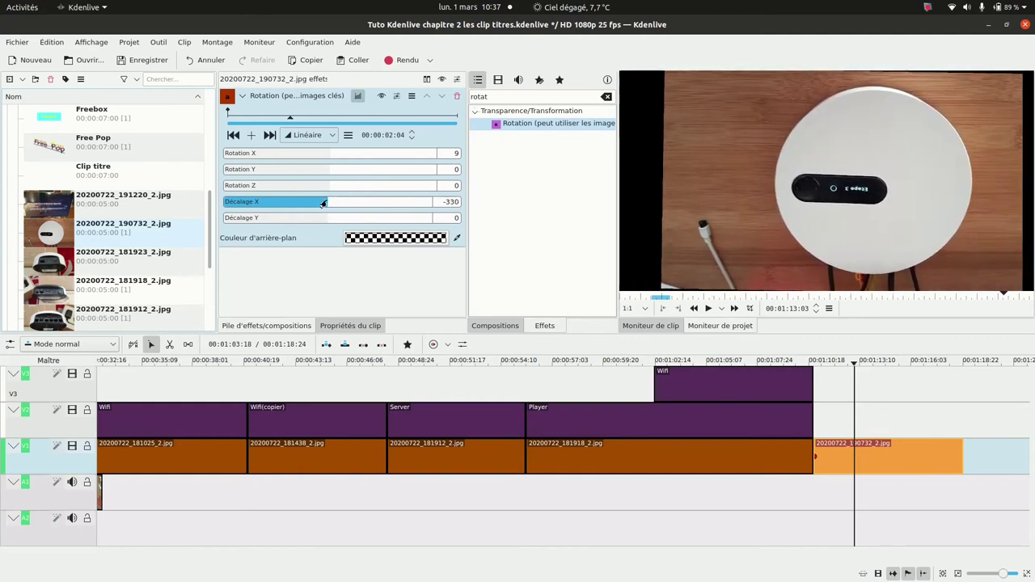
double_click(322, 203)
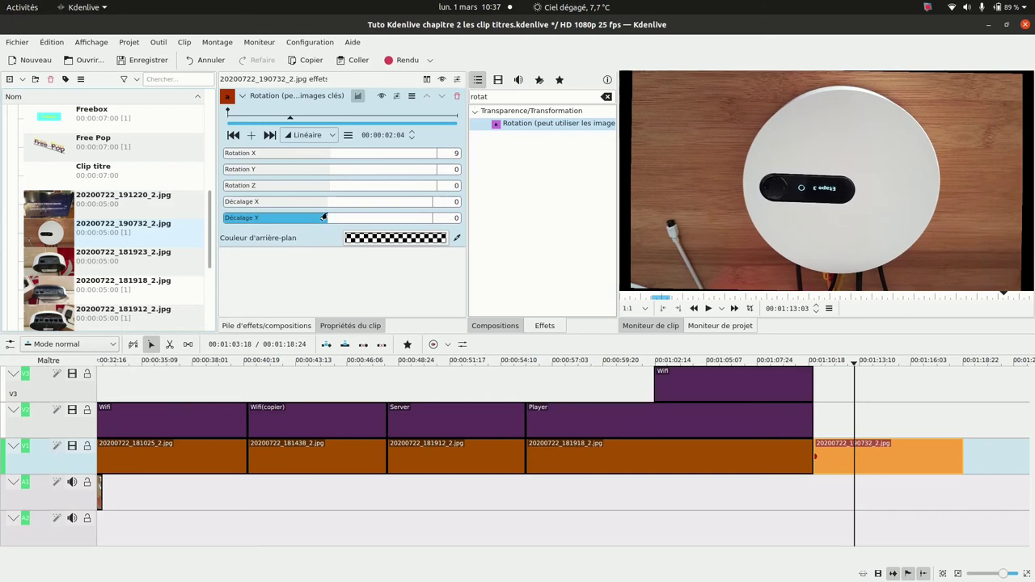
mouse_move(323, 217)
mouse_down()
mouse_move(334, 219)
mouse_move(325, 217)
mouse_up()
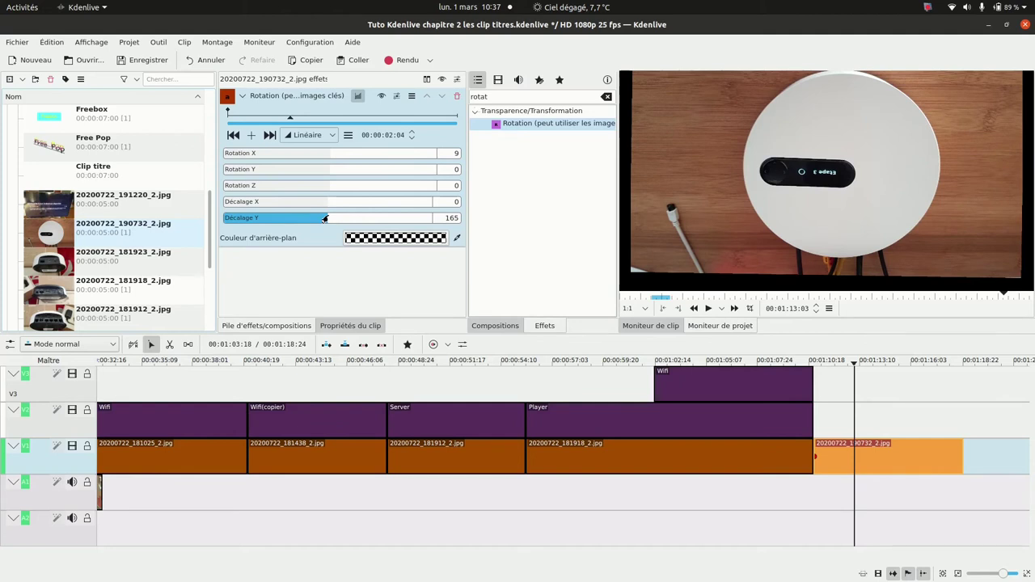
drag(324, 219, 323, 219)
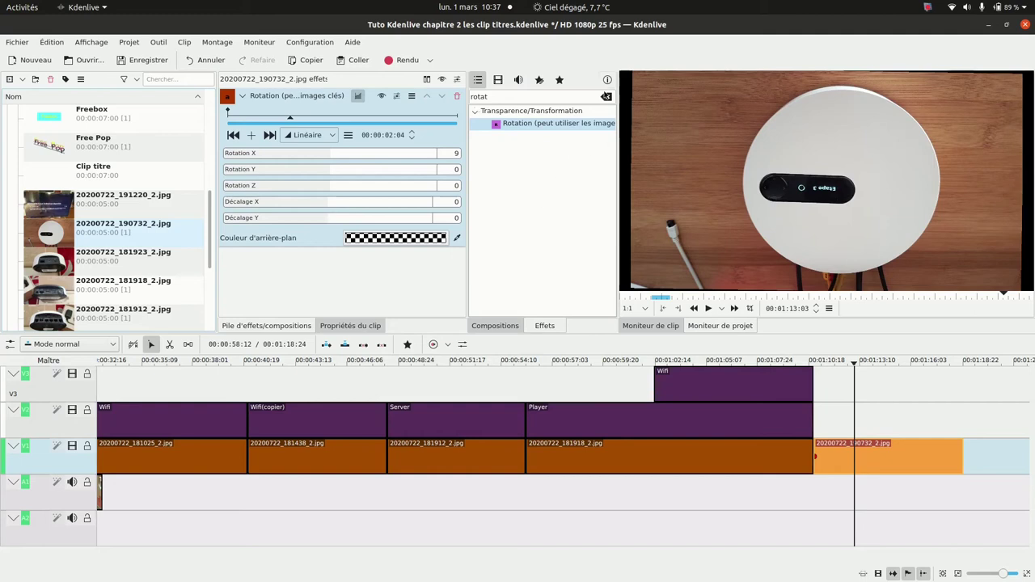
- Clear the effect search, set the photo's Rotation X to 1800, and move the playhead to the clip's end at about 00:01:18:23
click(607, 96)
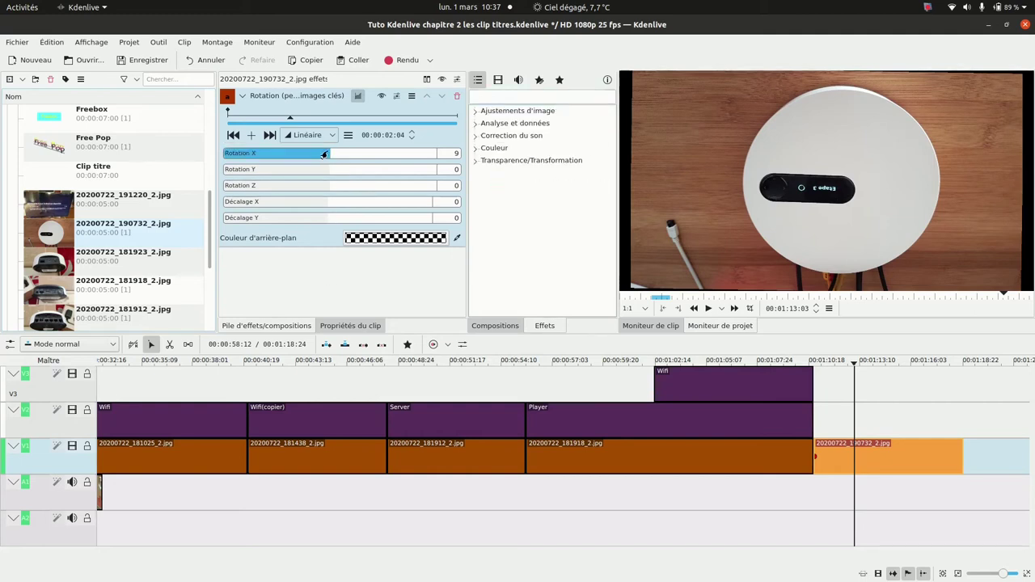
drag(324, 156, 455, 156)
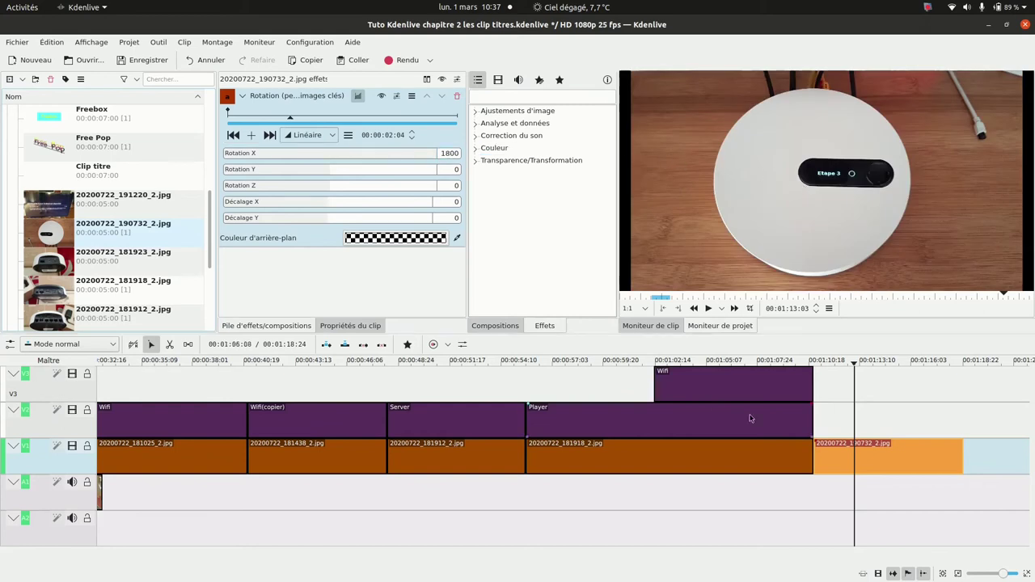
click(968, 364)
click(924, 363)
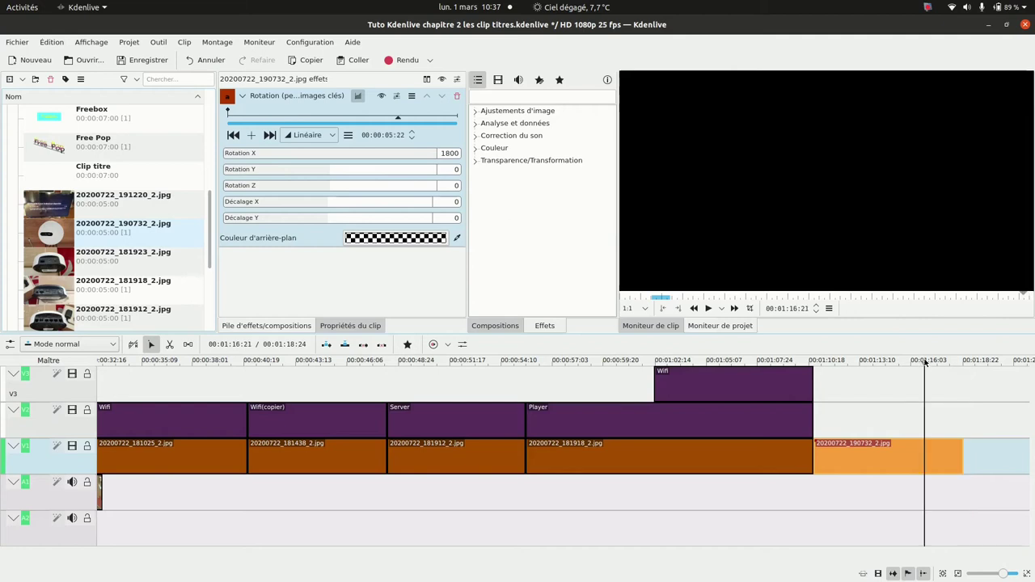
click(970, 364)
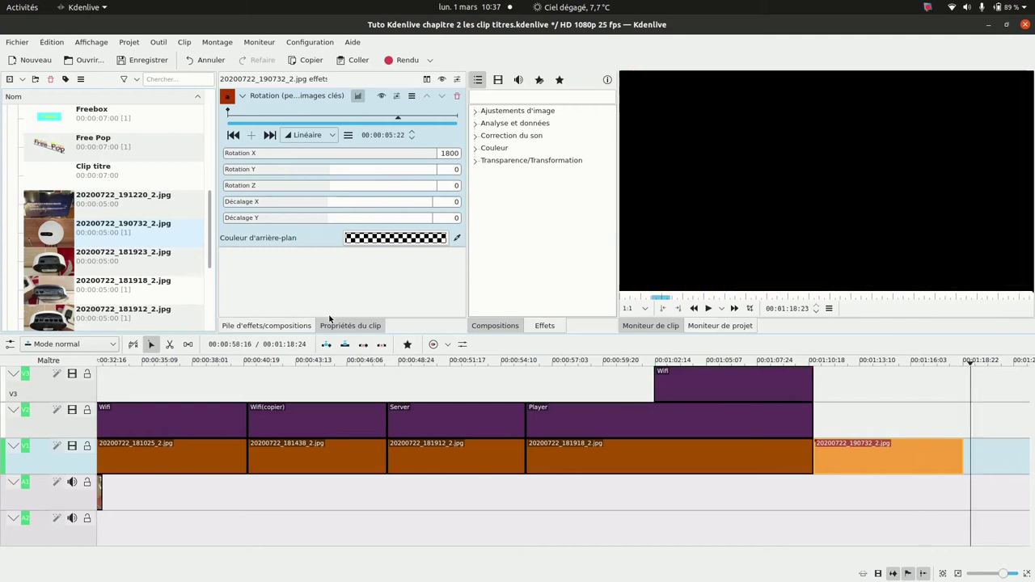
- Place the photo 20200722_191220_2.jpg after the rotated photo, lengthened to about 00:01:30:12, and move it up to track V2
click(198, 232)
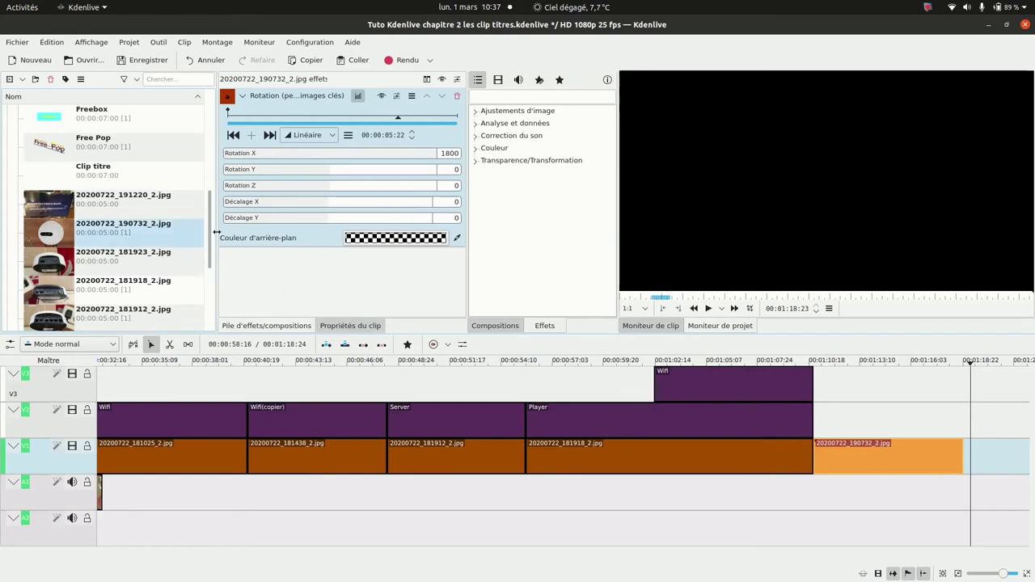
mouse_move(209, 233)
mouse_down()
mouse_move(206, 336)
mouse_move(204, 233)
mouse_up()
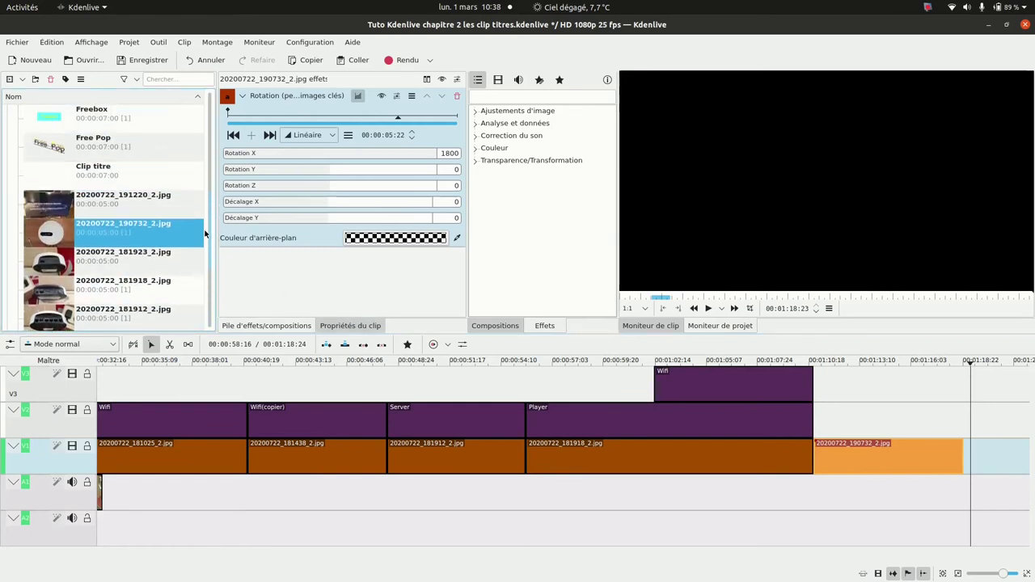
click(55, 210)
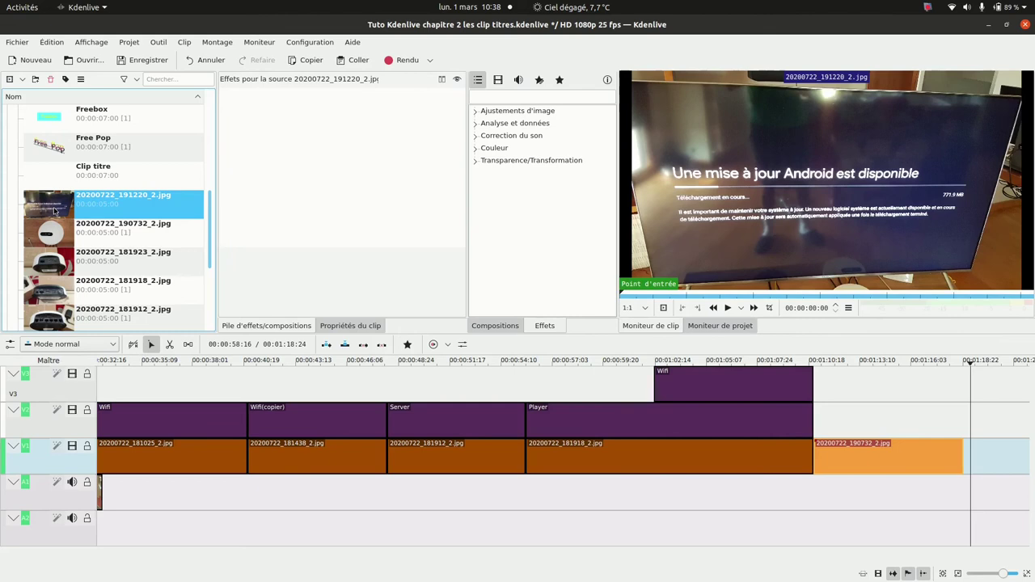
drag(54, 210, 691, 445)
click(587, 362)
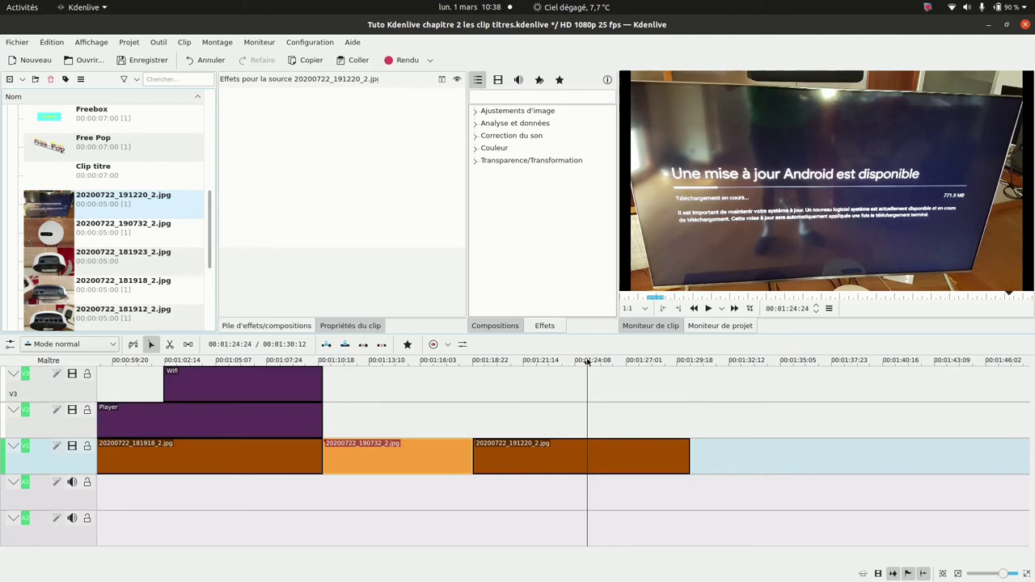
drag(581, 457, 582, 425)
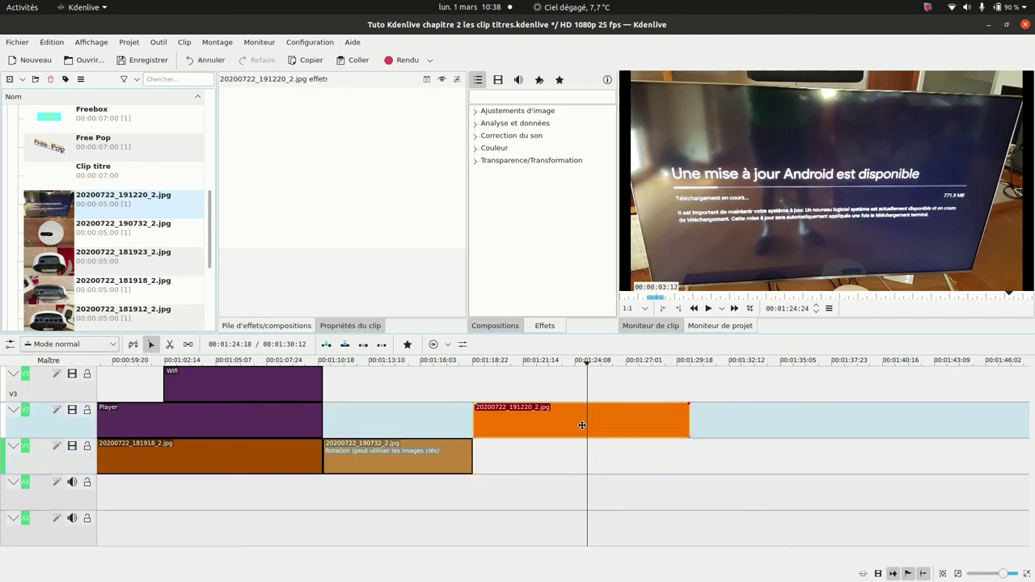
click(129, 44)
click(146, 72)
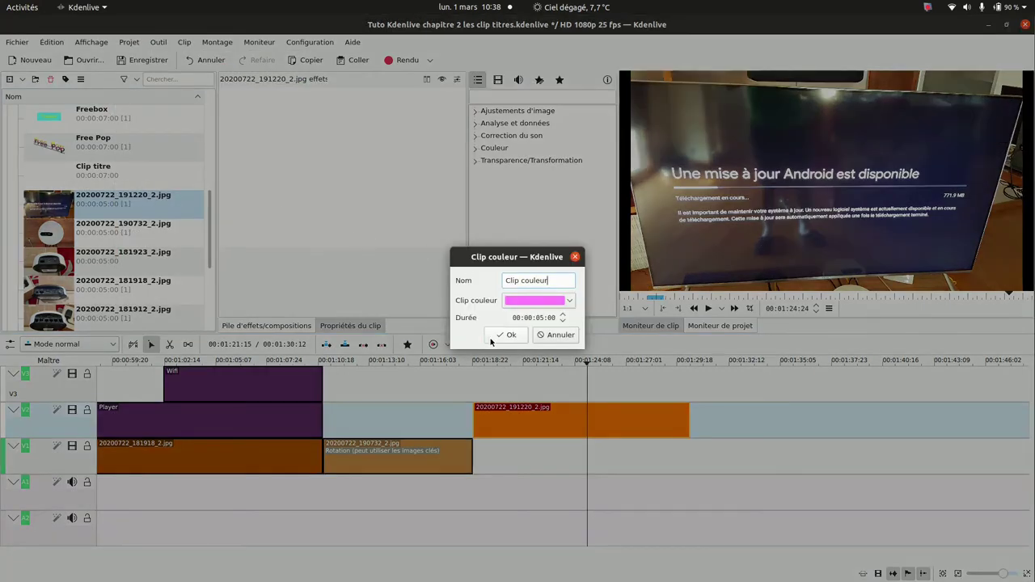
click(505, 337)
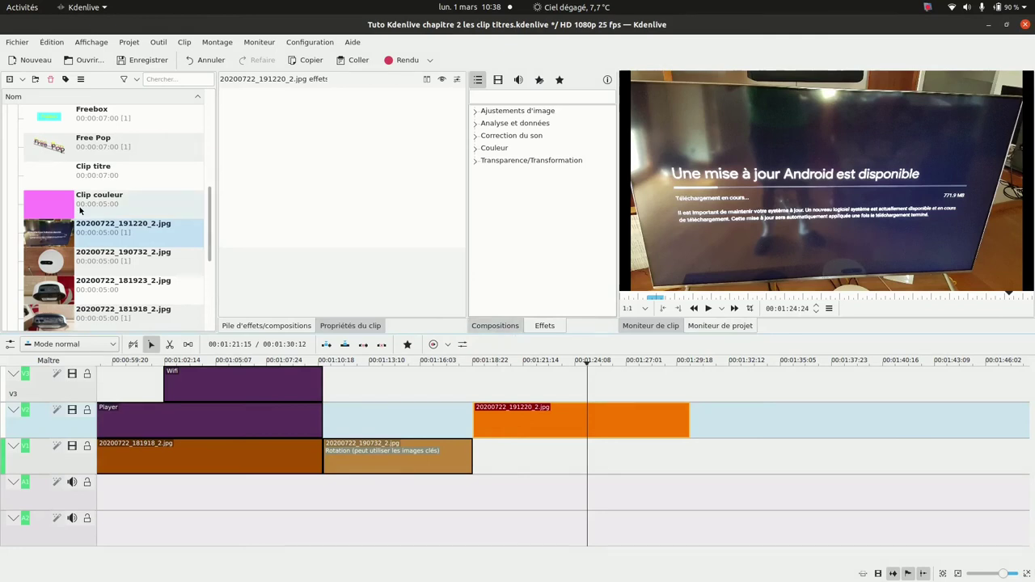
mouse_move(212, 236)
mouse_down()
mouse_move(215, 150)
mouse_move(219, 222)
mouse_up()
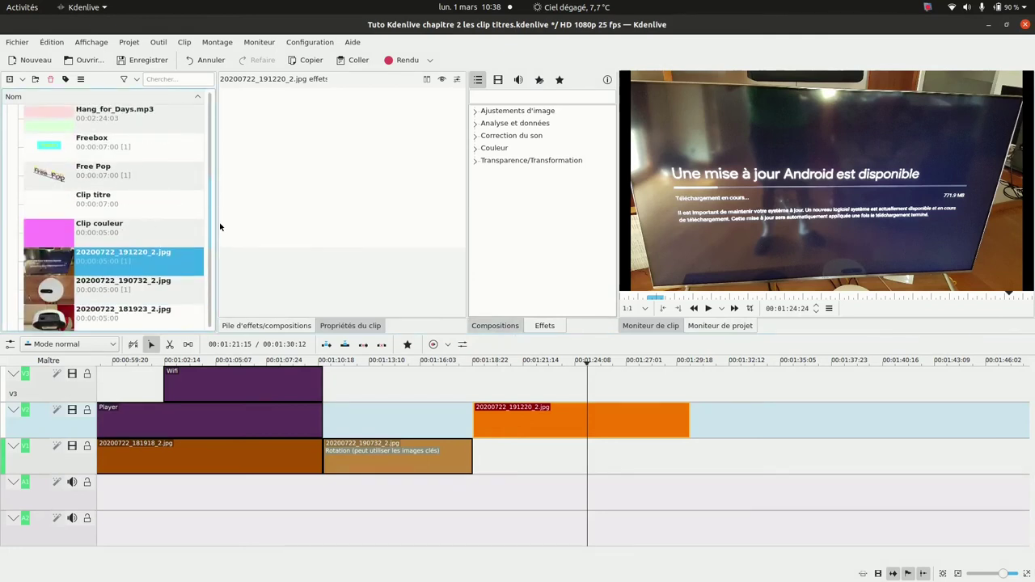
click(51, 234)
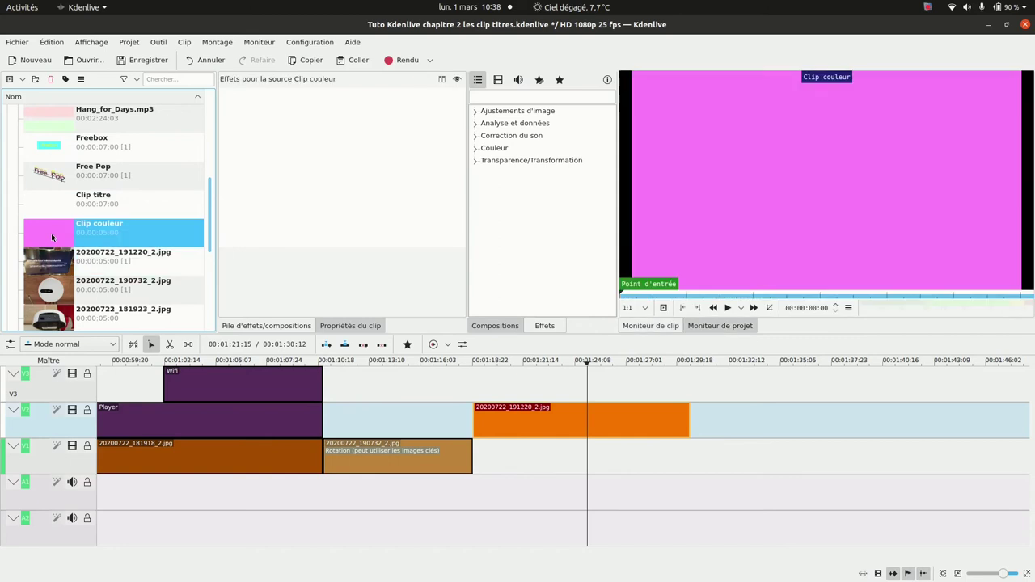
key(Delete)
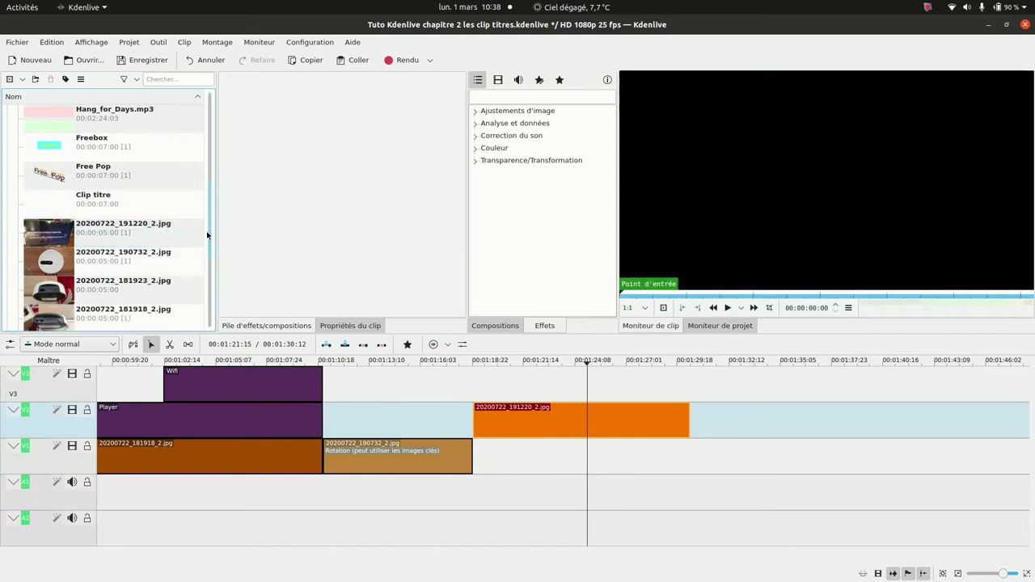
- Place the existing Rose colour clip on track V1 beneath the photo and extend both clips to end at about 00:01:31:17
drag(207, 234, 207, 205)
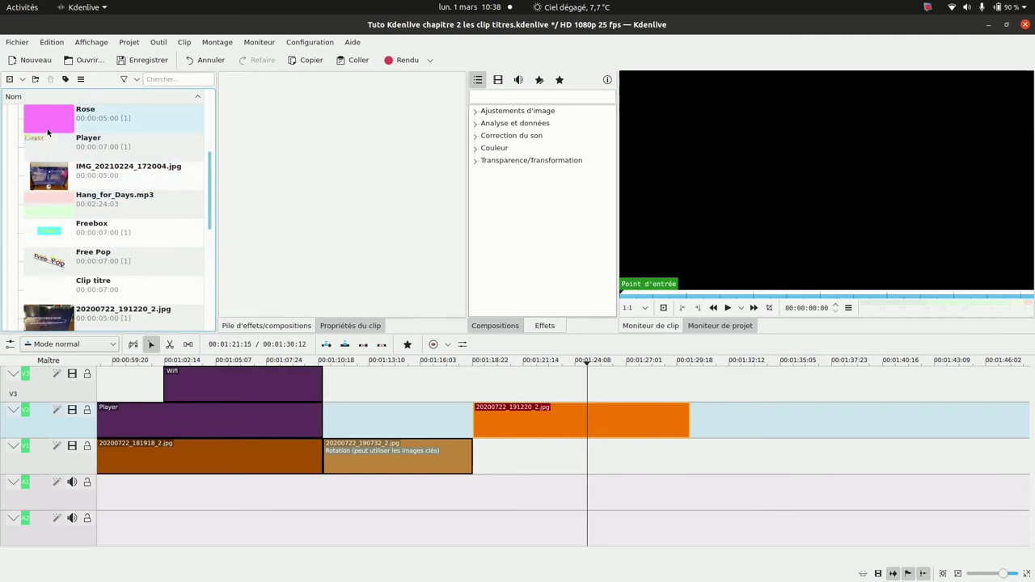
drag(46, 118, 466, 459)
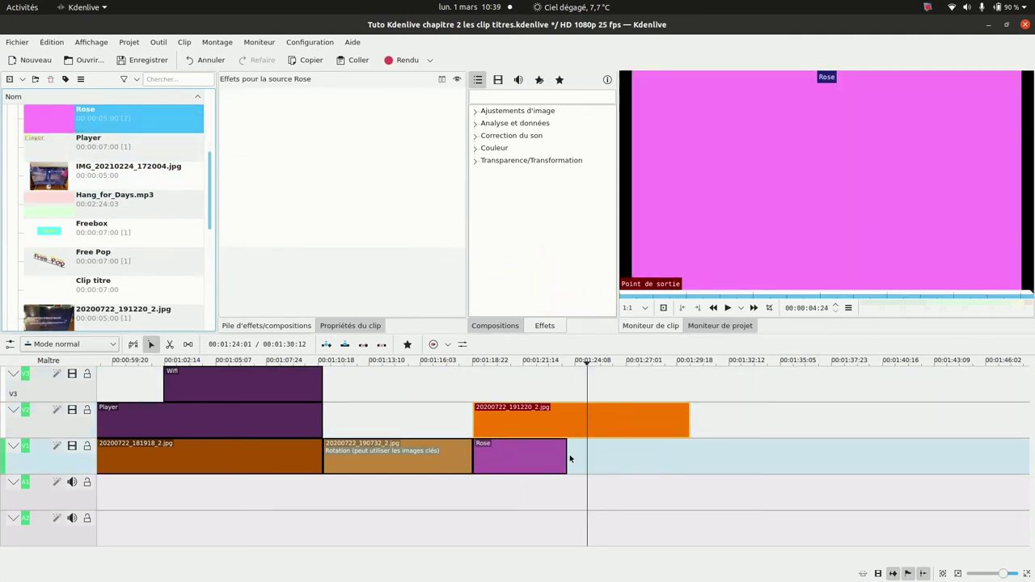
click(651, 450)
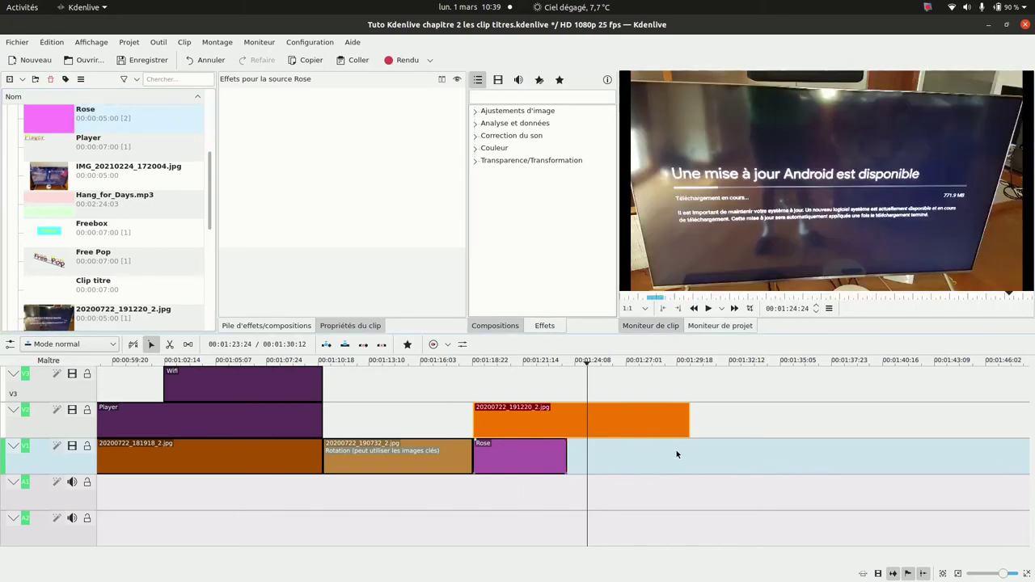
drag(566, 457, 688, 460)
drag(689, 410, 711, 410)
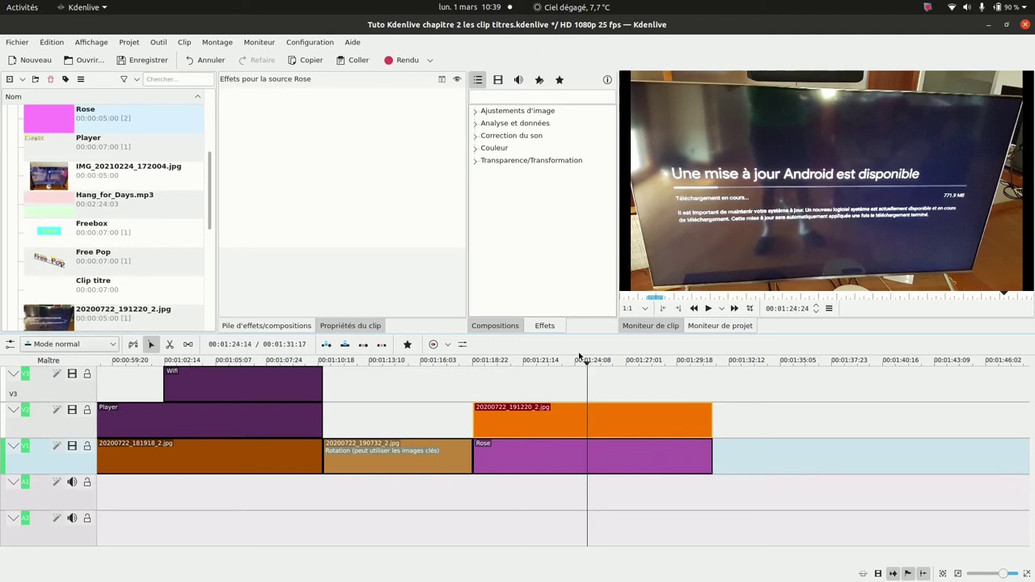
click(579, 450)
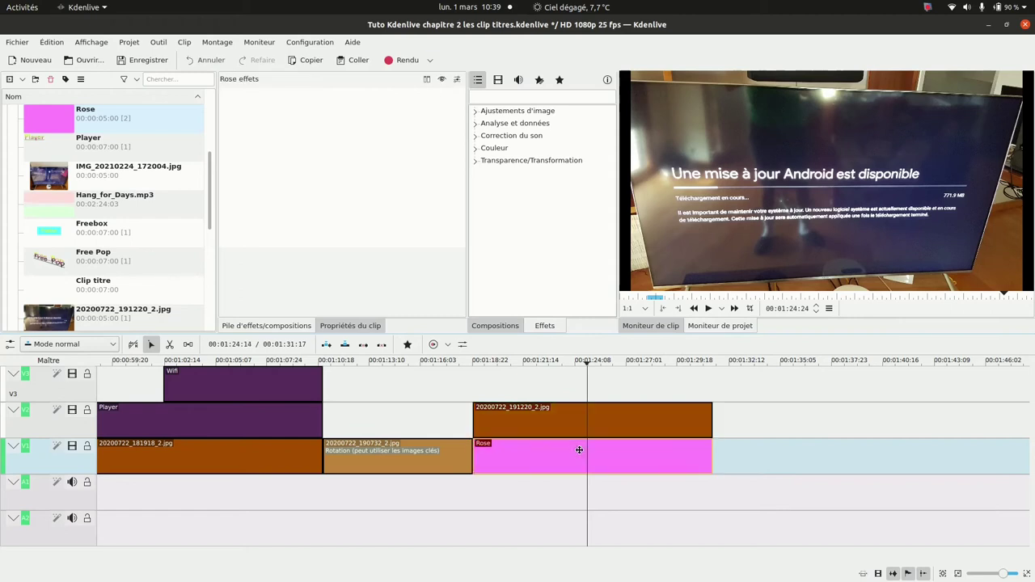
click(577, 414)
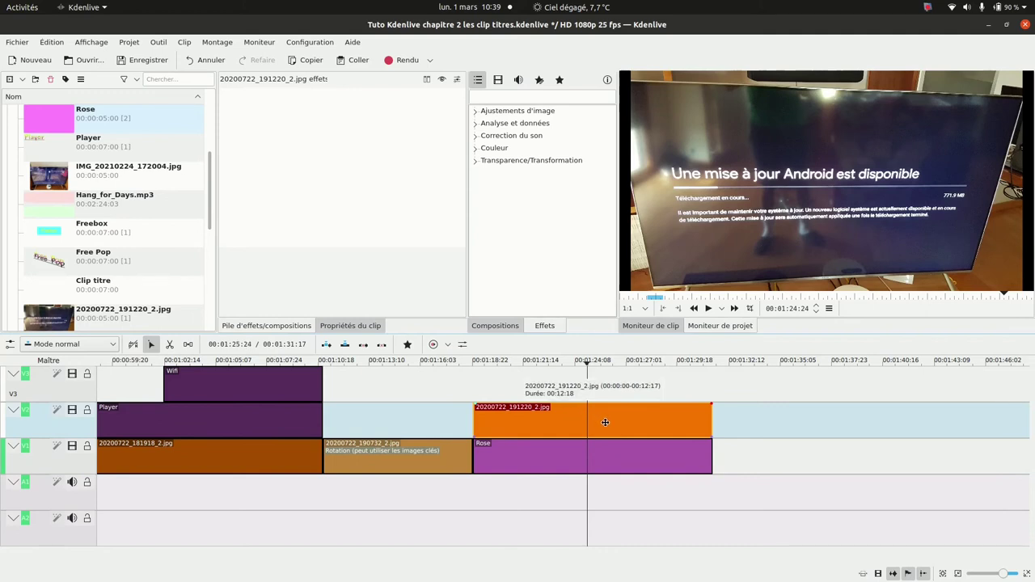
- Create a title clip with the timeline image displayed as background and add the text "Linus dans la boite" above the on-screen heading
click(154, 119)
click(125, 48)
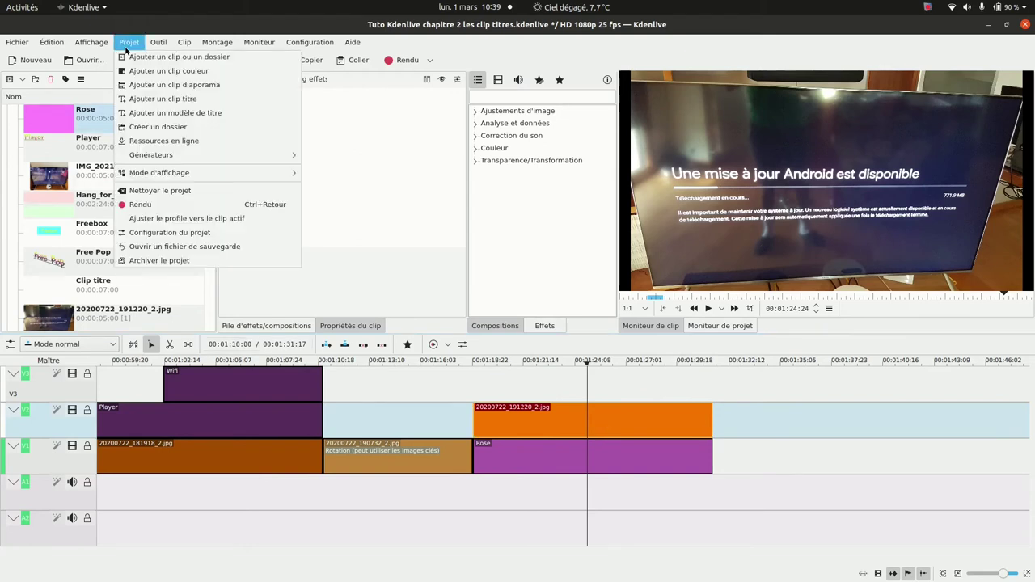
click(149, 98)
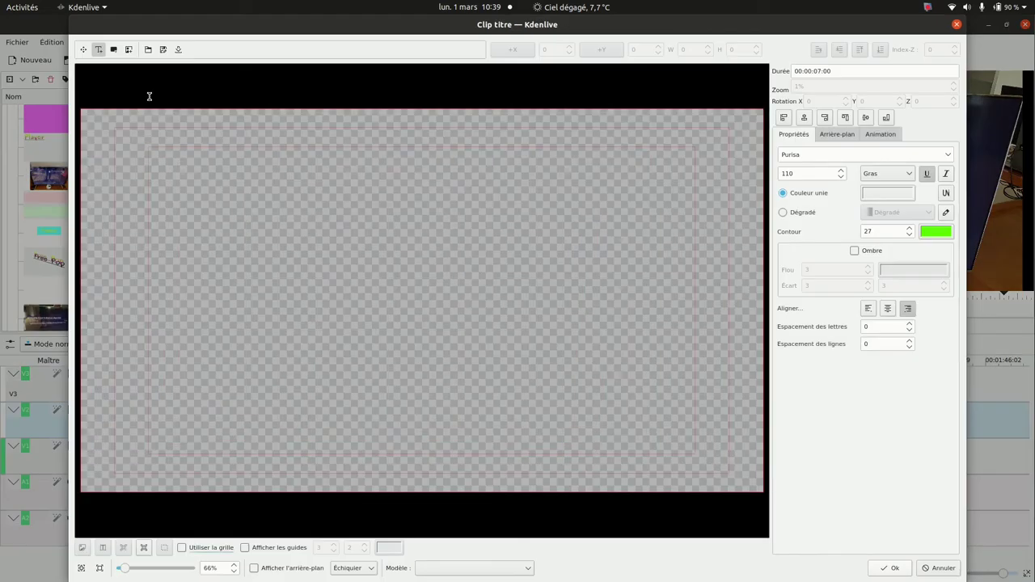
click(255, 568)
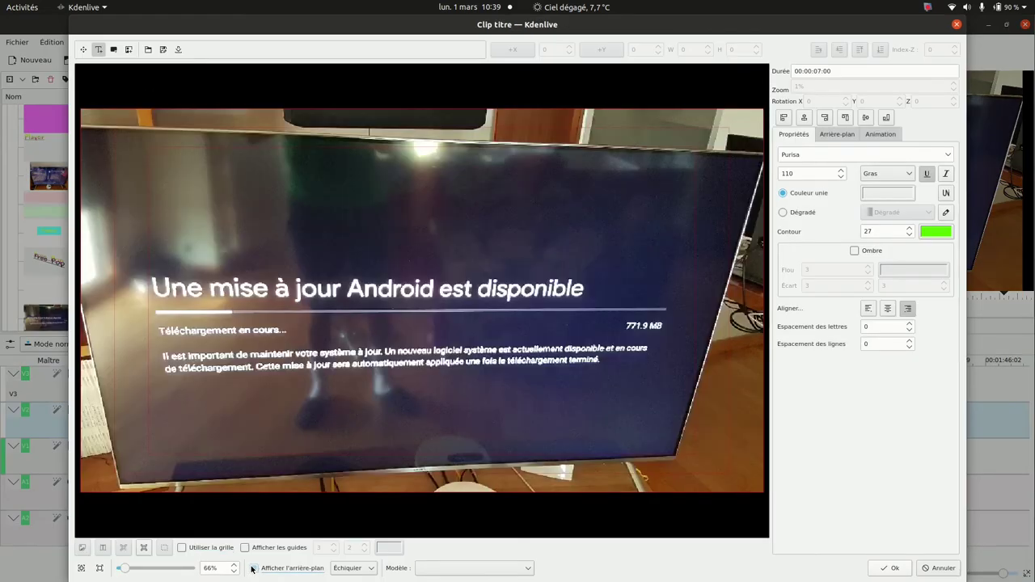
click(272, 219)
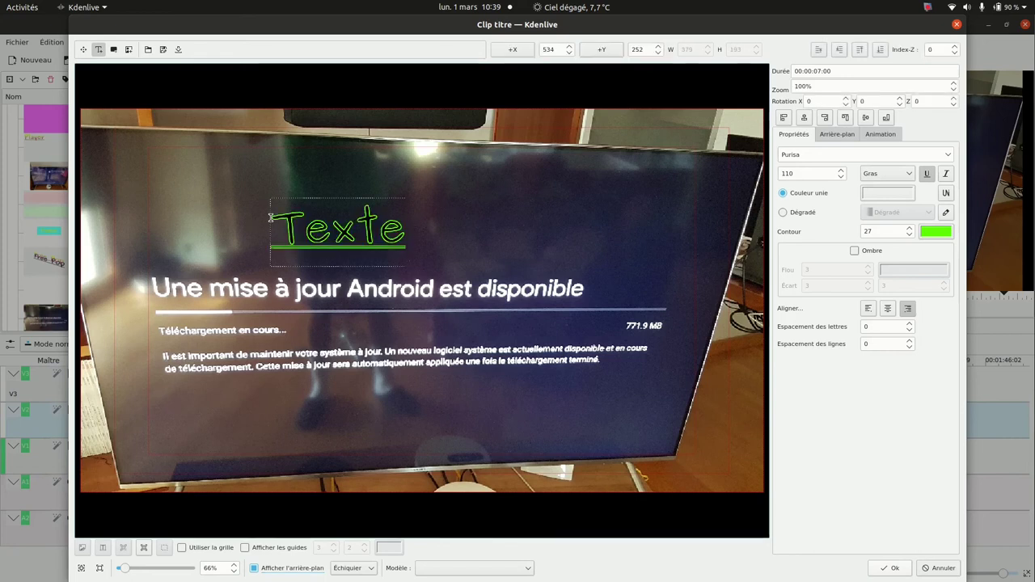
text(Linus dans la boite)
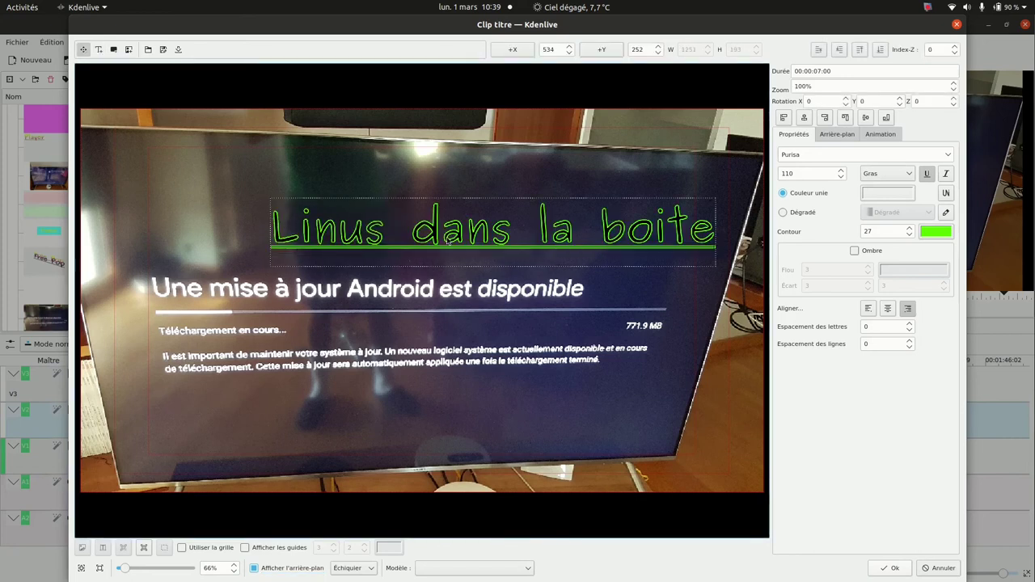
- Format the title text at size 100 with a gradient fill and reposition it at about X 377, Y 288
scroll(841, 174, down, 10)
click(782, 212)
- Correct the title text to "Linux dans la boite" and save the title clip
click(308, 245)
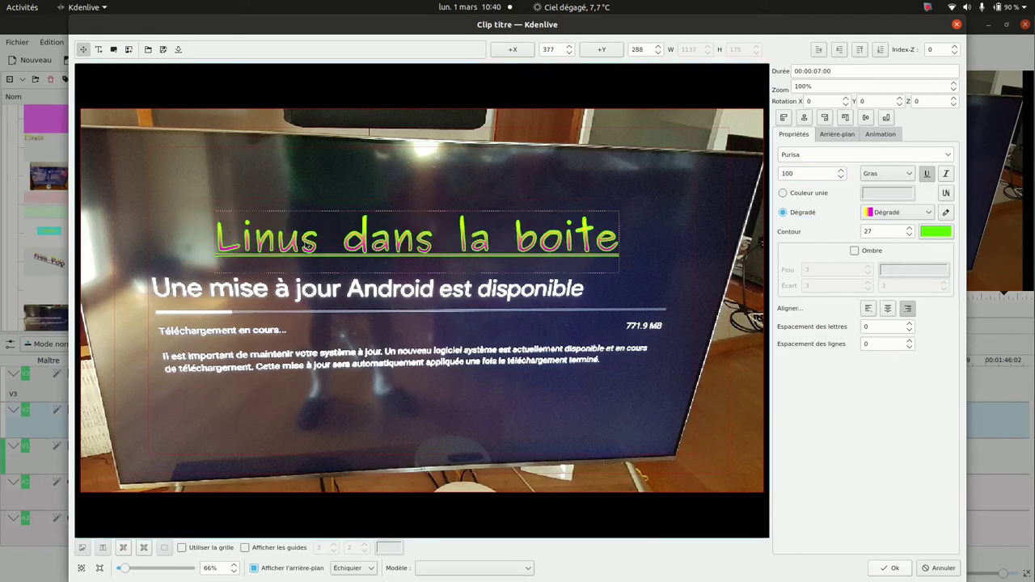
key(BackSpace)
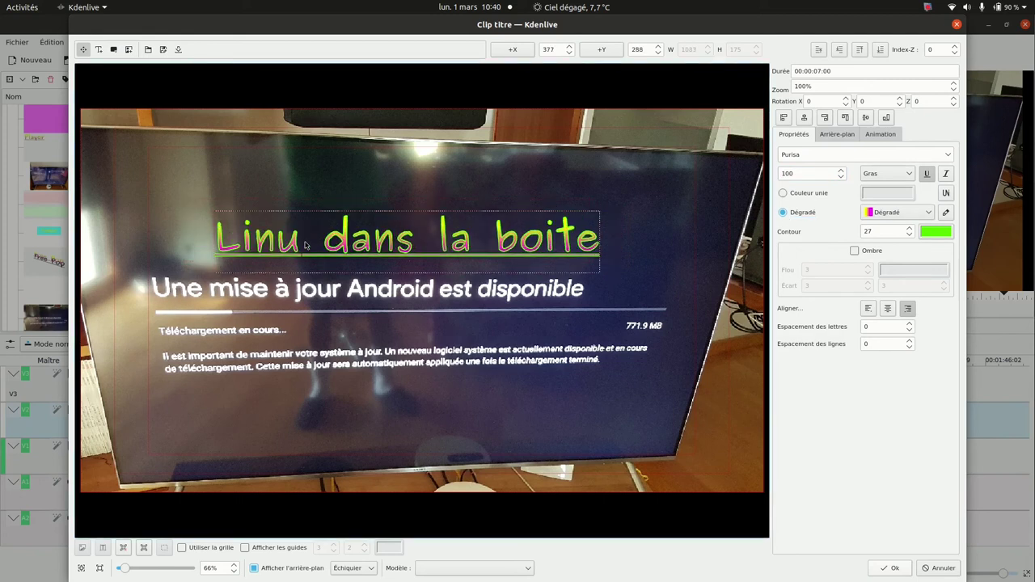
text(x)
click(488, 298)
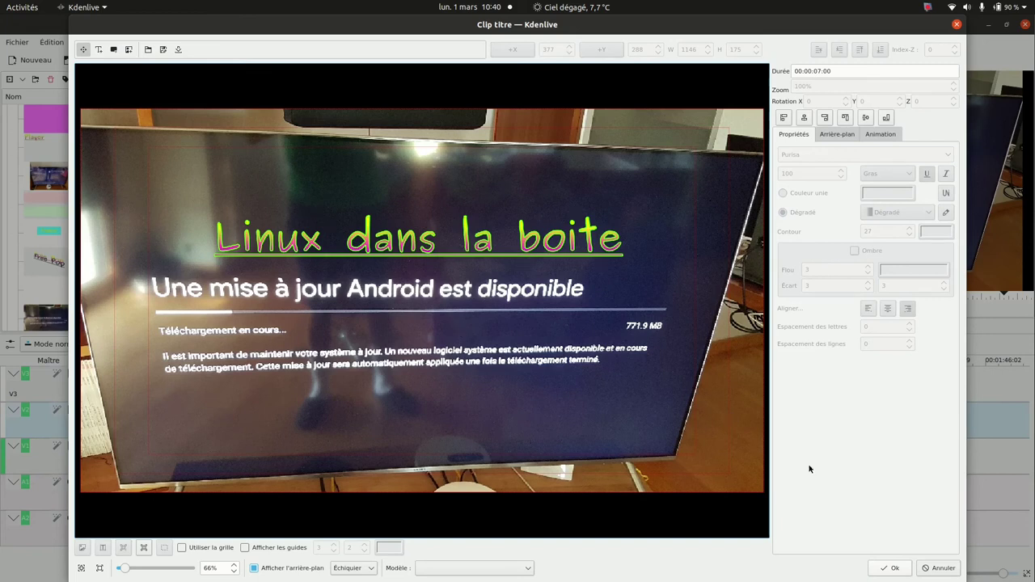
click(890, 568)
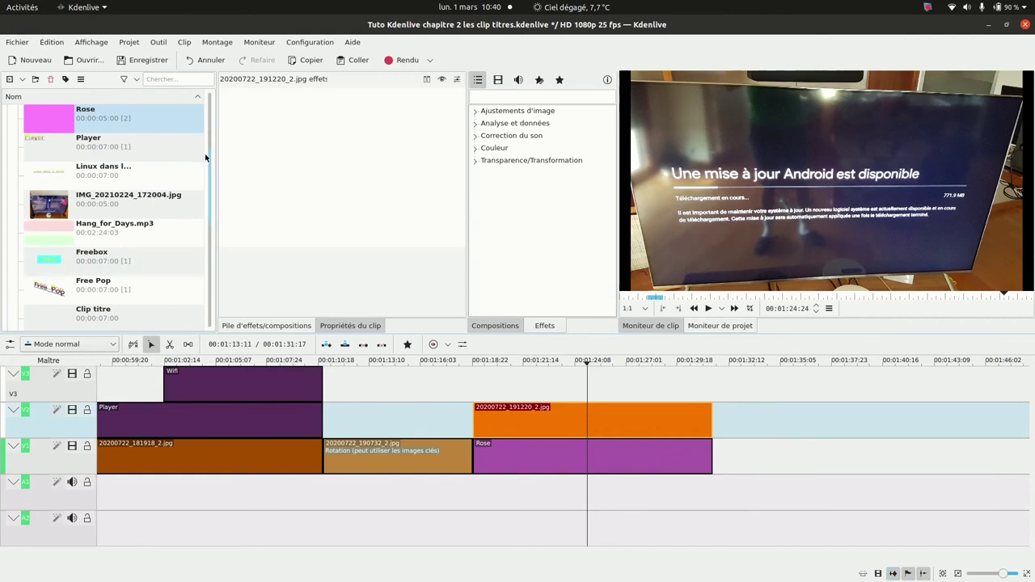
- Place the "Linux dans la boite" title on track V3 above the photo and extend it to the photo's end
drag(51, 174, 473, 389)
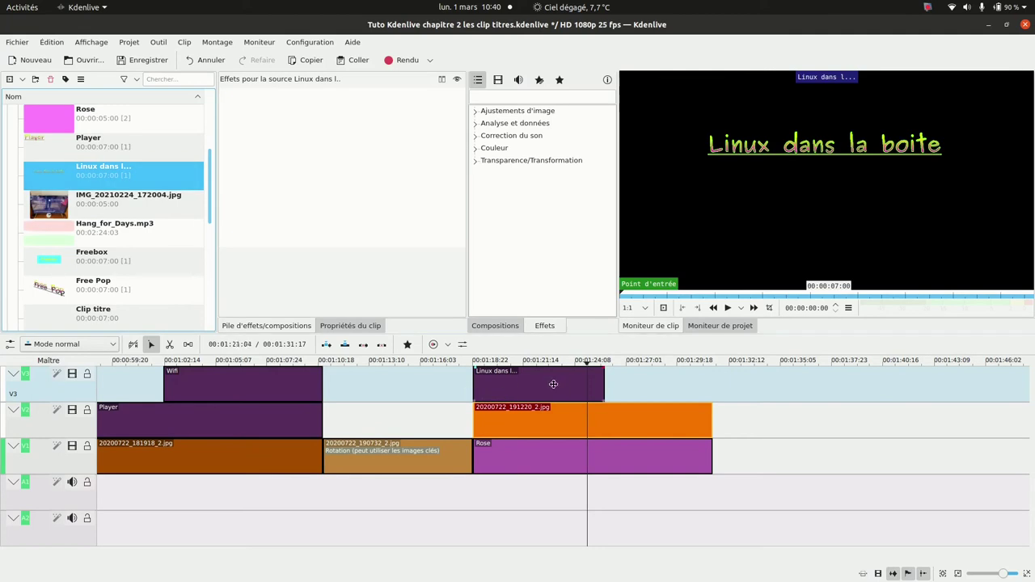
drag(600, 387, 713, 386)
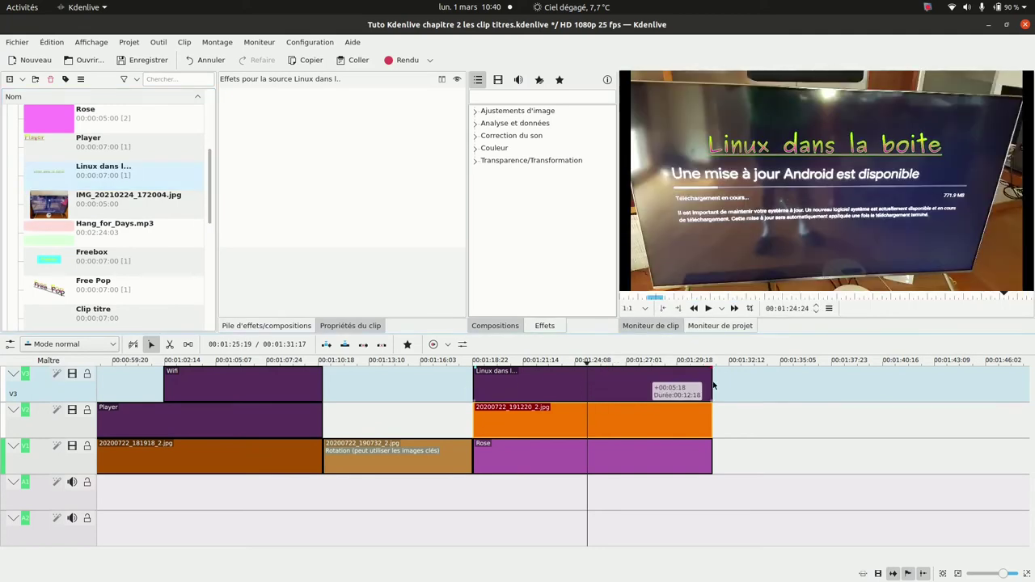
click(539, 425)
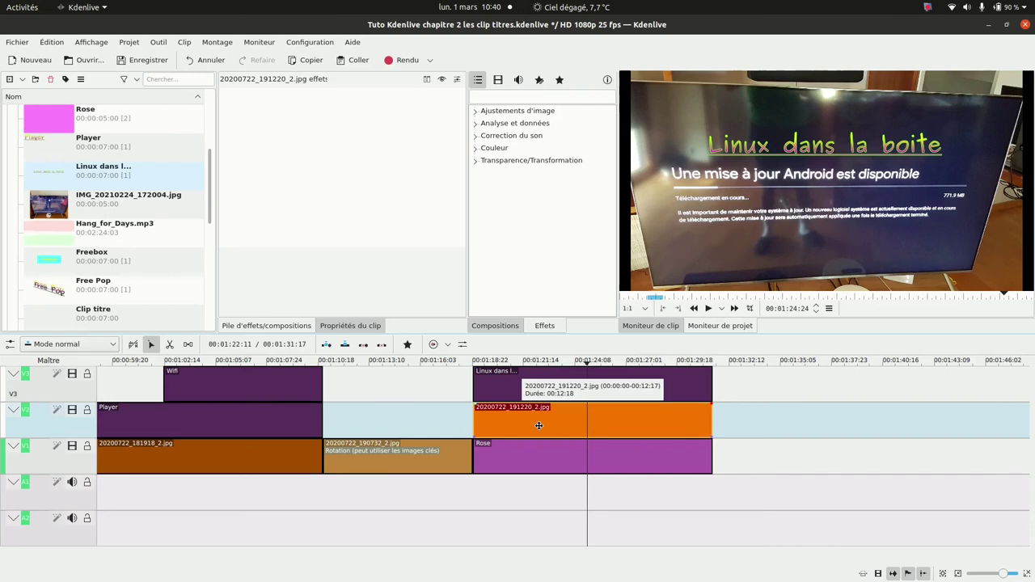
click(543, 377)
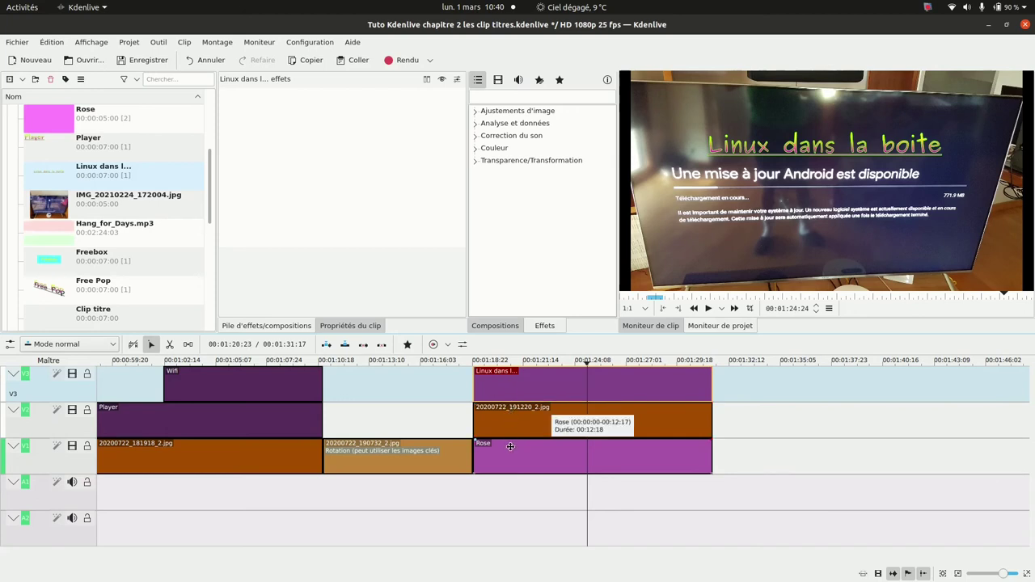
- Apply the Transformer effect to the photo 20200722_191220_2.jpg on track V2
click(529, 419)
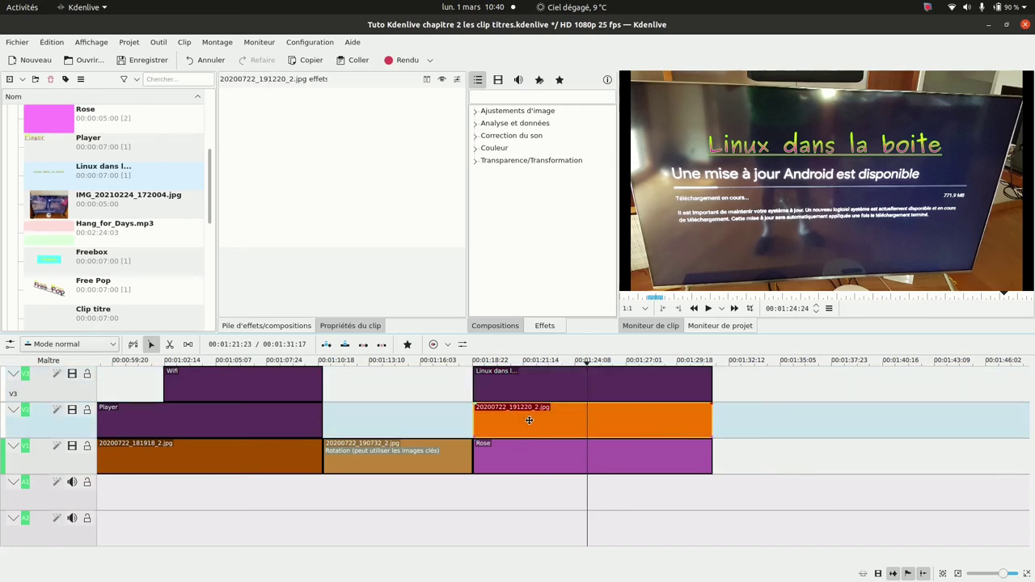
right_click(529, 420)
mouse_move(615, 413)
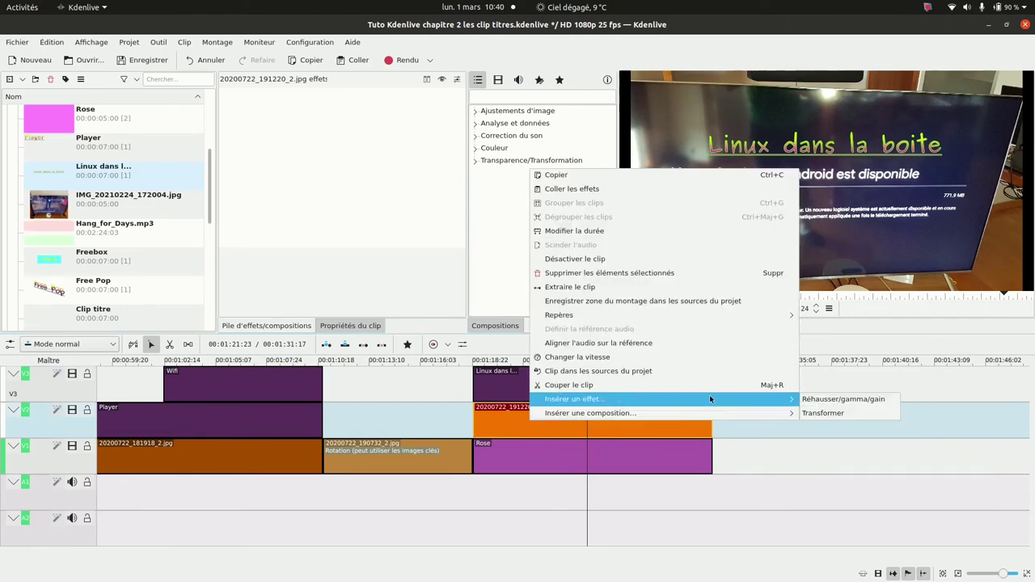
click(829, 414)
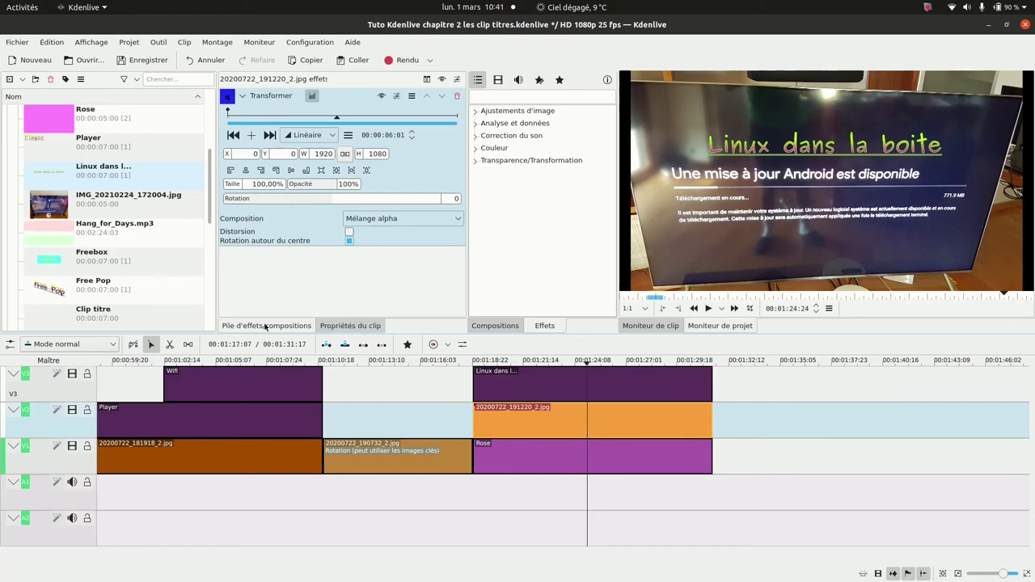
click(535, 385)
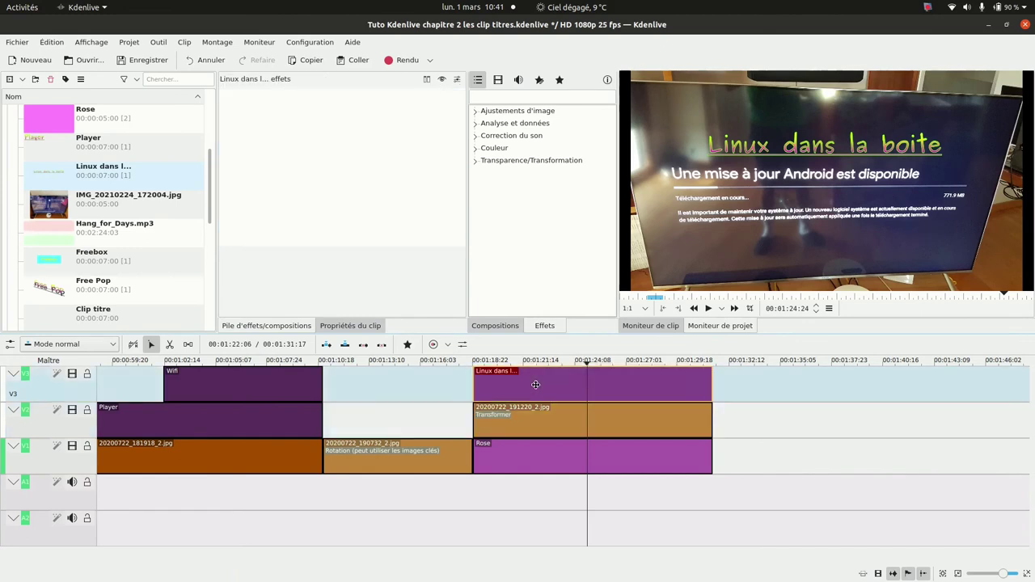
click(536, 424)
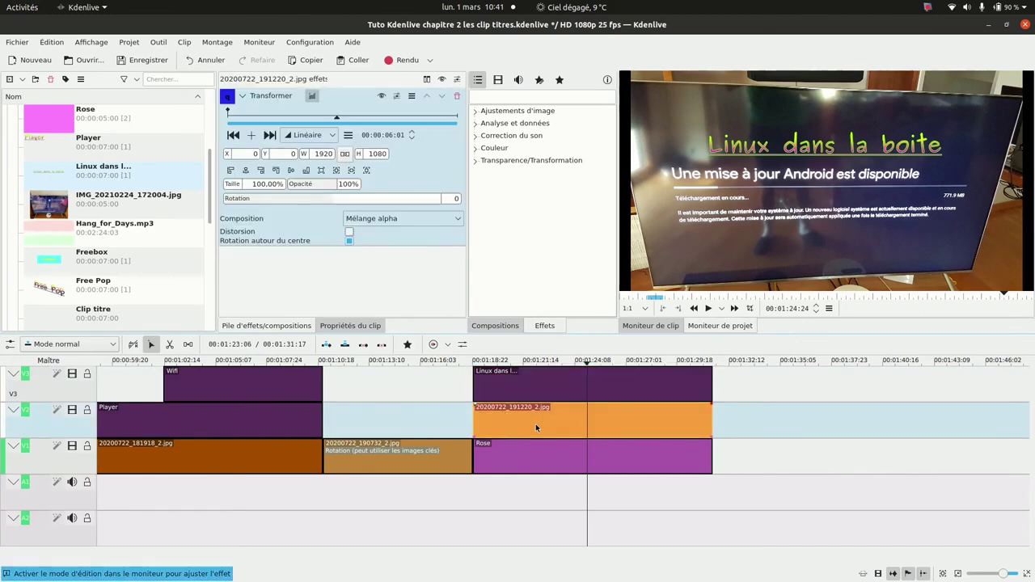
scroll(535, 424, right, 3)
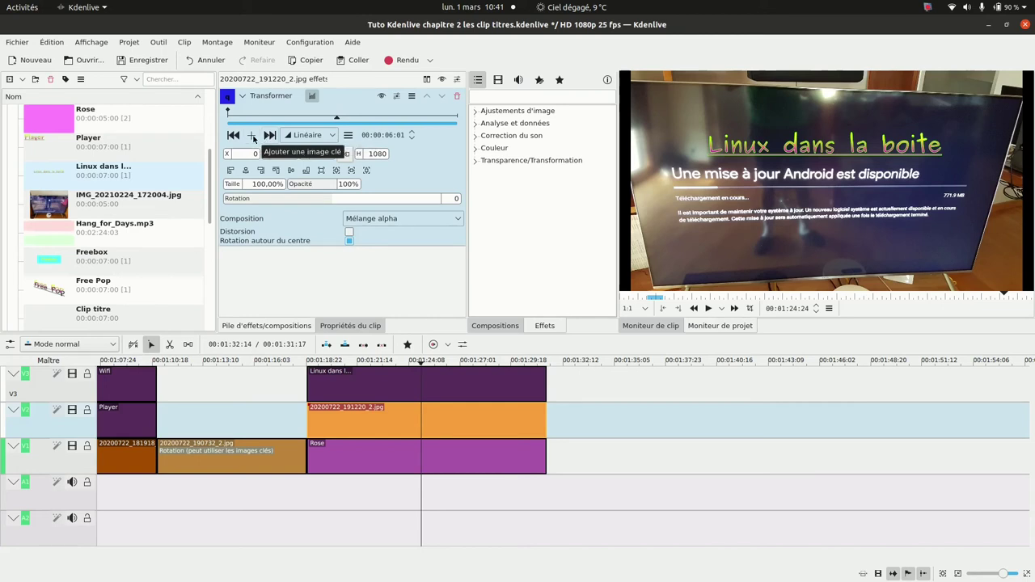
- Add a Transformer keyframe at 00:00:02:16 on the photo 20200722_191220_2.jpg
click(441, 363)
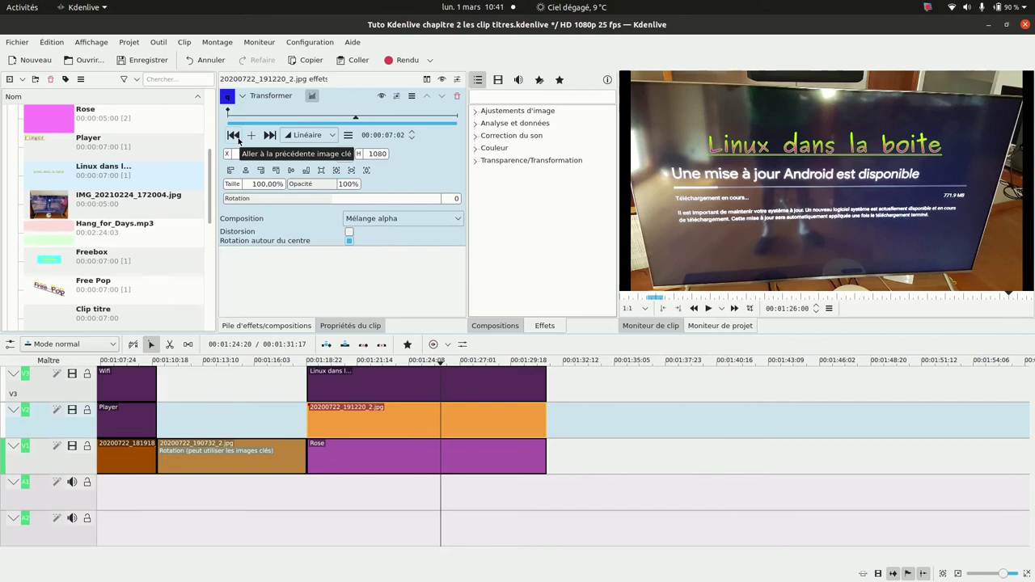
click(234, 135)
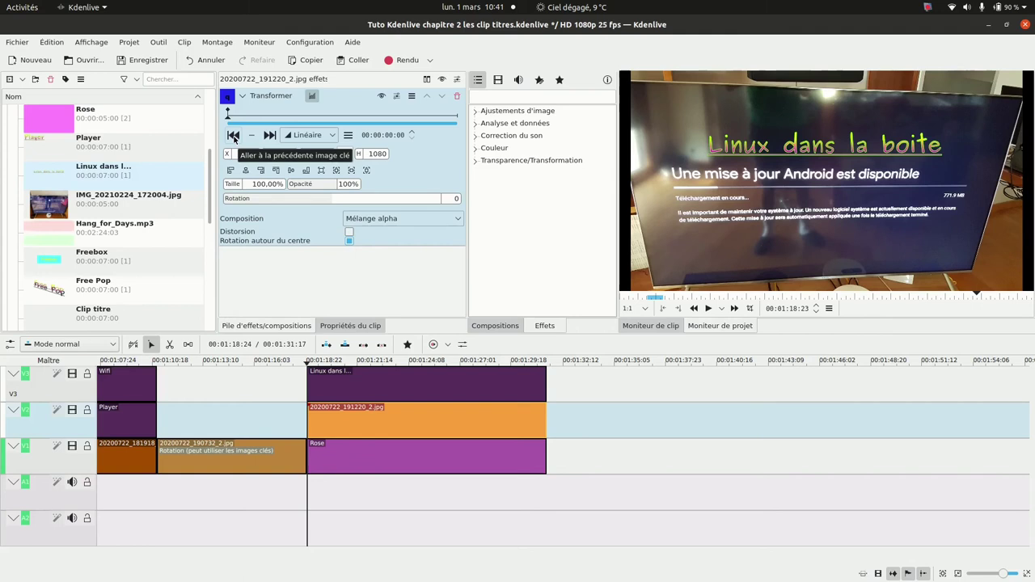
click(276, 116)
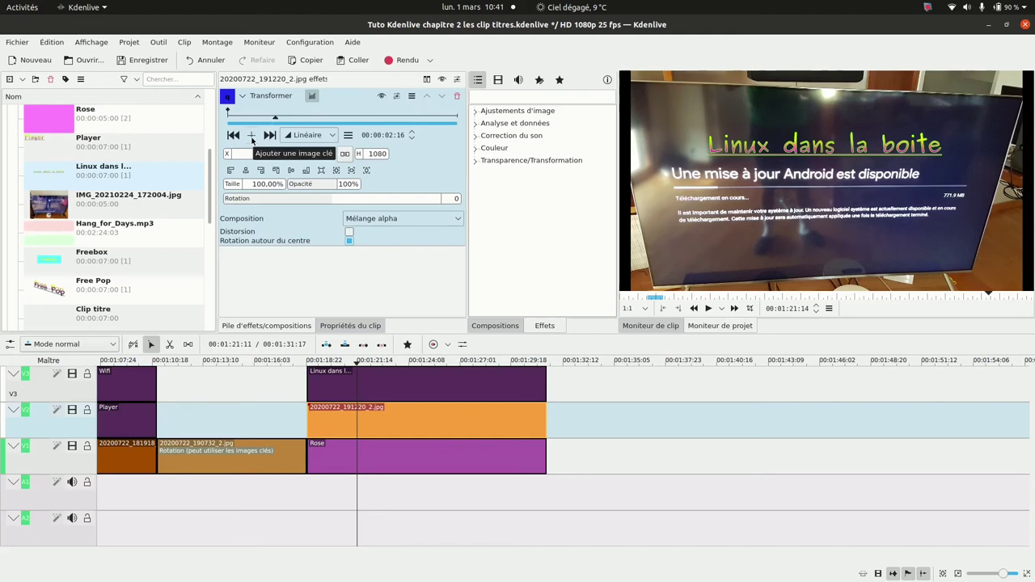
click(252, 136)
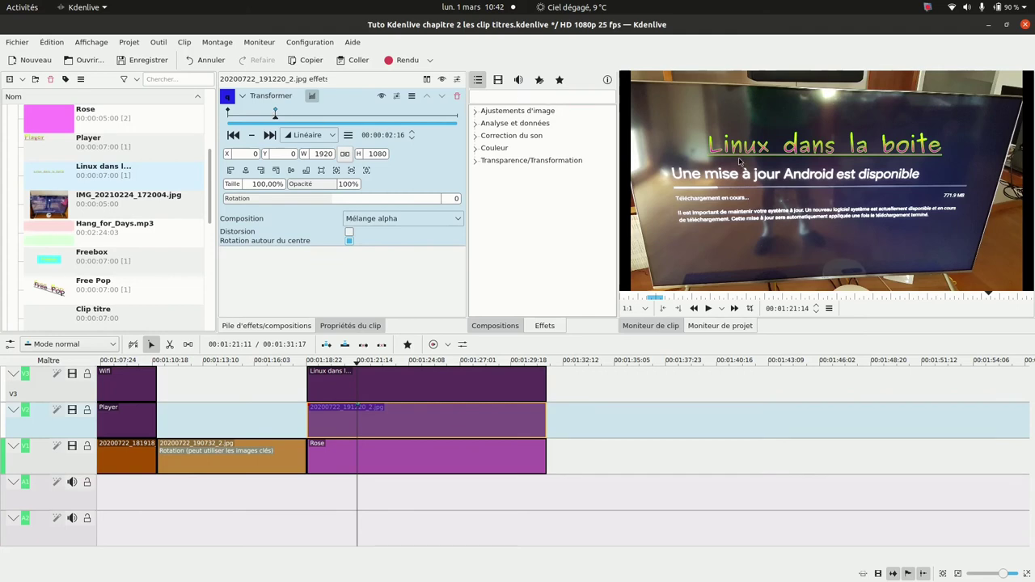
- Play the preview briefly, enable the on-monitor edit mode, and enlarge the preview area slightly
key(space)
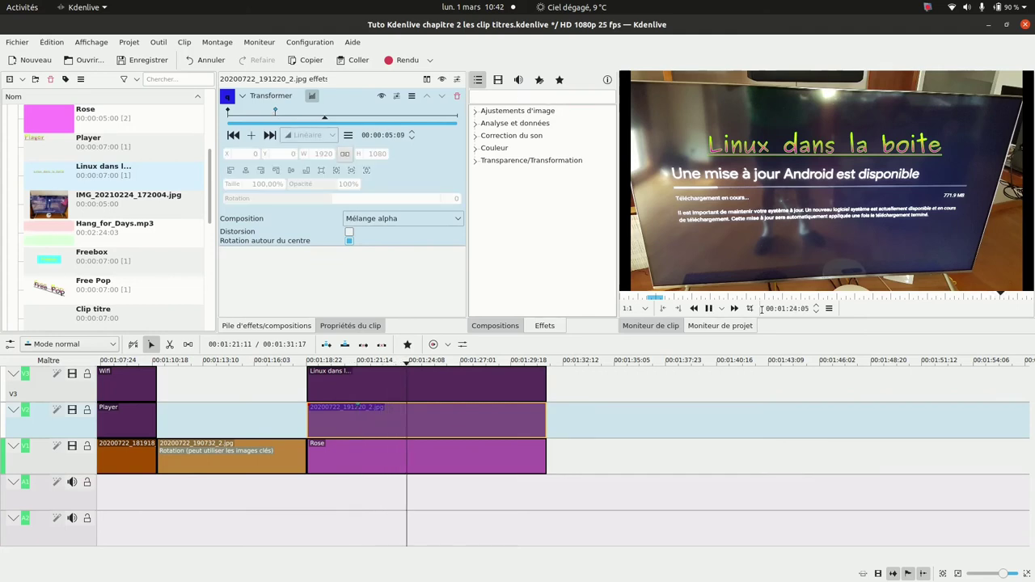
click(710, 308)
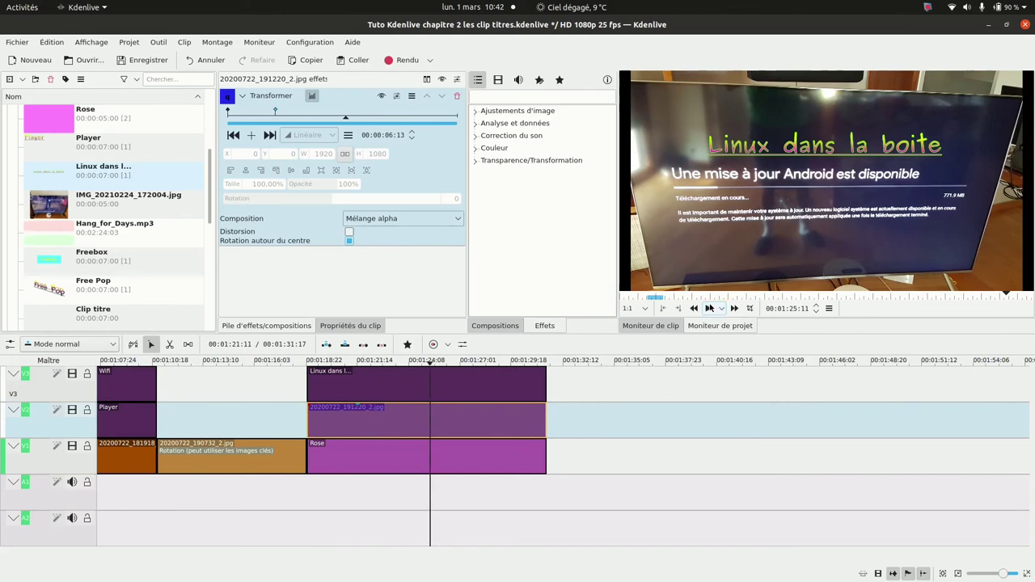
click(749, 310)
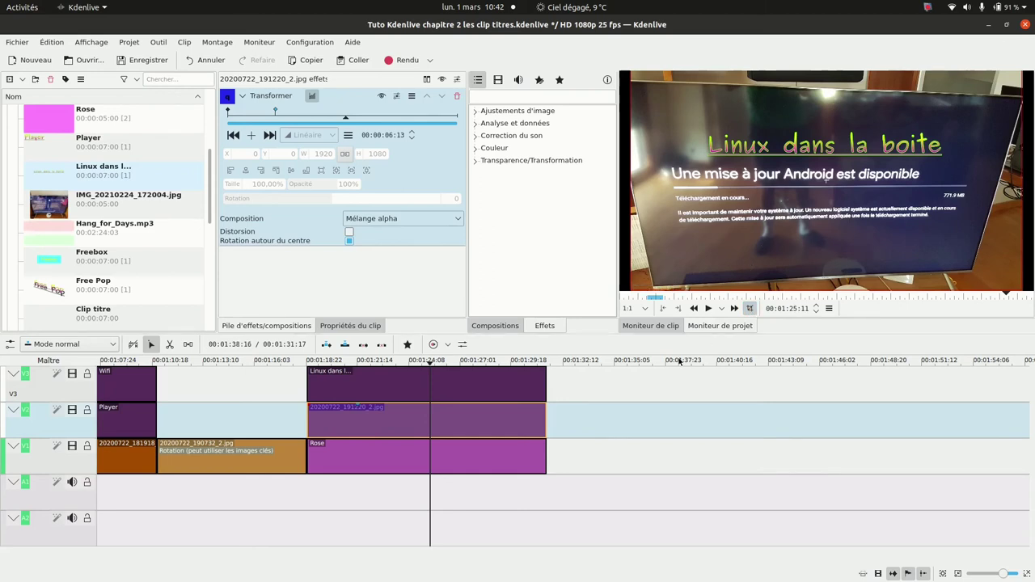
mouse_move(583, 334)
mouse_down()
mouse_move(589, 362)
mouse_move(592, 345)
mouse_up()
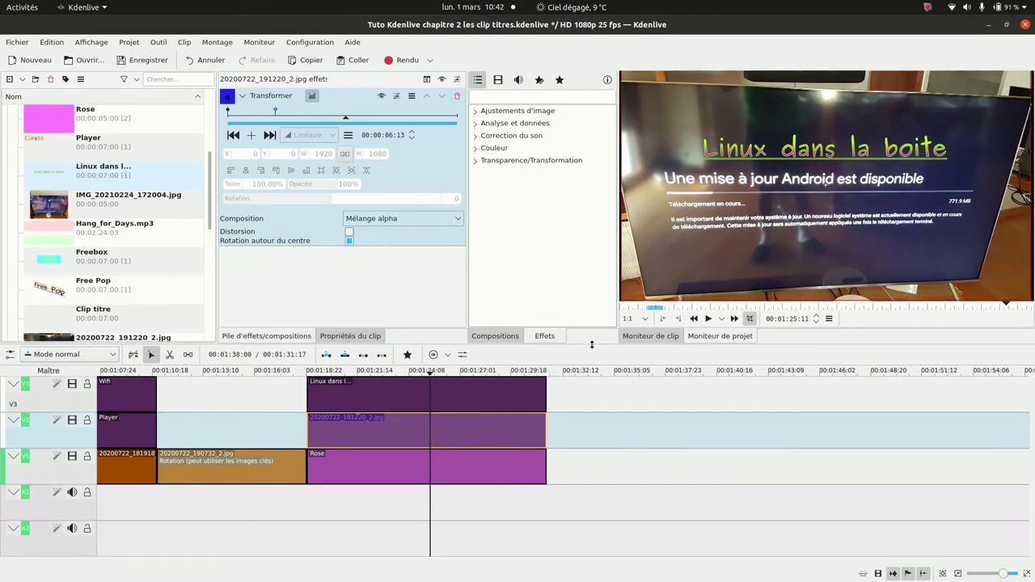
- At the 00:00:02:16 keyframe, shrink the photo to about 58.7% and position it at about X 372, Y 159
click(272, 114)
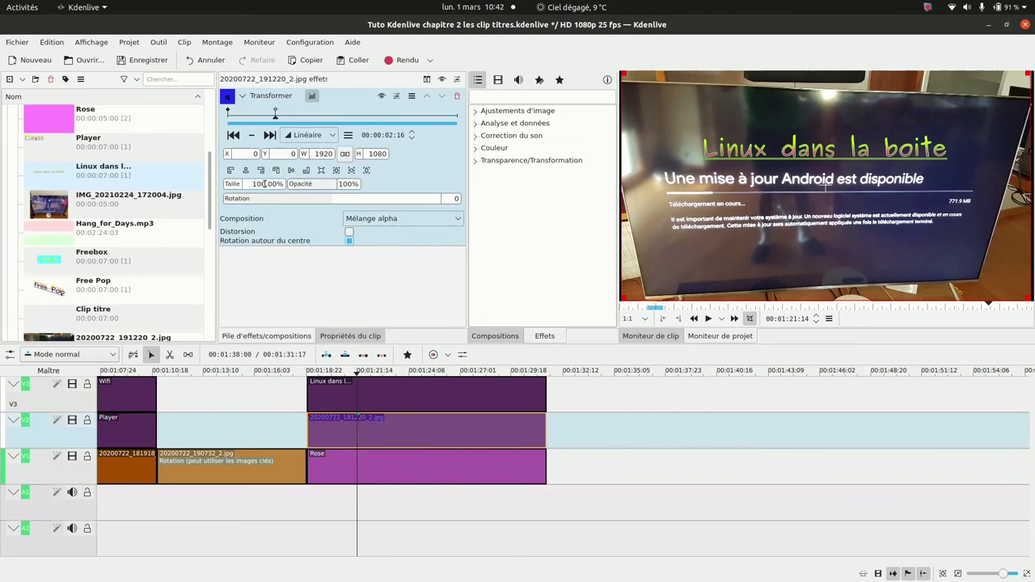
drag(263, 184, 245, 183)
text(50)
key(Return)
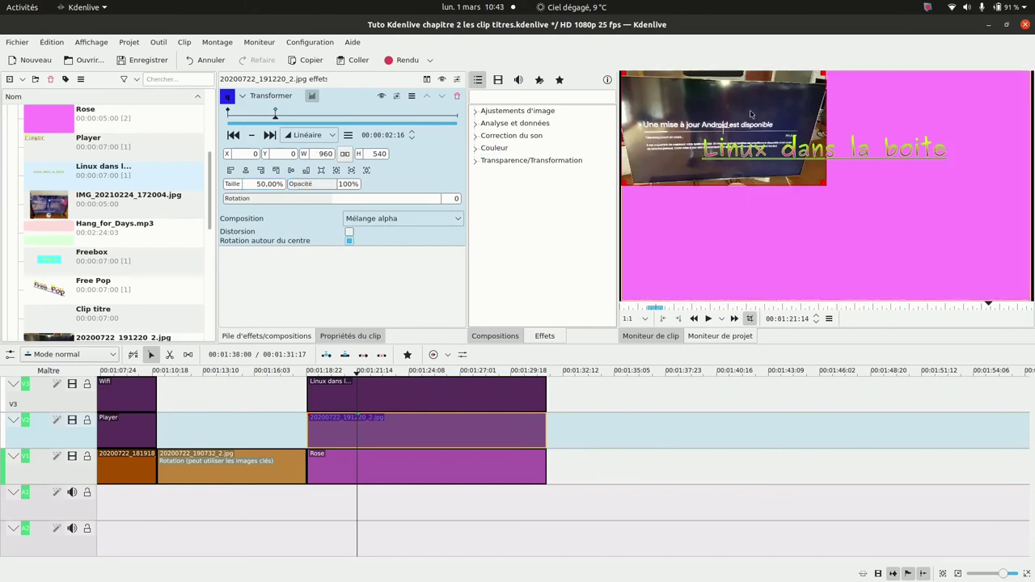
drag(722, 125, 814, 170)
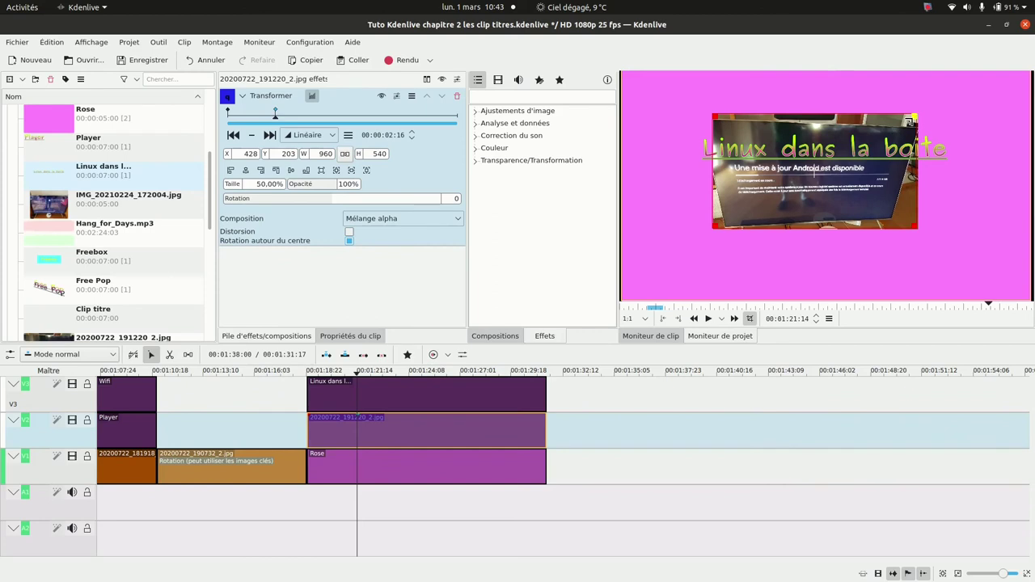
drag(909, 119, 952, 99)
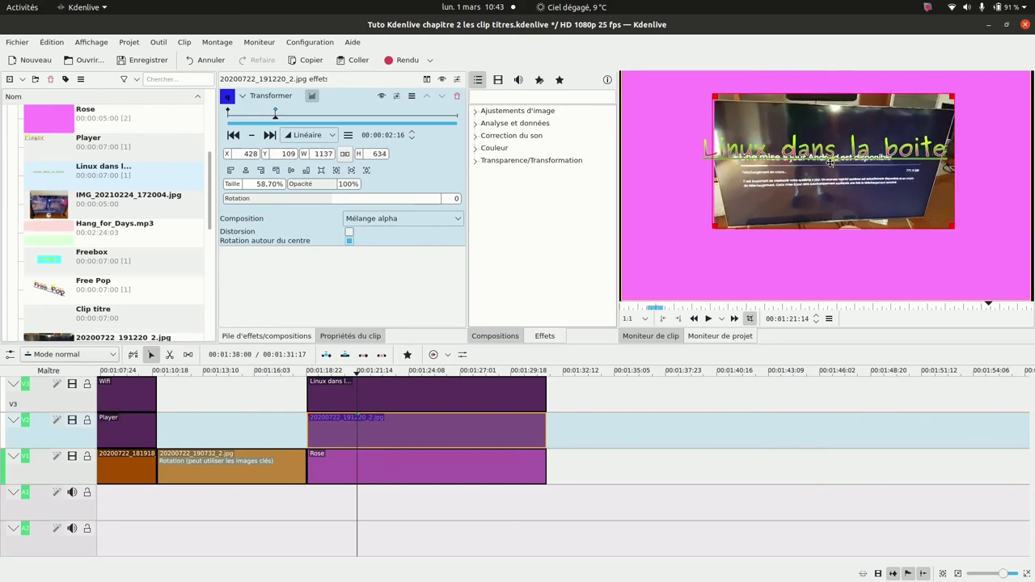
drag(834, 163, 821, 172)
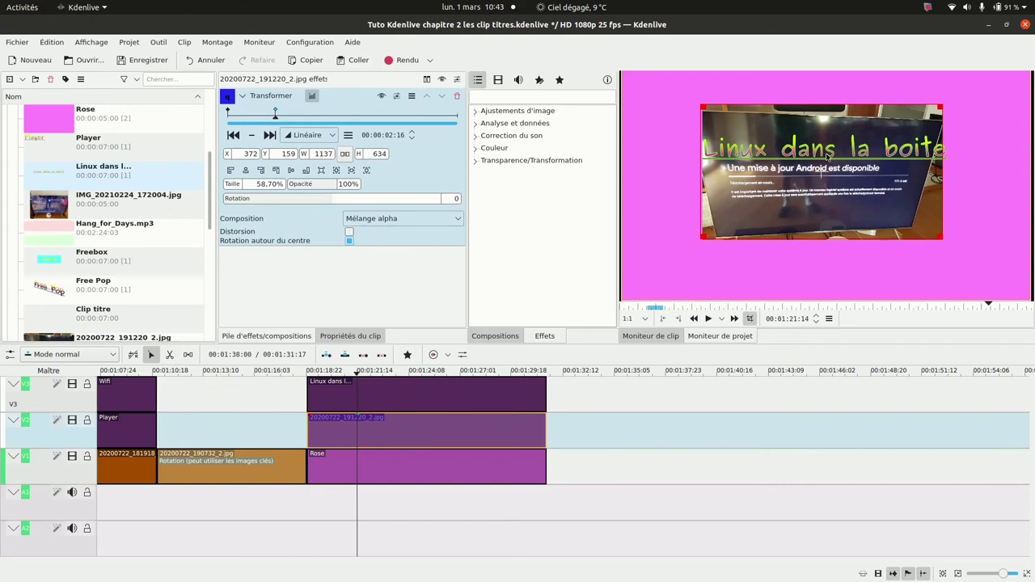
- Add a Transformer keyframe at 00:00:05:00 with size 100% and the photo moved to about X 3, Y 1
click(318, 117)
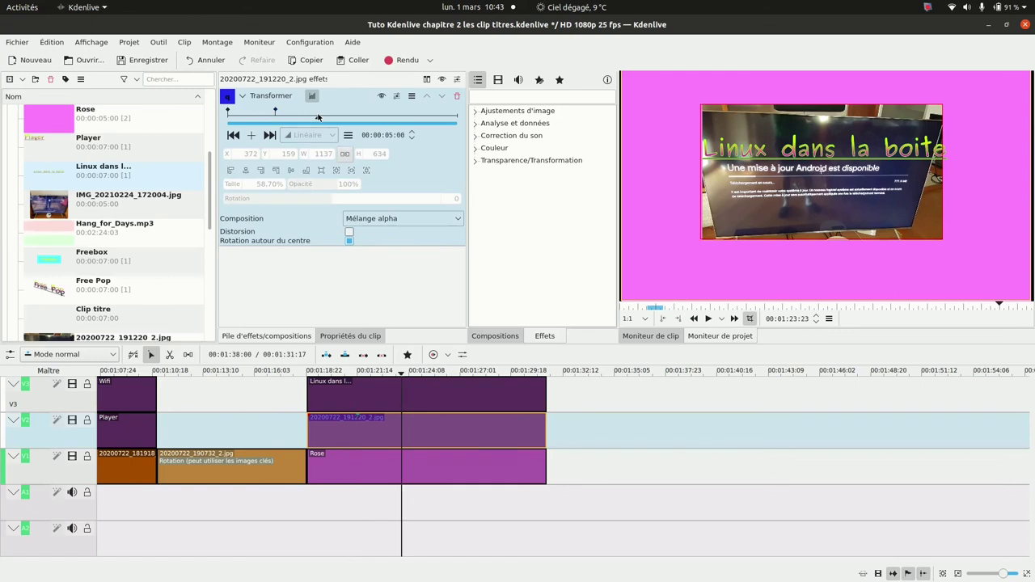
click(252, 136)
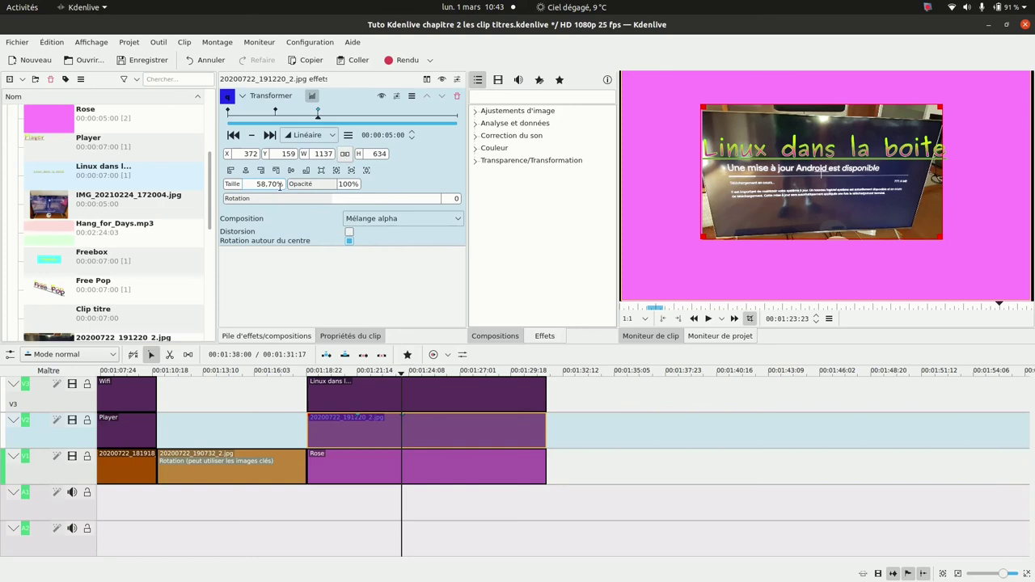
drag(278, 184, 242, 184)
text(100)
key(Return)
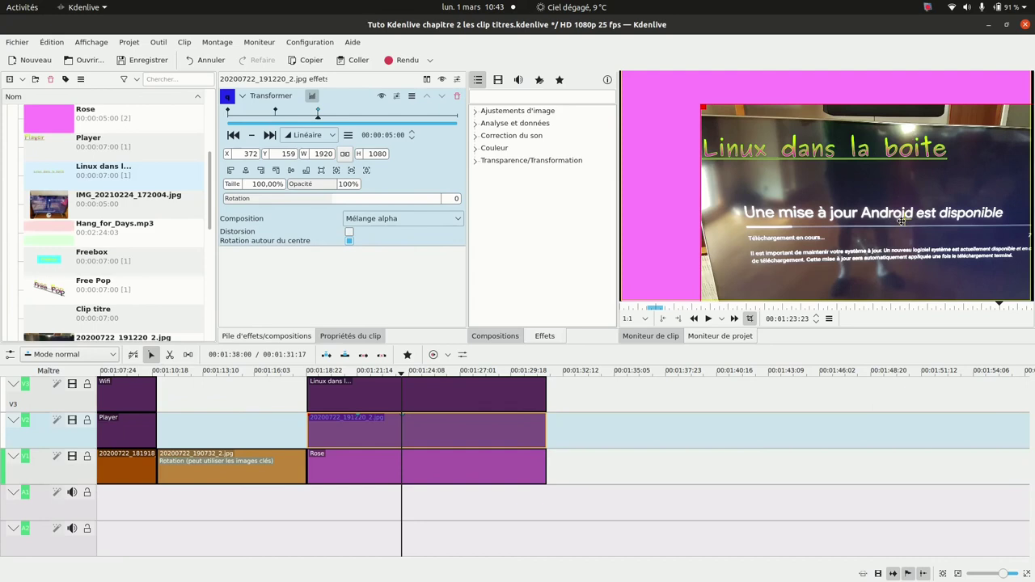
drag(901, 219, 822, 187)
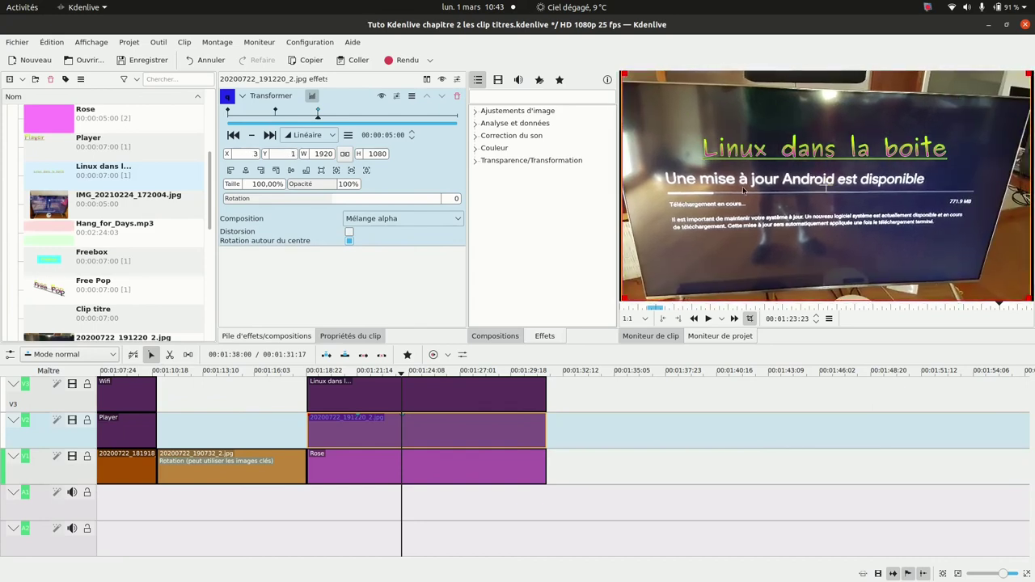
- Add a Transformer keyframe at 00:00:07:09 with size 50% and the photo moved to about X 450, Y 225
click(362, 118)
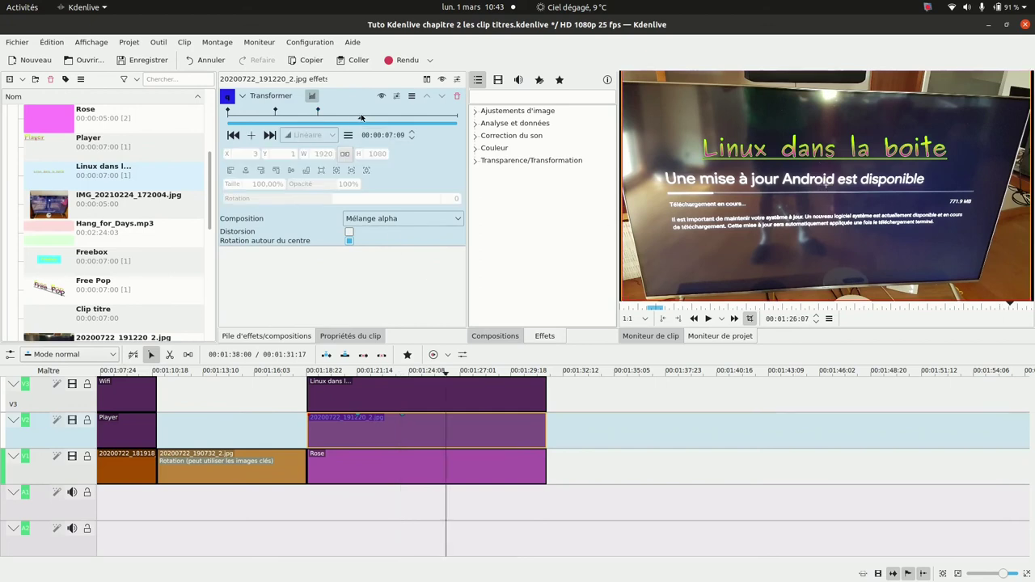
click(252, 136)
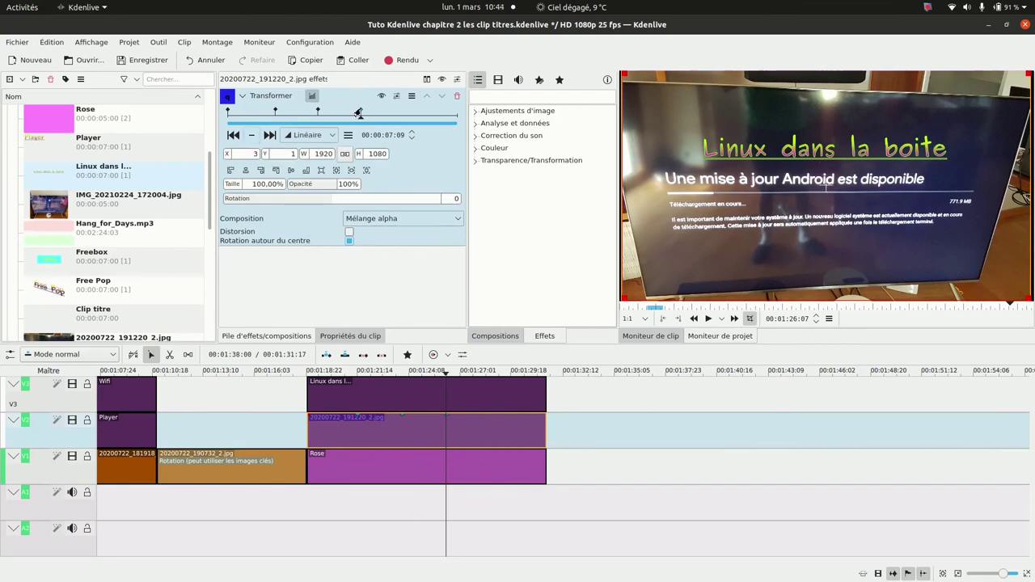
double_click(266, 185)
text(50)
key(Return)
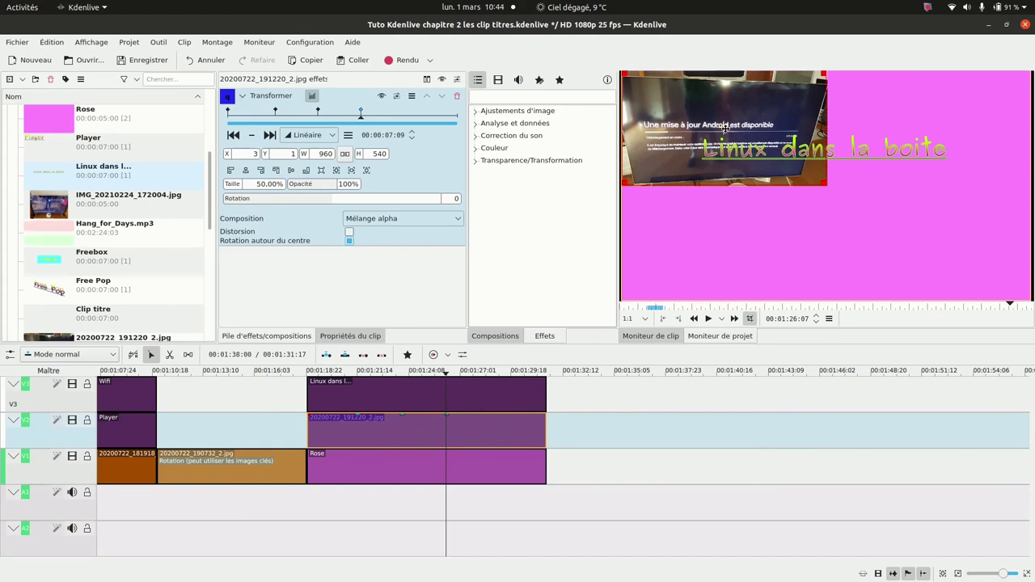
drag(725, 128, 820, 176)
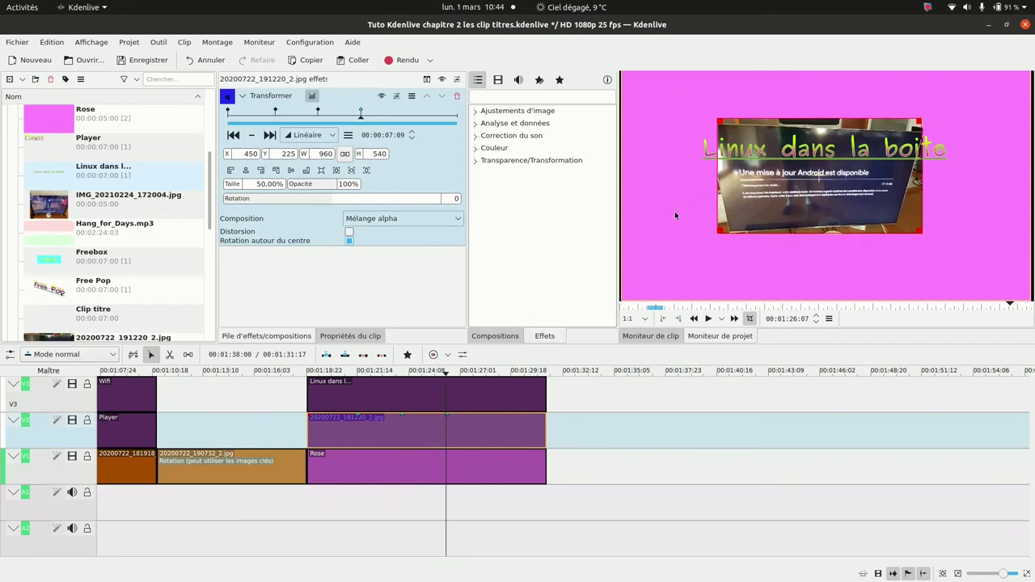
- Add a Transformer keyframe at 00:00:09:07 with size 100% and the photo moved to about X -2, Y 3
click(396, 118)
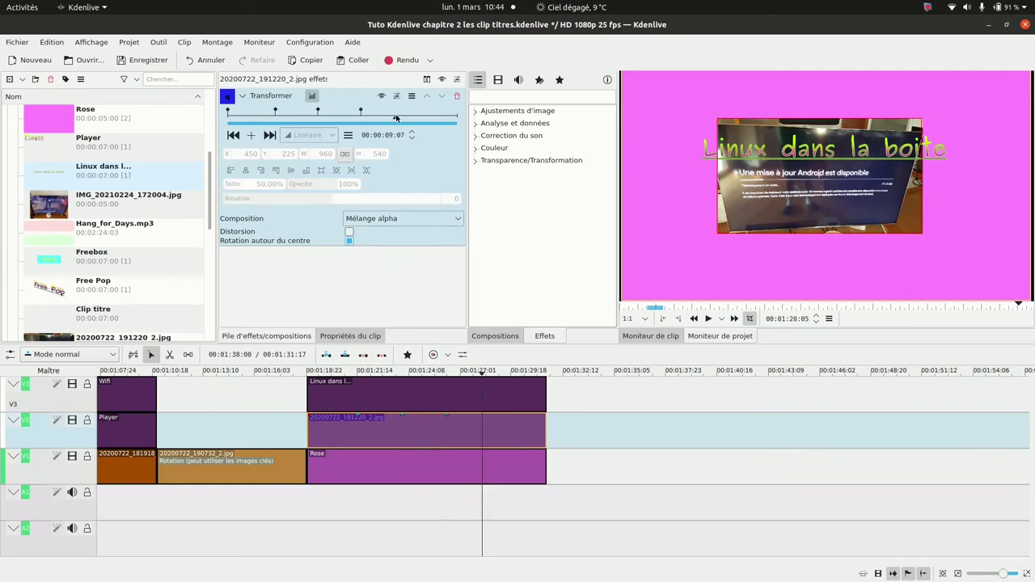
click(252, 134)
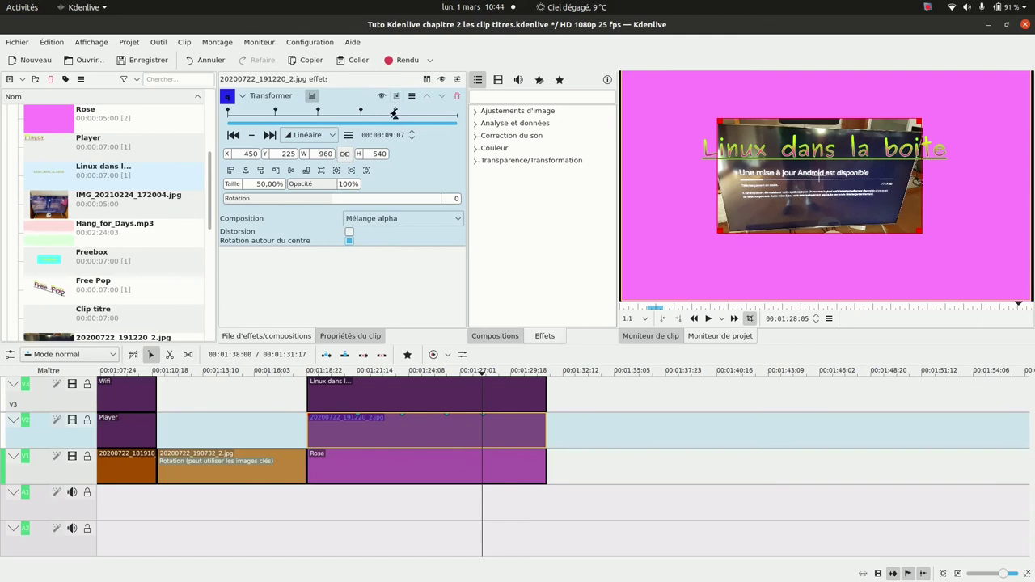
double_click(238, 191)
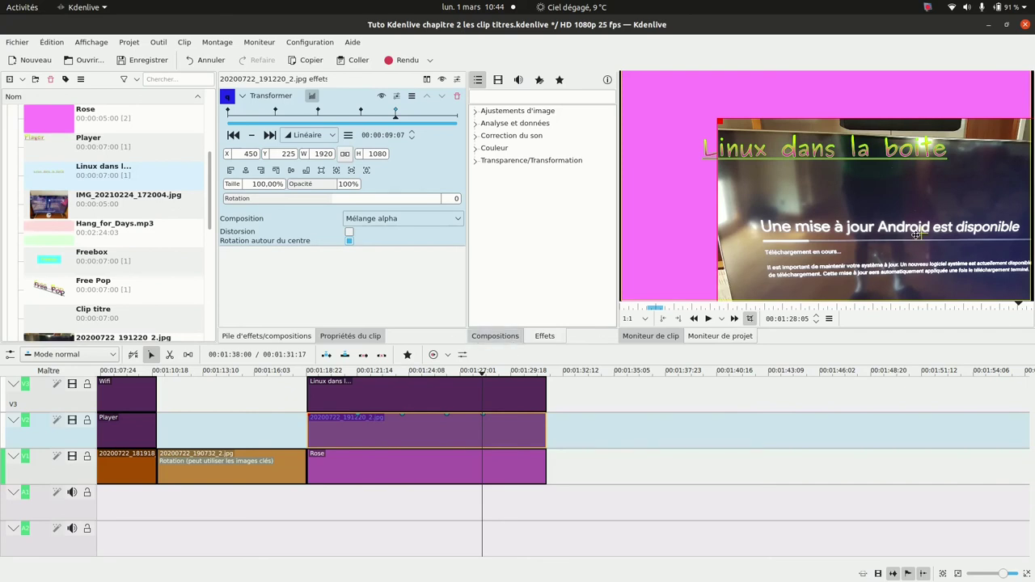
drag(920, 234, 825, 186)
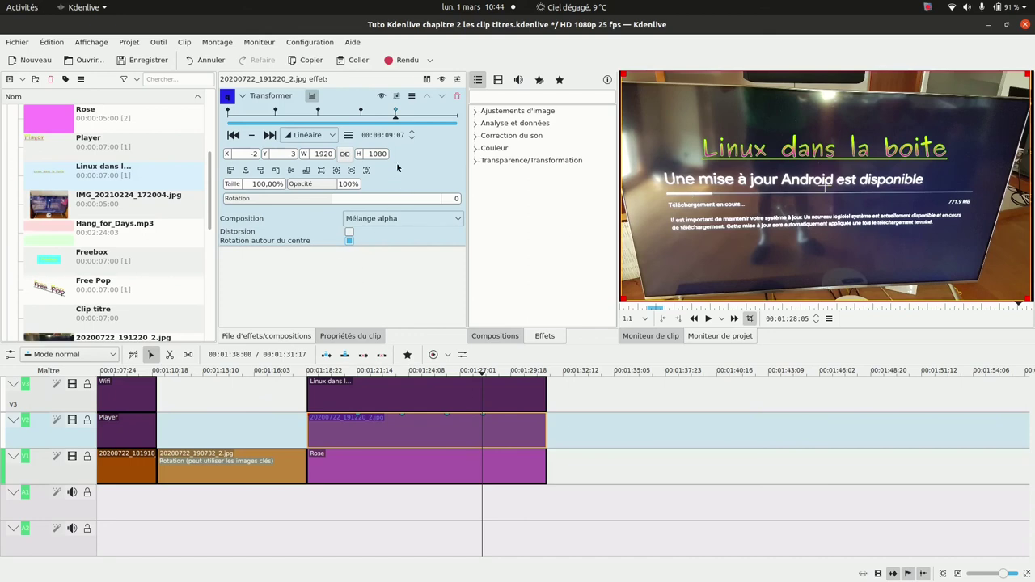
- Add a Transformer keyframe at 00:00:10:23 with size 50% and the photo moved to about X 471, Y 238
click(426, 118)
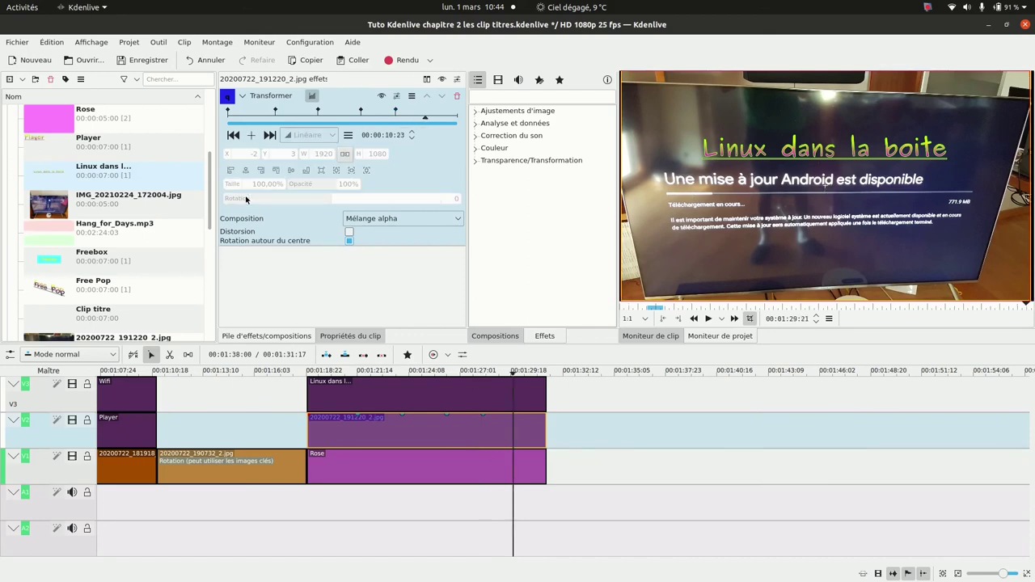
click(271, 184)
text(50)
key(Return)
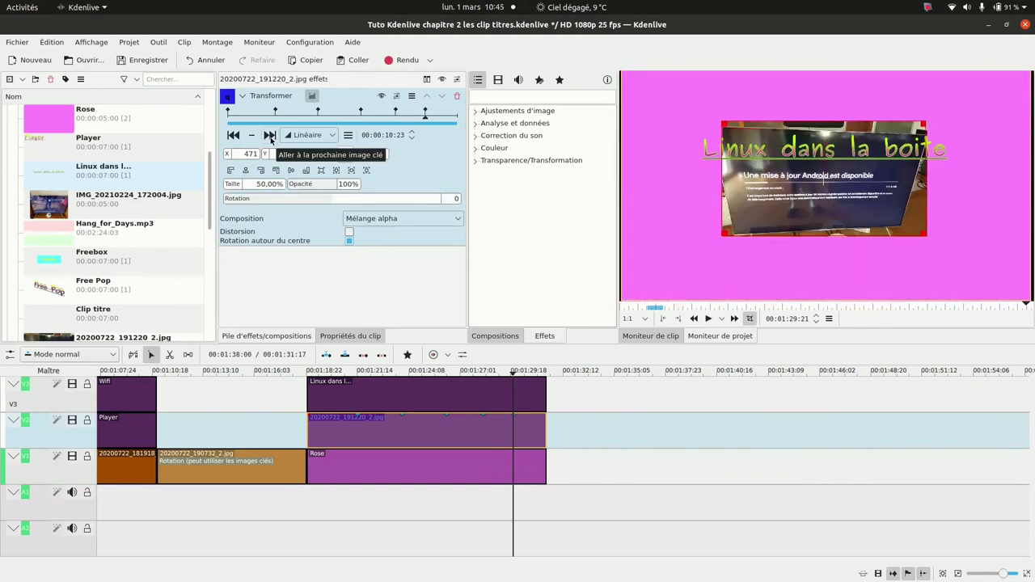
- Add an end keyframe at 00:00:12:17 with size 100% and position about X -9, Y -2, and play the animation from before the photo
click(270, 136)
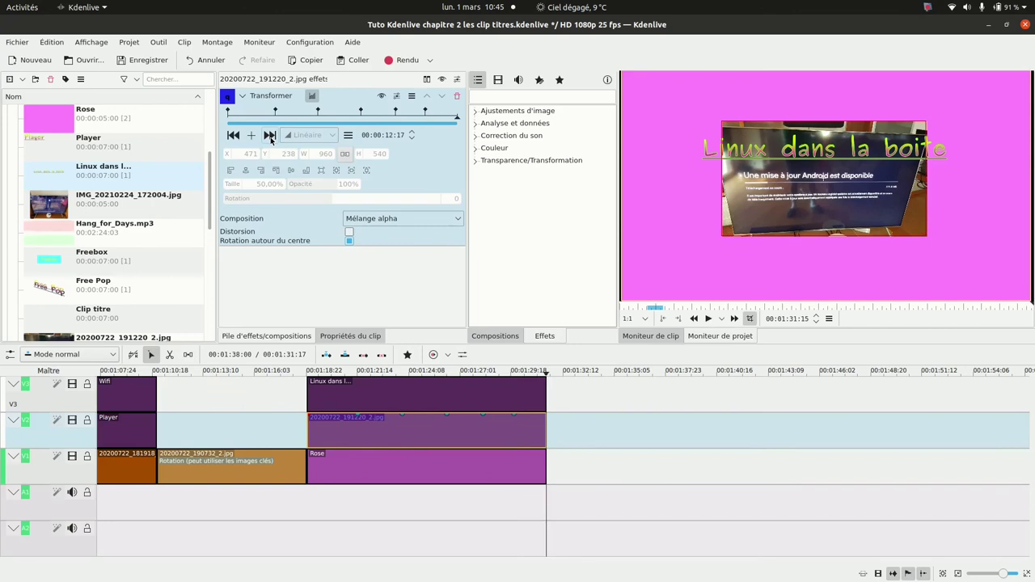
click(251, 136)
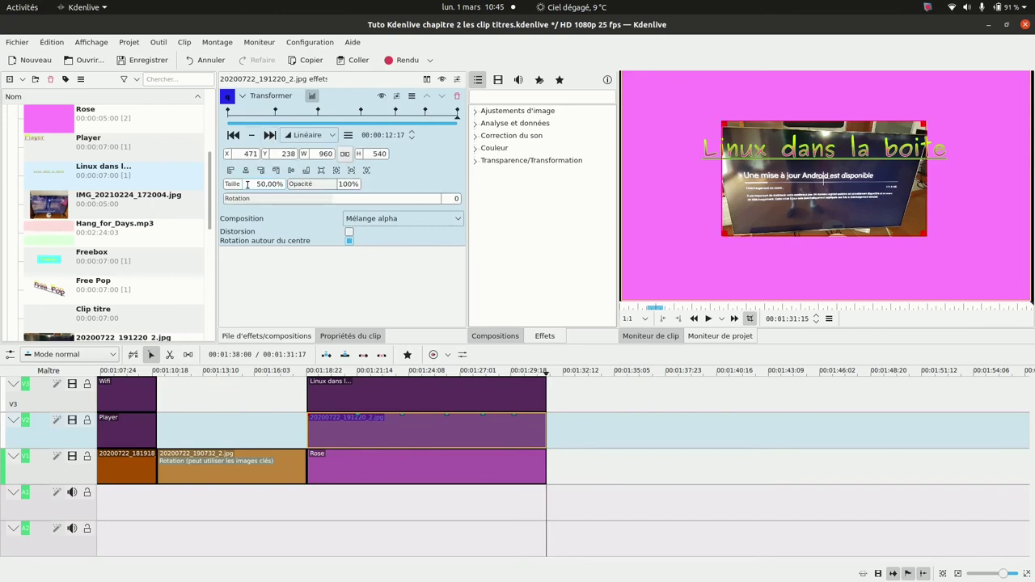
drag(248, 184, 260, 186)
text(10)
key(Return)
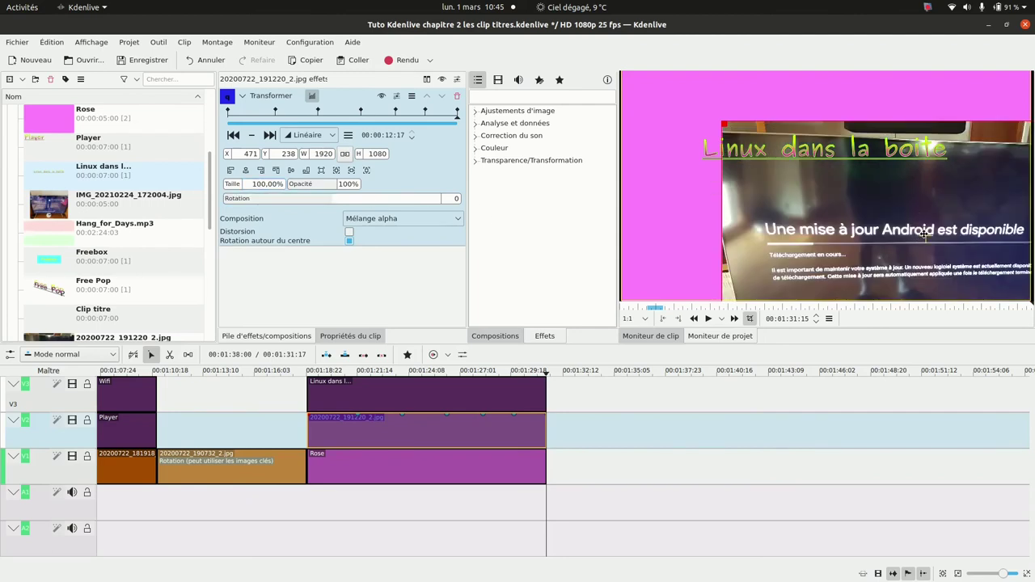
drag(924, 233, 821, 183)
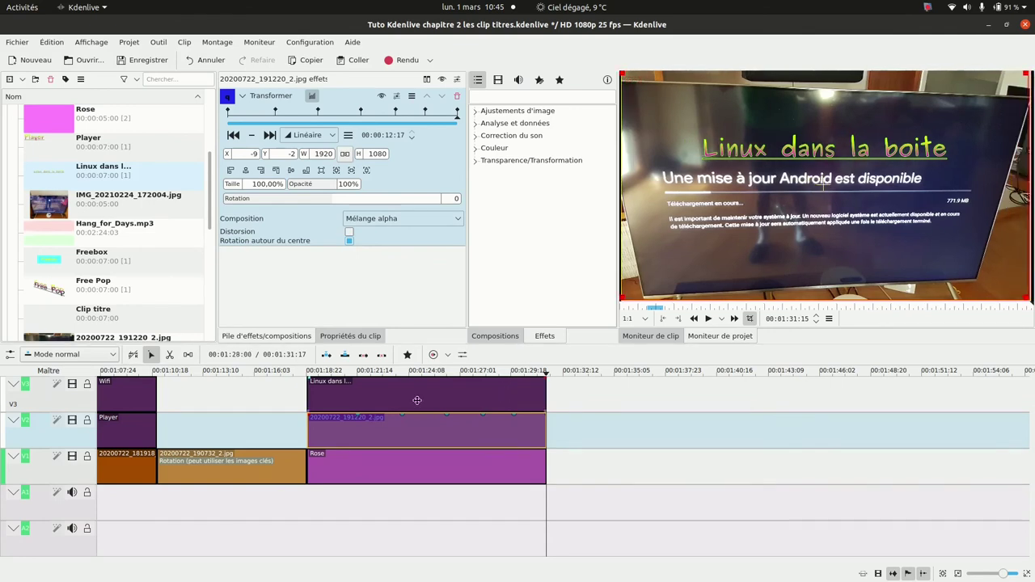
click(290, 372)
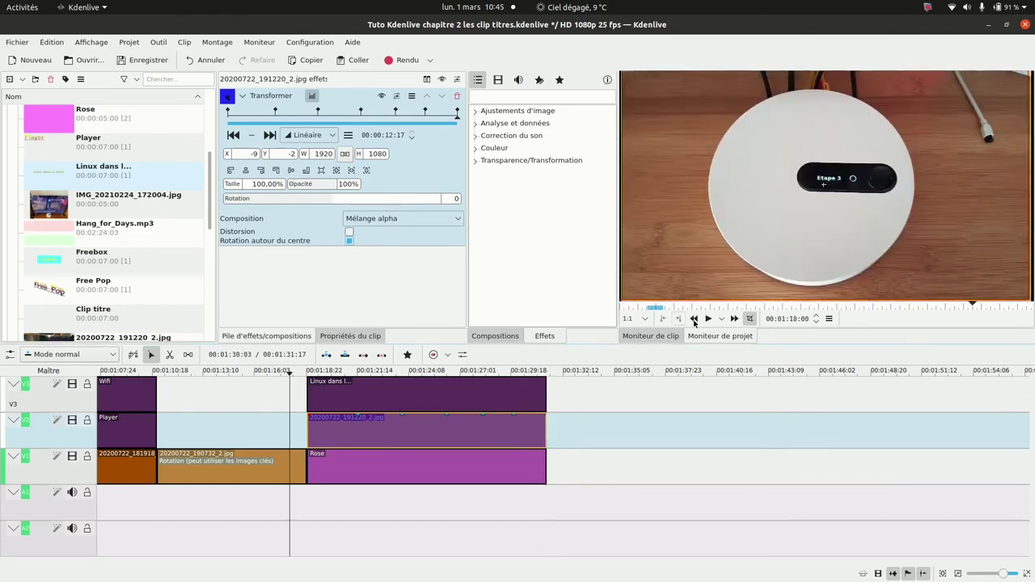
click(708, 319)
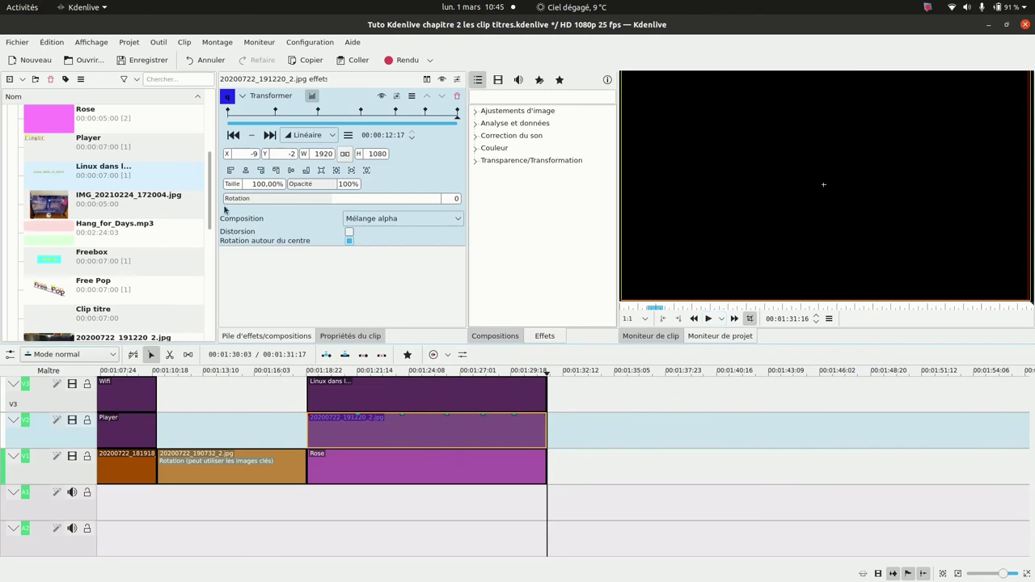
- Place the photo IMG_20210224_172004.jpg on track V1 directly after the Rose clip
click(195, 184)
mouse_move(208, 190)
mouse_down()
mouse_move(209, 267)
mouse_move(209, 202)
mouse_up()
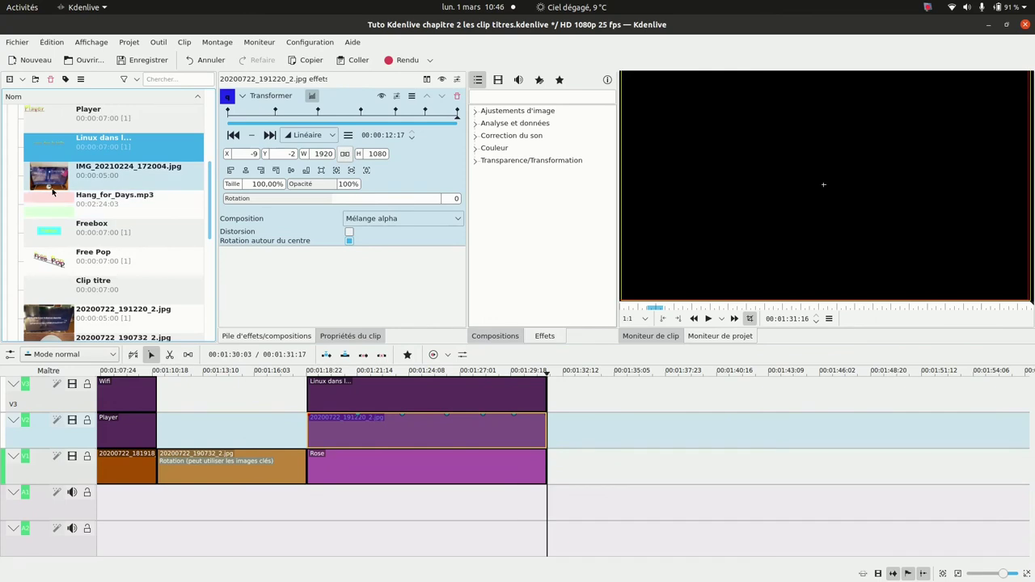
drag(52, 192, 550, 477)
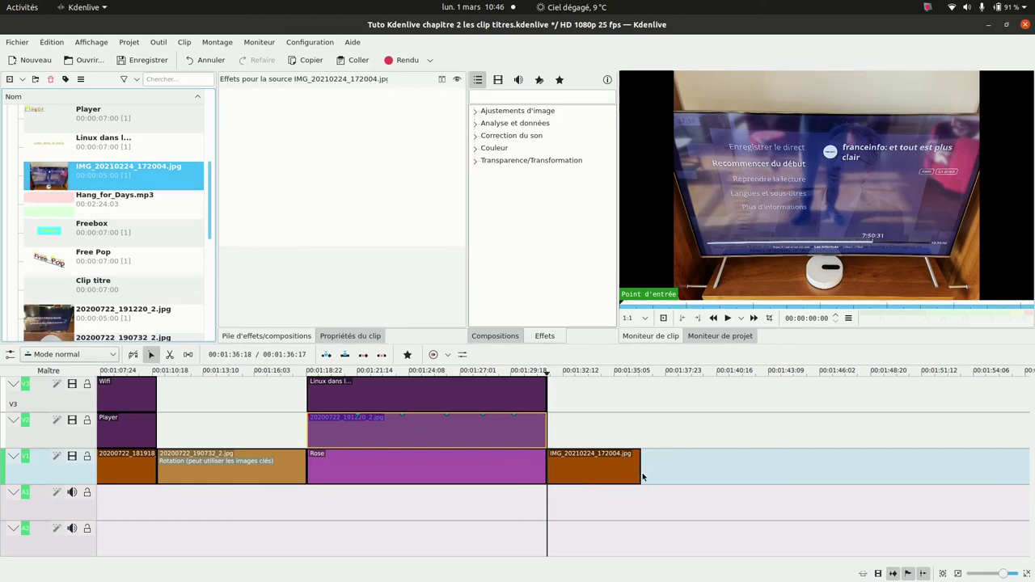
- Extend the photo IMG_20210224_172004.jpg on track V1 so that it ends at about 00:01:42:19
drag(641, 476, 740, 475)
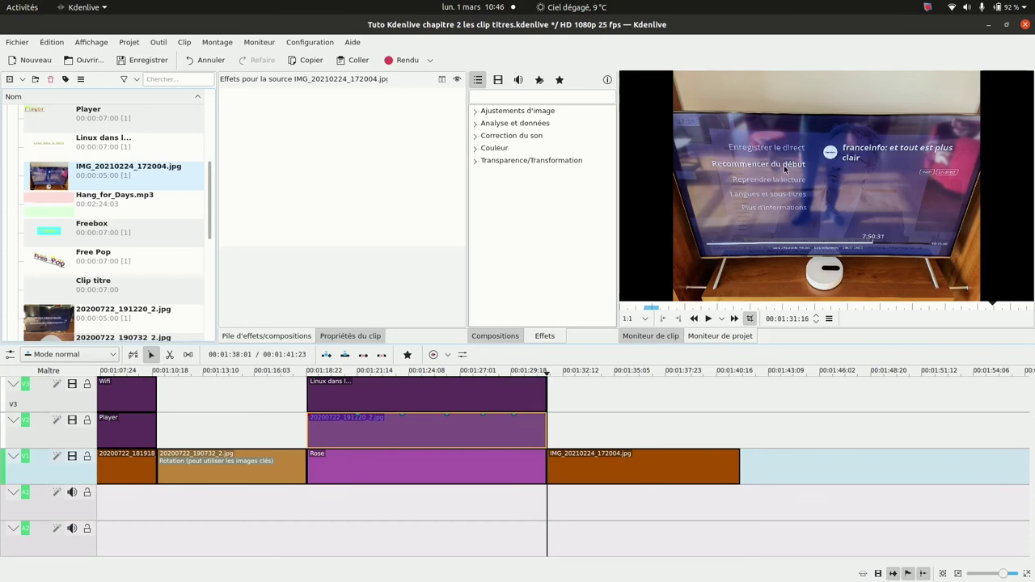
drag(740, 467, 755, 468)
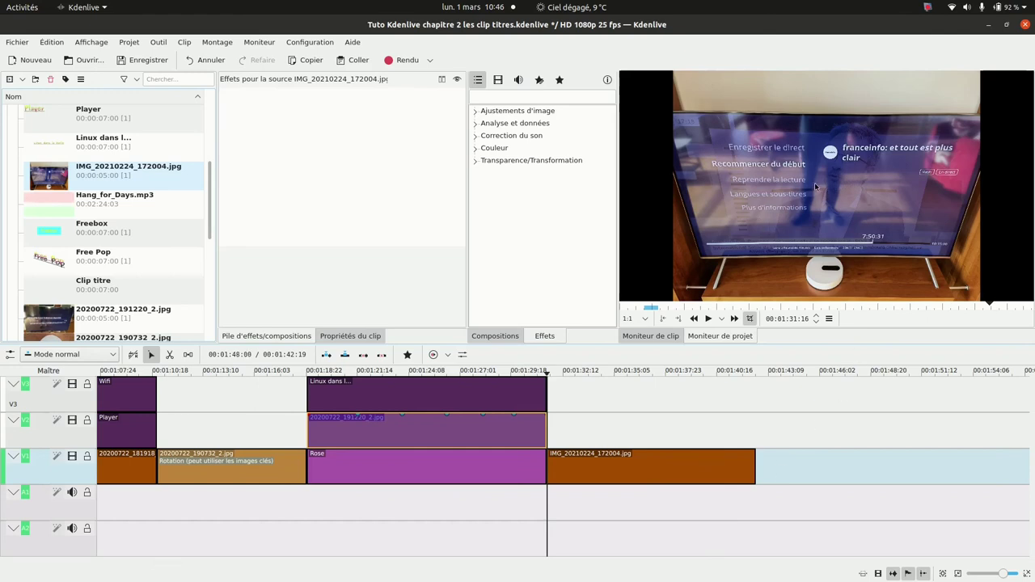
- Start a new title clip with the playhead over the photo, show the background behind it, and remove the stray text item
click(587, 373)
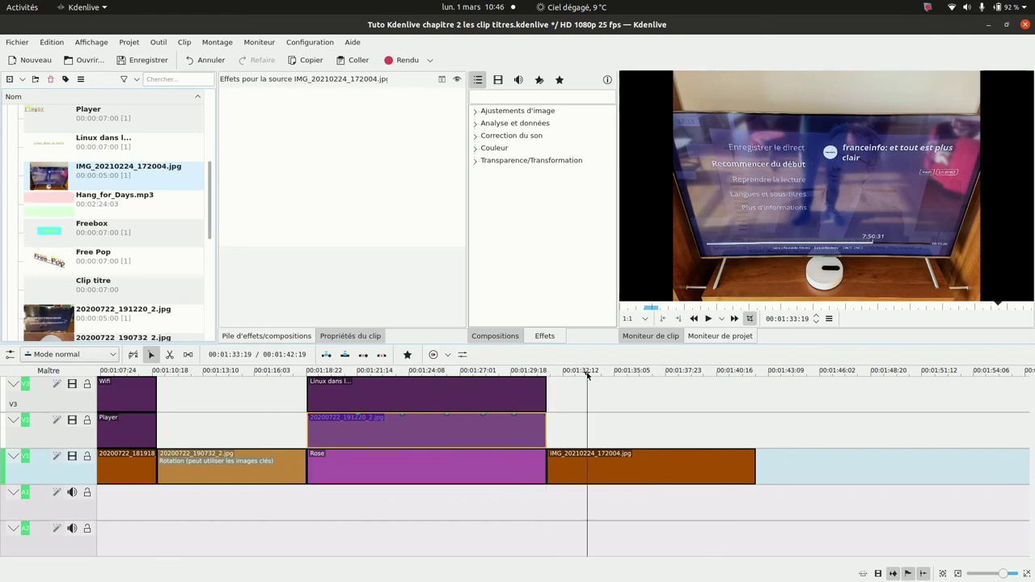
click(130, 43)
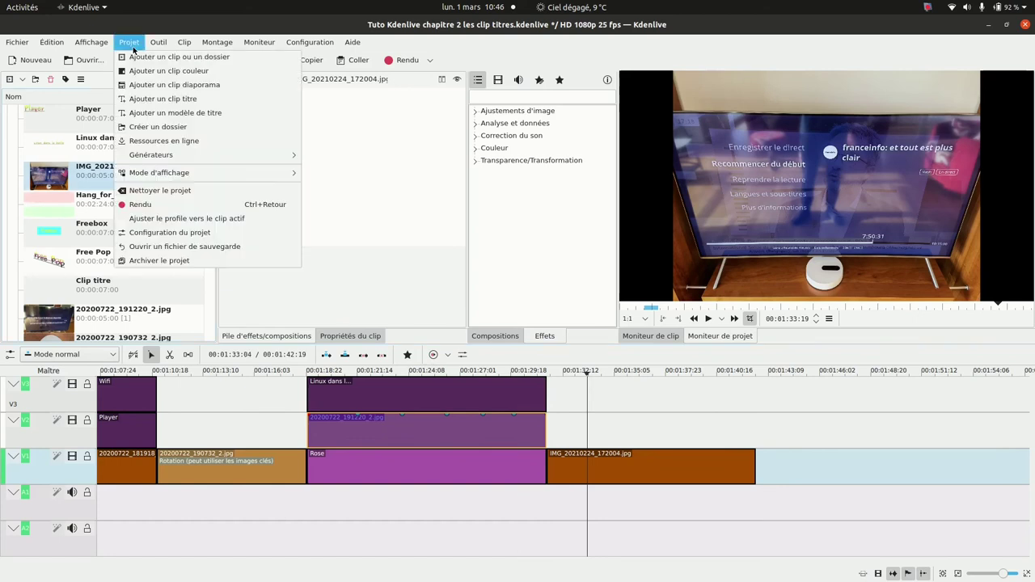
click(152, 99)
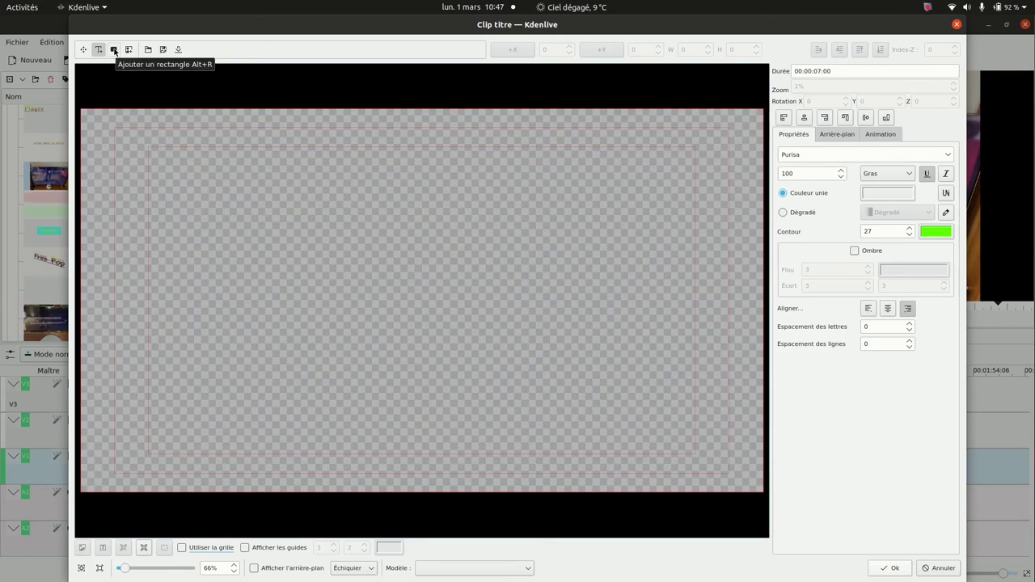
click(210, 350)
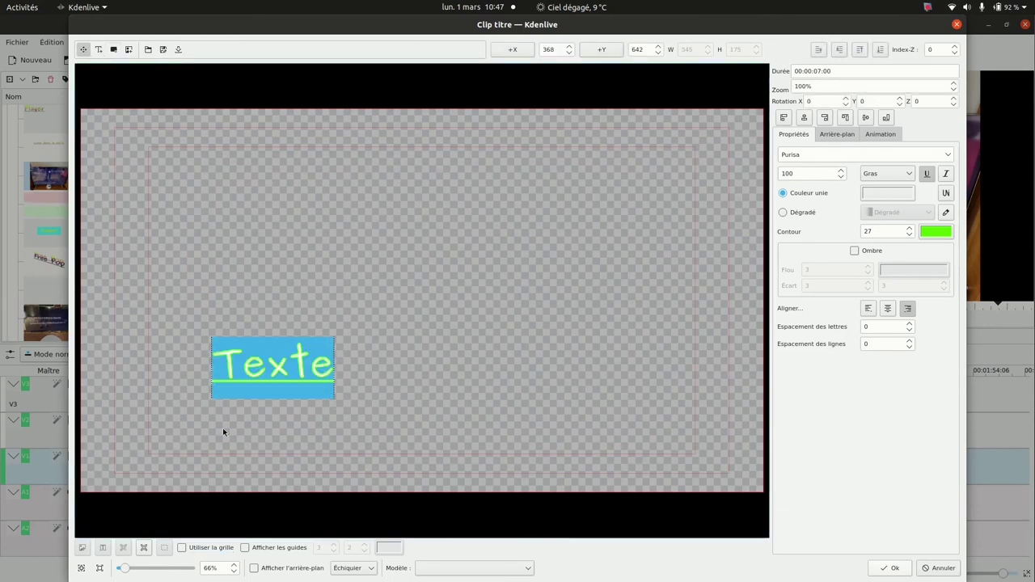
click(254, 568)
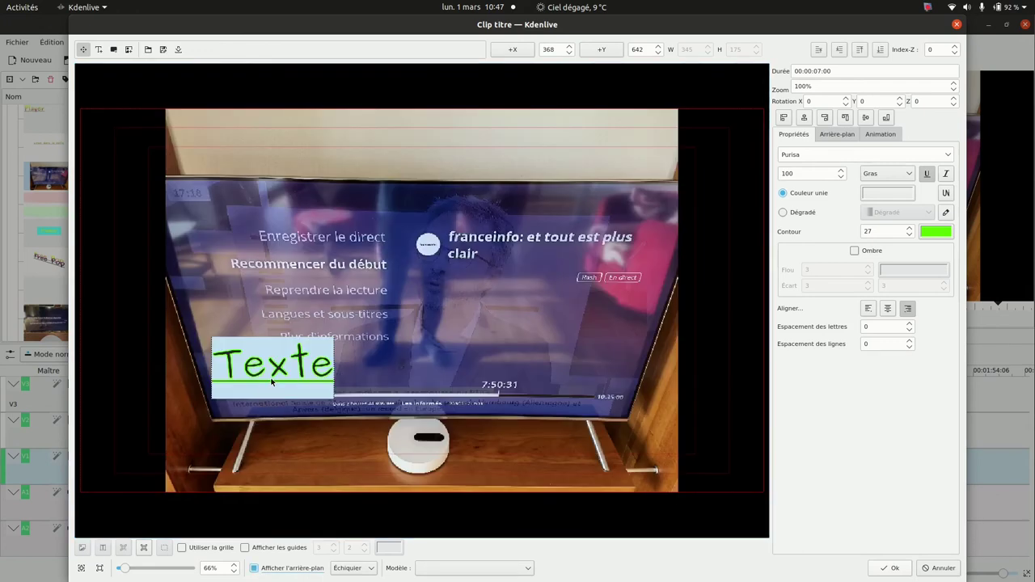
key(Delete)
- Draw a rectangle about 571 × 26 just below "Recommencer du début" and fill it with orange
click(114, 50)
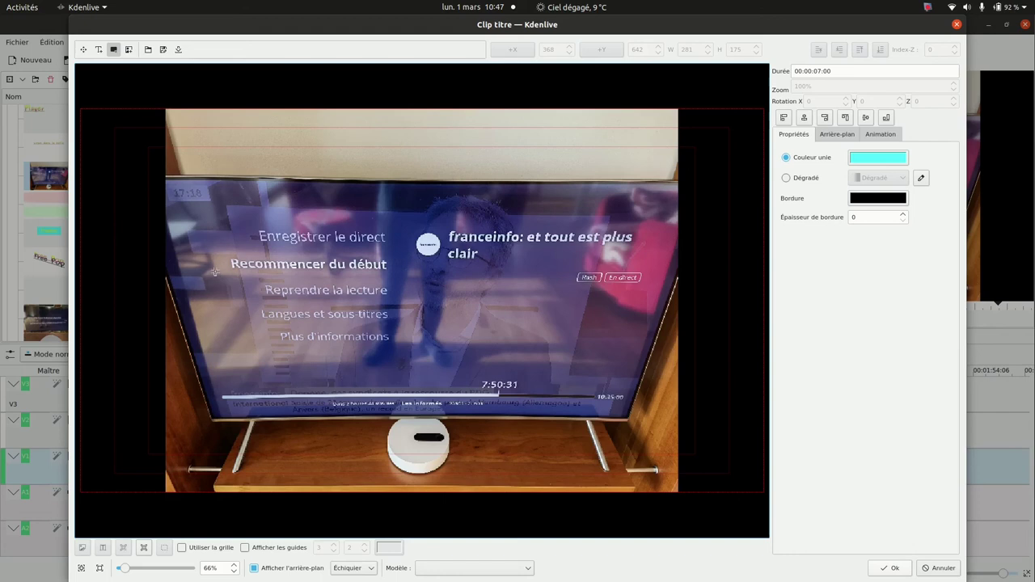
mouse_move(214, 272)
mouse_down()
mouse_move(407, 294)
mouse_move(419, 281)
mouse_up()
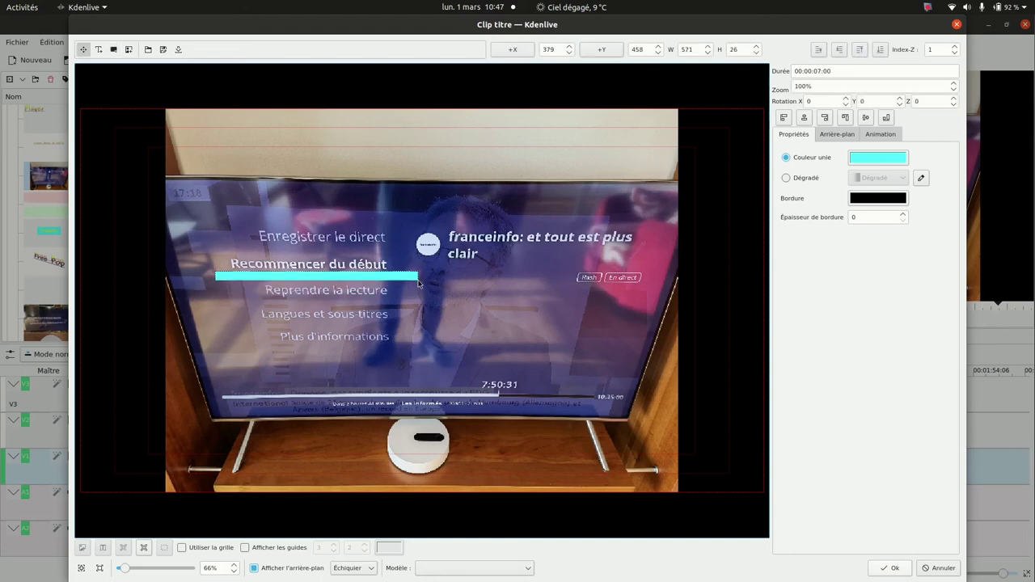
click(889, 161)
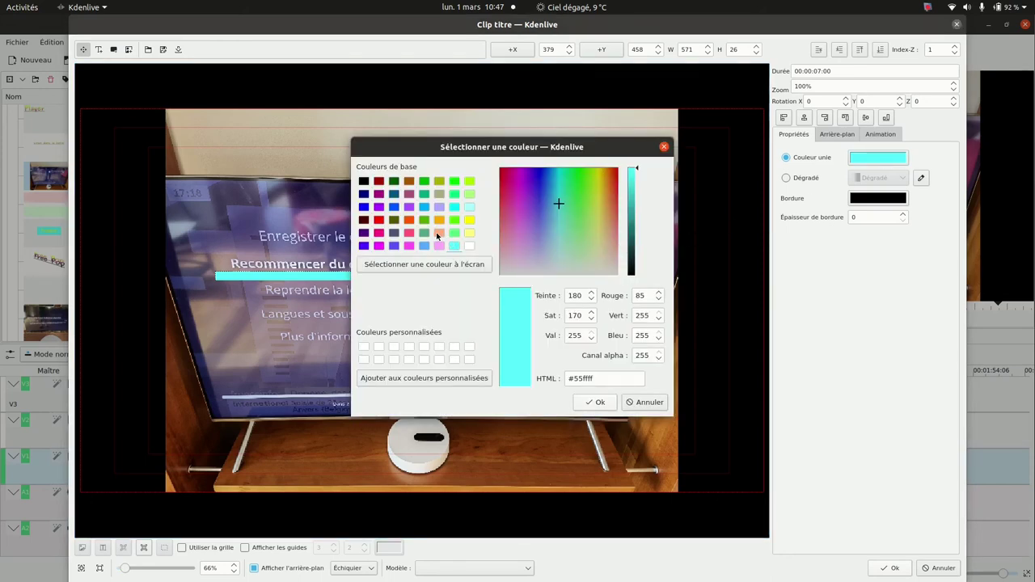
click(440, 234)
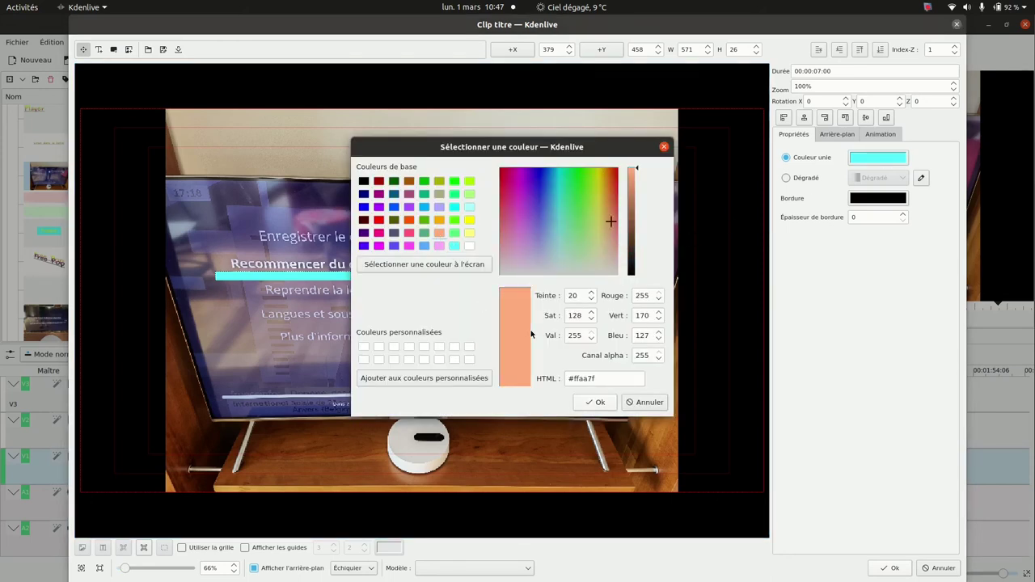
click(440, 220)
click(597, 403)
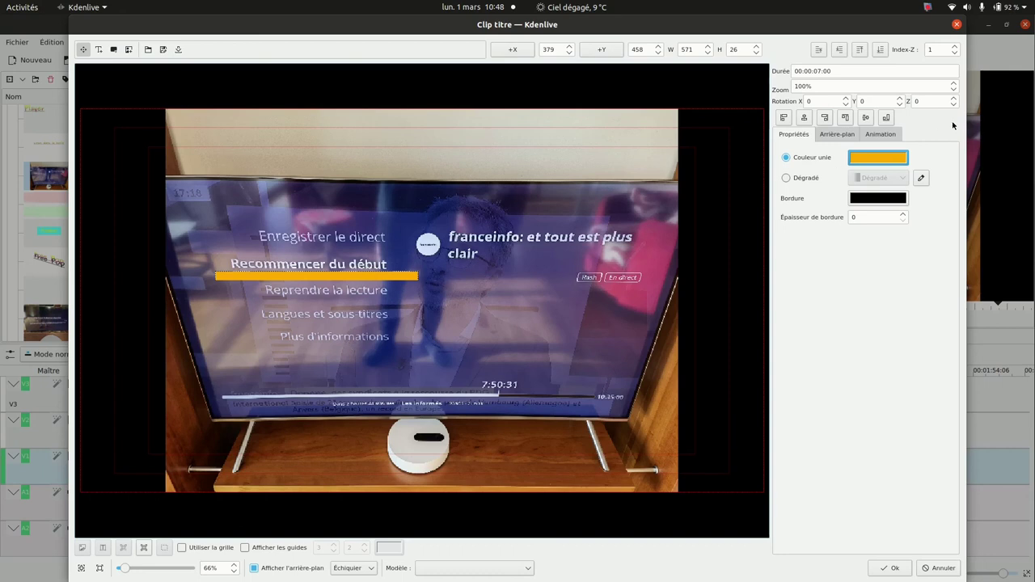
- Set the title clip's duration to 00:00:01:00 and save the title
click(818, 72)
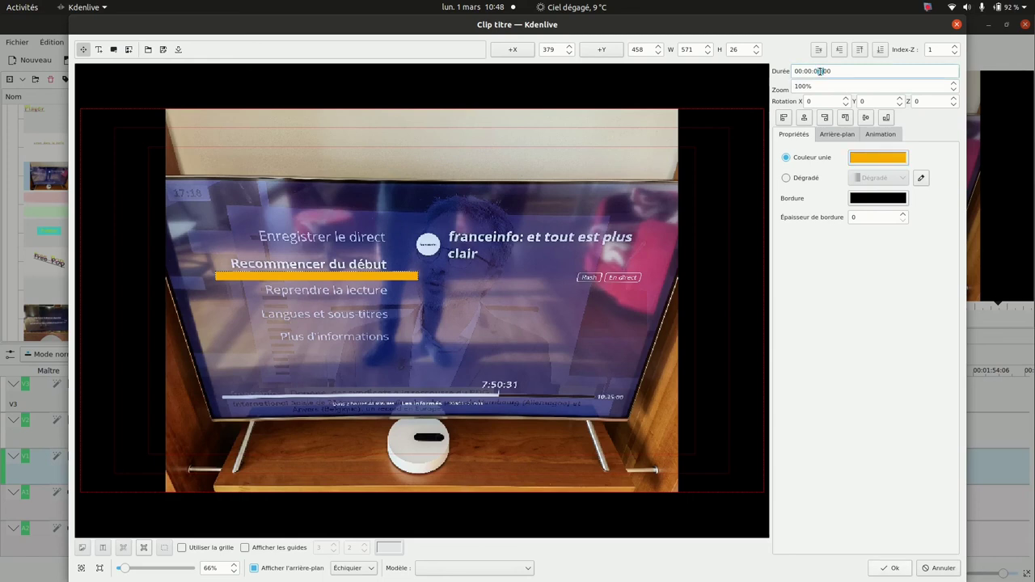
text(1)
click(888, 569)
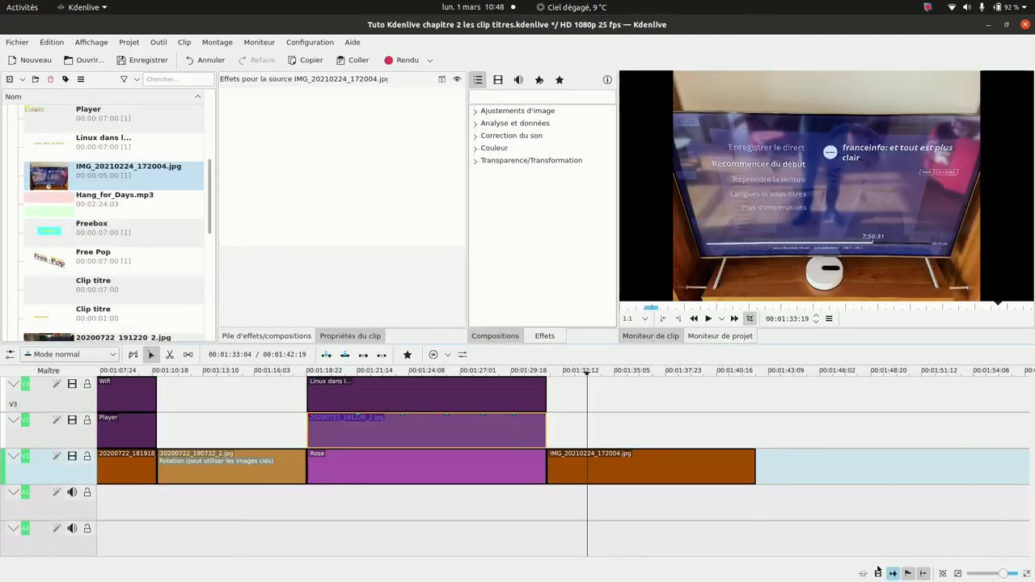
- Place the one-second orange bar title on track V2 at the start of the IMG_20210224_172004.jpg photo and preview it
click(208, 228)
scroll(208, 228, down, 3)
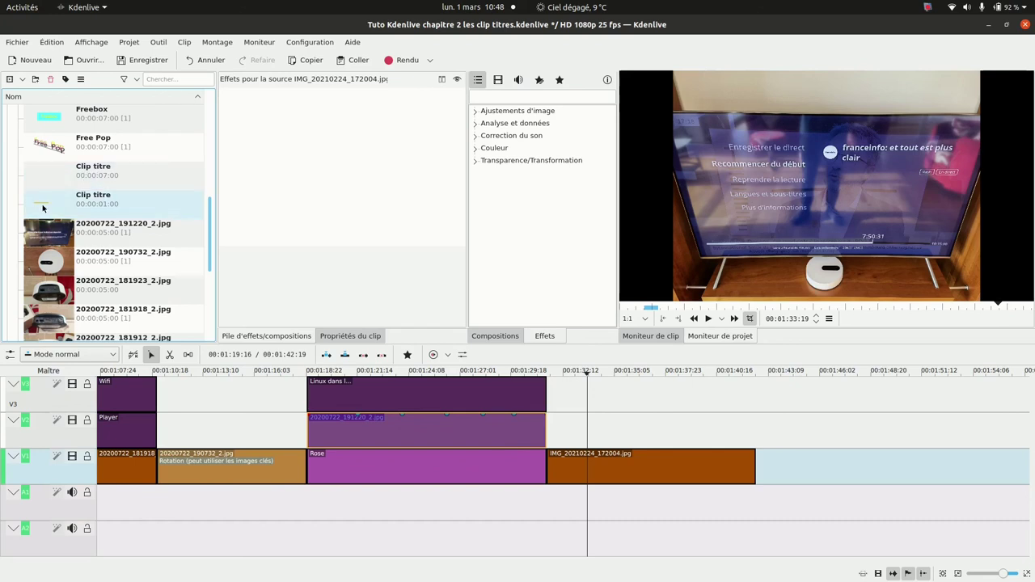
drag(43, 209, 556, 417)
click(556, 373)
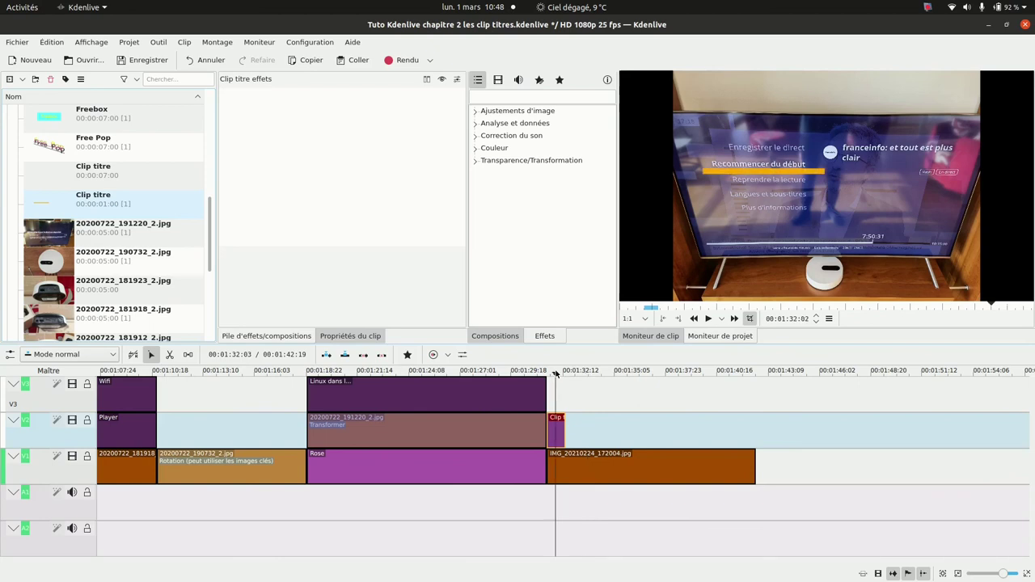
- Copy the orange bar clip, paste it on track V2 after the first one, and shift the copy to about 01:33:05
right_click(556, 429)
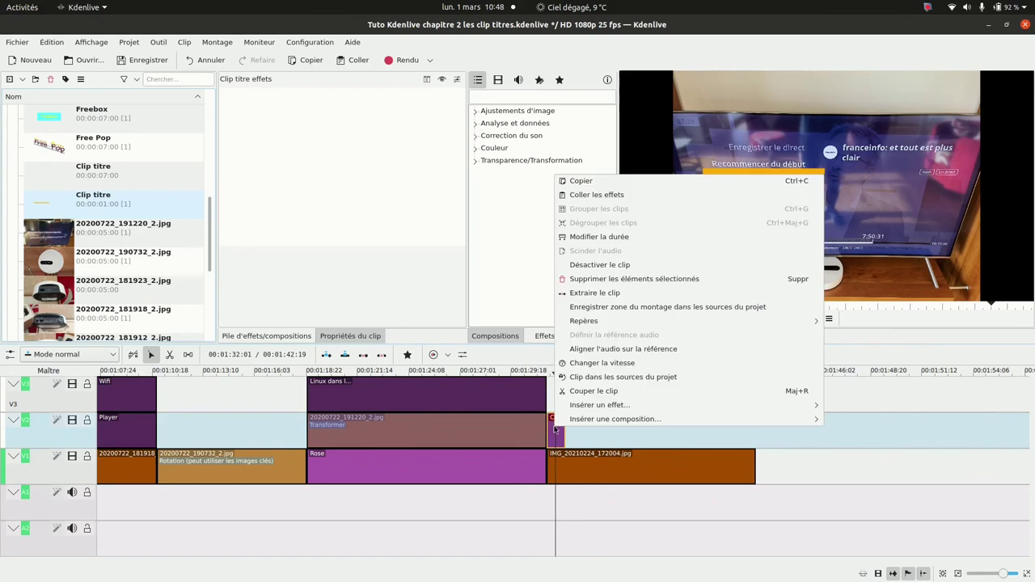
click(596, 183)
click(581, 373)
right_click(580, 373)
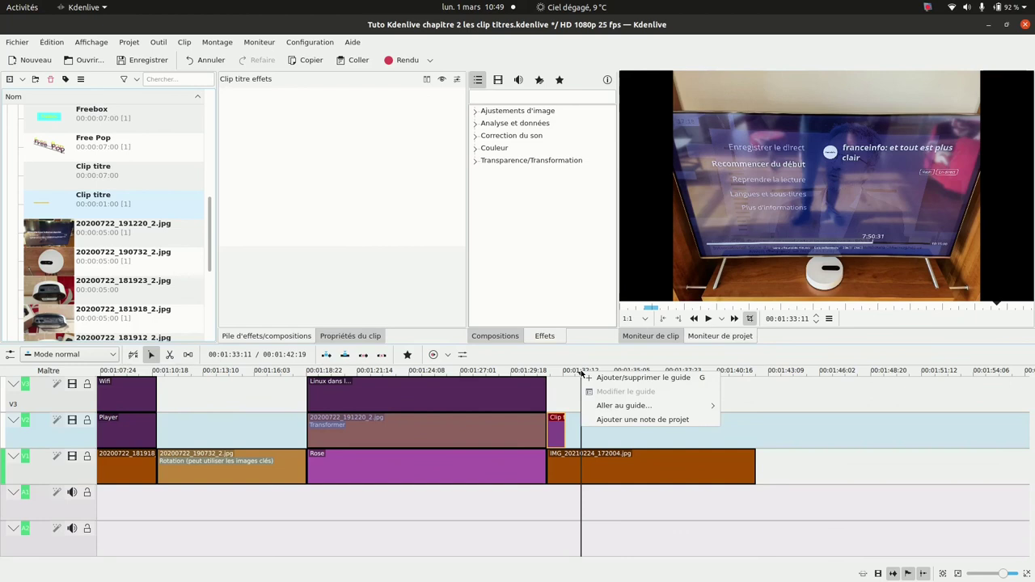
click(591, 435)
right_click(592, 435)
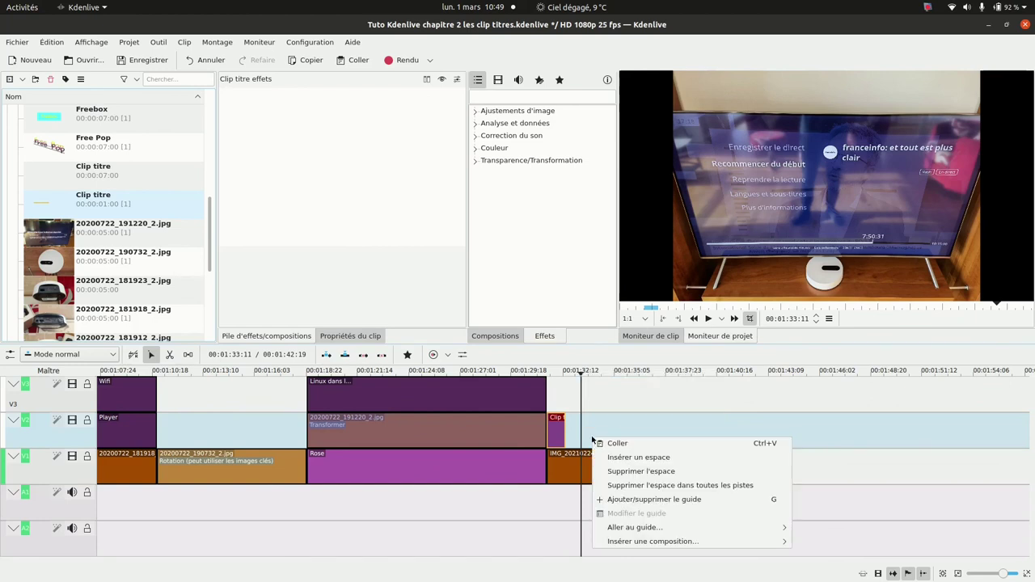
click(589, 428)
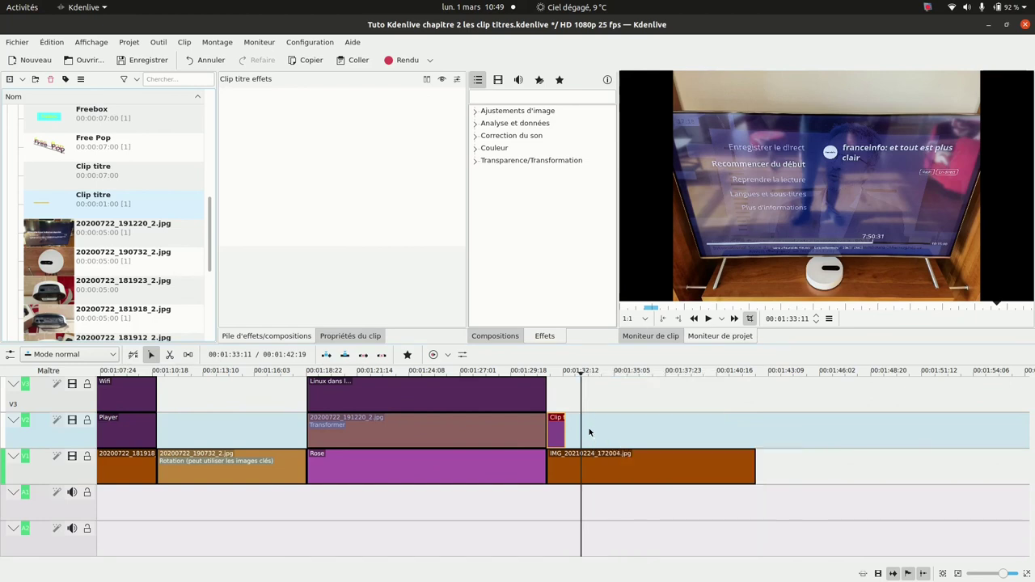
click(588, 428)
right_click(588, 429)
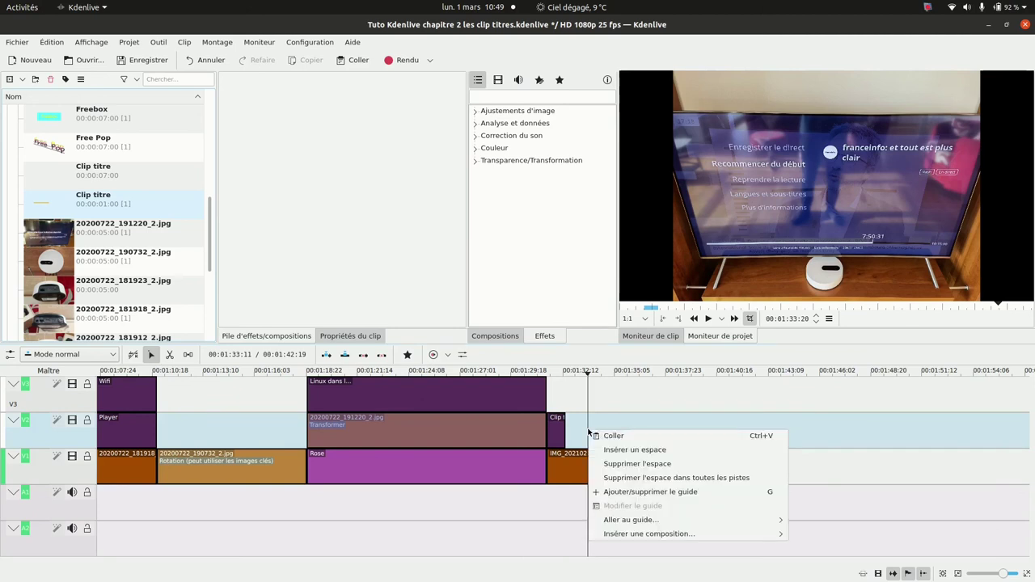
click(613, 435)
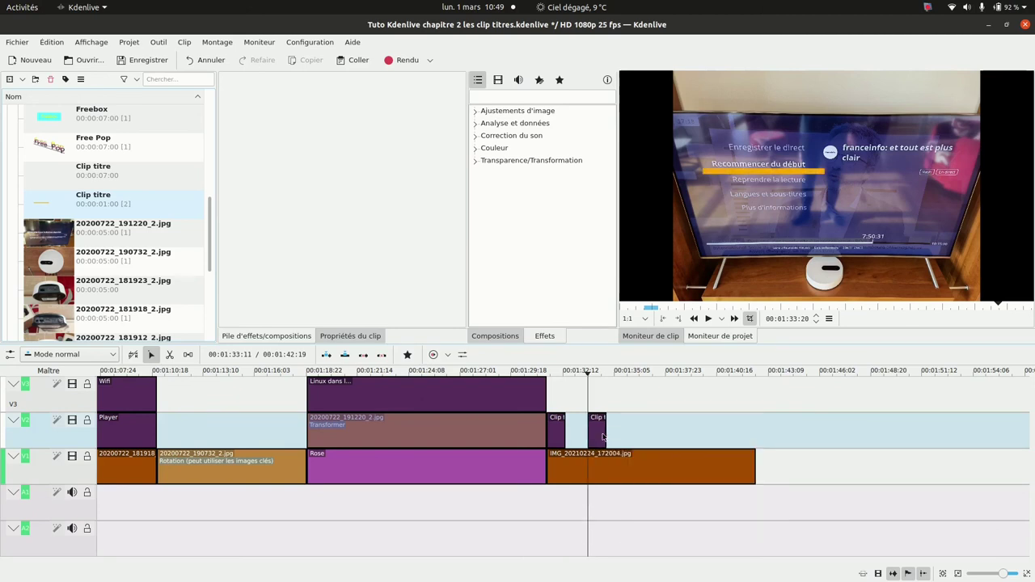
drag(596, 434, 583, 434)
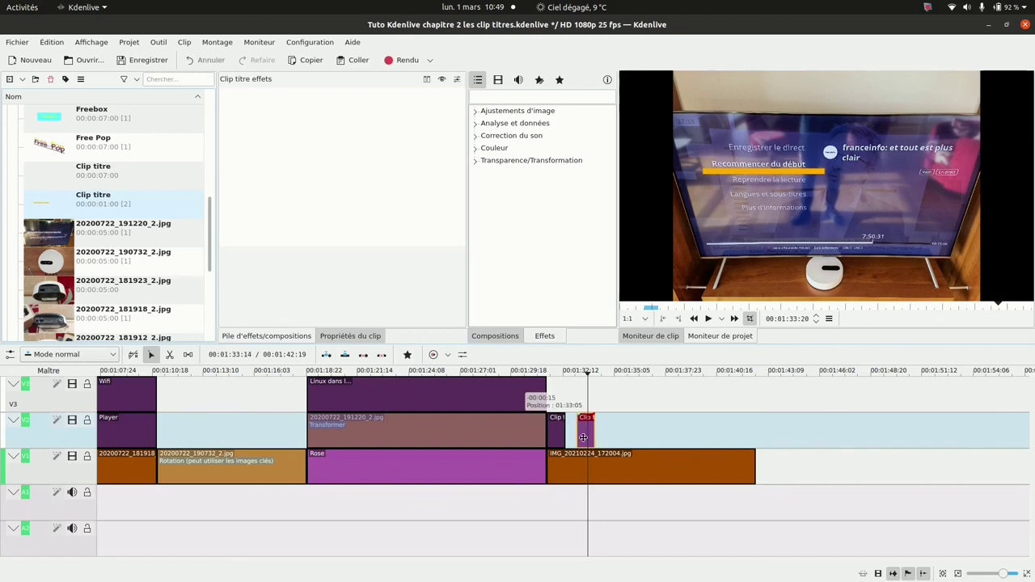
- Paste a third orange bar clip on track V2 at 00:01:35:05 and shift it slightly closer to the second one
click(625, 426)
click(614, 426)
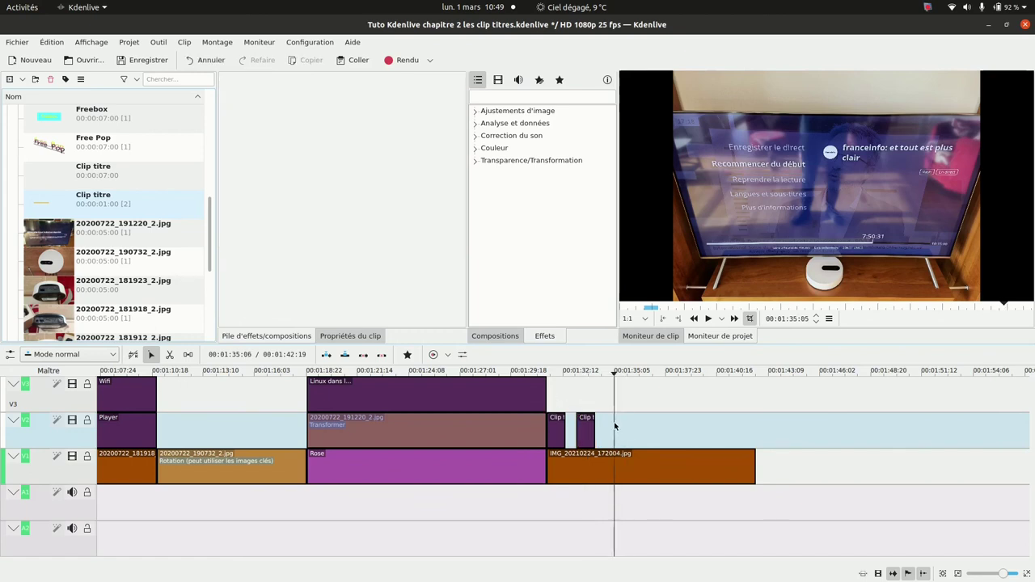
right_click(615, 426)
click(627, 429)
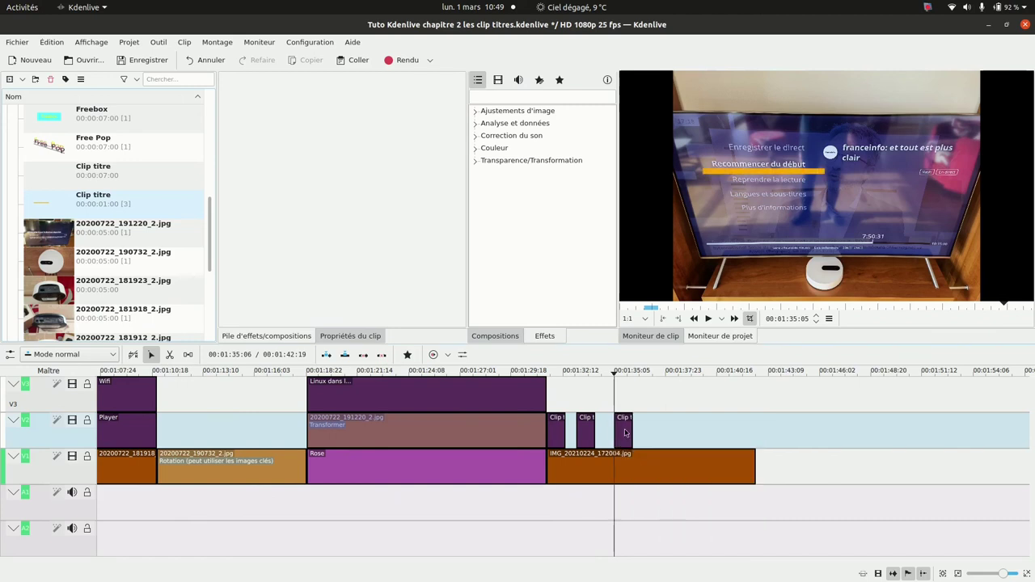
click(625, 433)
click(711, 435)
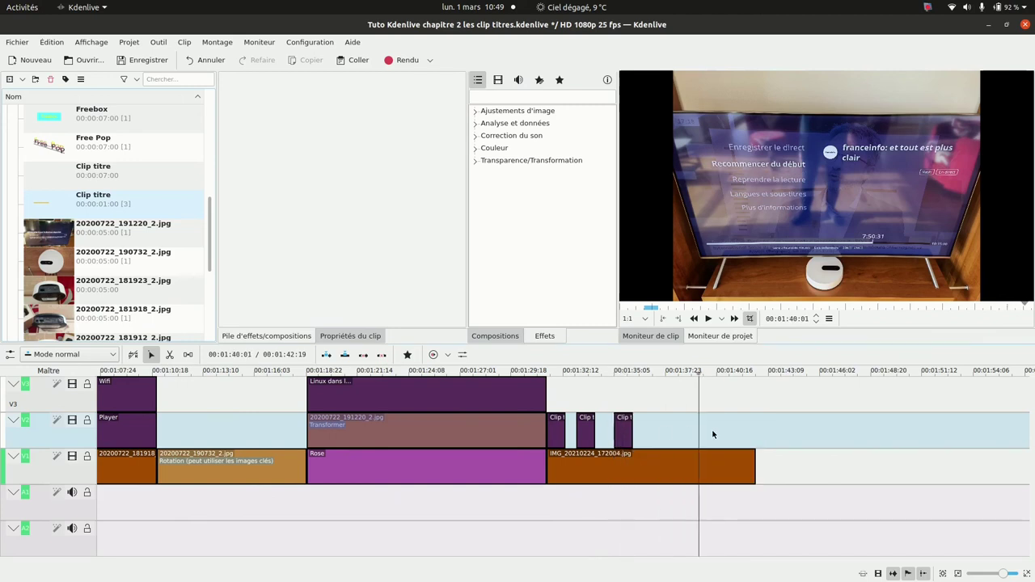
drag(624, 422, 616, 430)
- Paste three more orange bar clips along track V2, spaced with short gaps above the rest of the photo
click(659, 424)
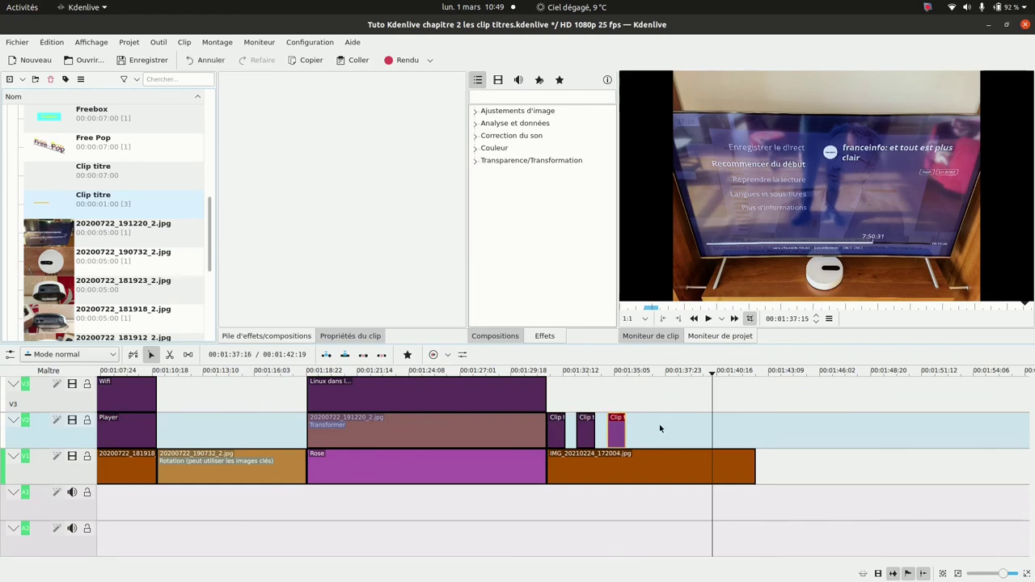
right_click(659, 424)
click(685, 431)
mouse_move(663, 422)
mouse_down()
mouse_move(639, 422)
mouse_move(648, 421)
mouse_up()
right_click(673, 433)
click(697, 436)
right_click(722, 433)
click(746, 436)
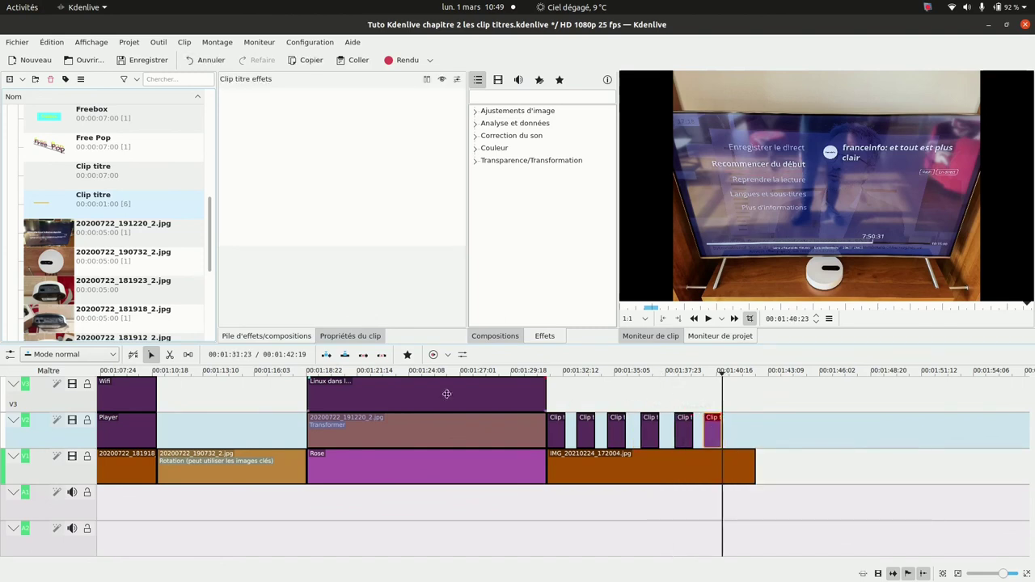
- Place the AAAAKenavo title from the Intro folder on track V3 aligned with the last orange bar clip, and preview it
drag(207, 234, 209, 109)
click(86, 119)
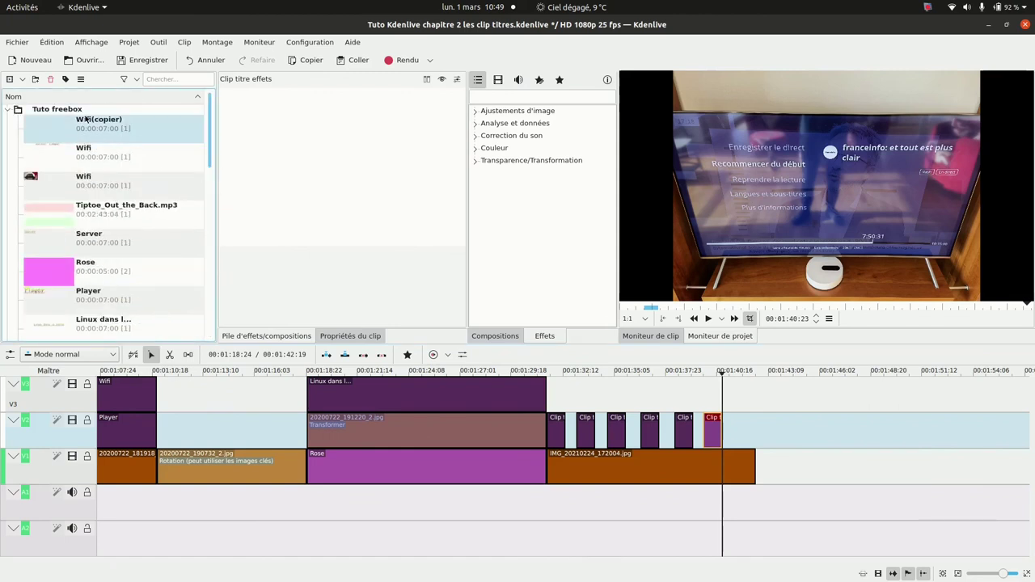
click(7, 110)
click(7, 119)
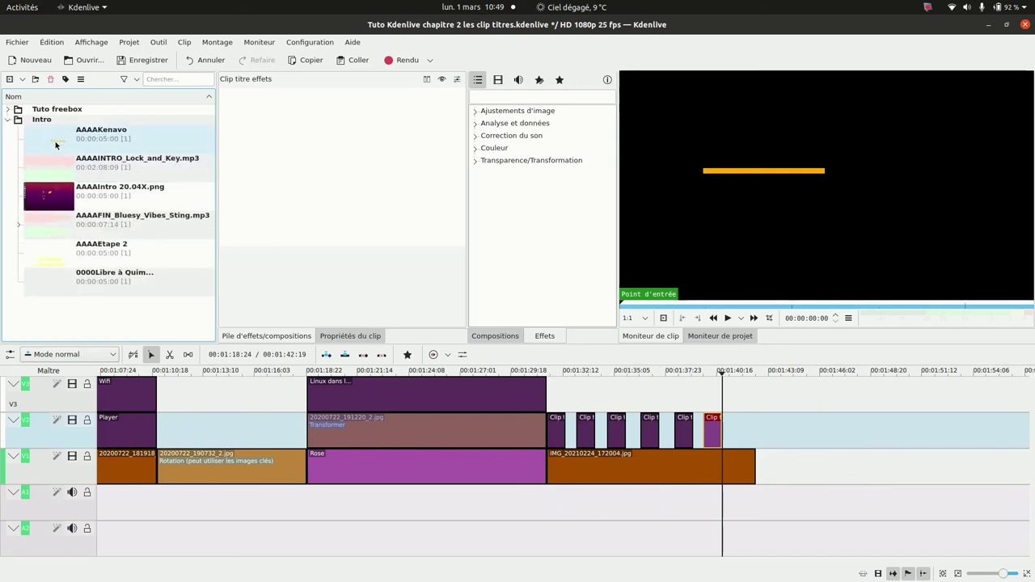
drag(55, 141, 708, 396)
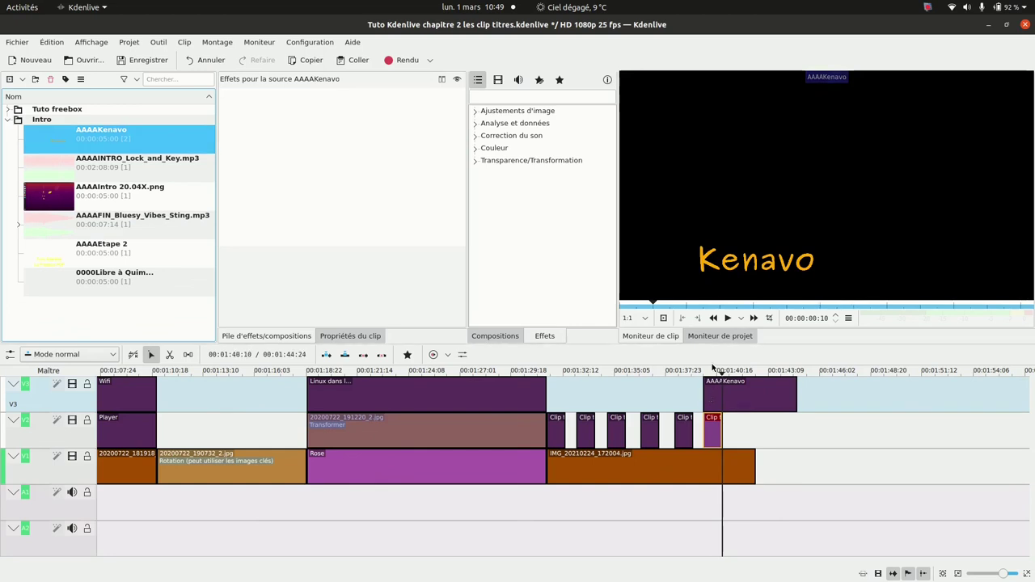
click(712, 374)
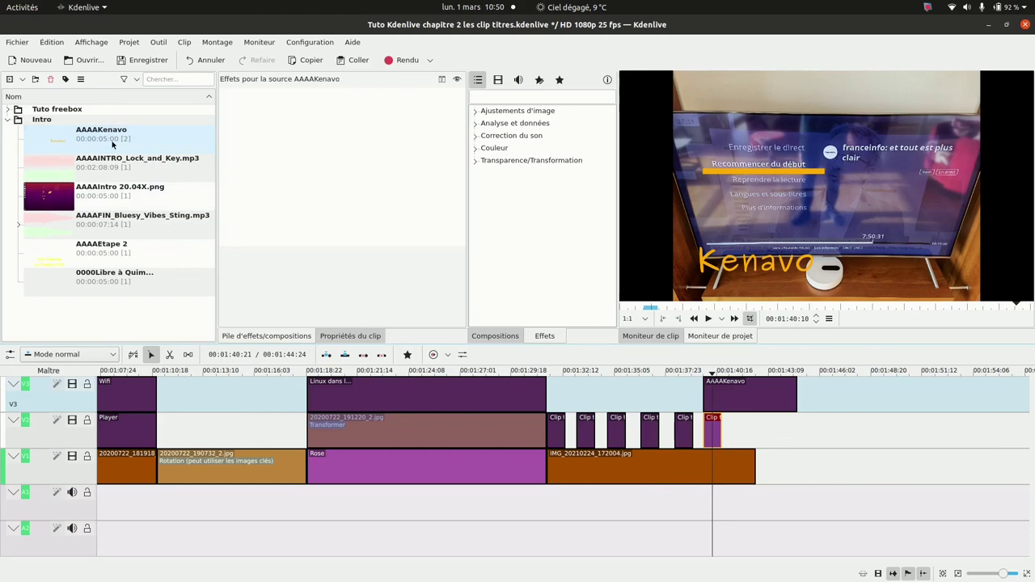
- Edit the AAAAKenavo title with the background shown, and move the Kenavo text onto the TV screen at X 1037, Y 515
double_click(52, 138)
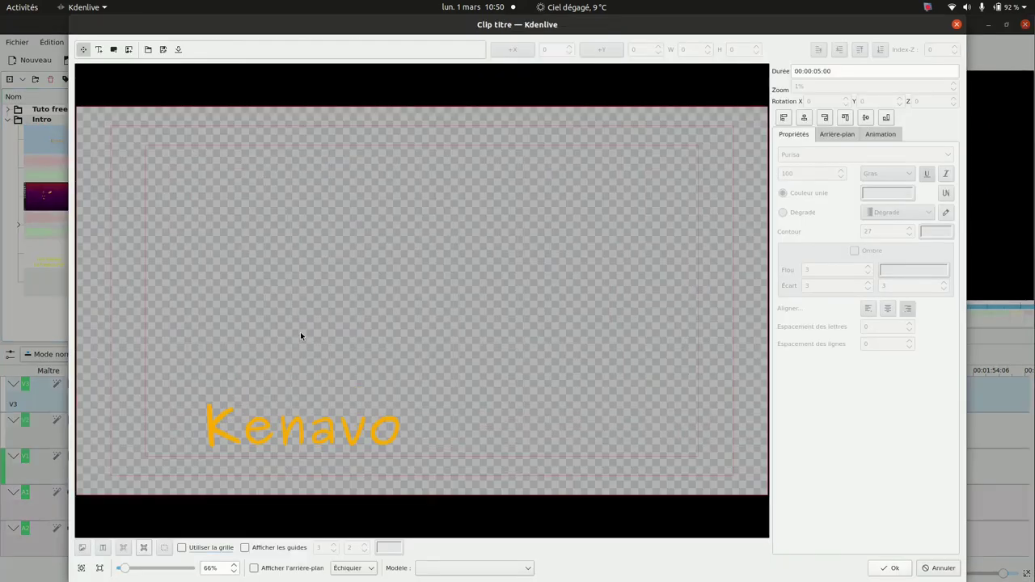
click(254, 568)
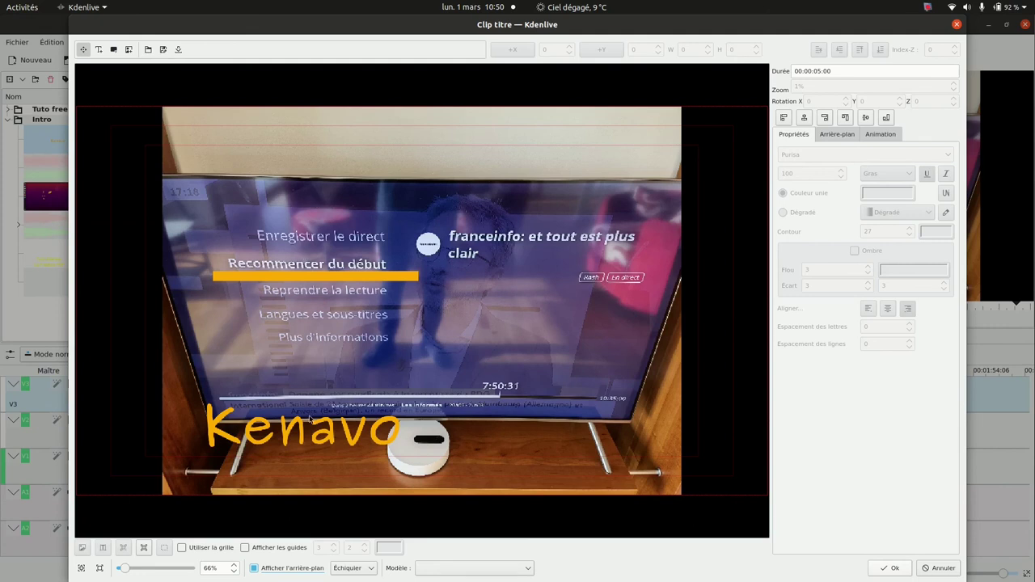
drag(310, 419, 553, 327)
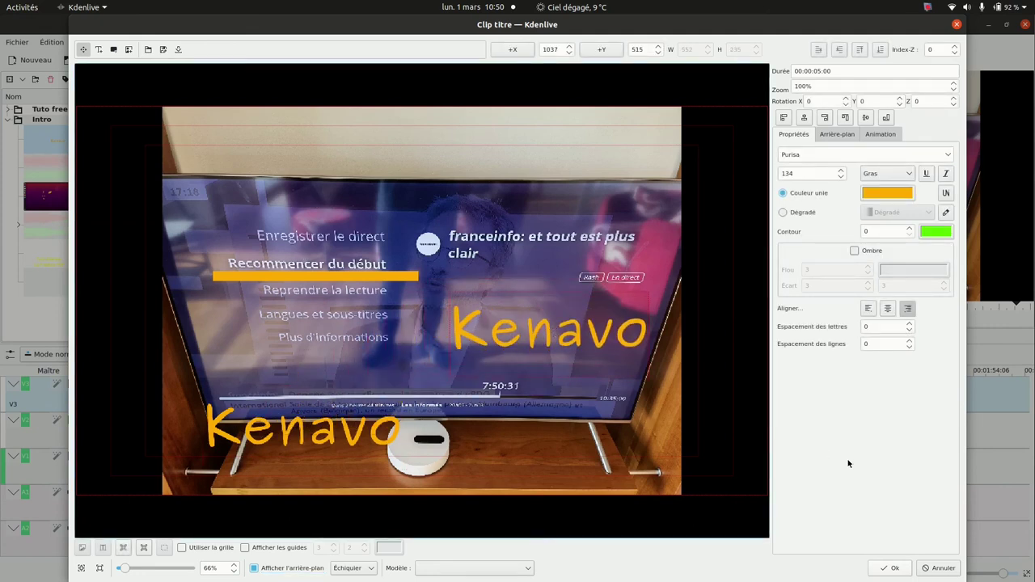
click(891, 567)
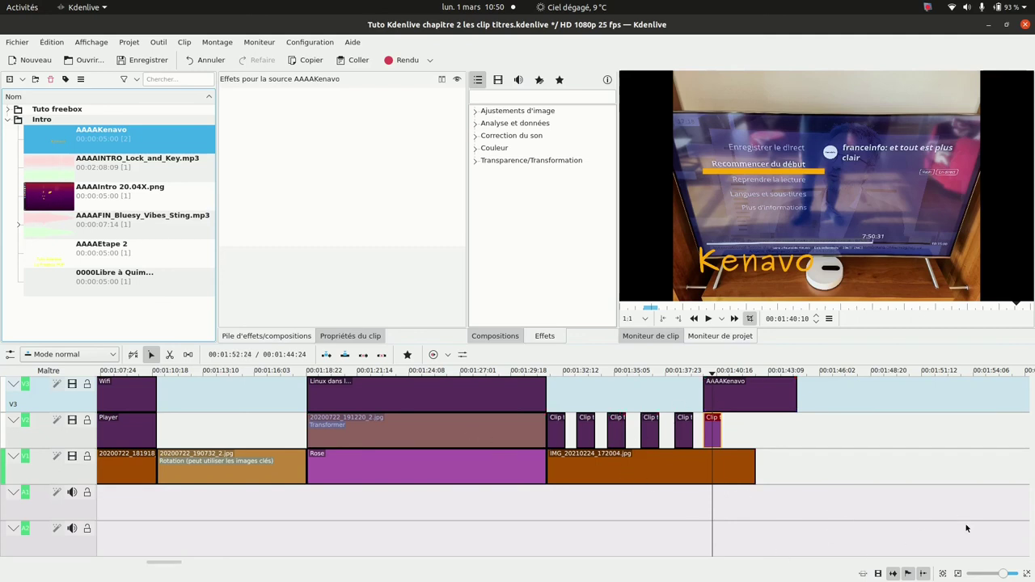
- Delete the AAAAKenavo clip between the intro and the Freebox title on track V2
click(942, 575)
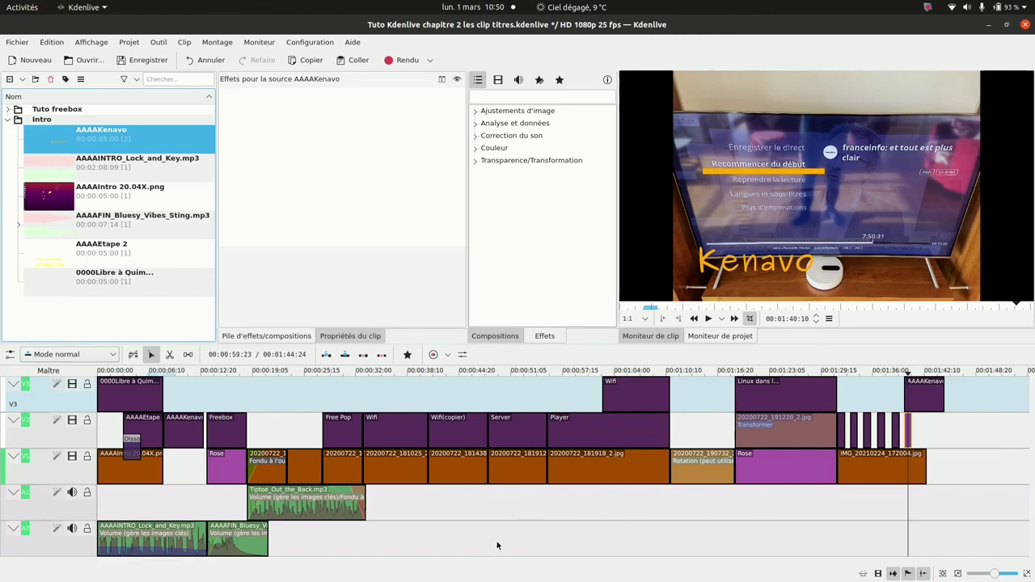
click(174, 433)
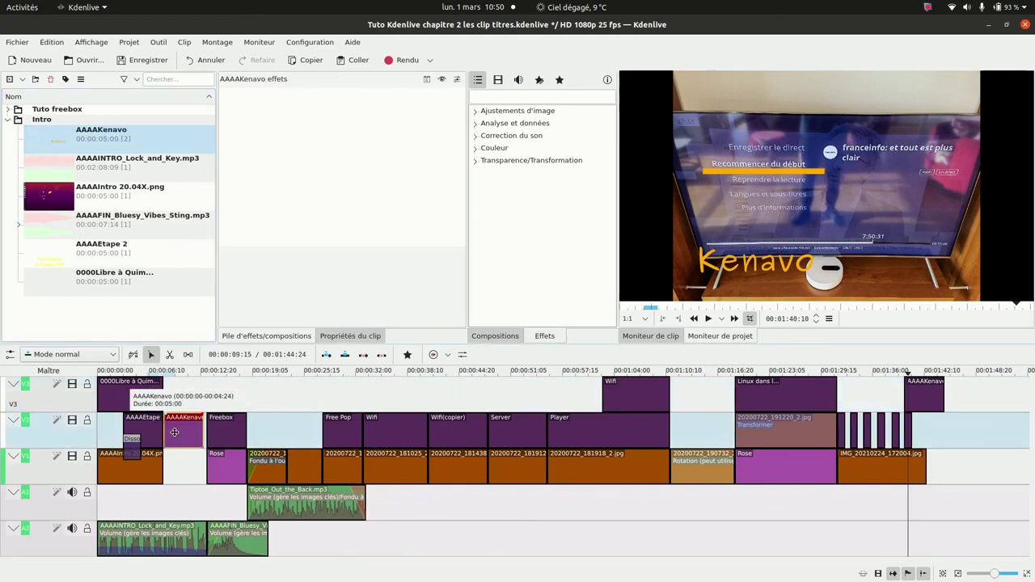
key(Delete)
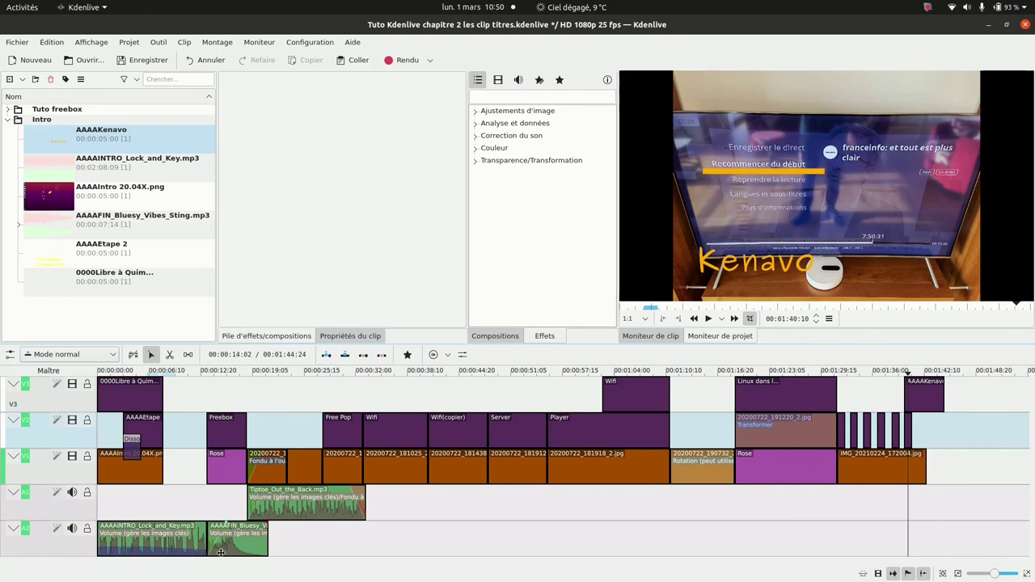
- Move AAAAFIN_Bluesy_Vibes_Sting.mp3 on track A2 under the closing Kenavo title, and extend Tiptoe_Out_the_Back.mp3 almost to the end of the last photo
drag(230, 534, 727, 489)
drag(893, 486, 938, 535)
drag(364, 501, 920, 489)
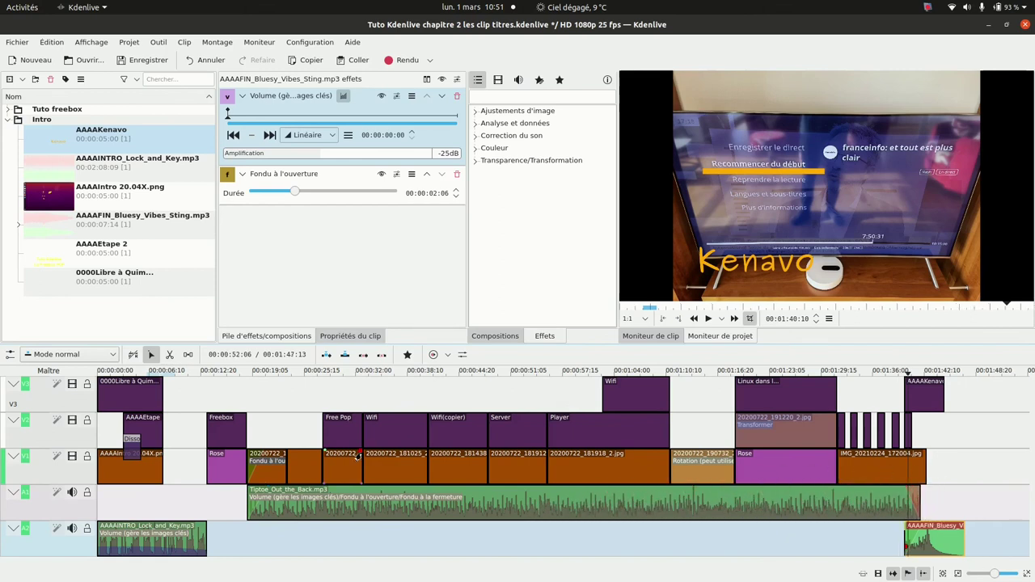
- Close the gap after the intro by shifting the Freebox title and all following clips earlier together with the Spacer tool
click(148, 373)
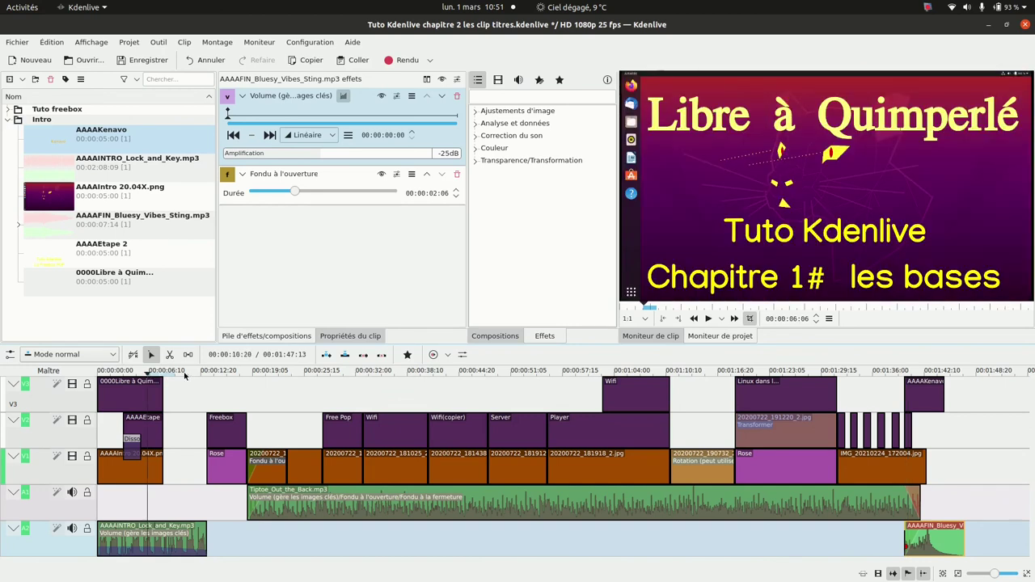
click(184, 375)
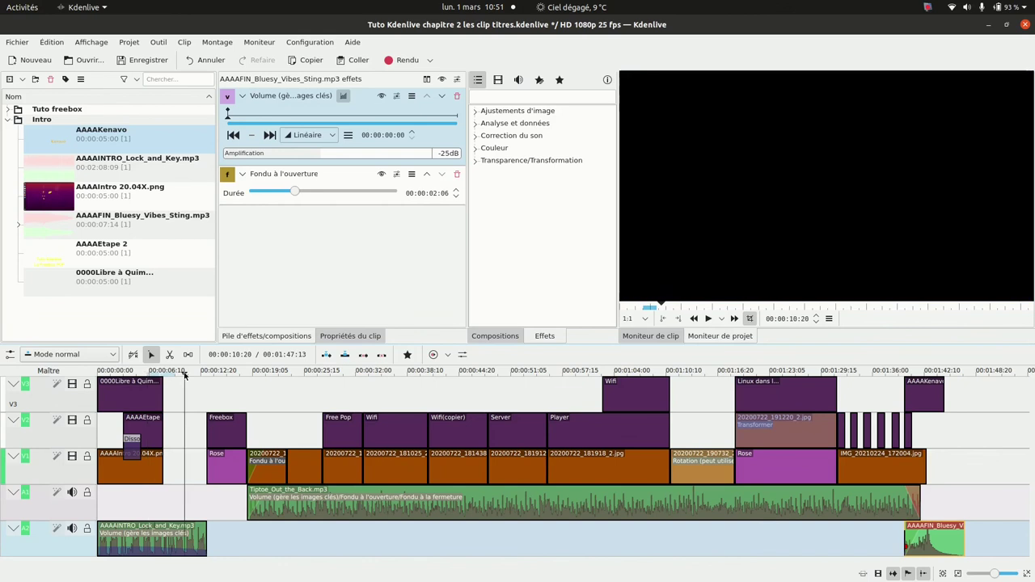
click(233, 373)
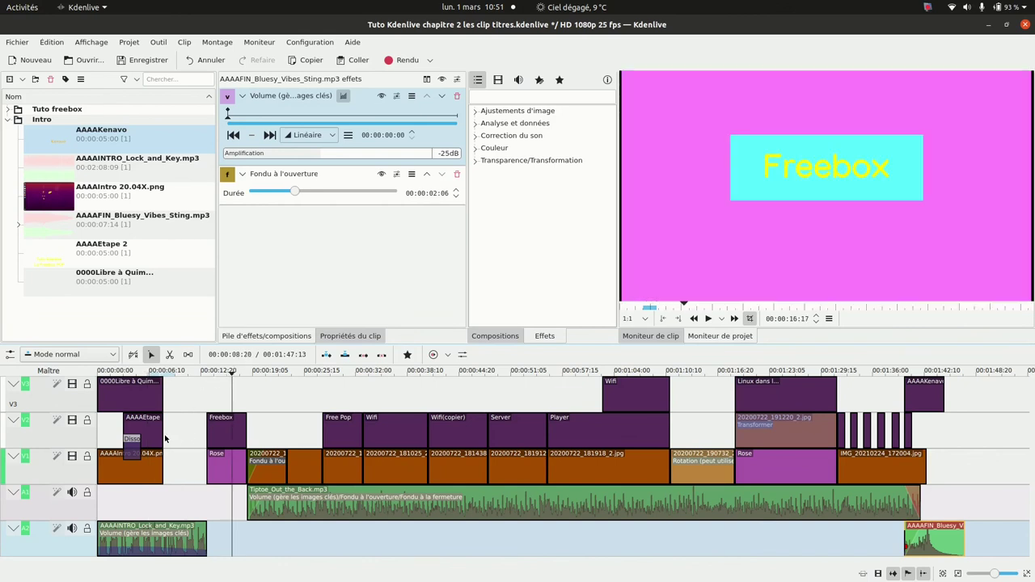
mouse_move(221, 437)
mouse_down()
mouse_move(179, 437)
mouse_move(220, 446)
mouse_up()
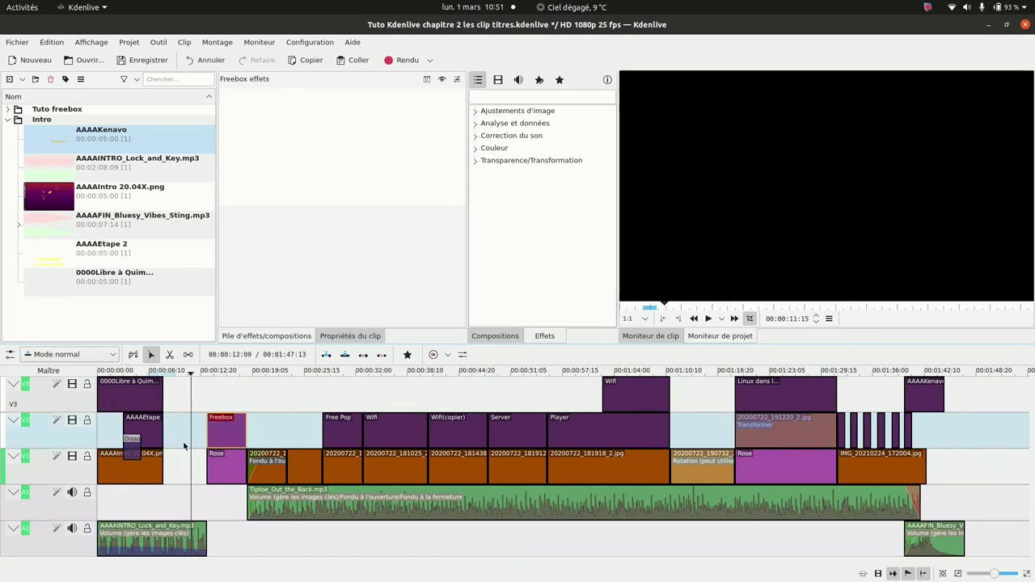
click(280, 389)
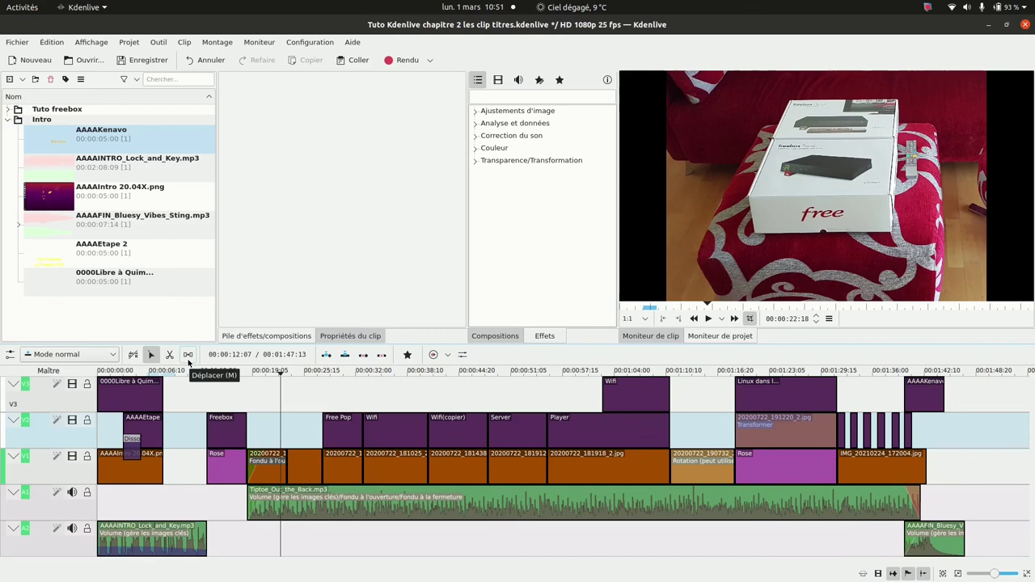
click(187, 356)
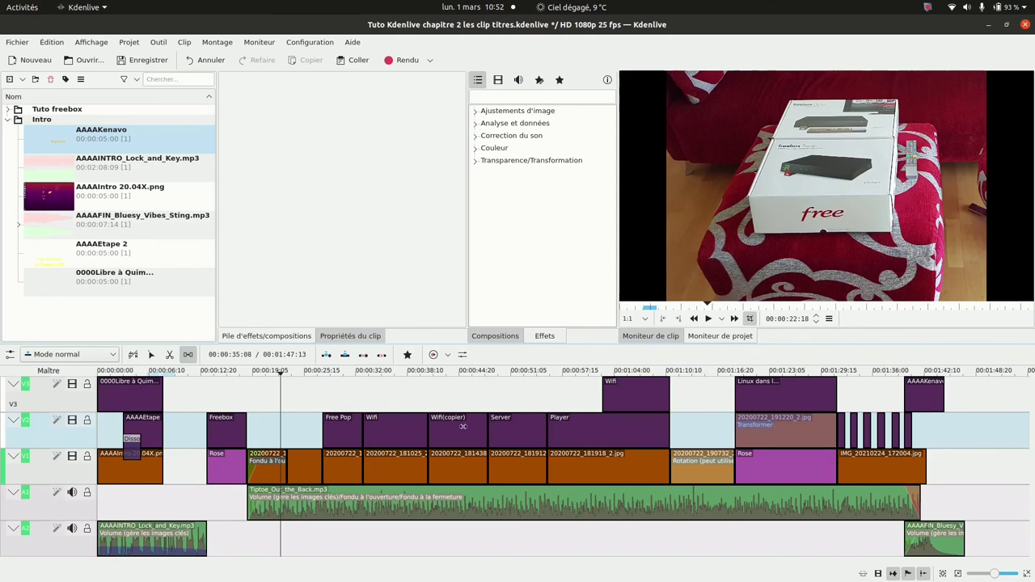
drag(598, 439, 570, 432)
click(230, 433)
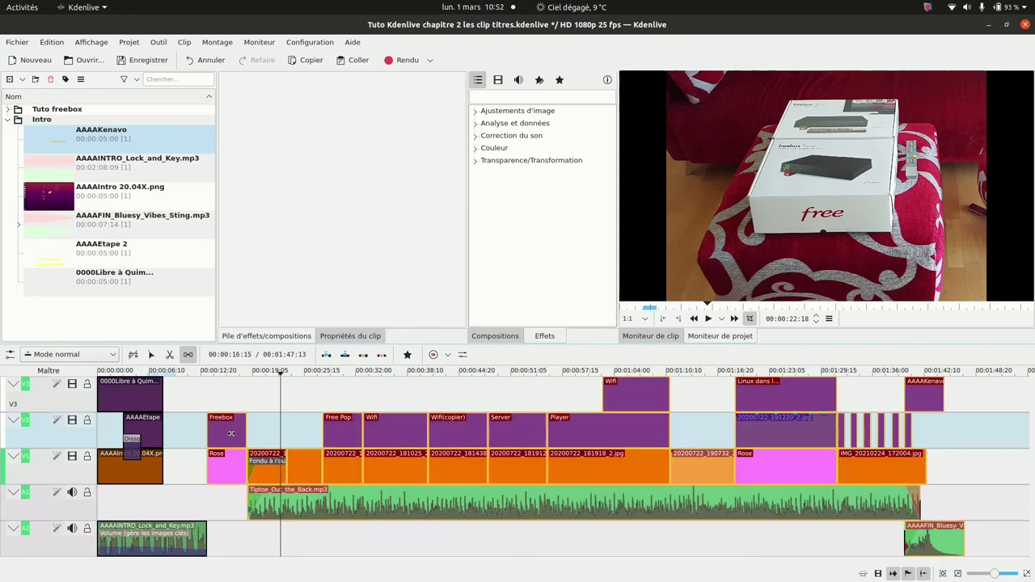
drag(214, 434, 150, 430)
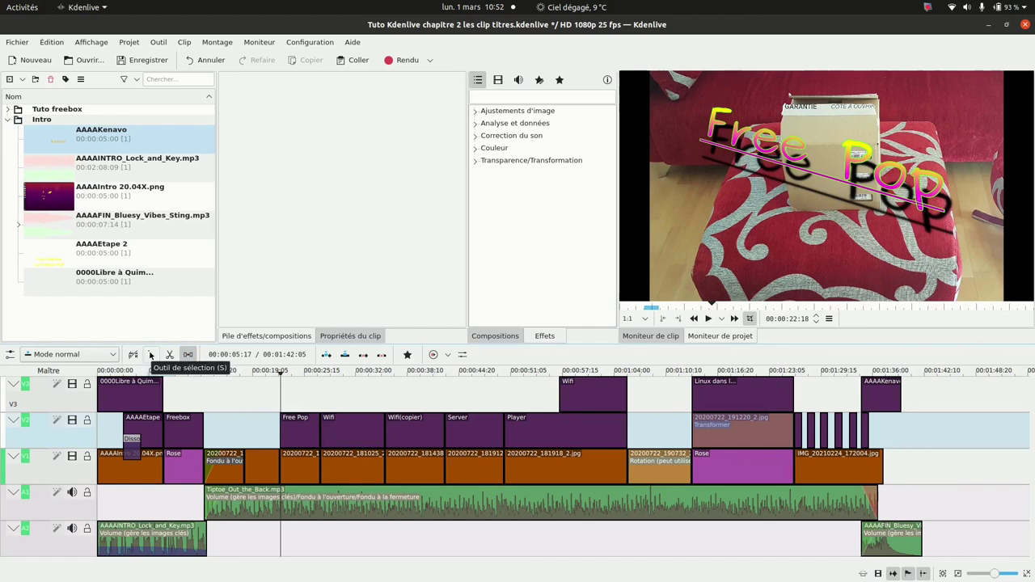
click(151, 356)
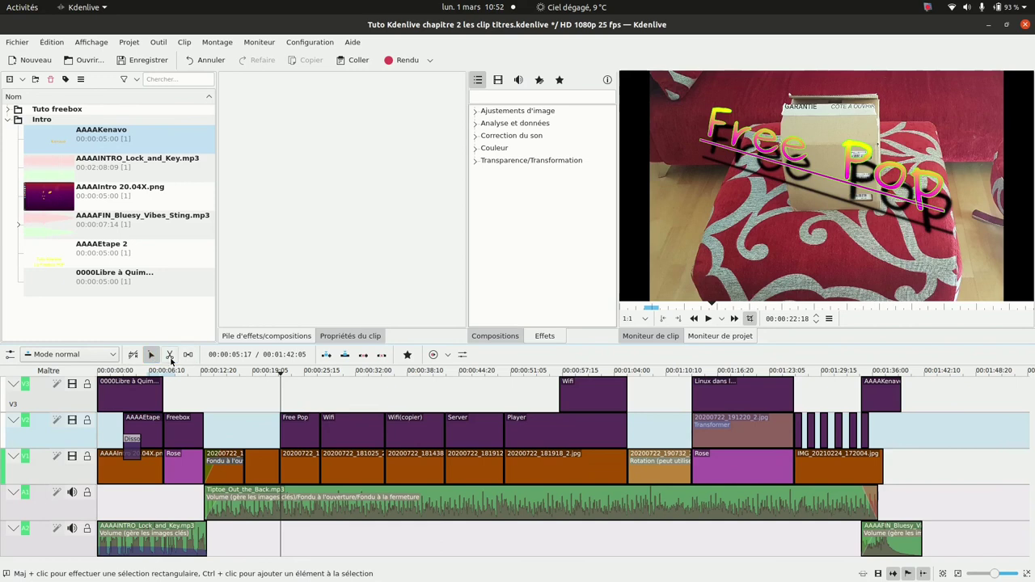
click(171, 361)
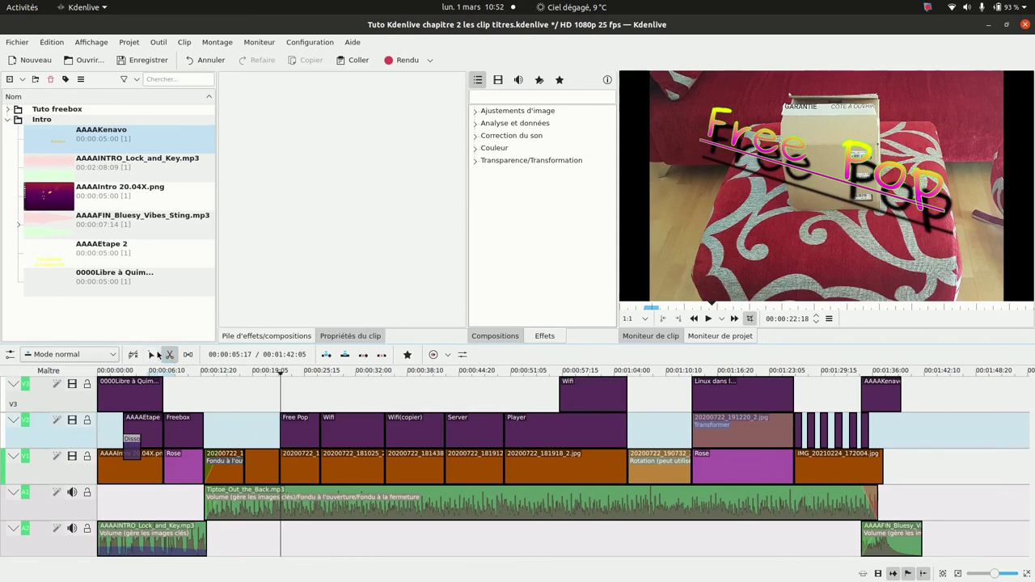
click(151, 356)
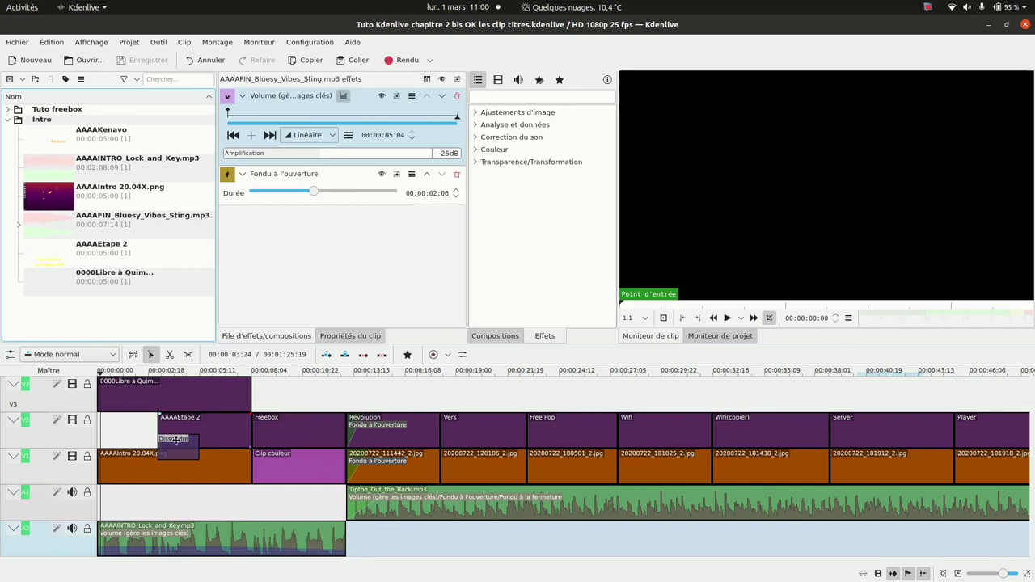
- Play the "Tuto Kdenlive chapitre 2 bis OK les clip titres" project from the start of the timeline
click(100, 371)
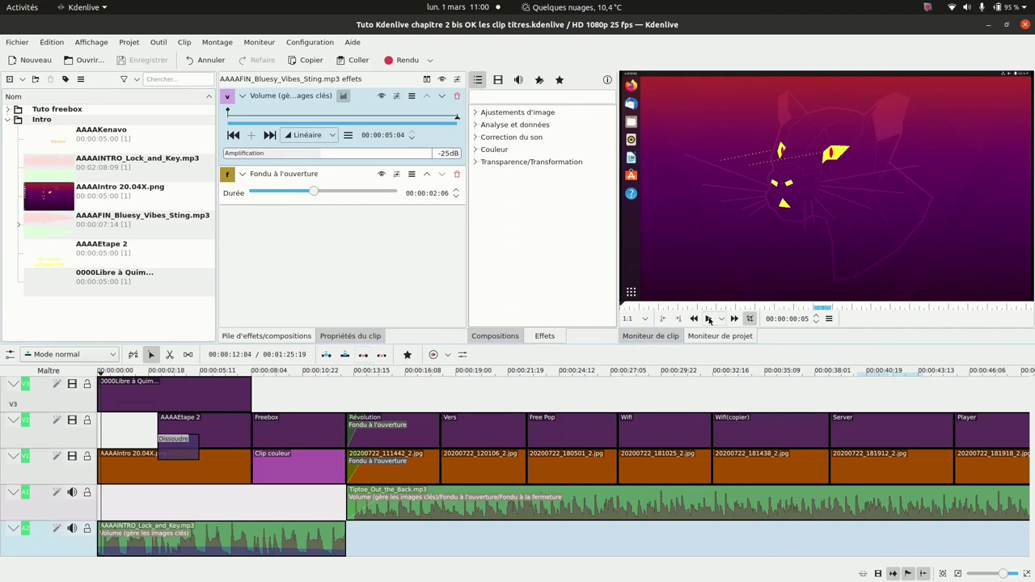